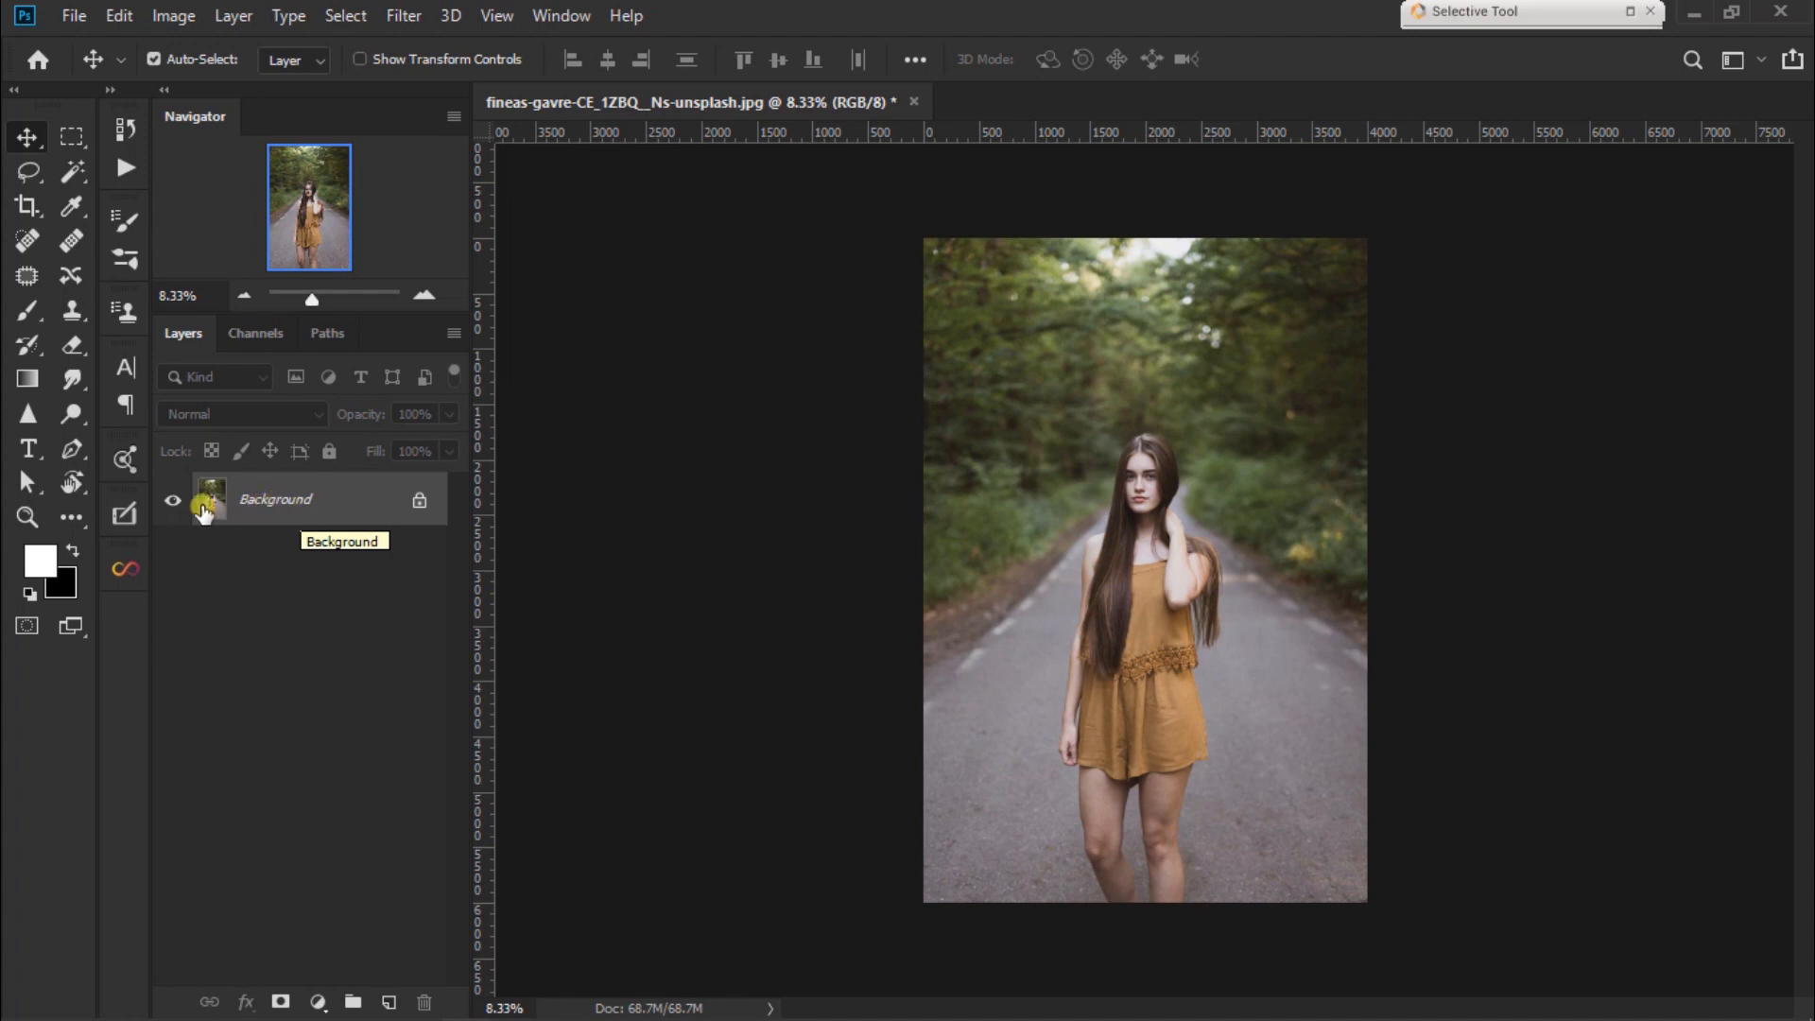
Step: Duplicate the Background layer and apply Auto Contrast to the copy
drag(365, 511, 381, 960)
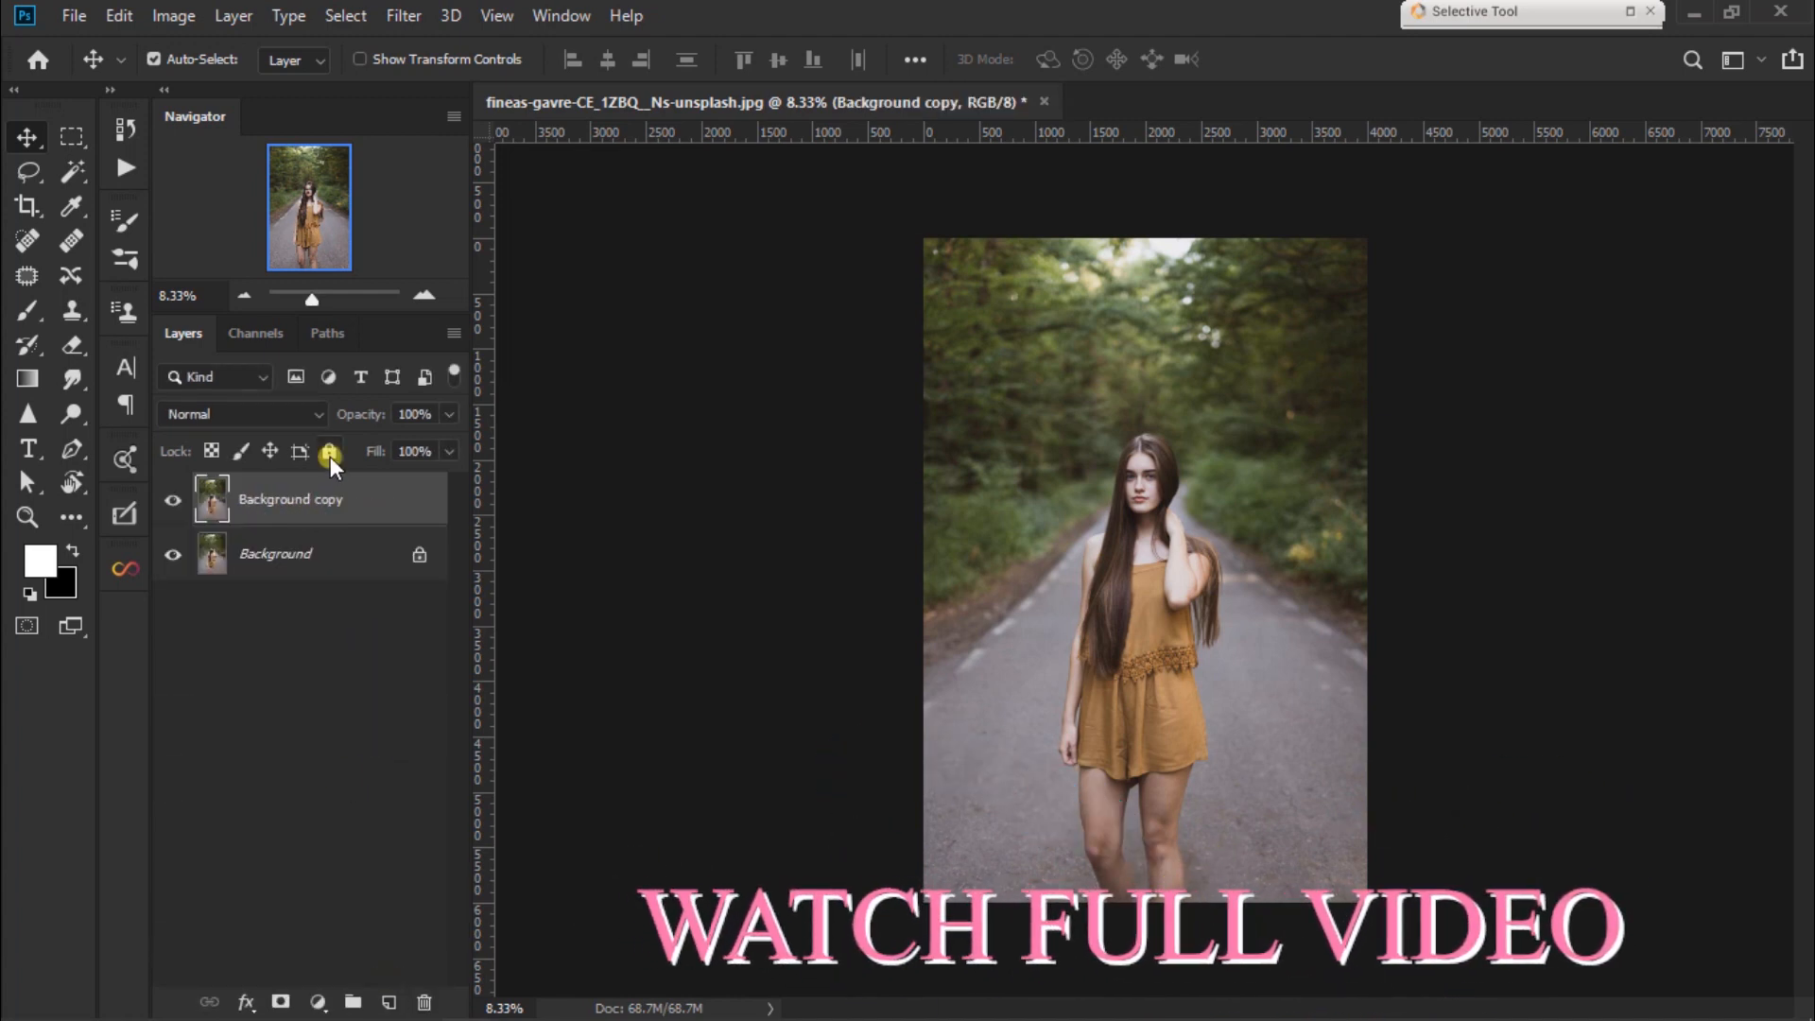
click(180, 27)
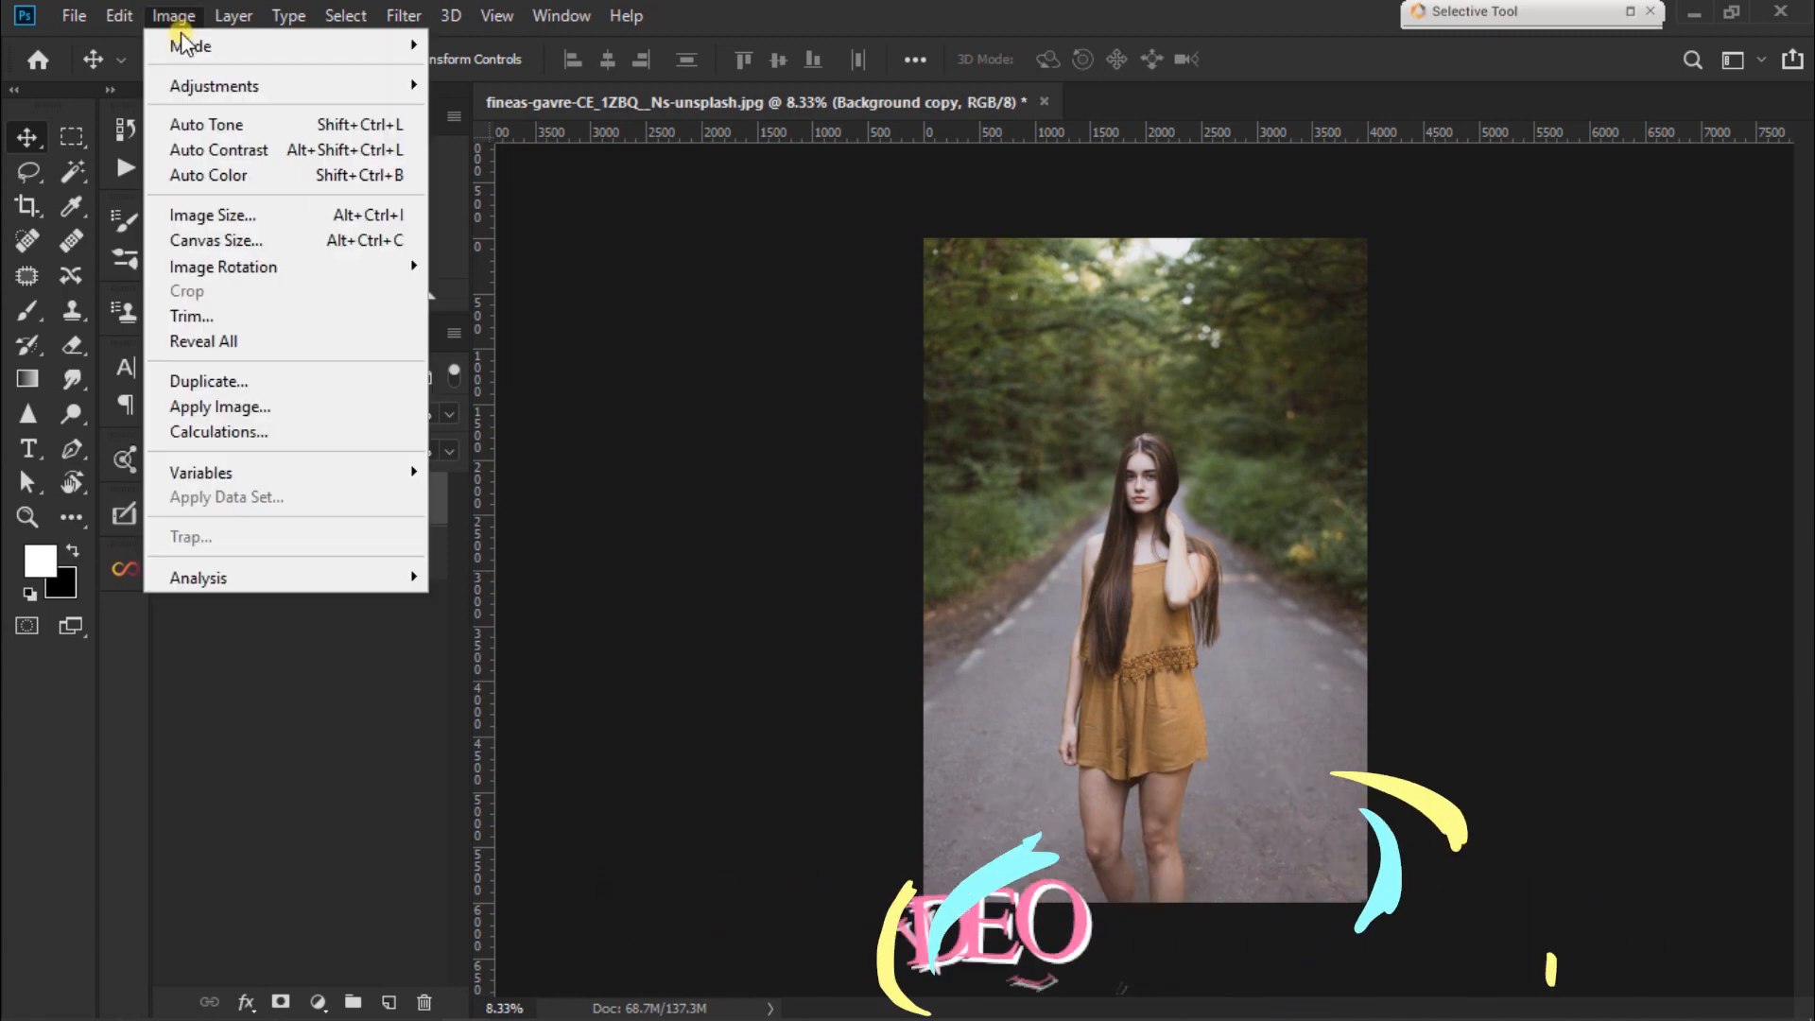
click(261, 152)
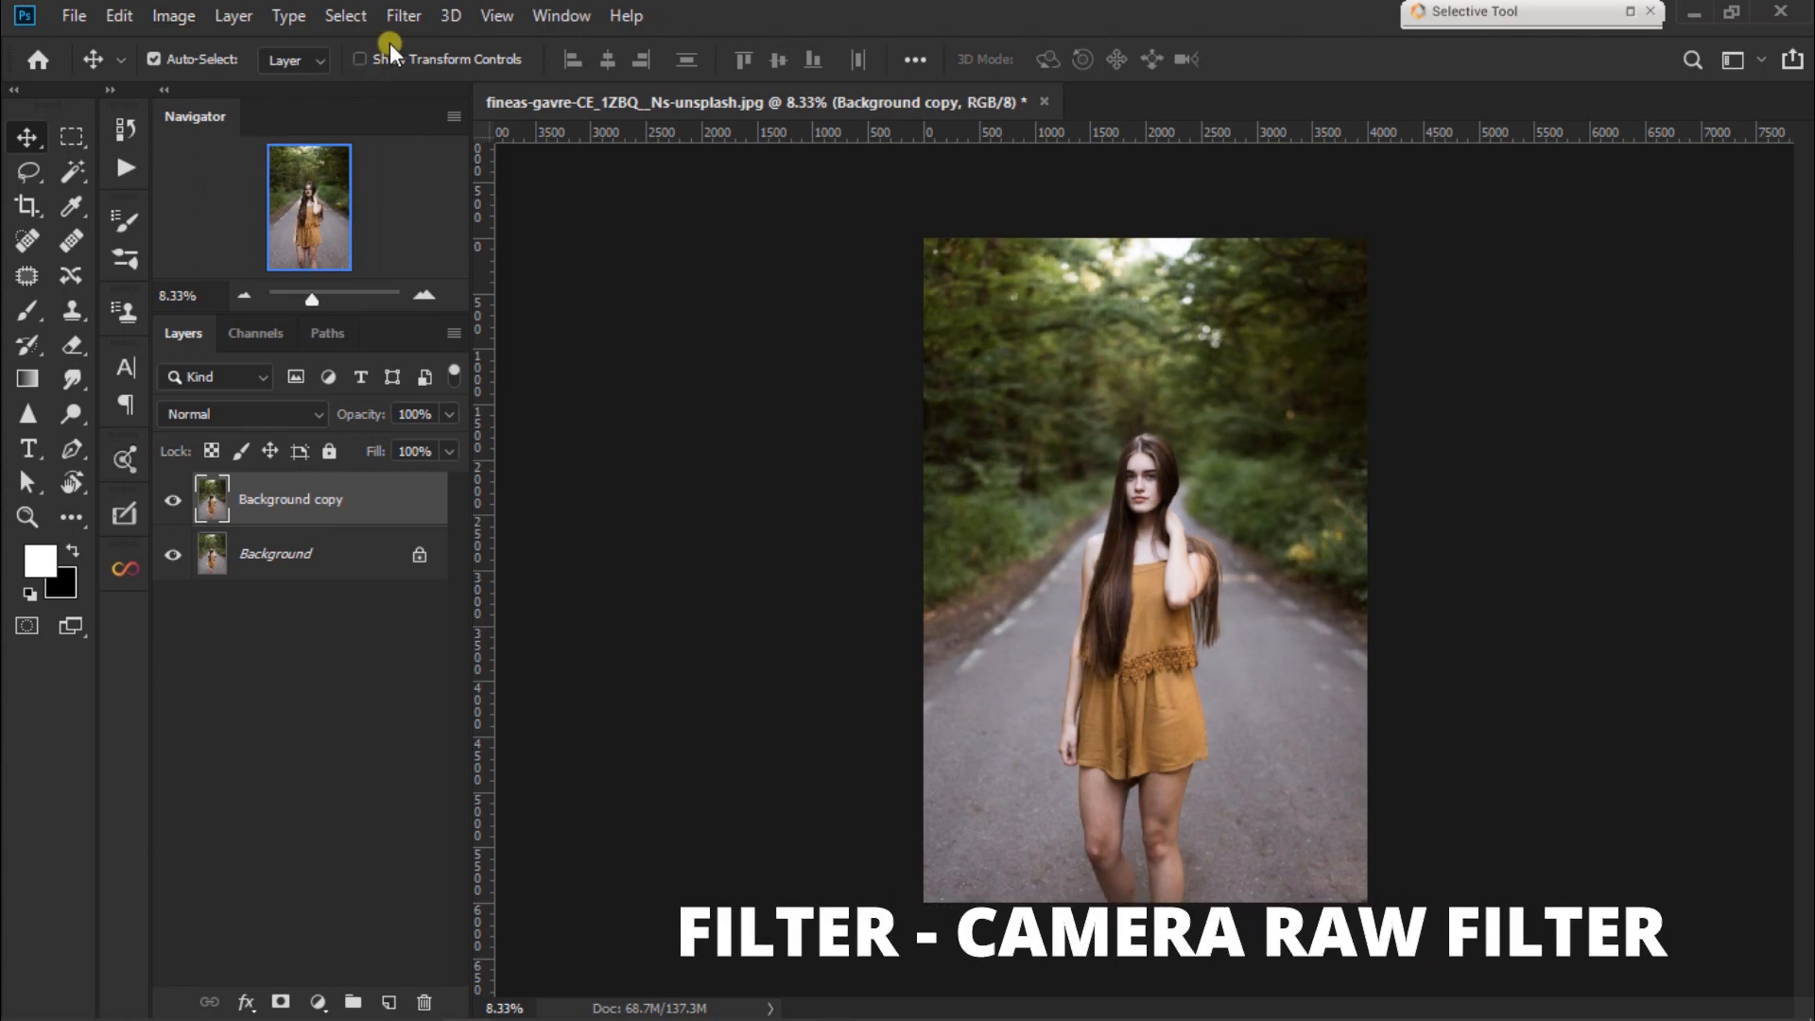
Step: Open the Camera Raw Filter on the Background copy layer
click(401, 18)
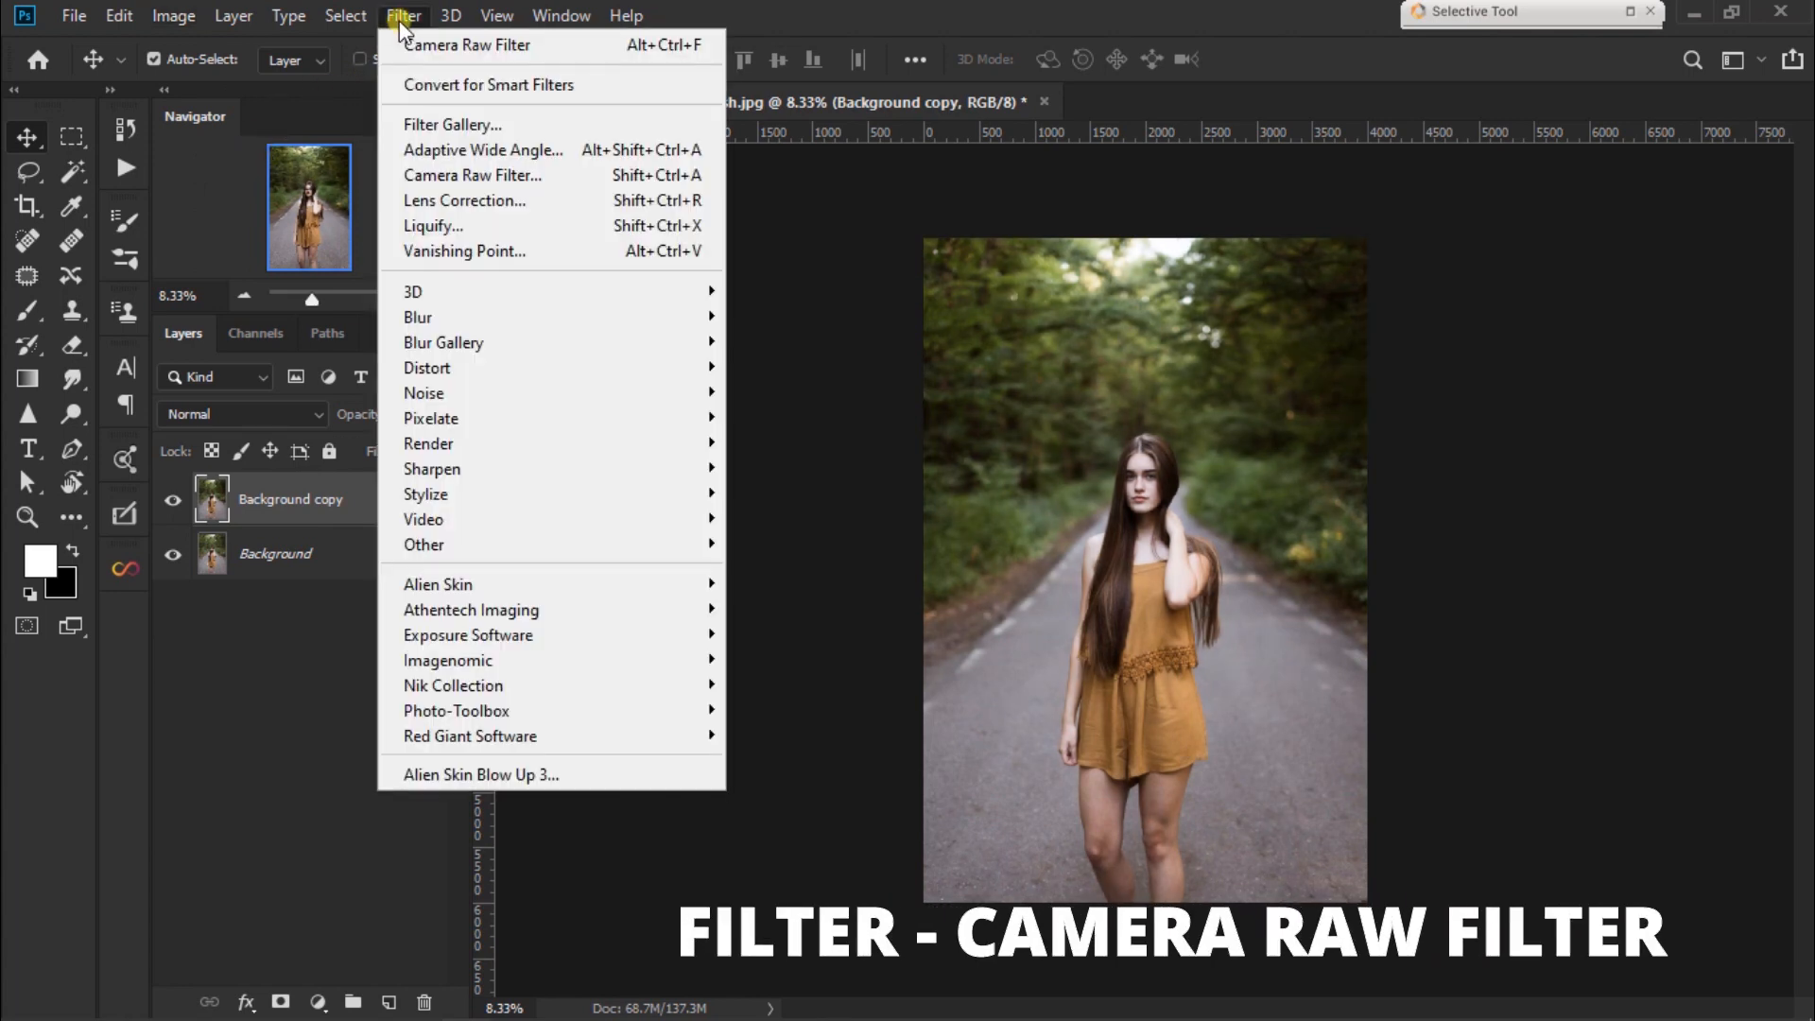
click(615, 177)
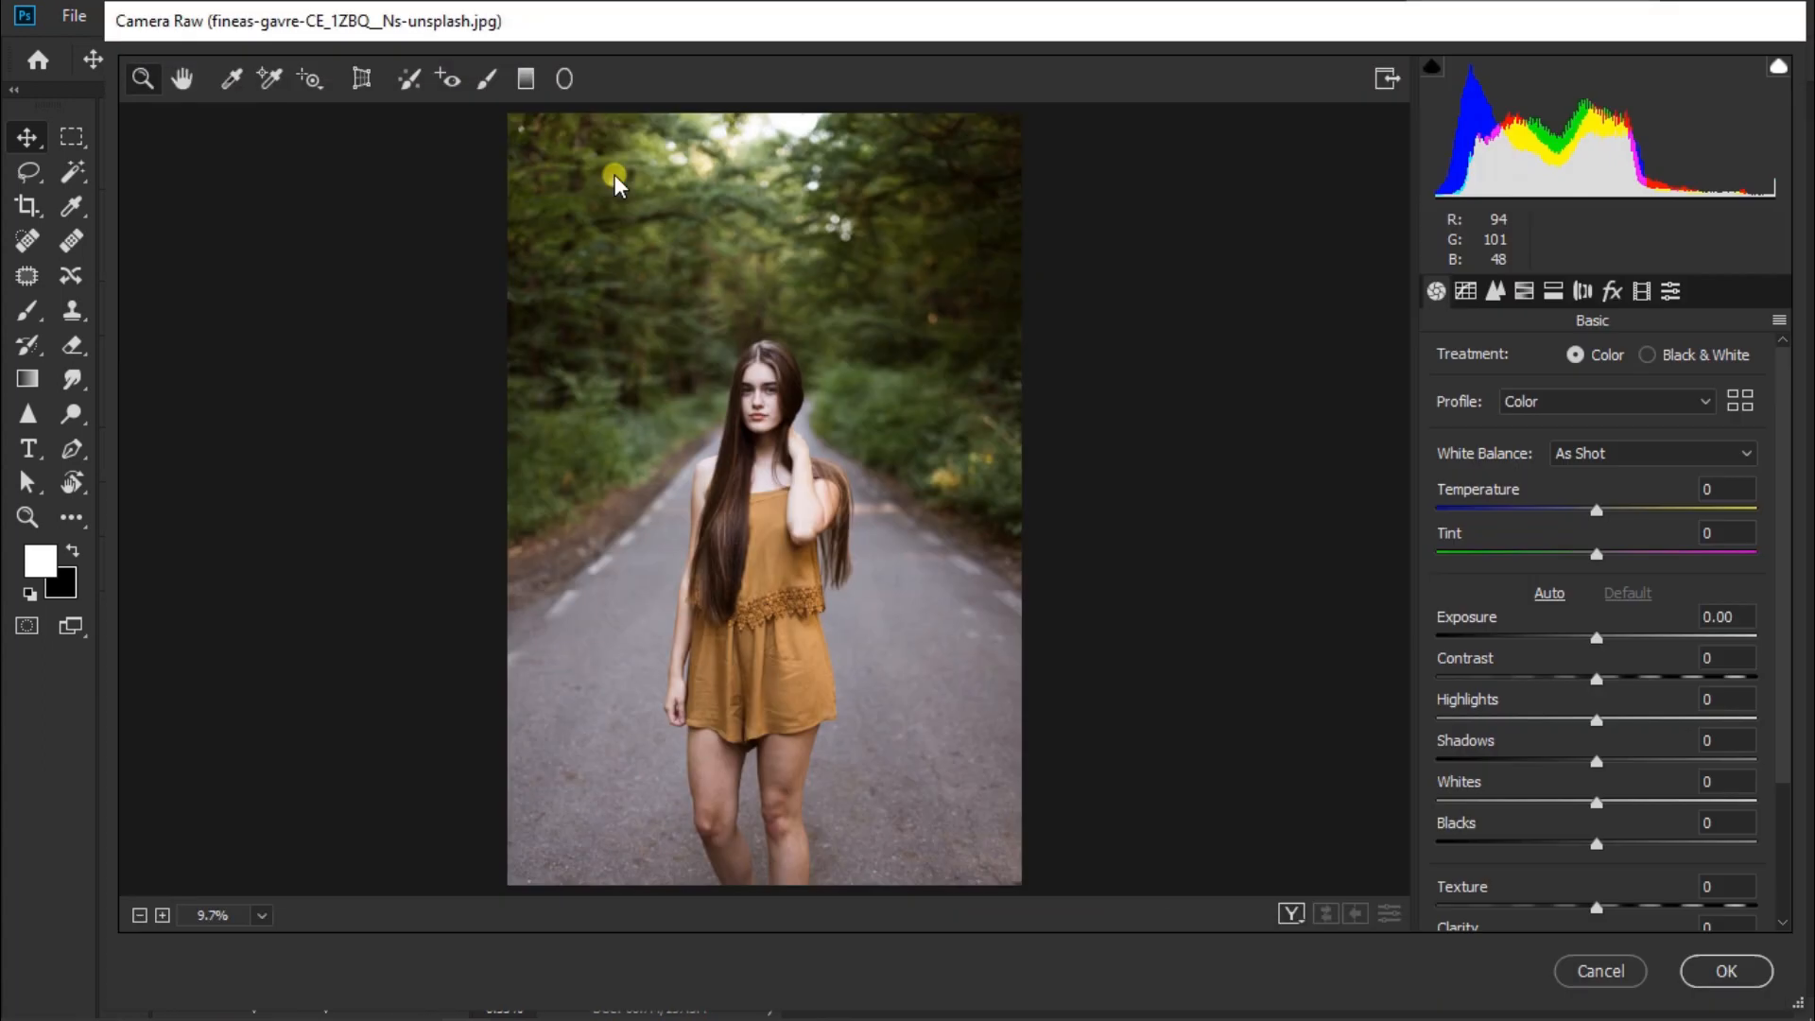
Step: Load saved Camera Raw settings onto the photo and compare the before and after versions side by side
click(1780, 320)
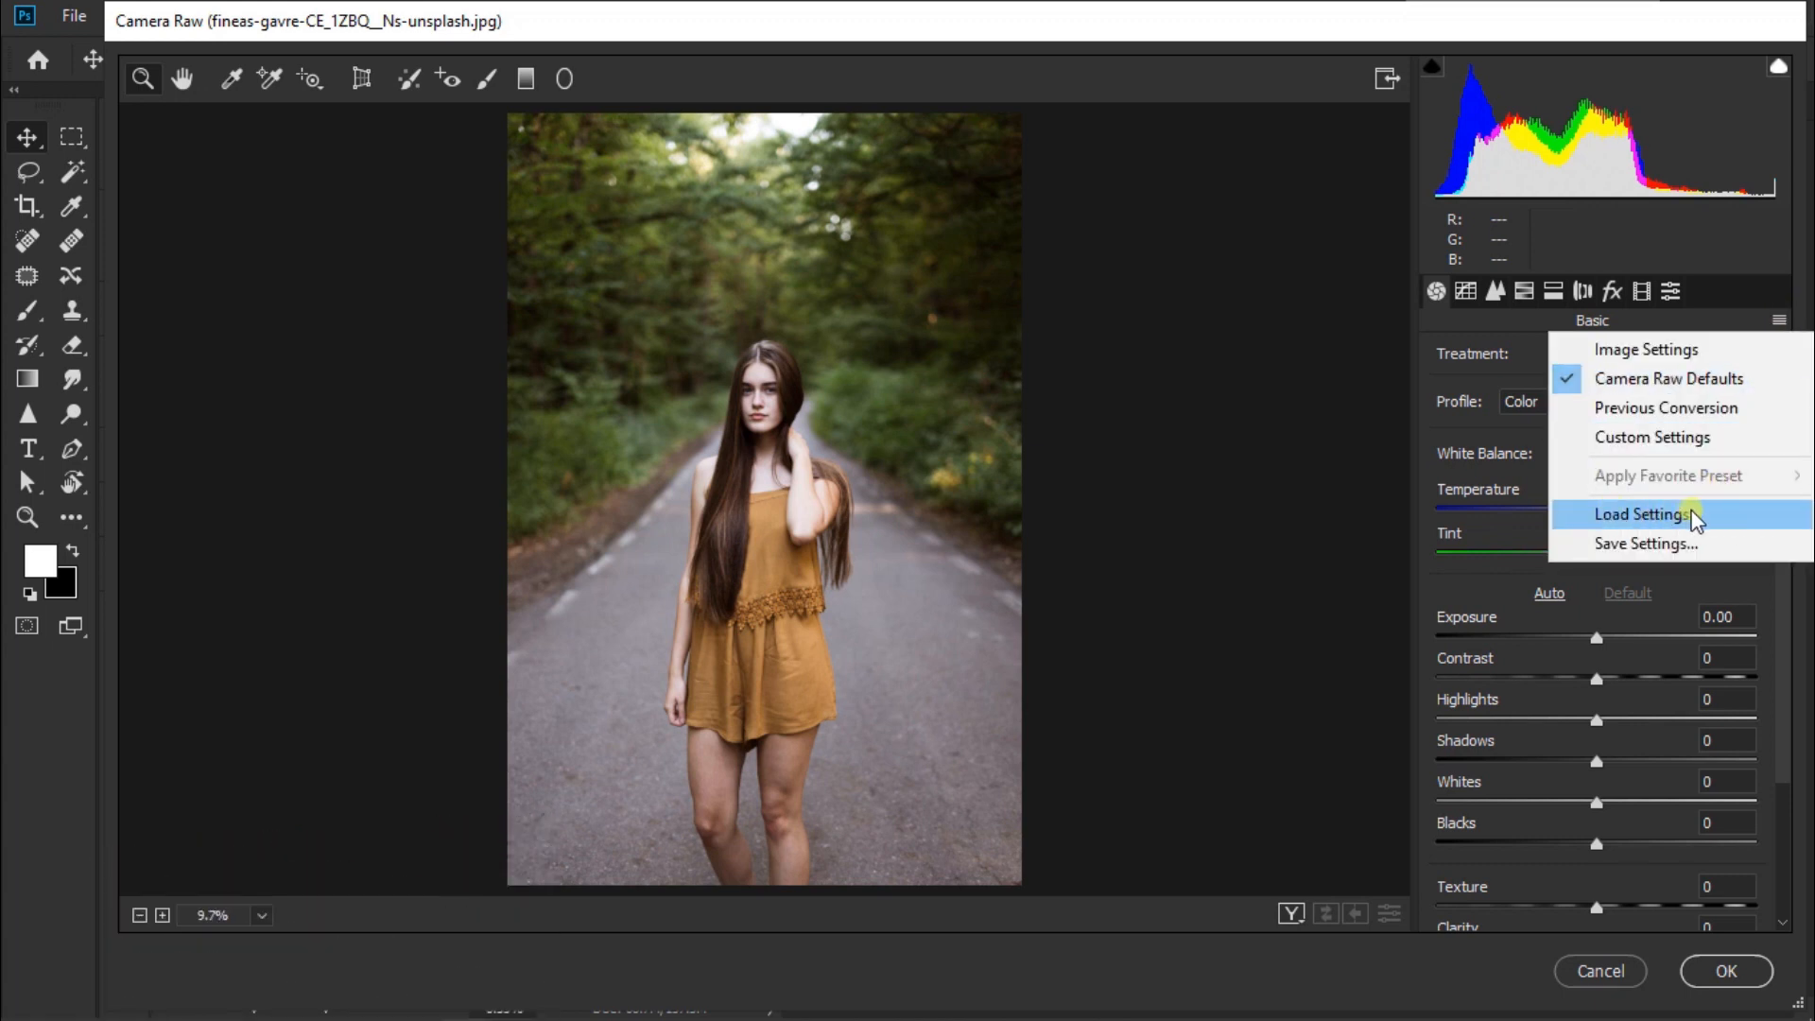
click(1692, 518)
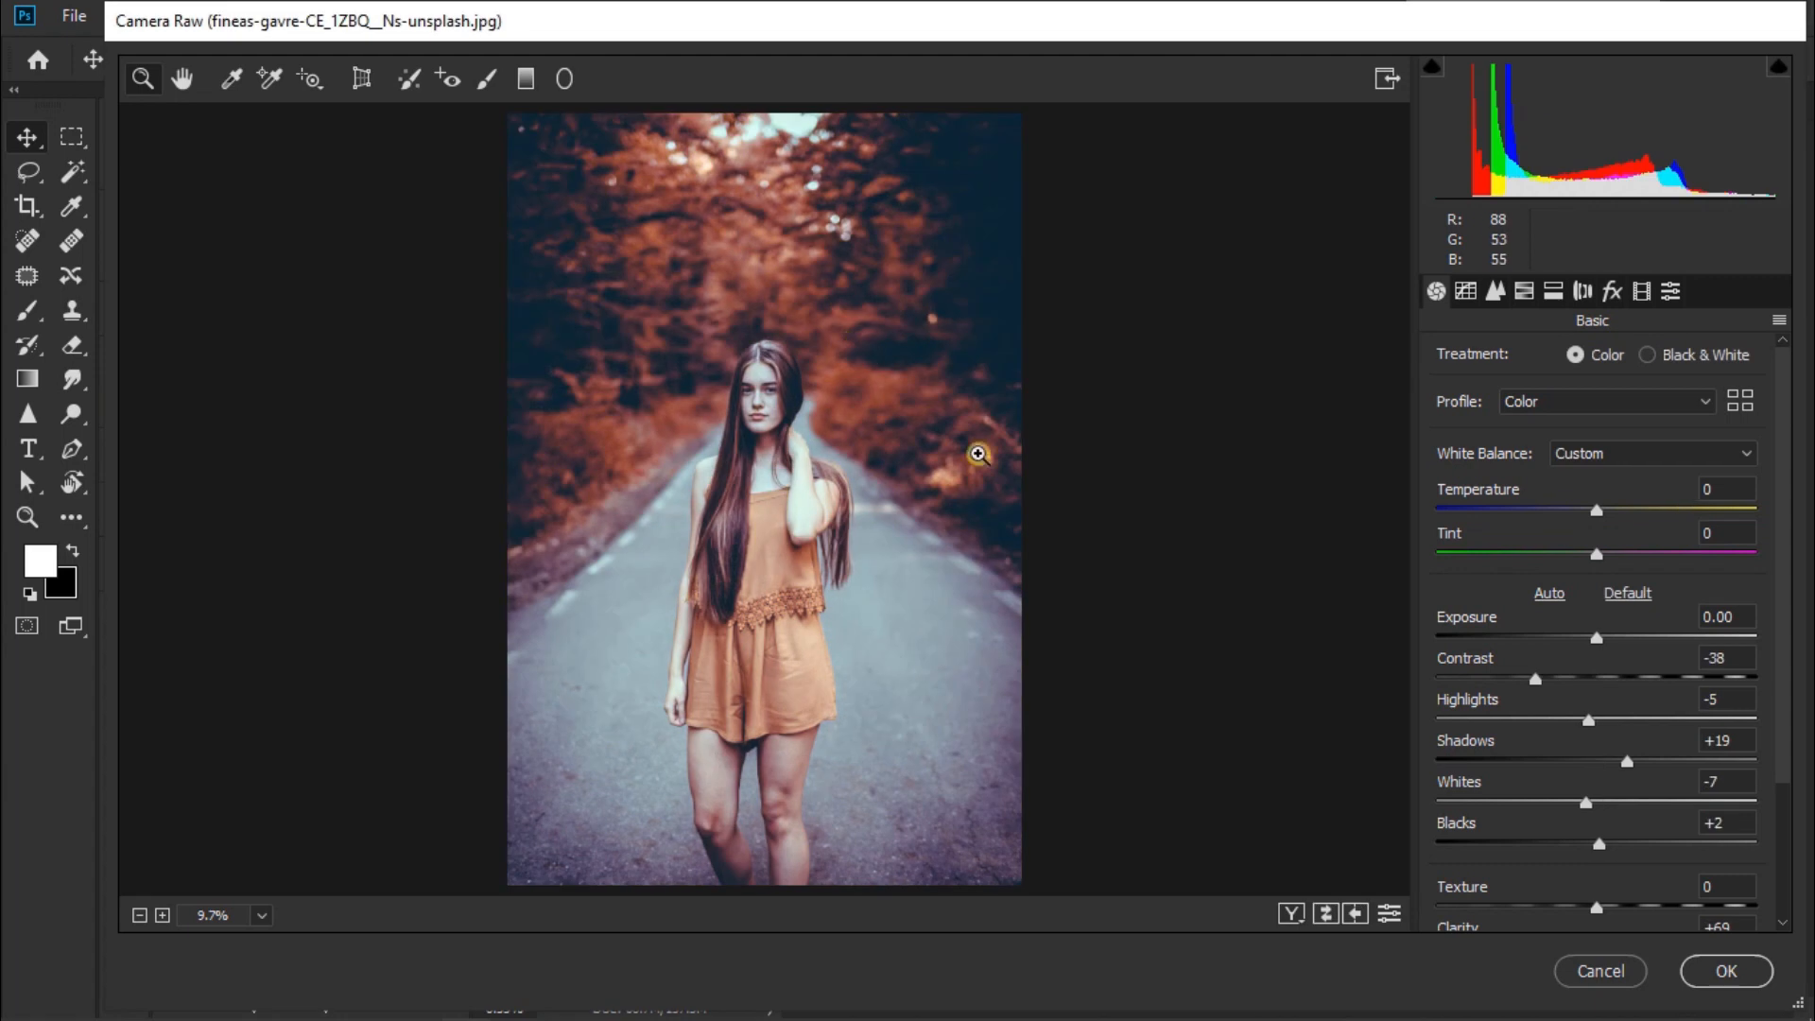
click(1286, 914)
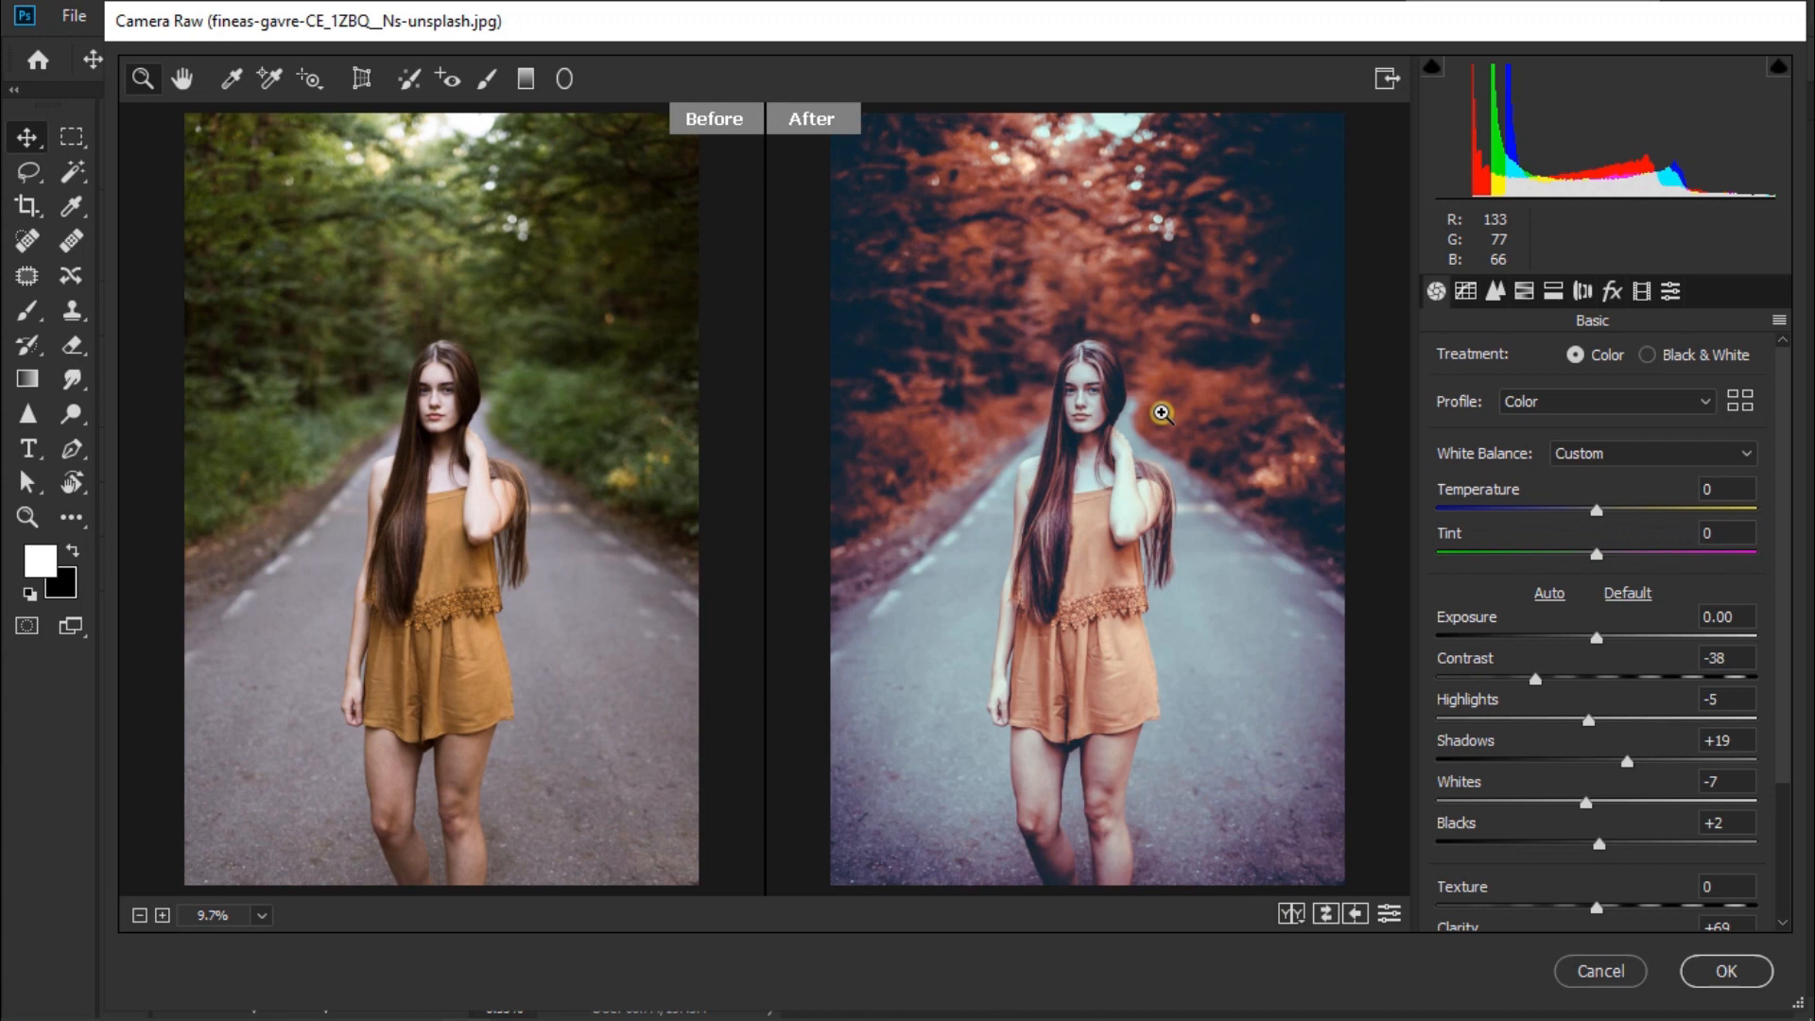
Step: Undo the loaded settings and return the preview to the single-image view
key(ctrl+z)
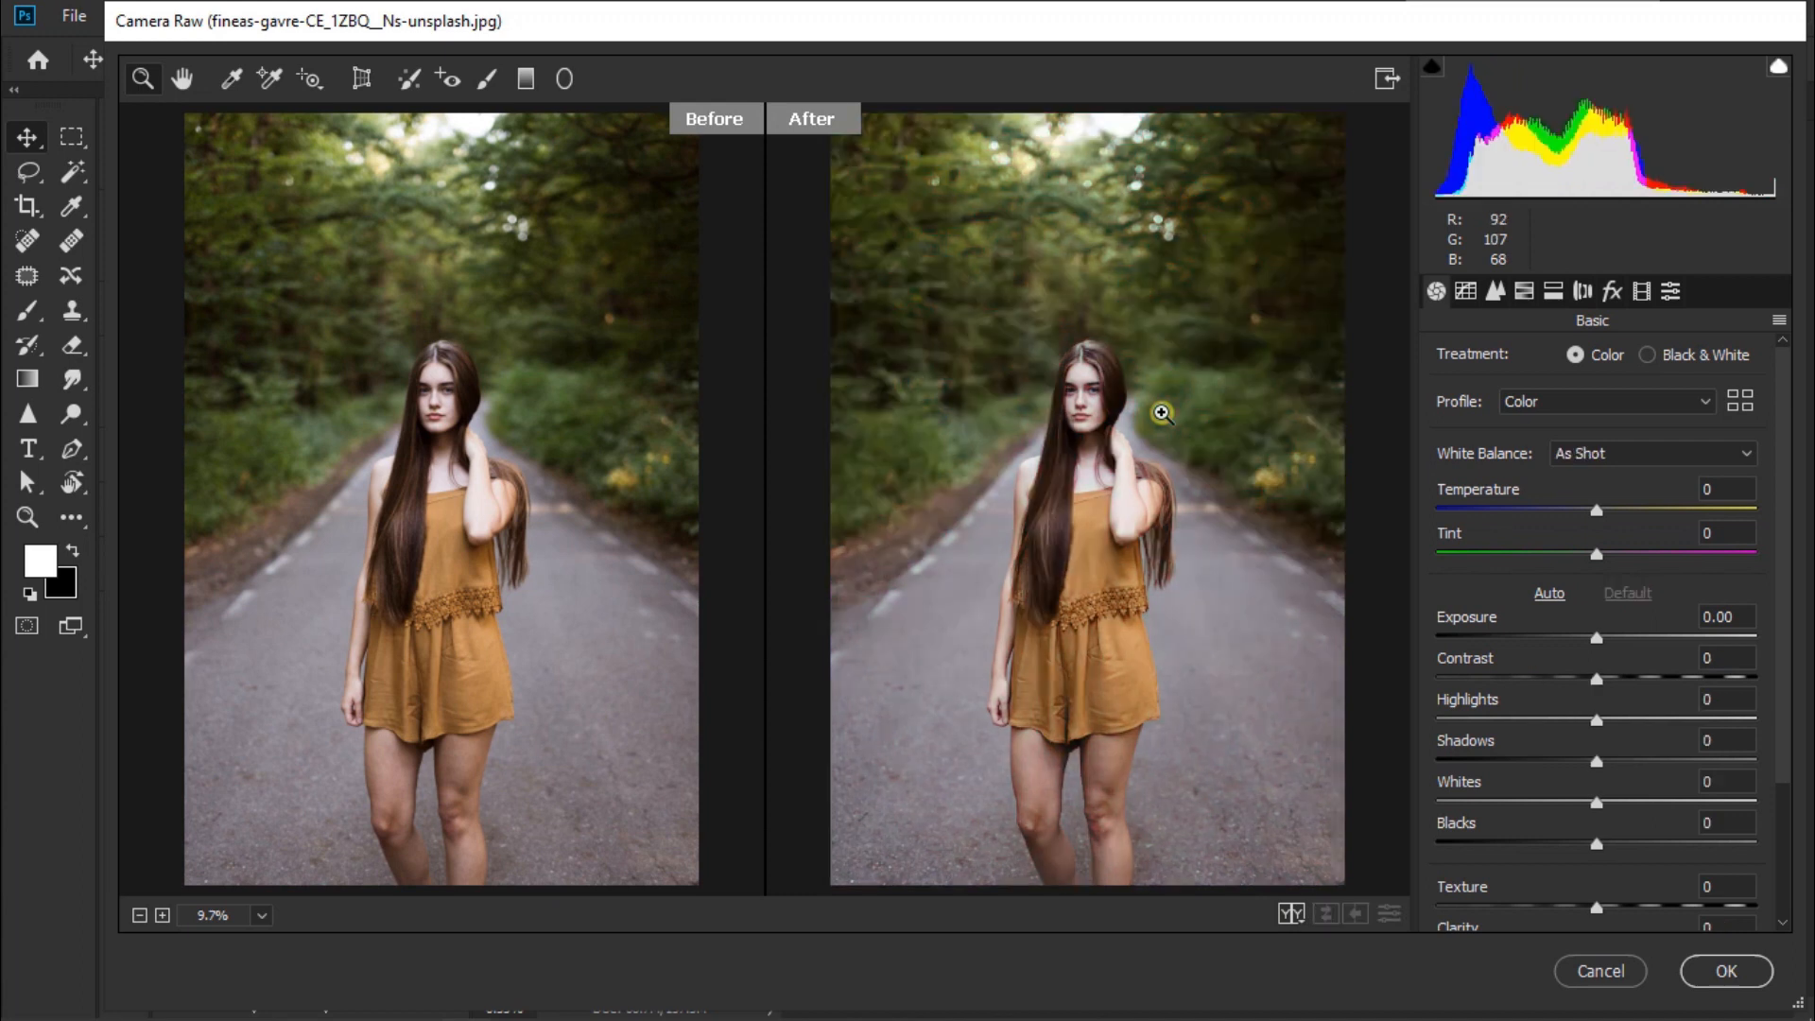
click(1291, 914)
click(1292, 913)
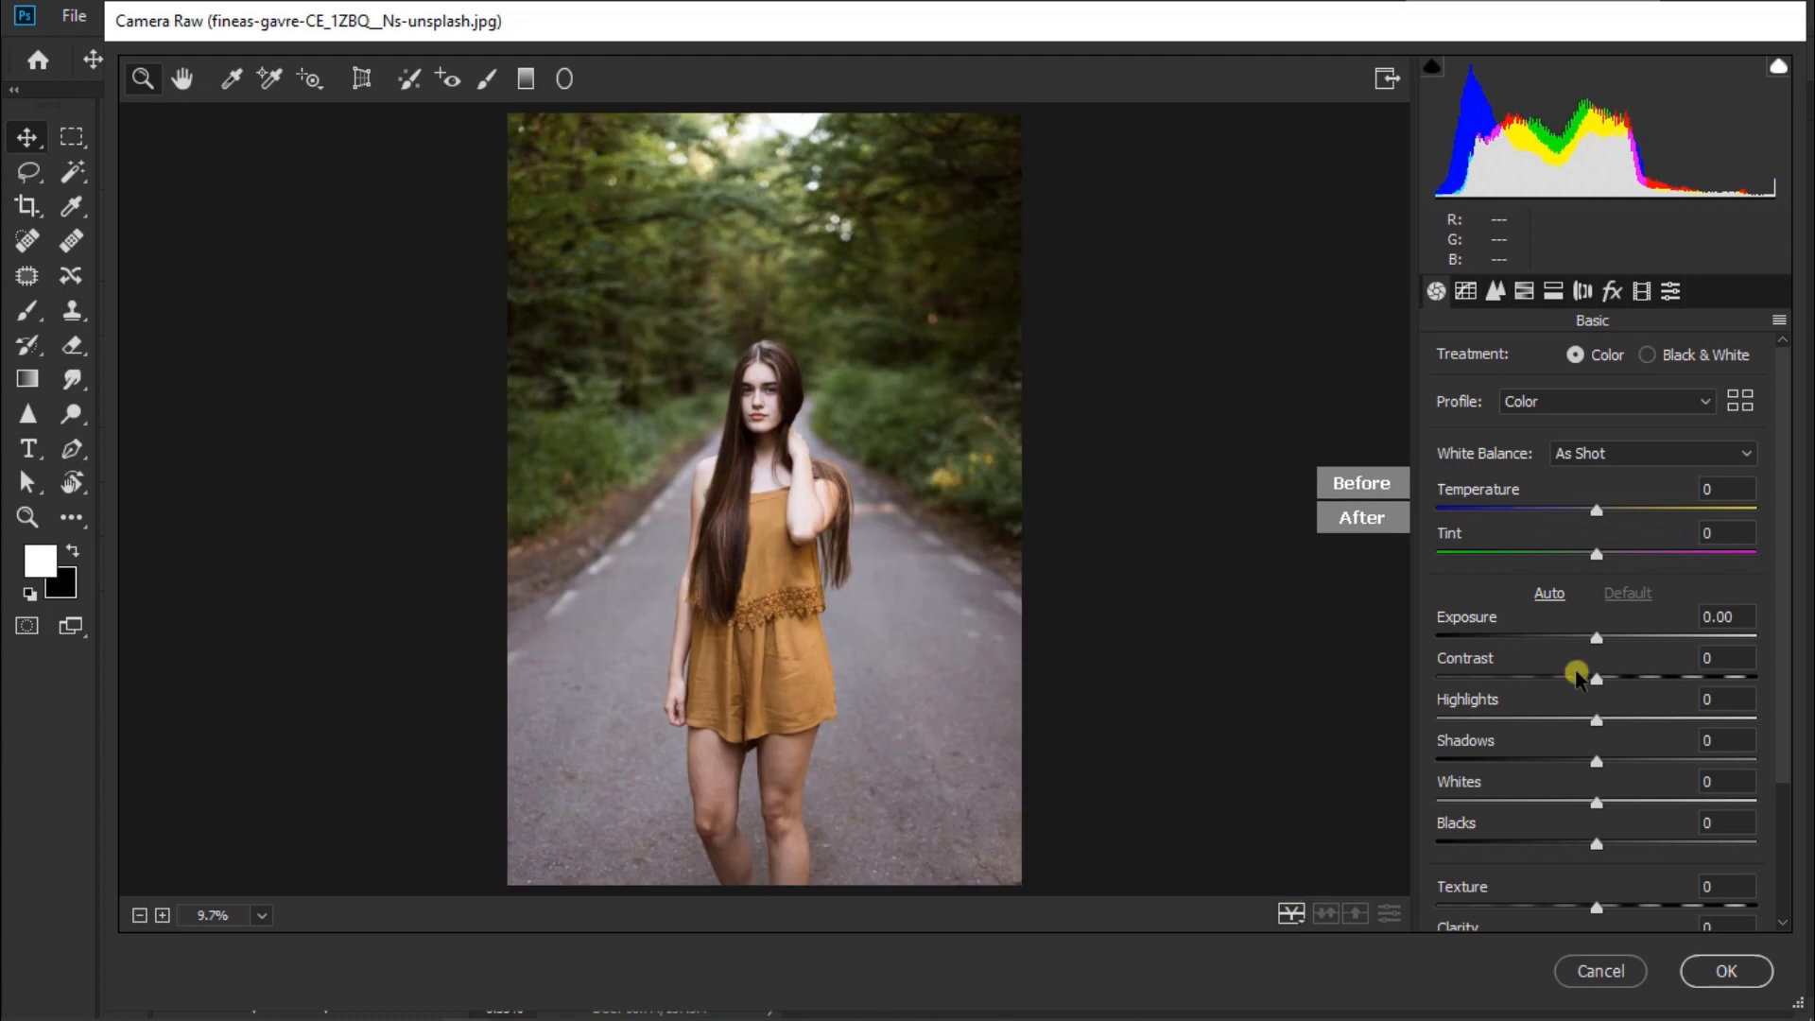
click(1288, 914)
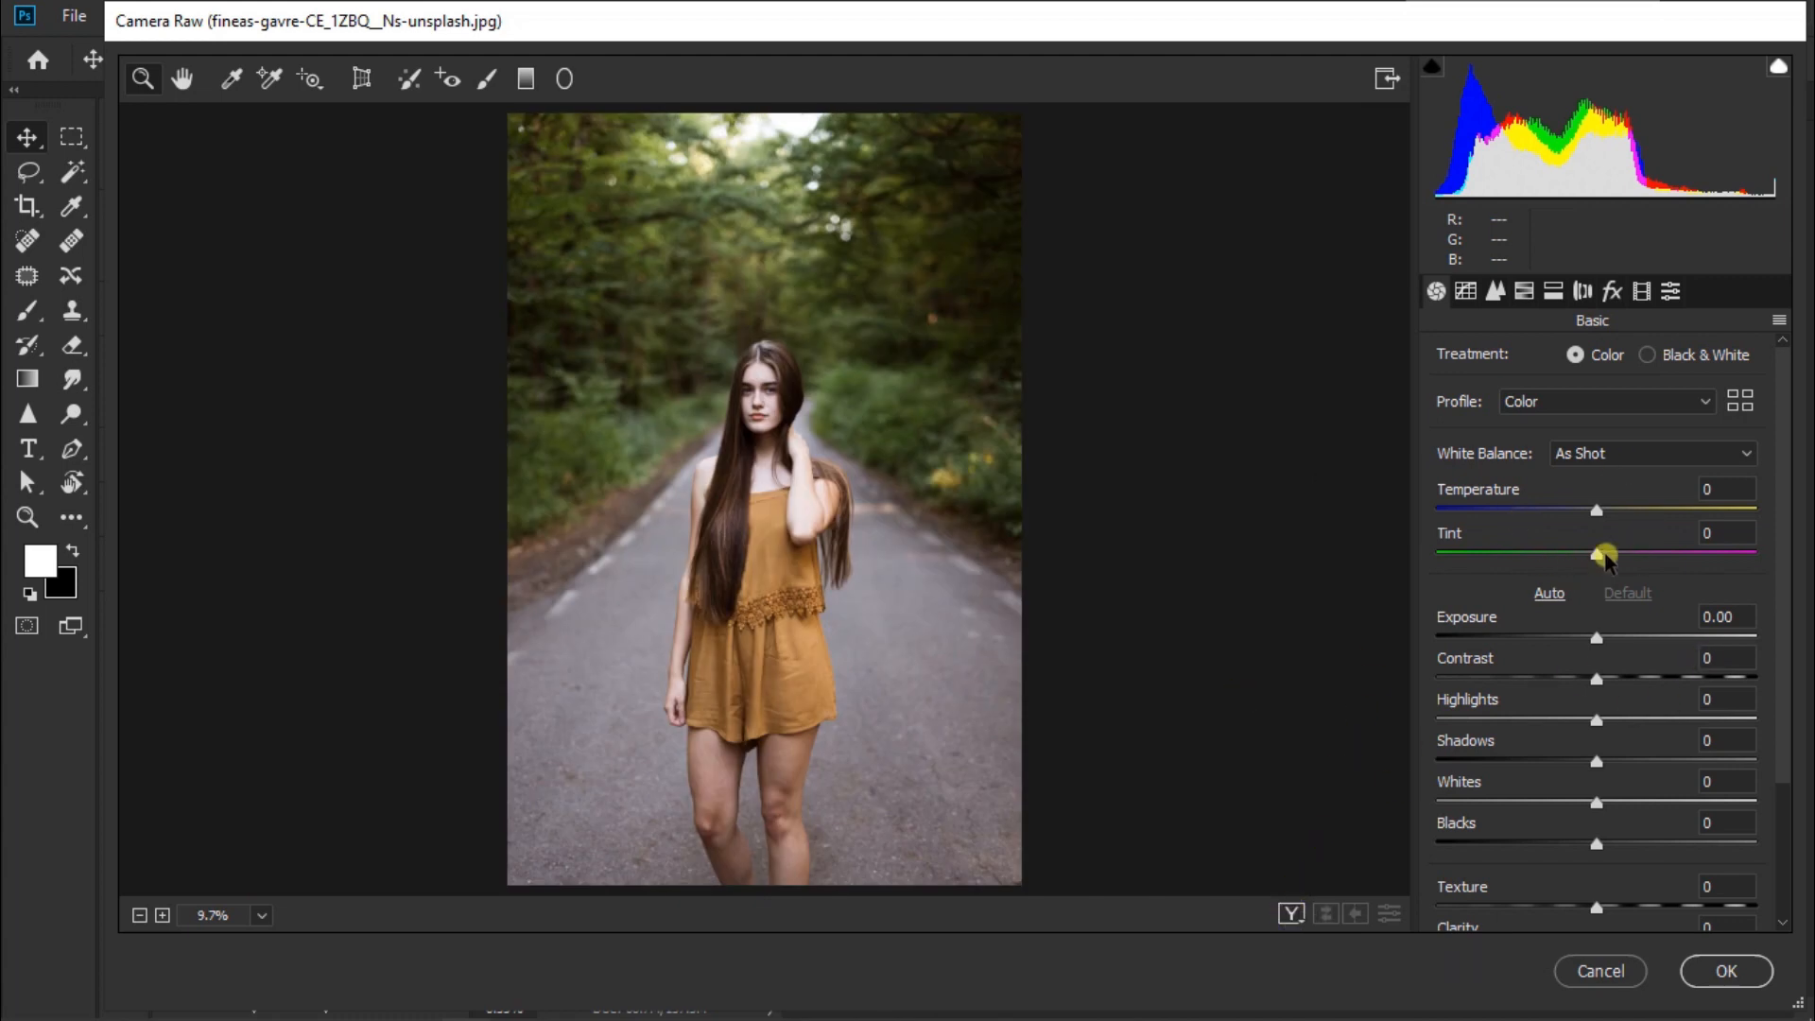
Step: Set the basic tone values to Contrast -38, Highlights -5, Shadows -19, Whites -10 and Blacks +5
drag(1592, 676, 1543, 682)
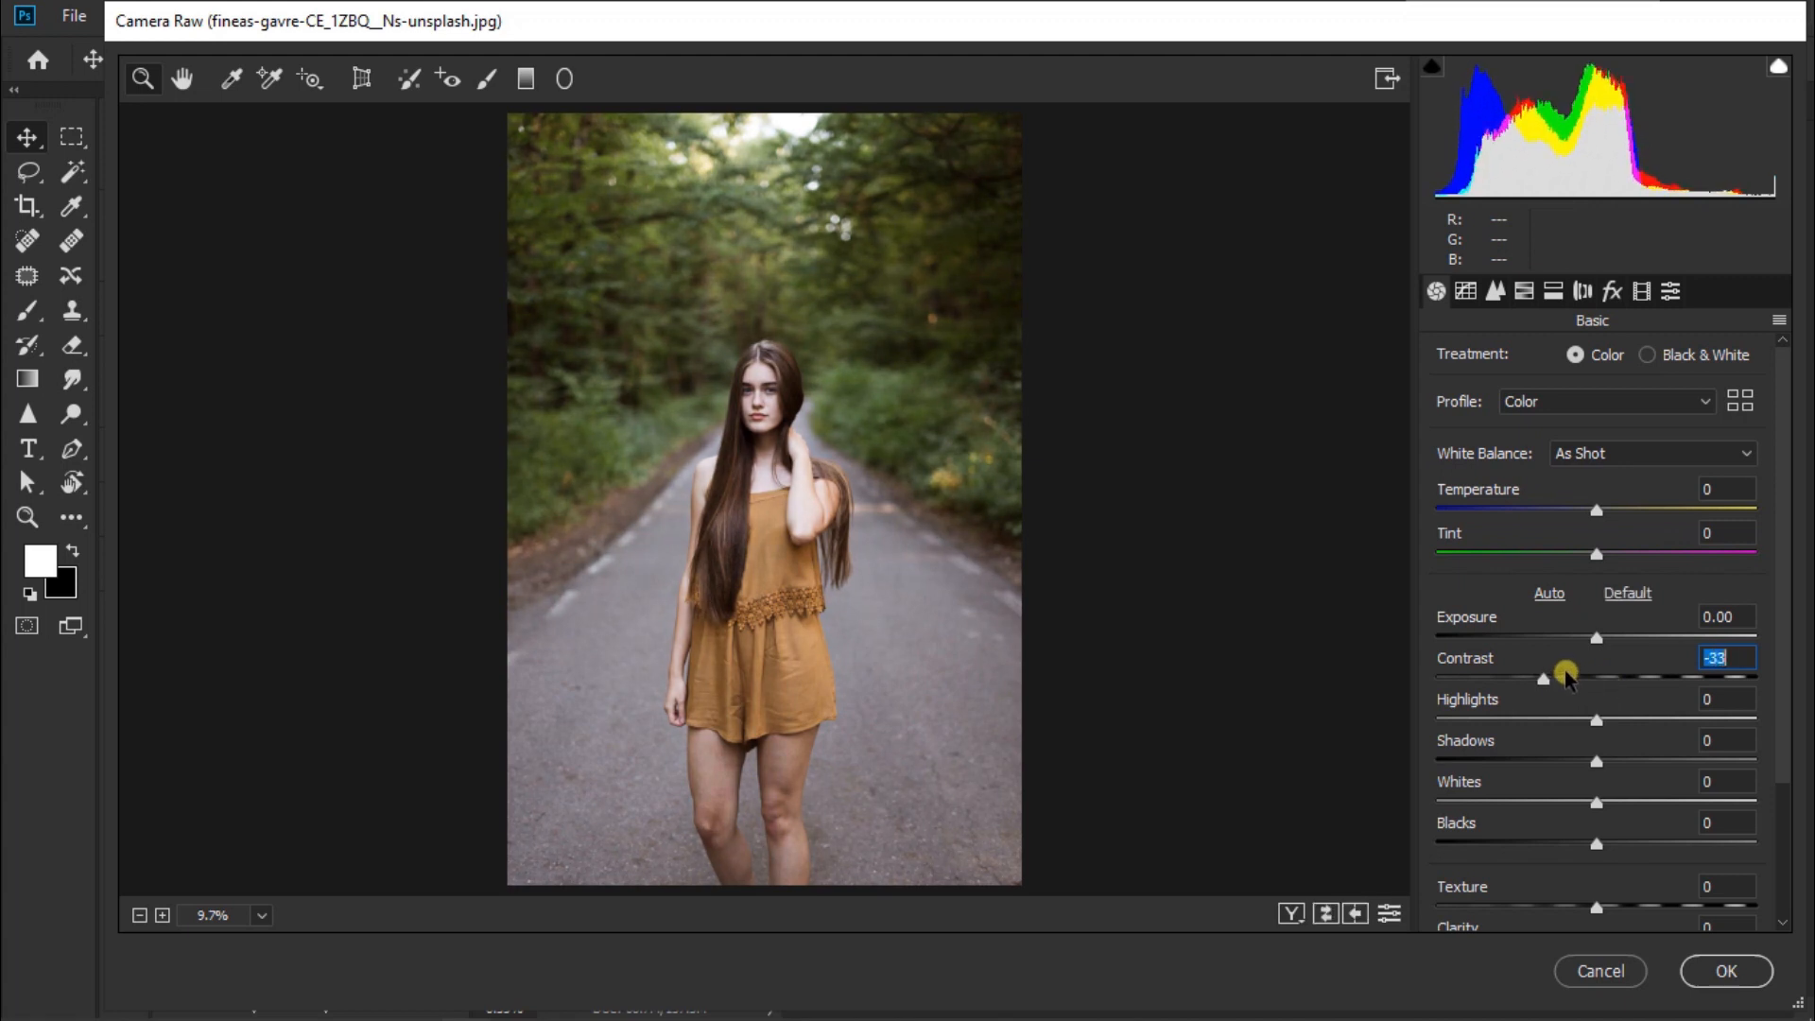
text(-)
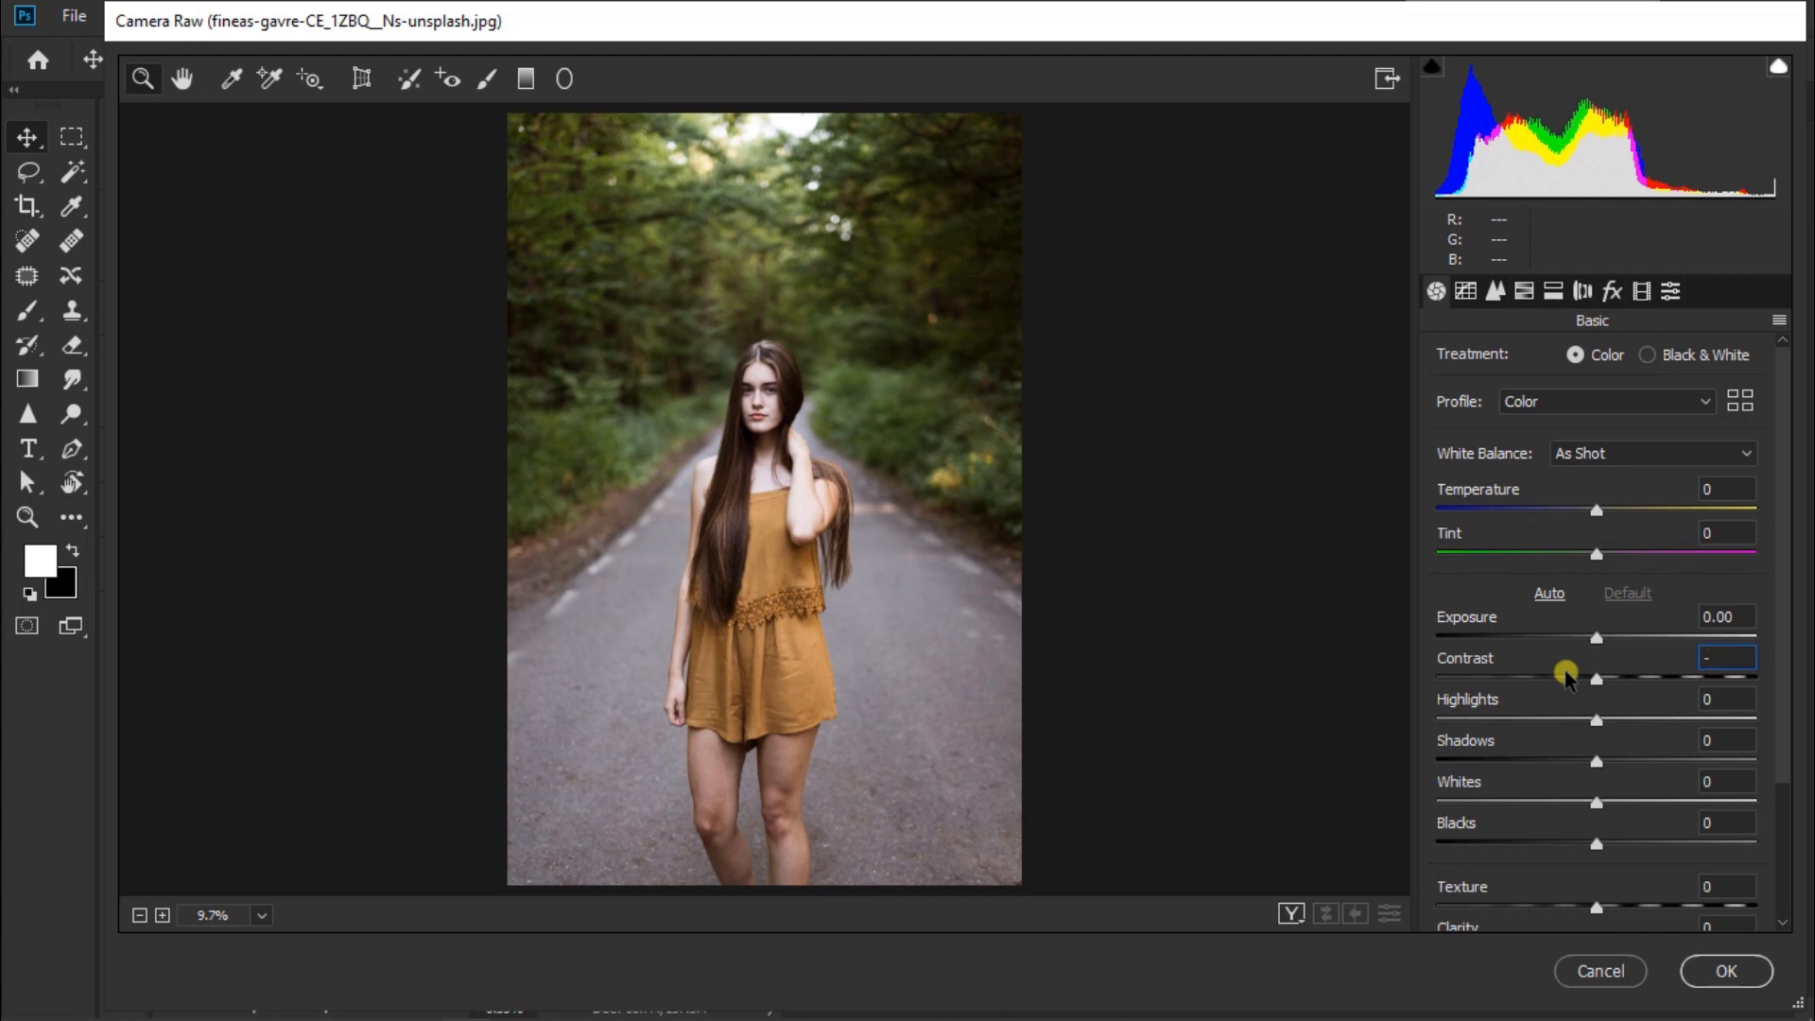
text(38)
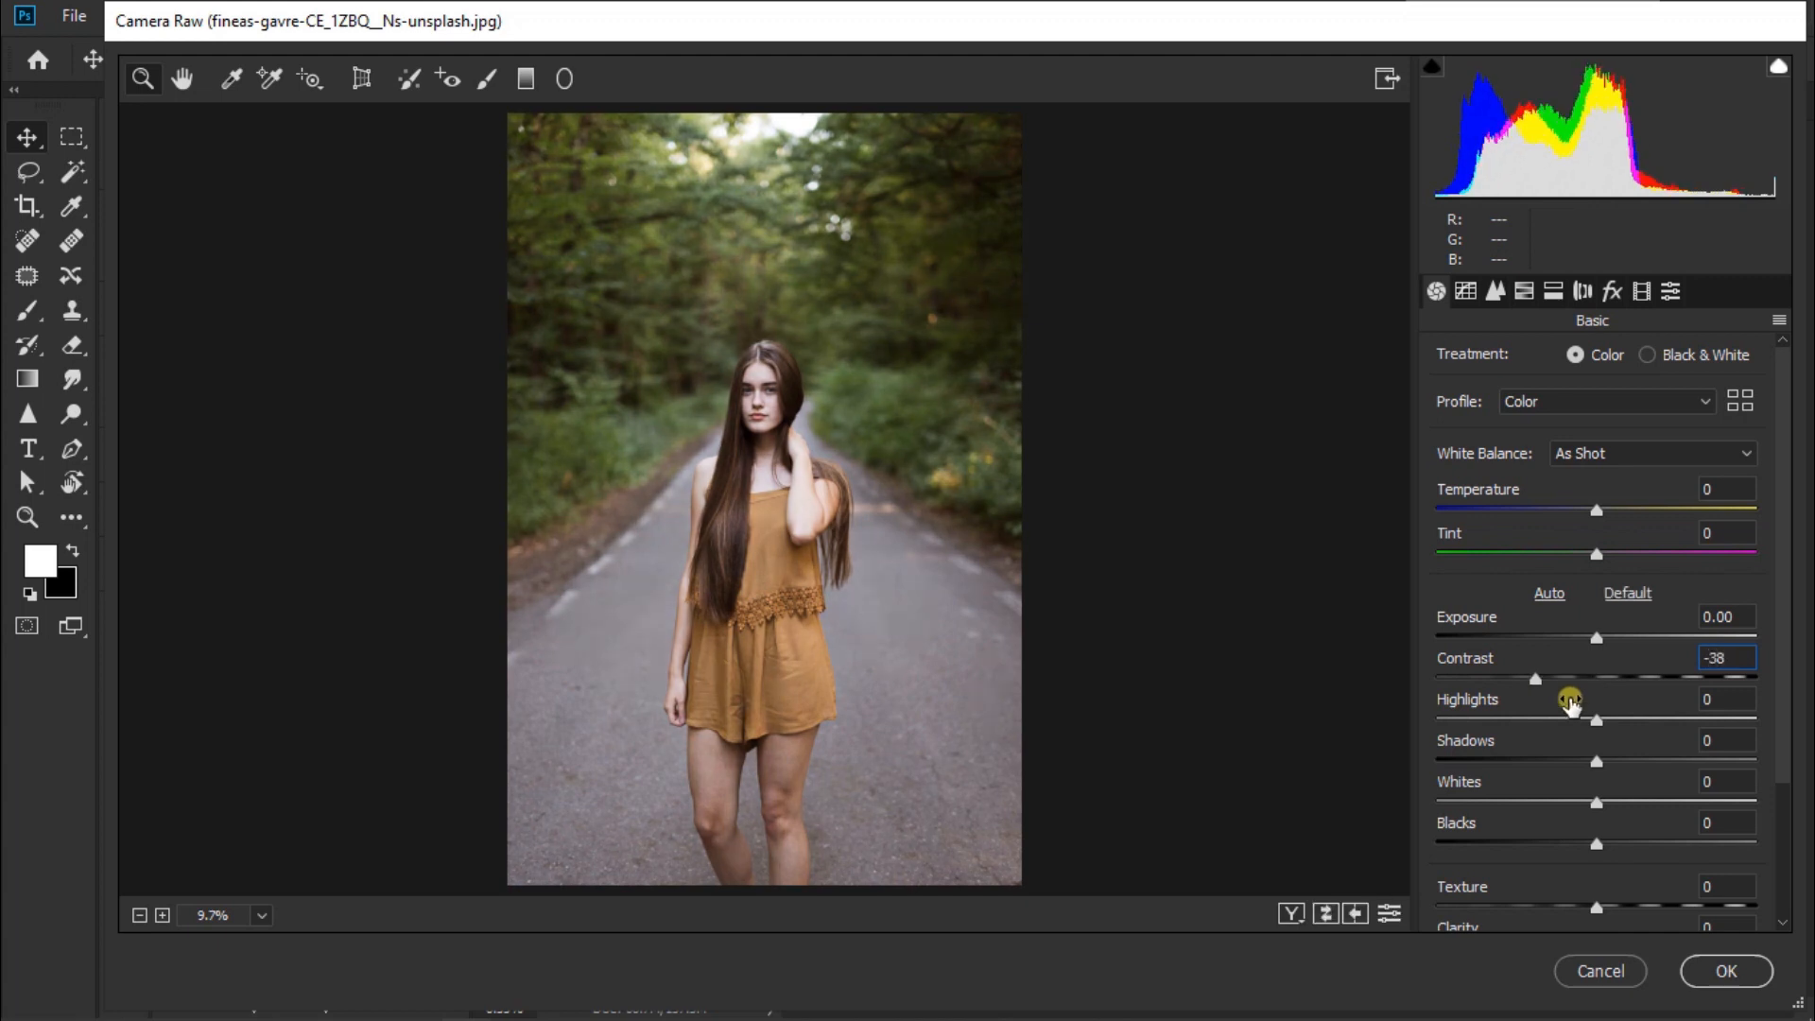
drag(1598, 723, 1594, 724)
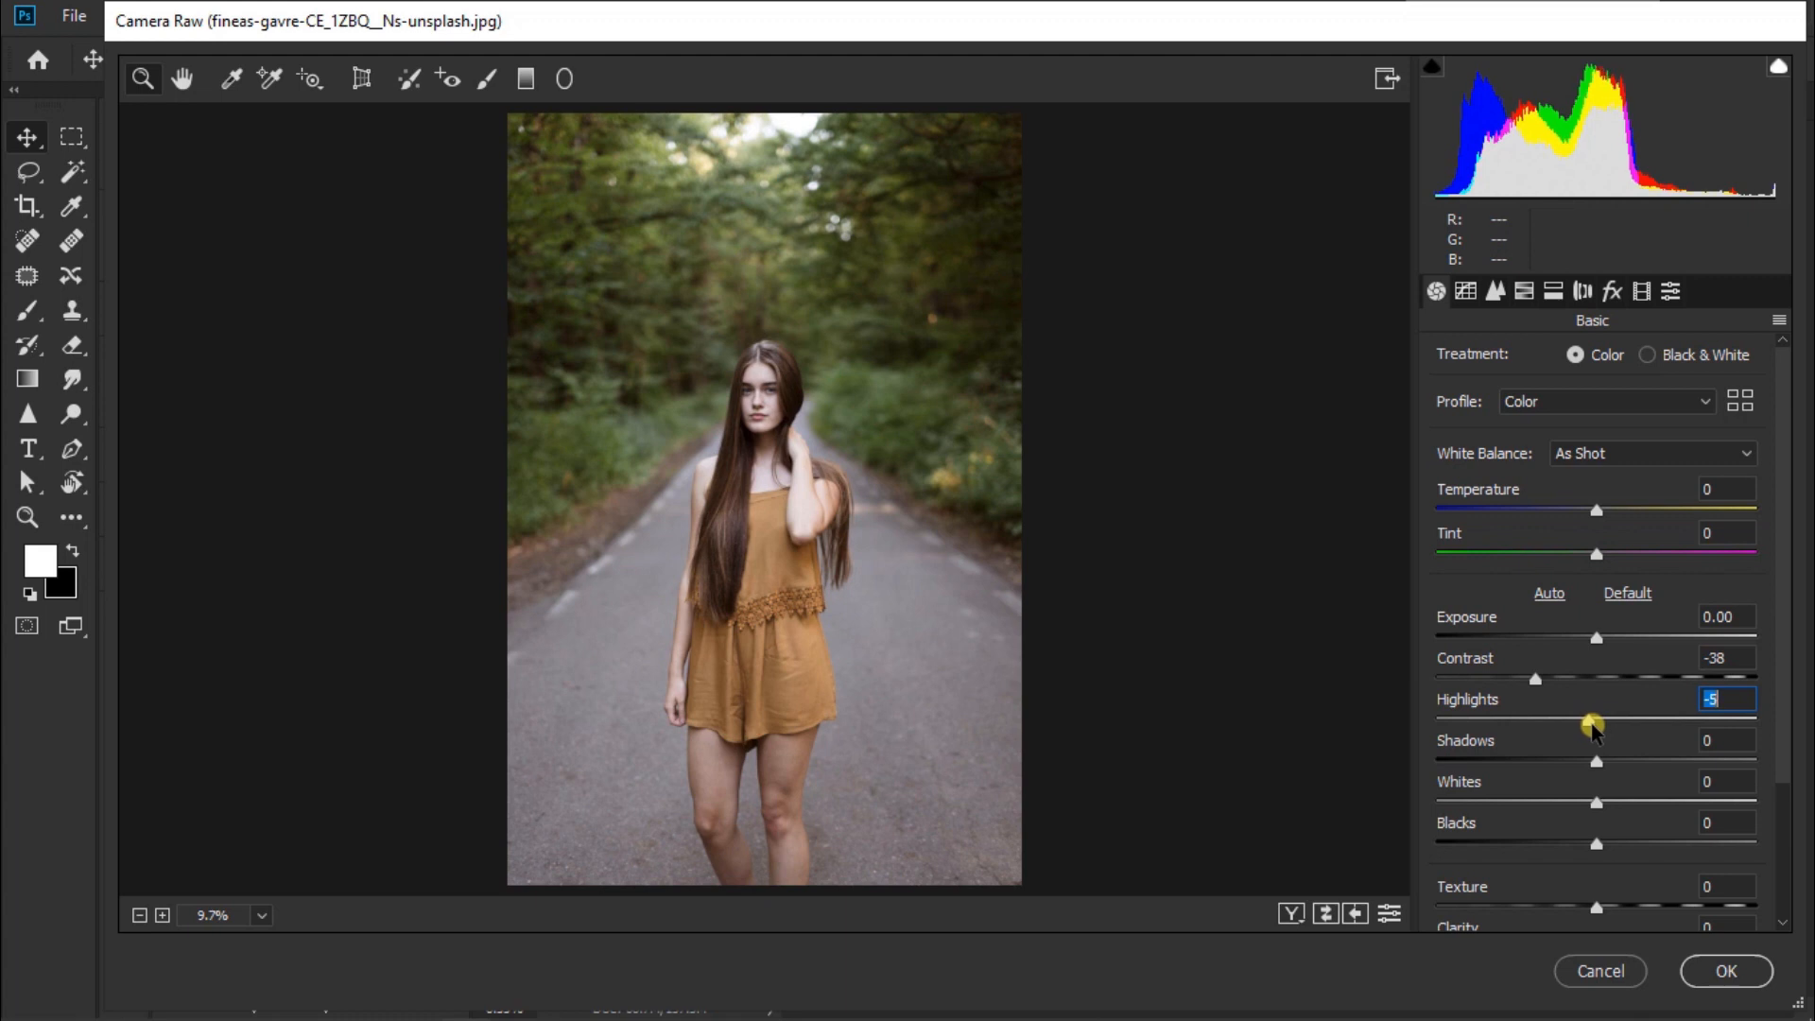
mouse_move(1596, 762)
mouse_down()
mouse_move(1547, 764)
mouse_move(1565, 764)
mouse_up()
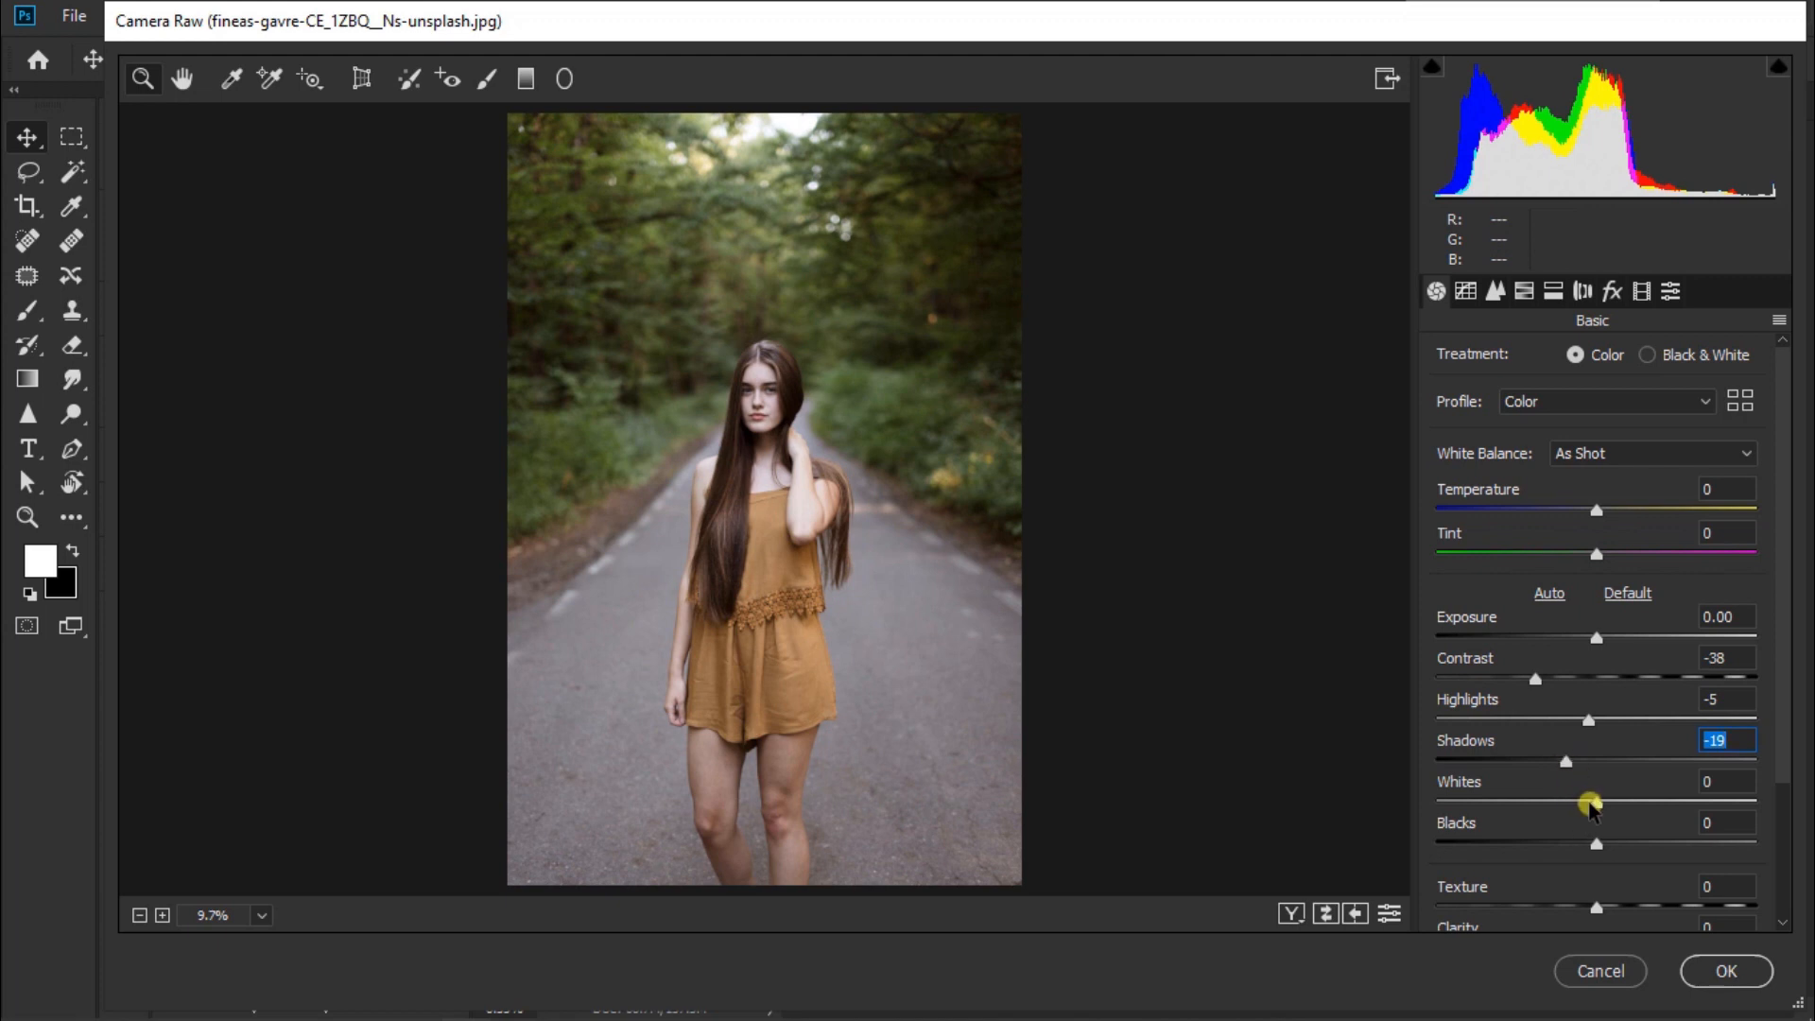
drag(1596, 802, 1585, 802)
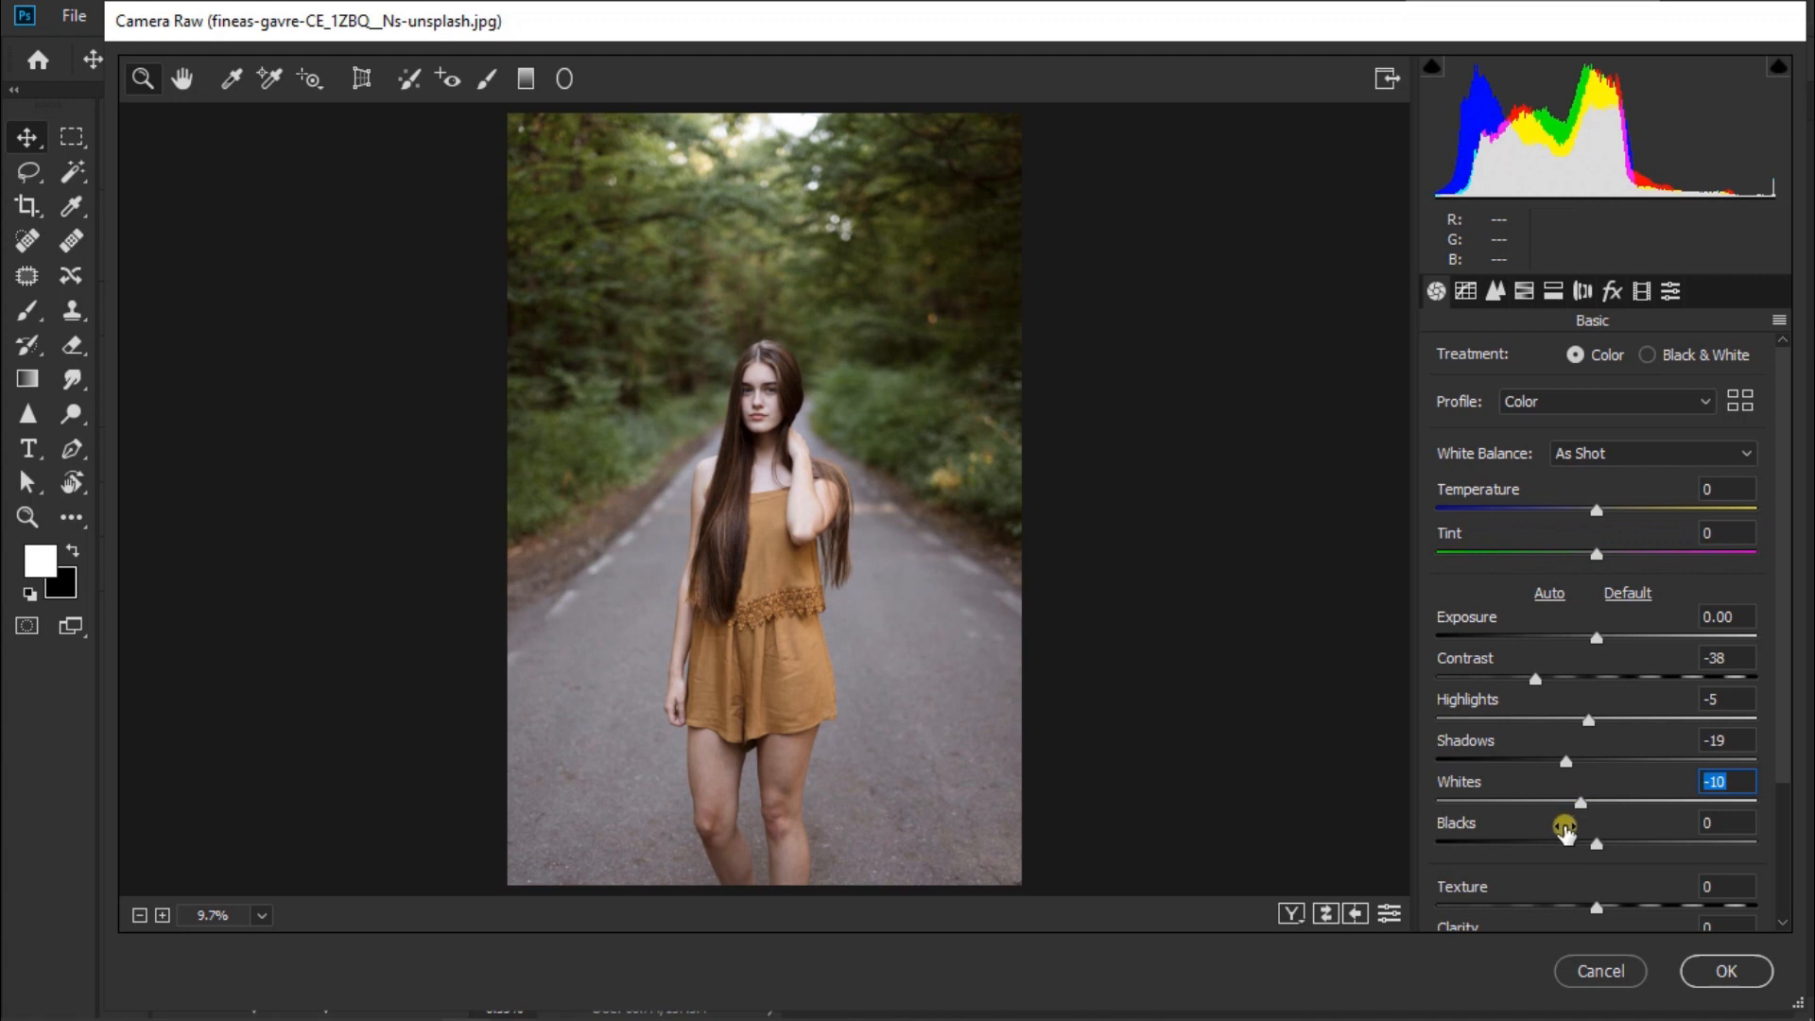
drag(1597, 844, 1599, 843)
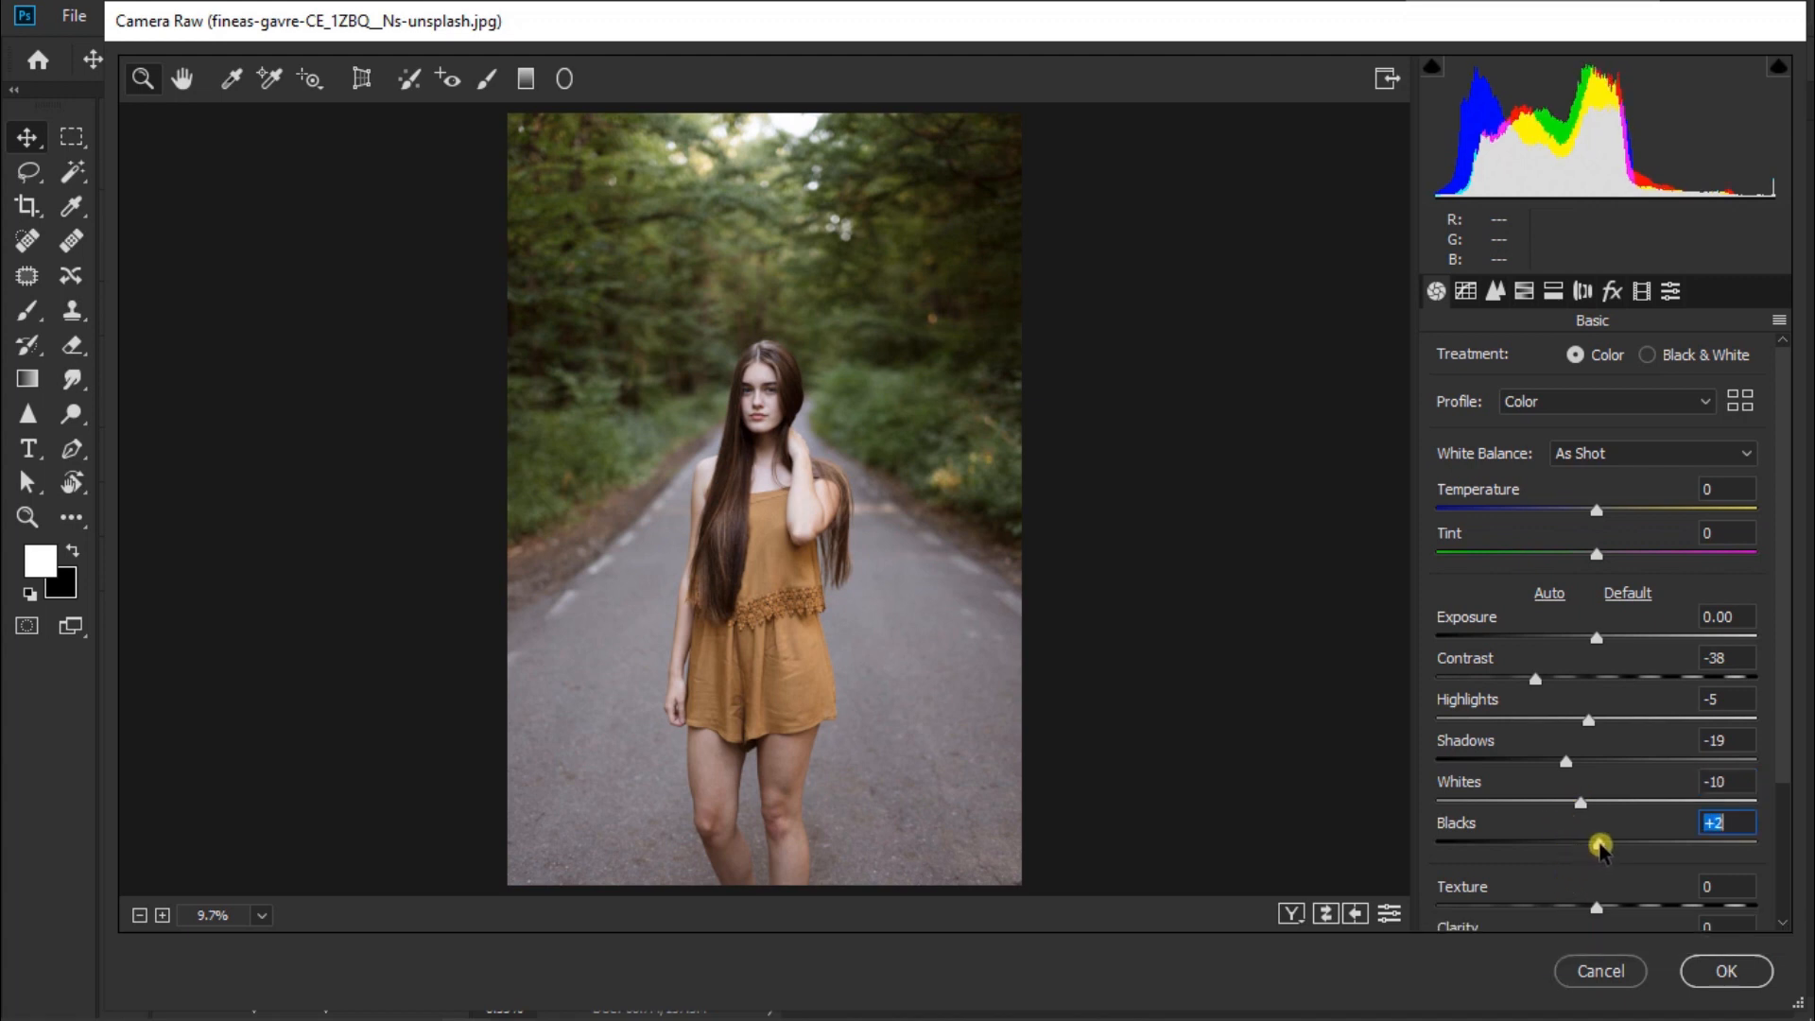
text(5)
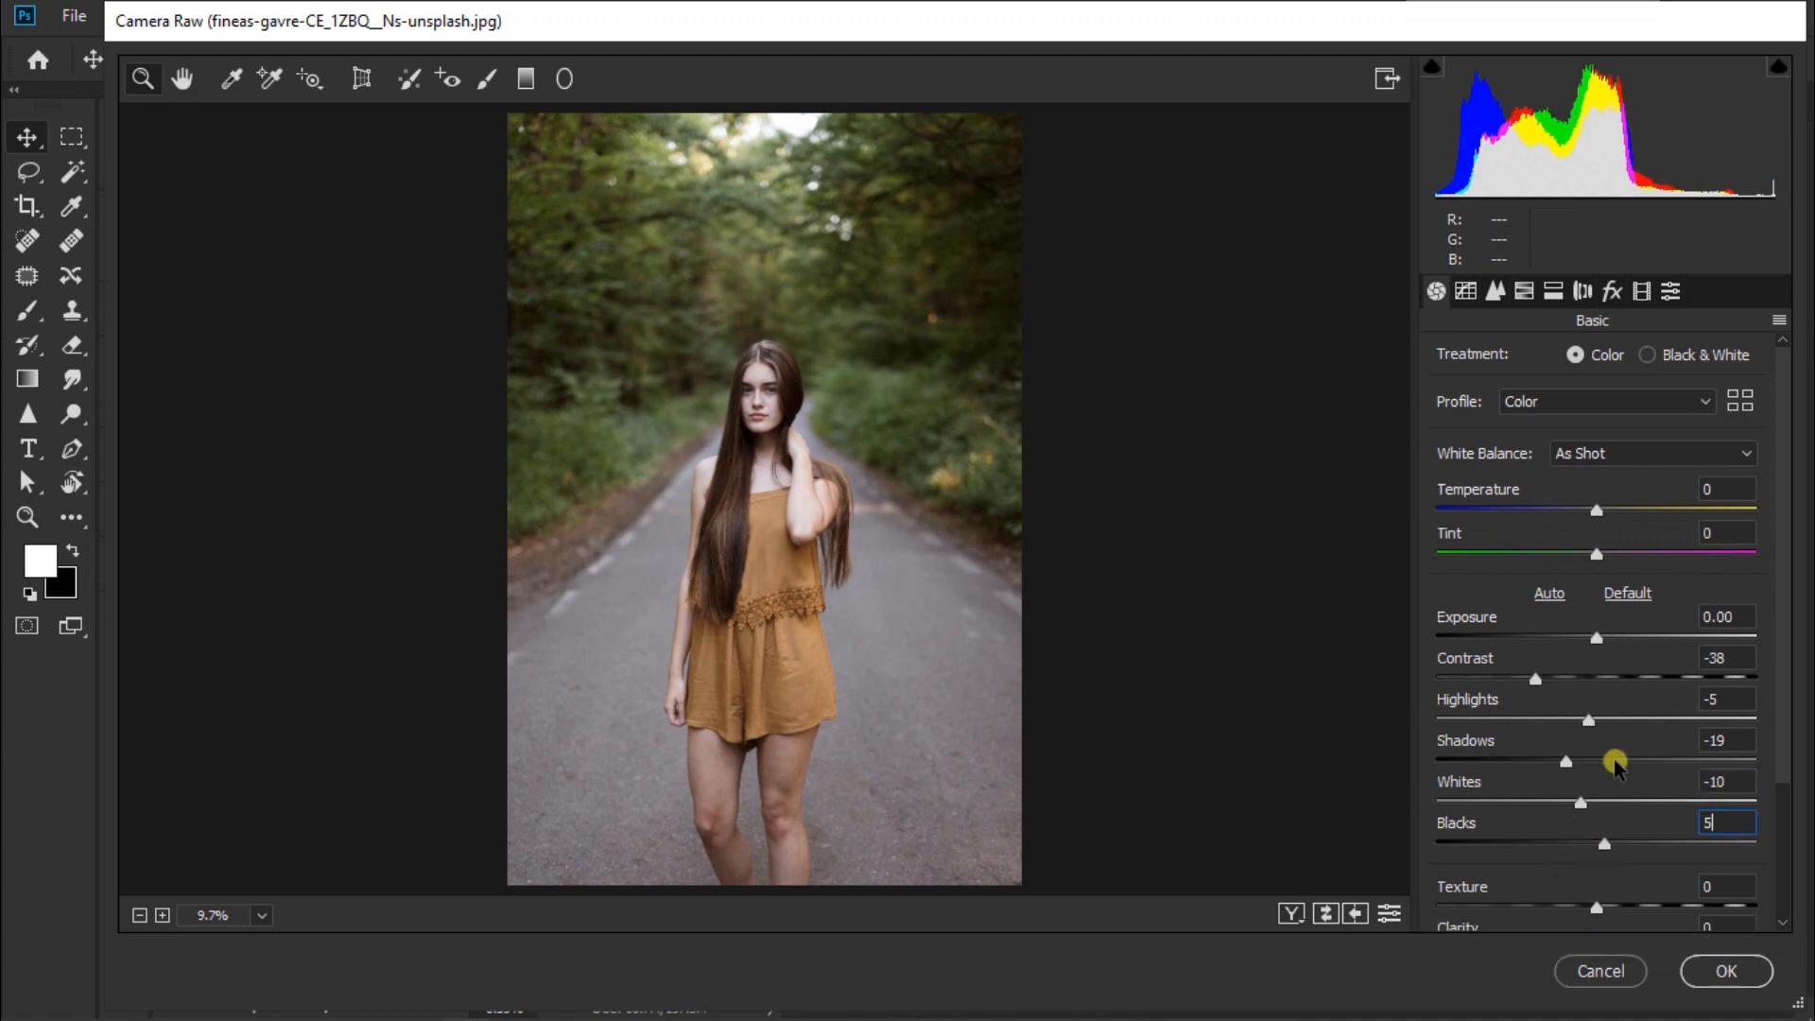
Step: Set Clarity to +70, and both Vibrance and Saturation to -2
scroll(1666, 705, down, 2)
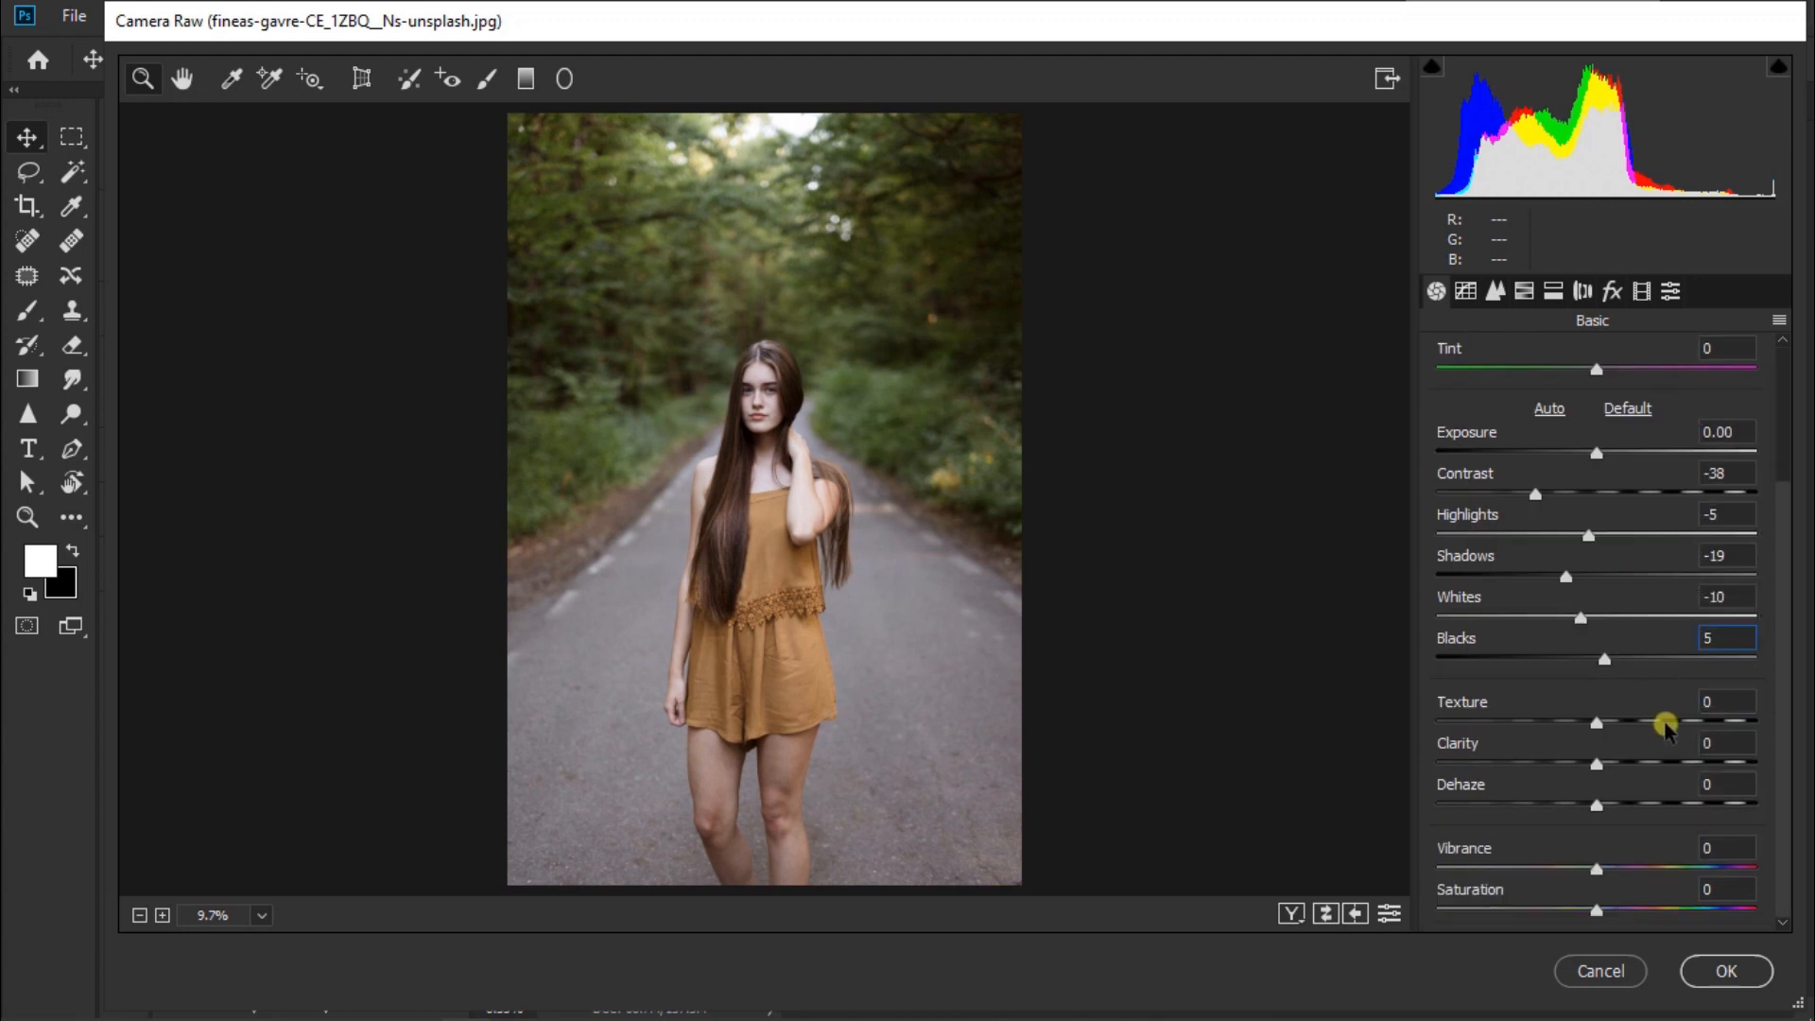
mouse_move(1666, 766)
mouse_down()
mouse_move(1653, 754)
mouse_move(1676, 762)
mouse_up()
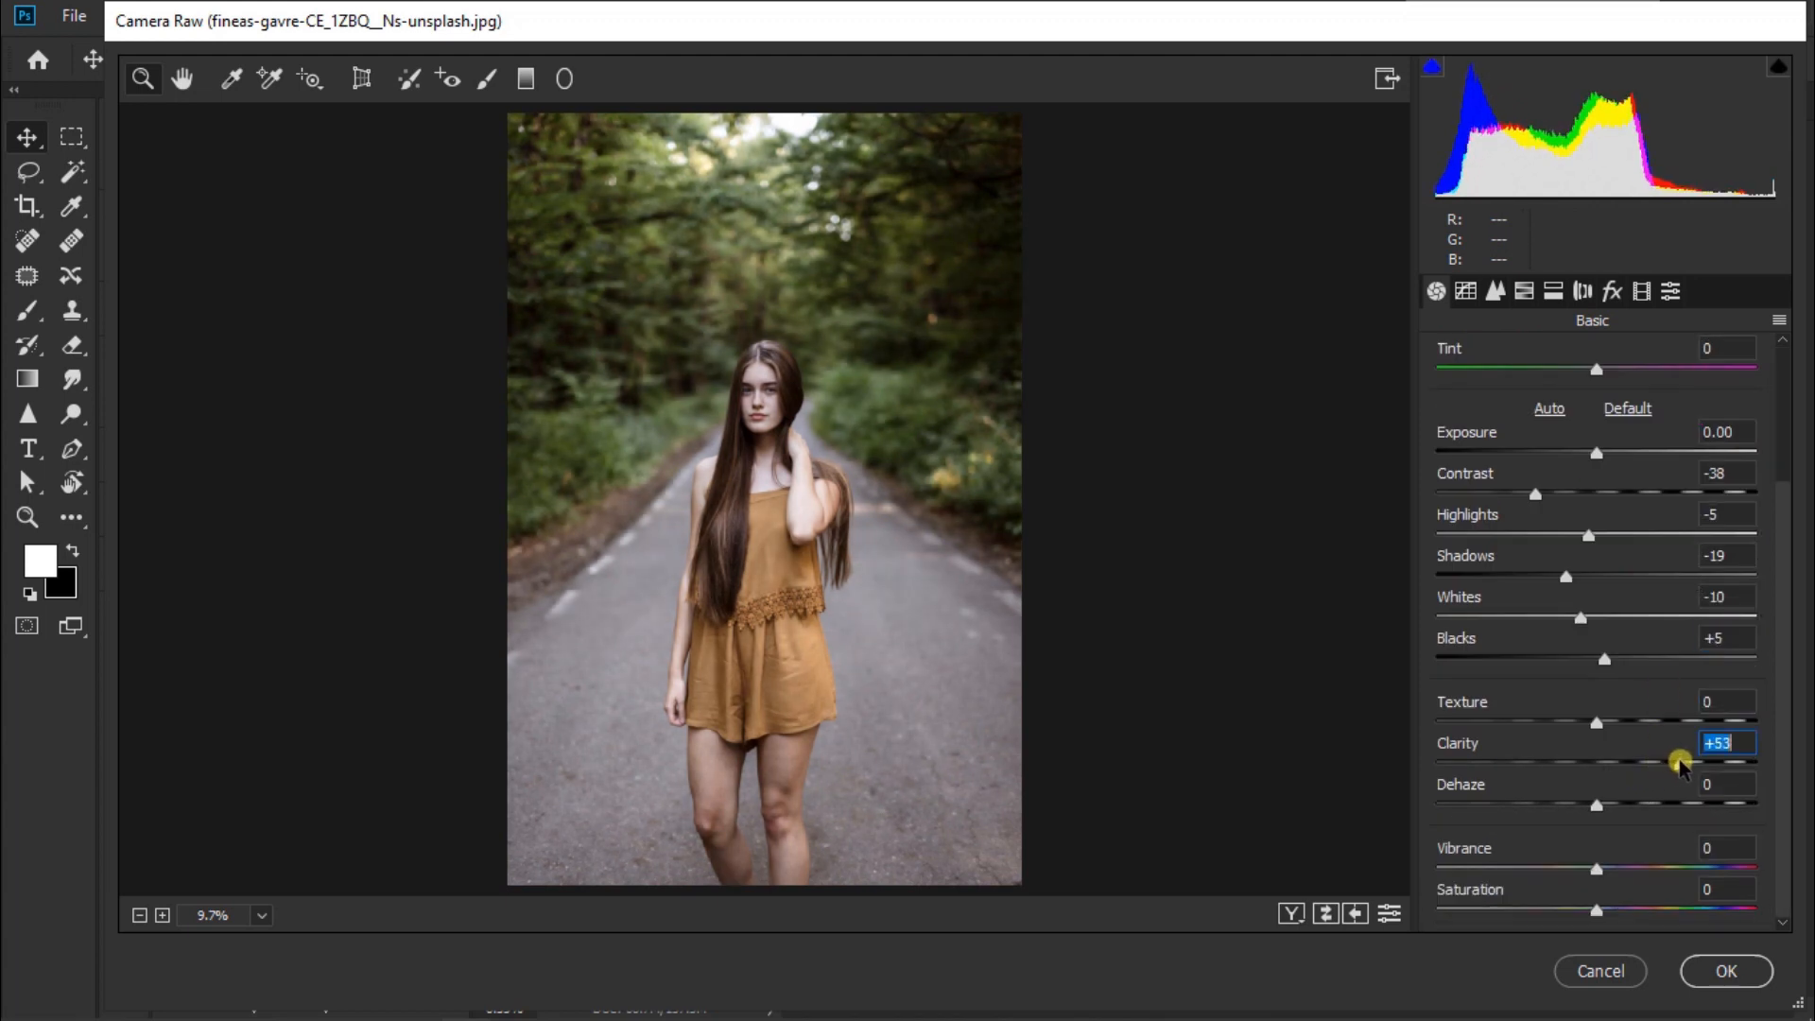
drag(1680, 764, 1709, 762)
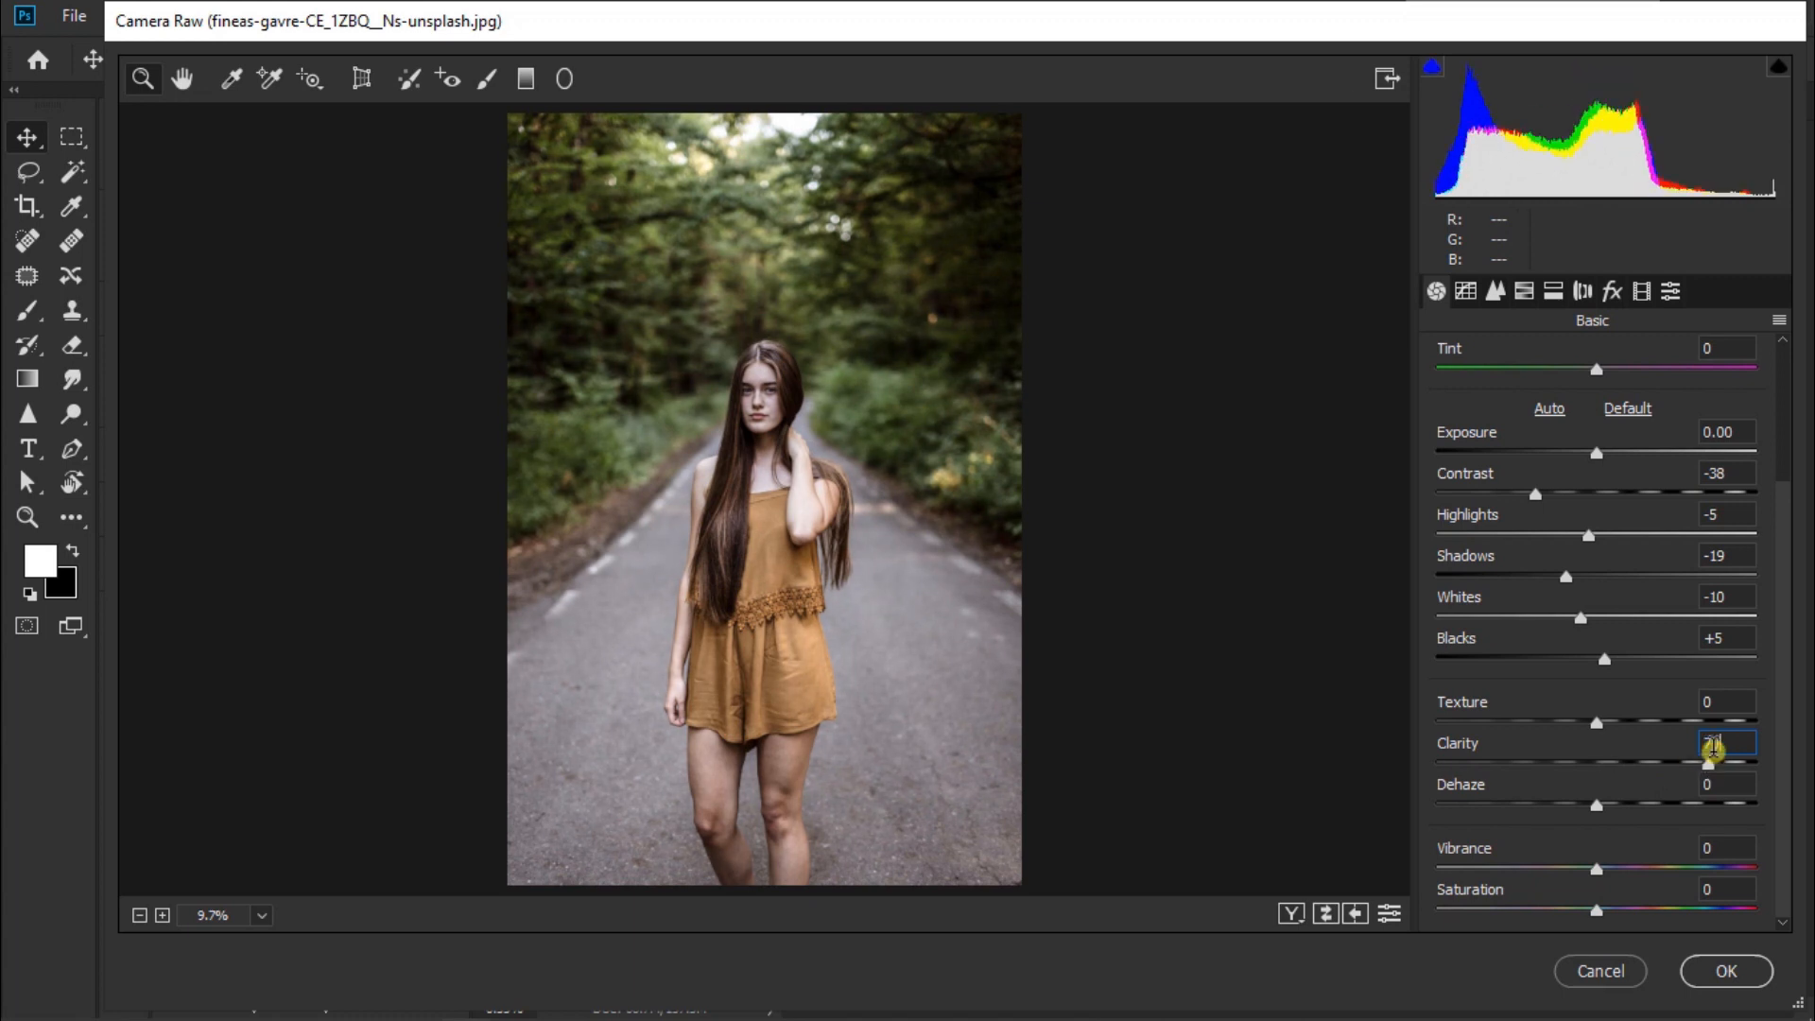
click(1721, 848)
text(-2)
click(1723, 888)
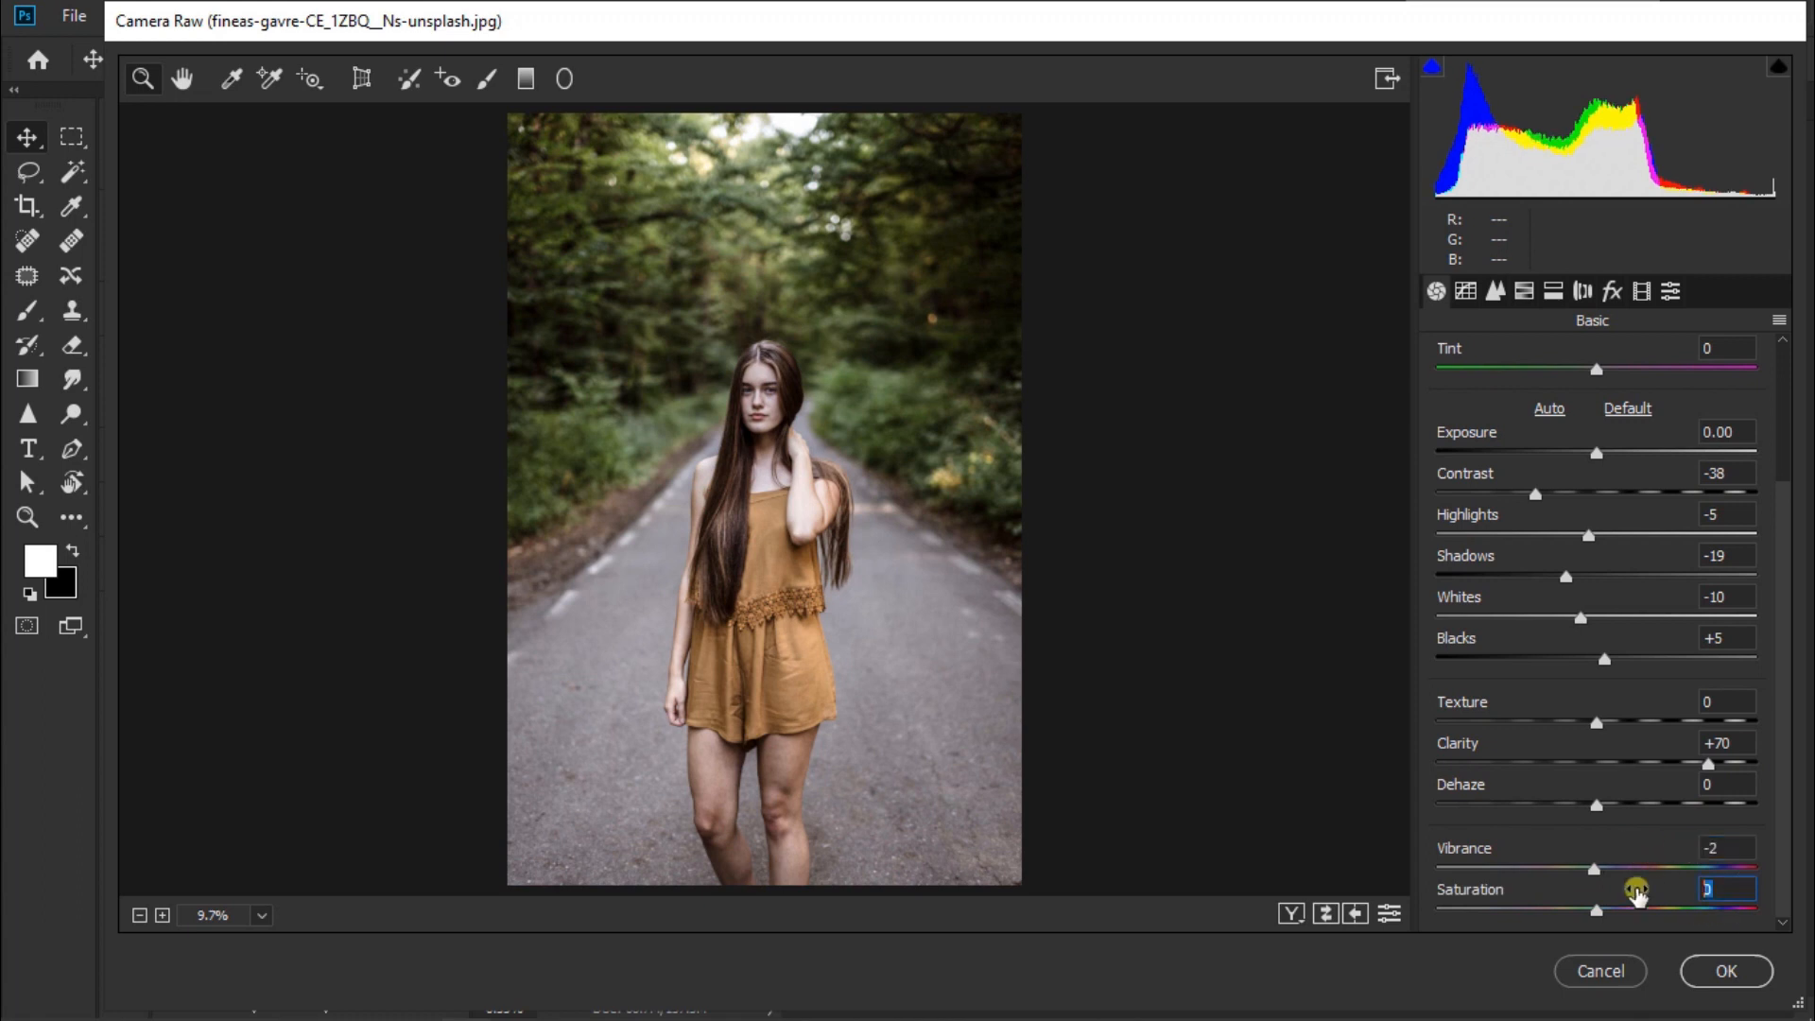
text(-2)
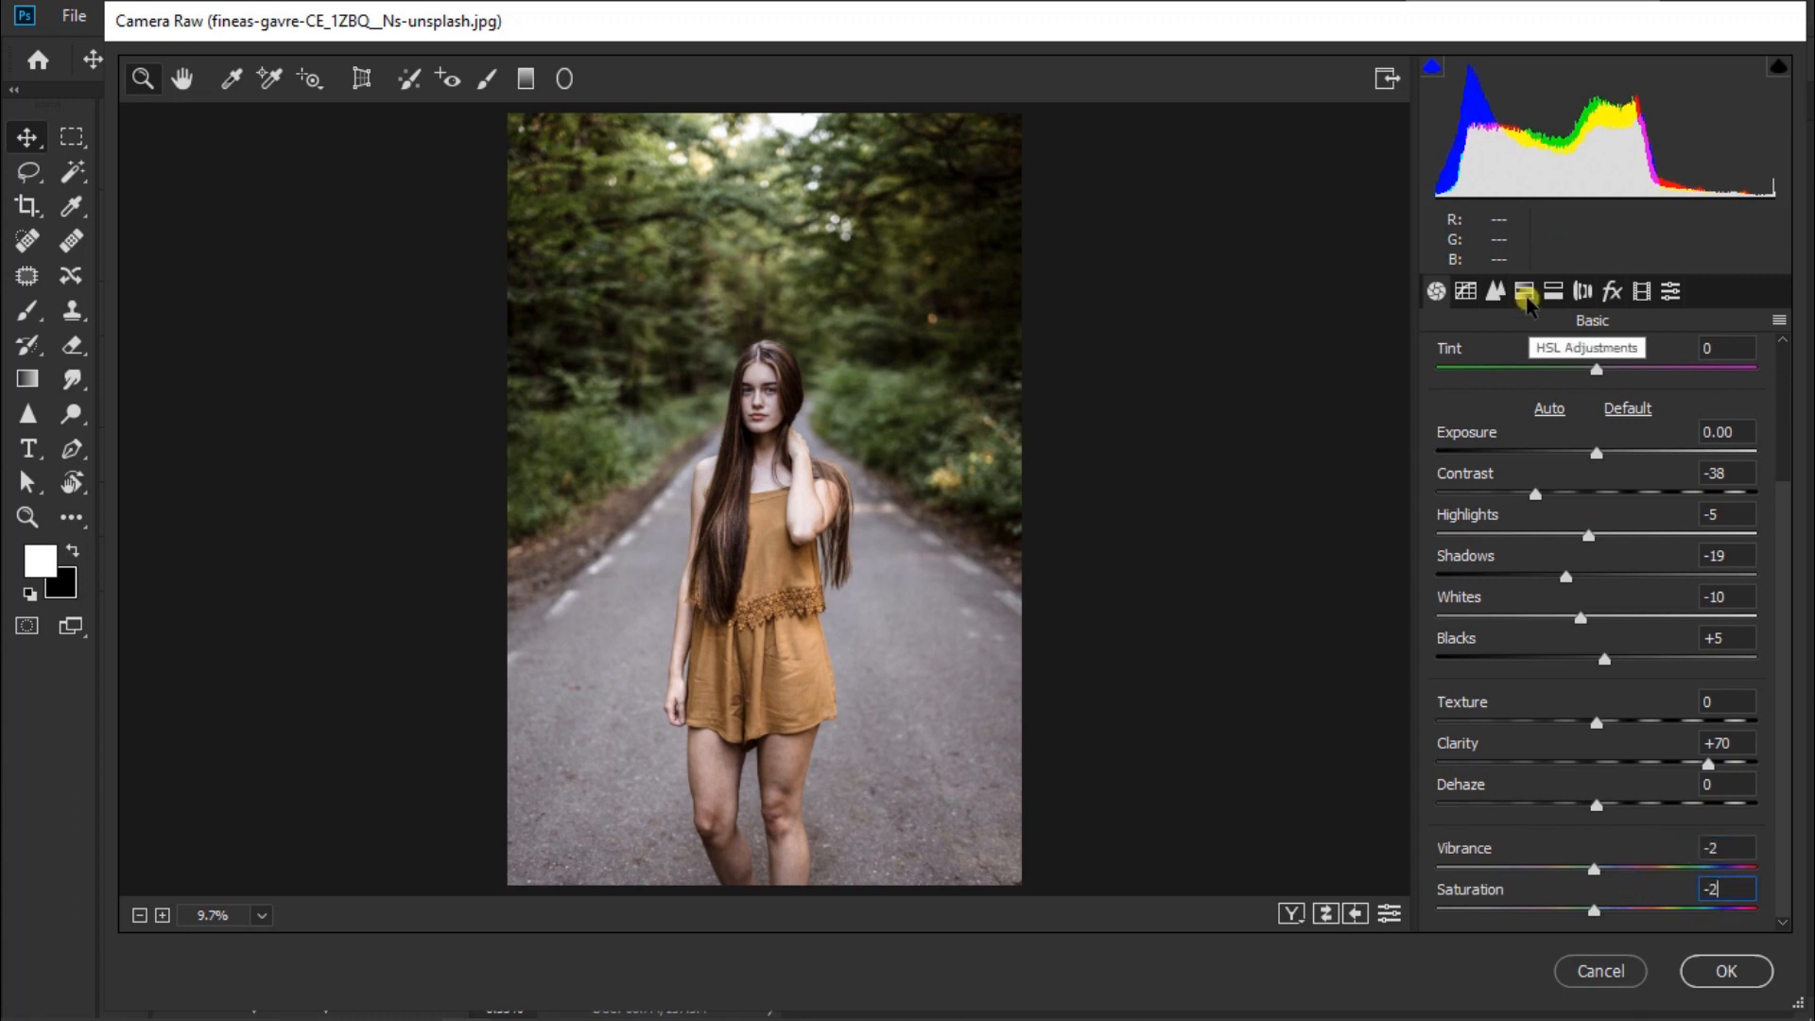
Step: Set the sharpening Amount to 20 and noise reduction to Luminance 19, Luminance Contrast 12 and Color 5
click(1523, 291)
click(1495, 291)
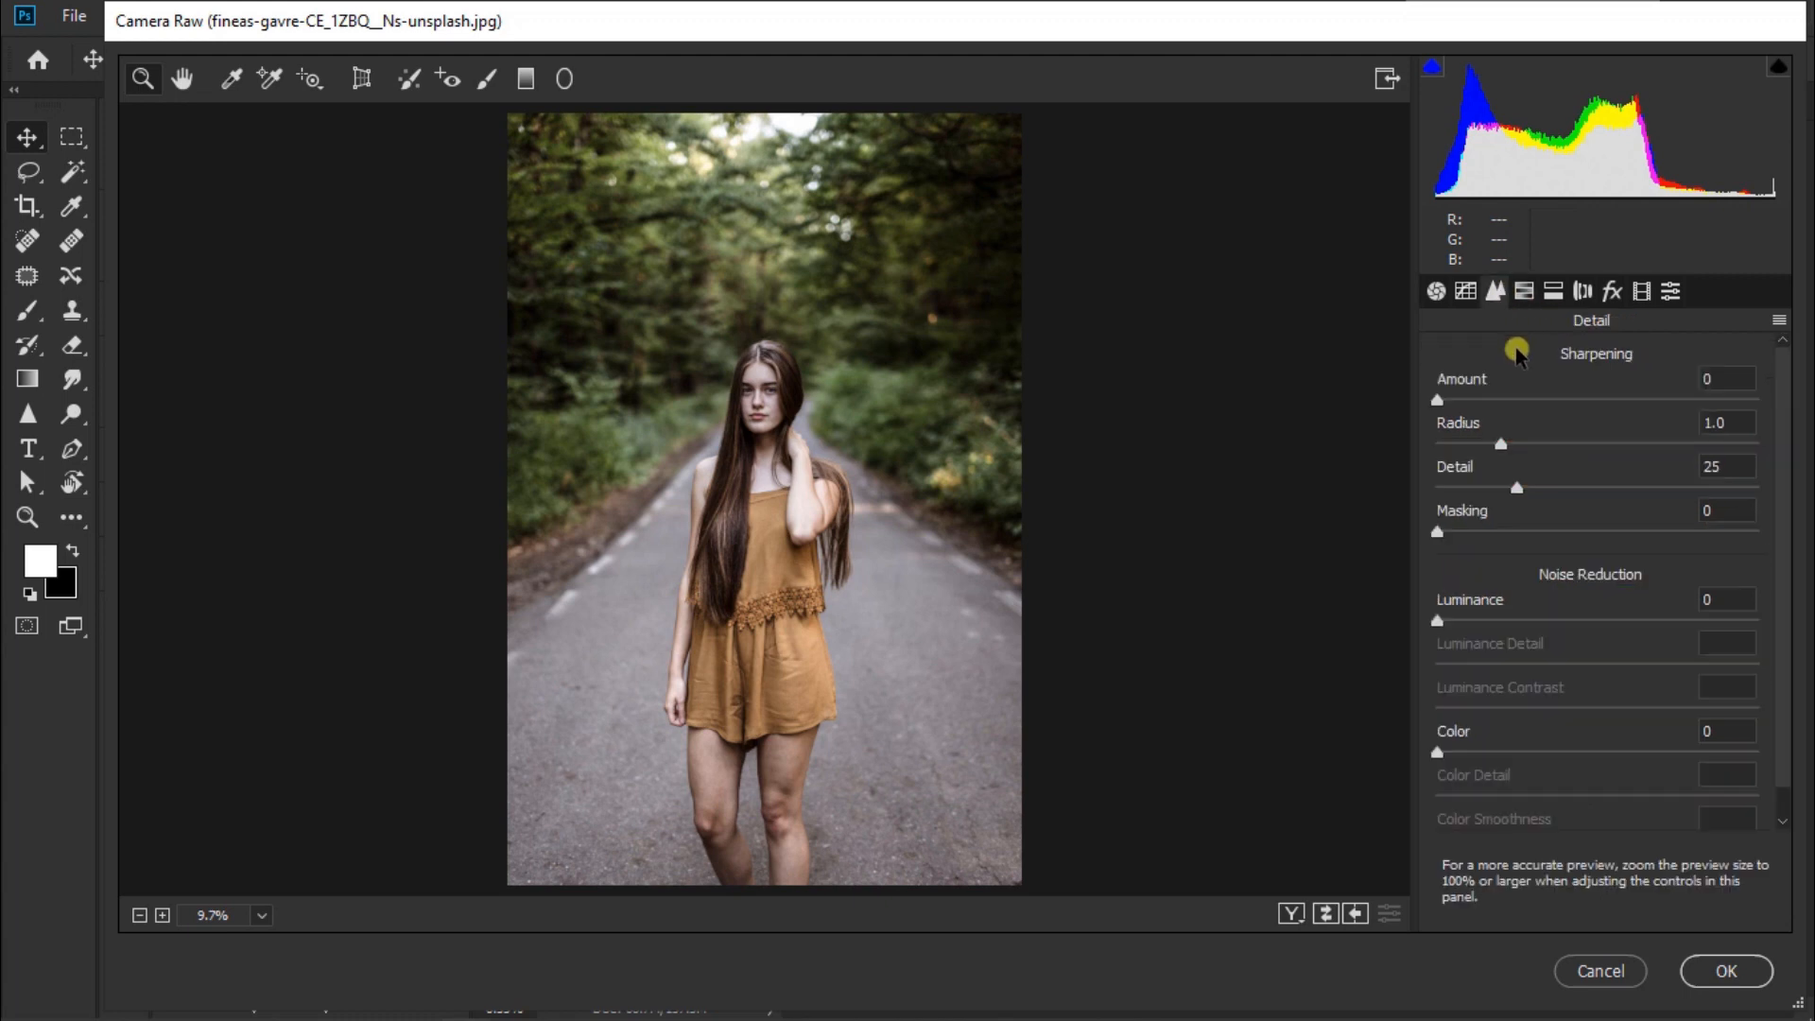
click(1479, 398)
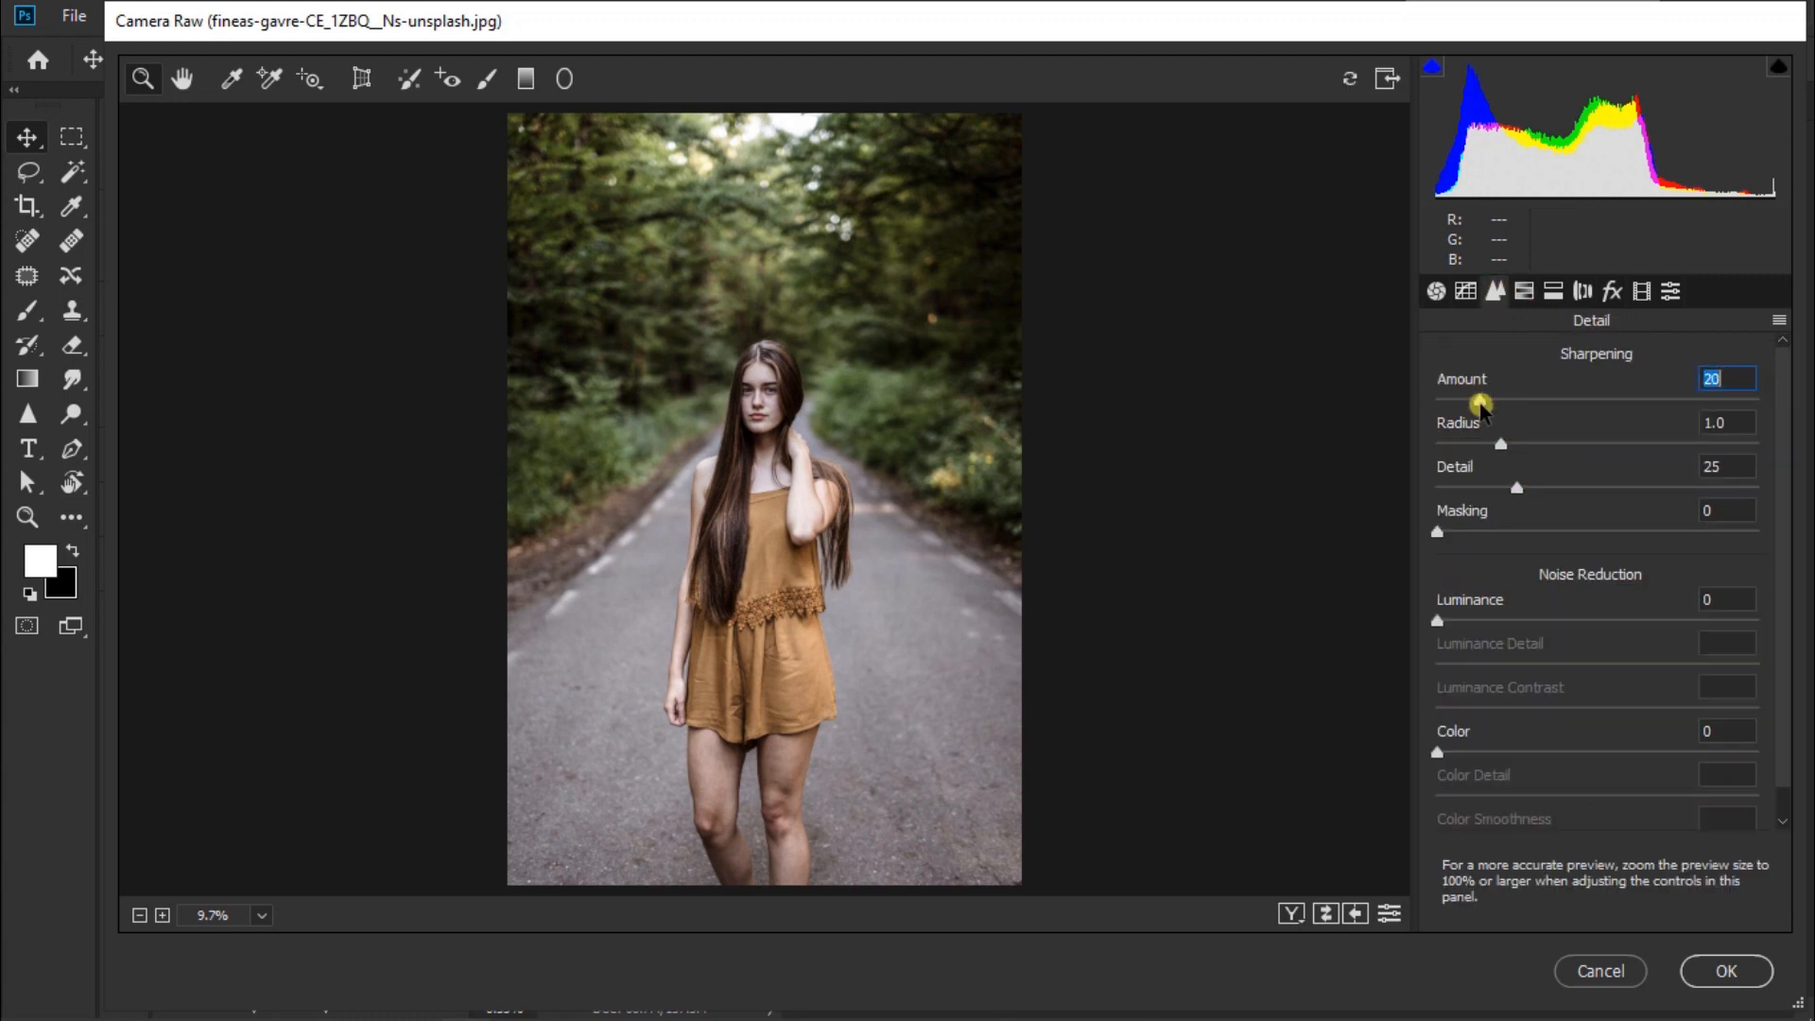
click(1497, 619)
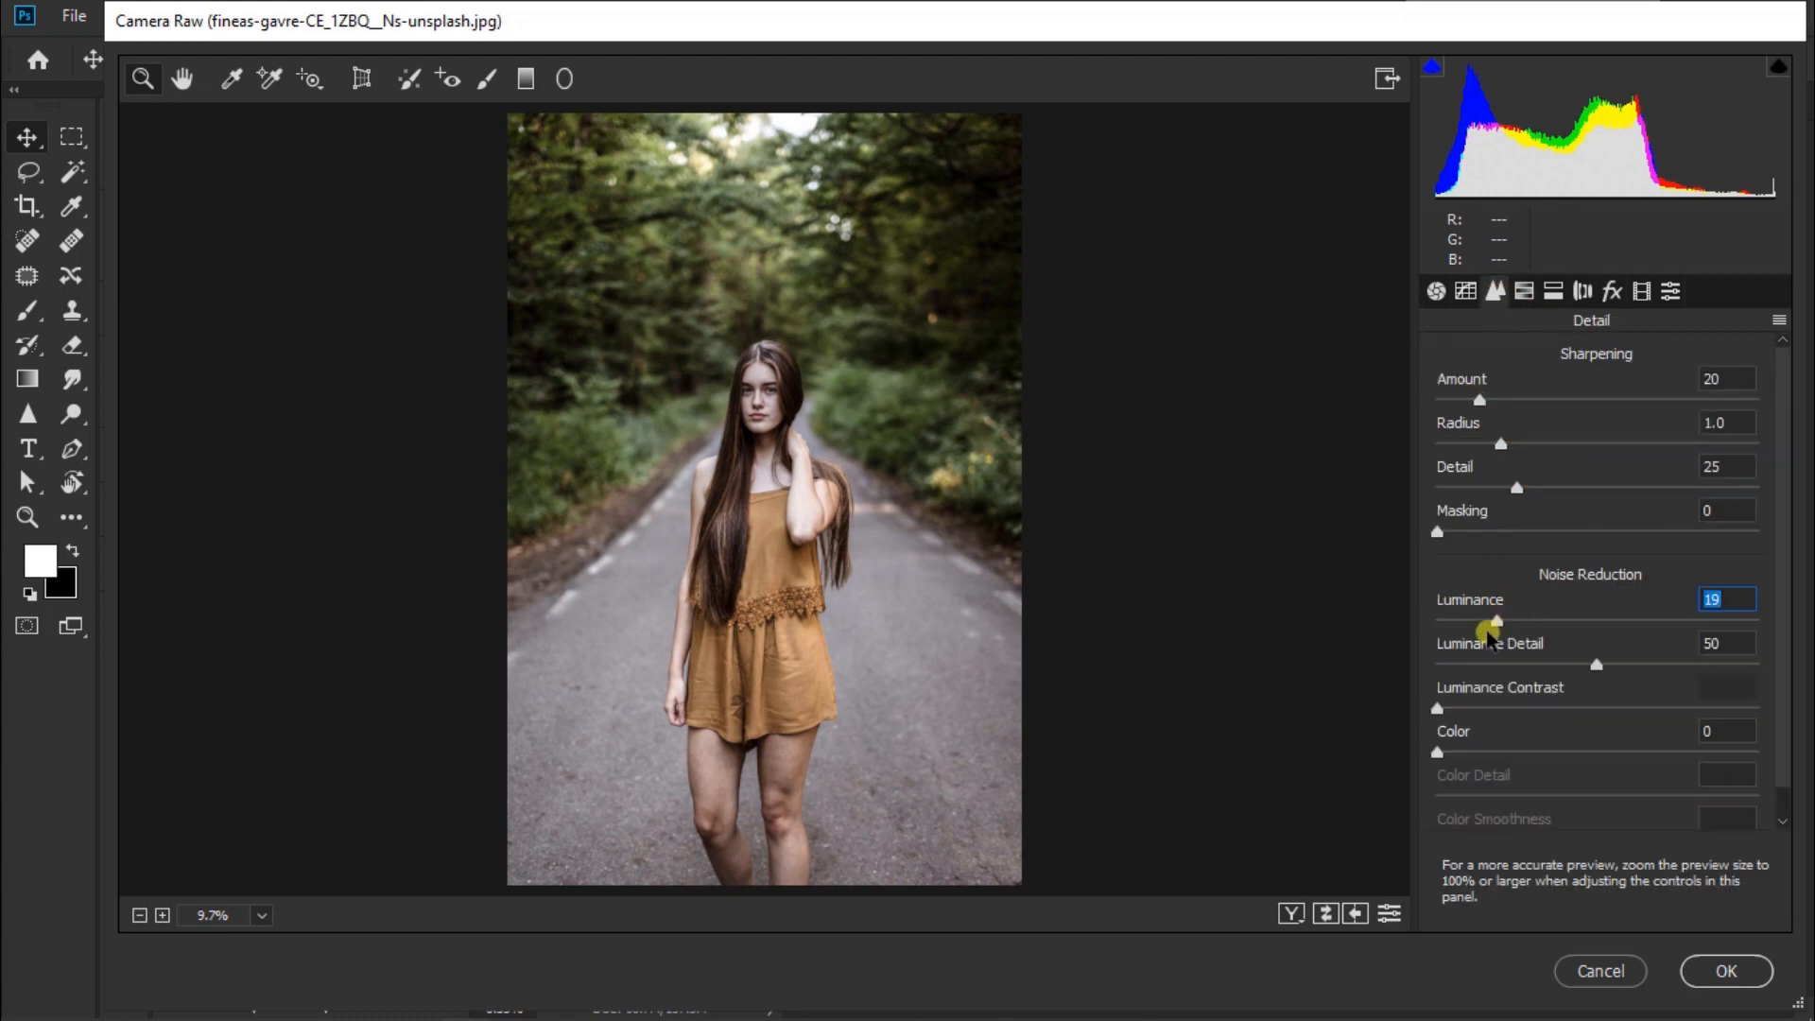
click(1476, 707)
click(1492, 752)
drag(1492, 752, 1464, 752)
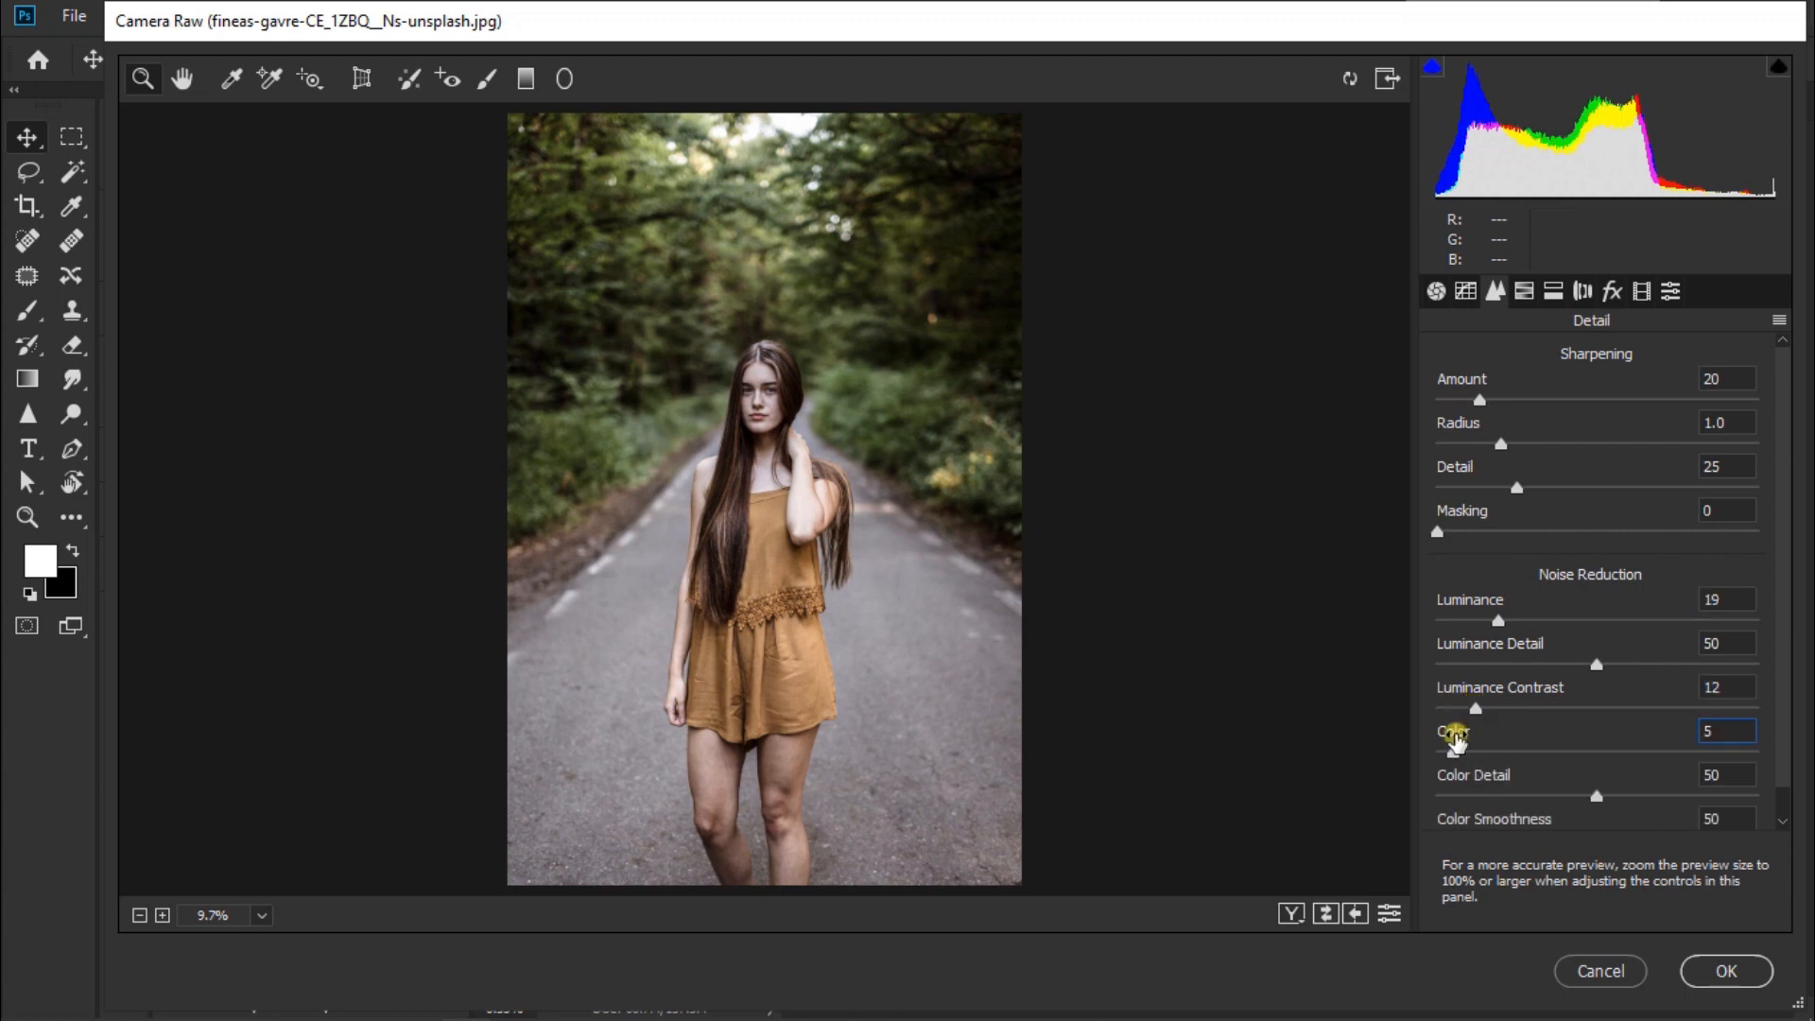
Step: In the HSL hue adjustments, set Yellows, Greens and Aquas to -100 and Blues to -18
click(1524, 290)
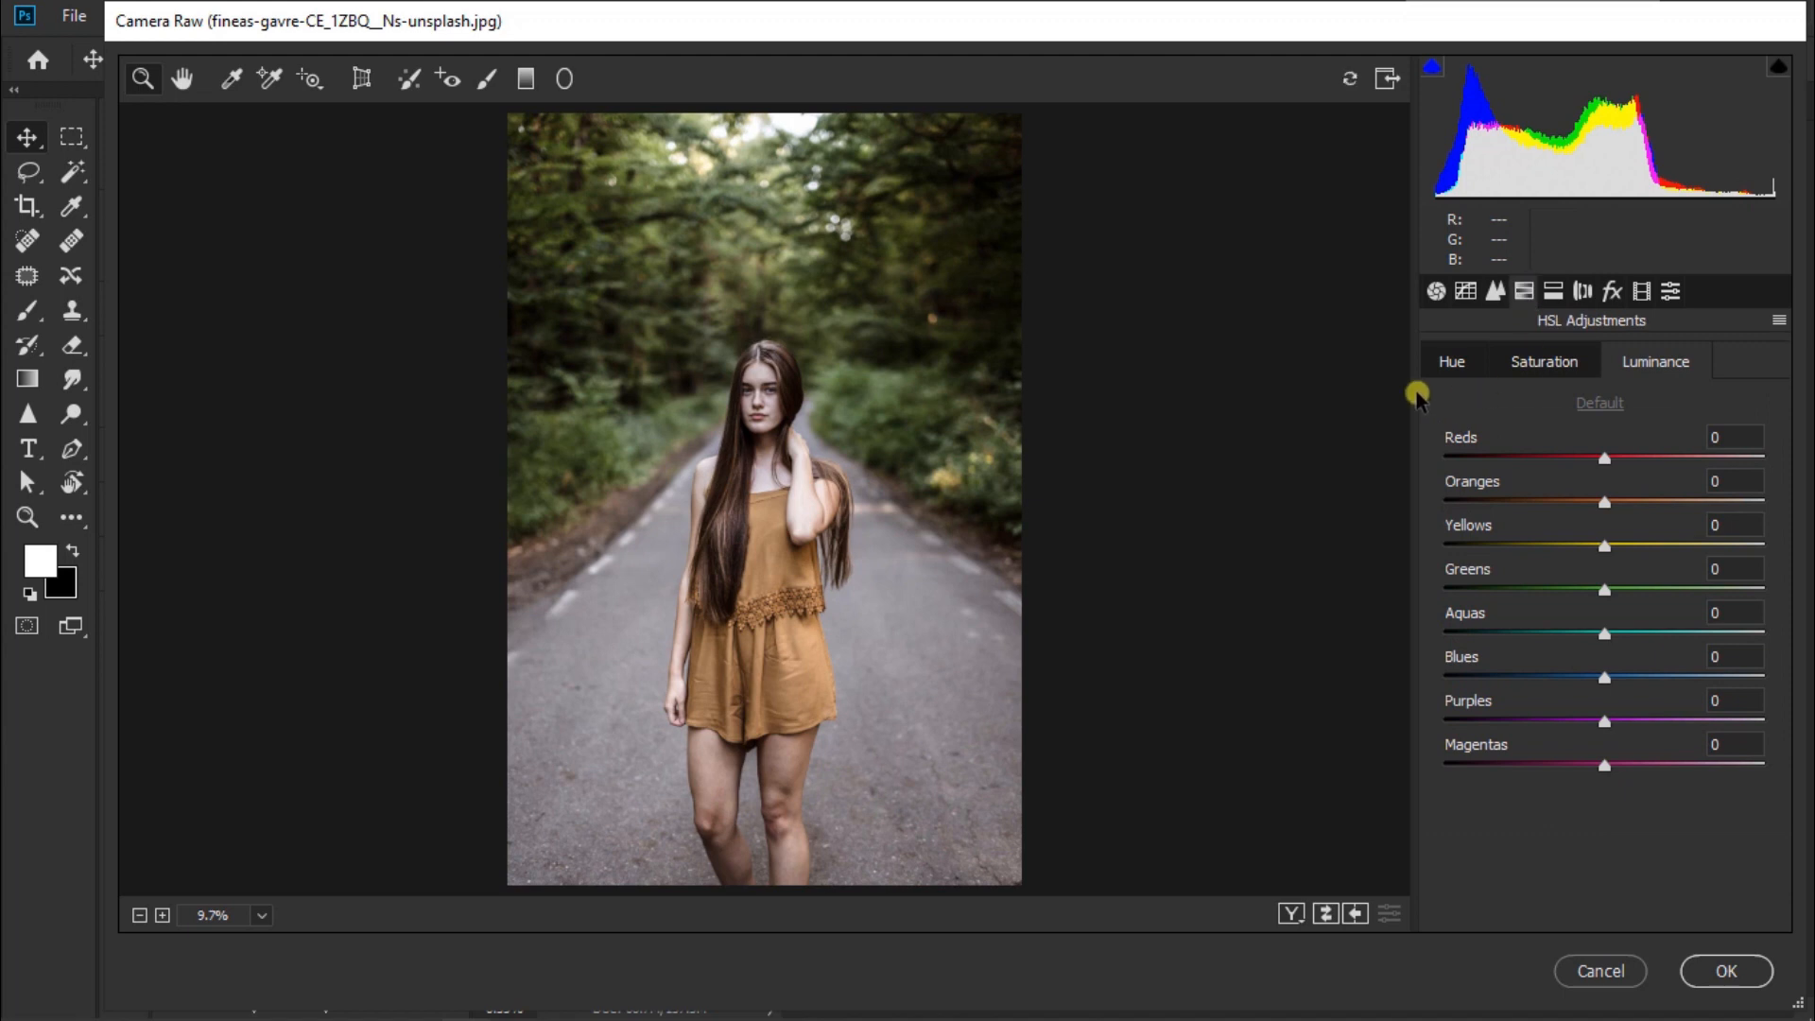
click(1452, 364)
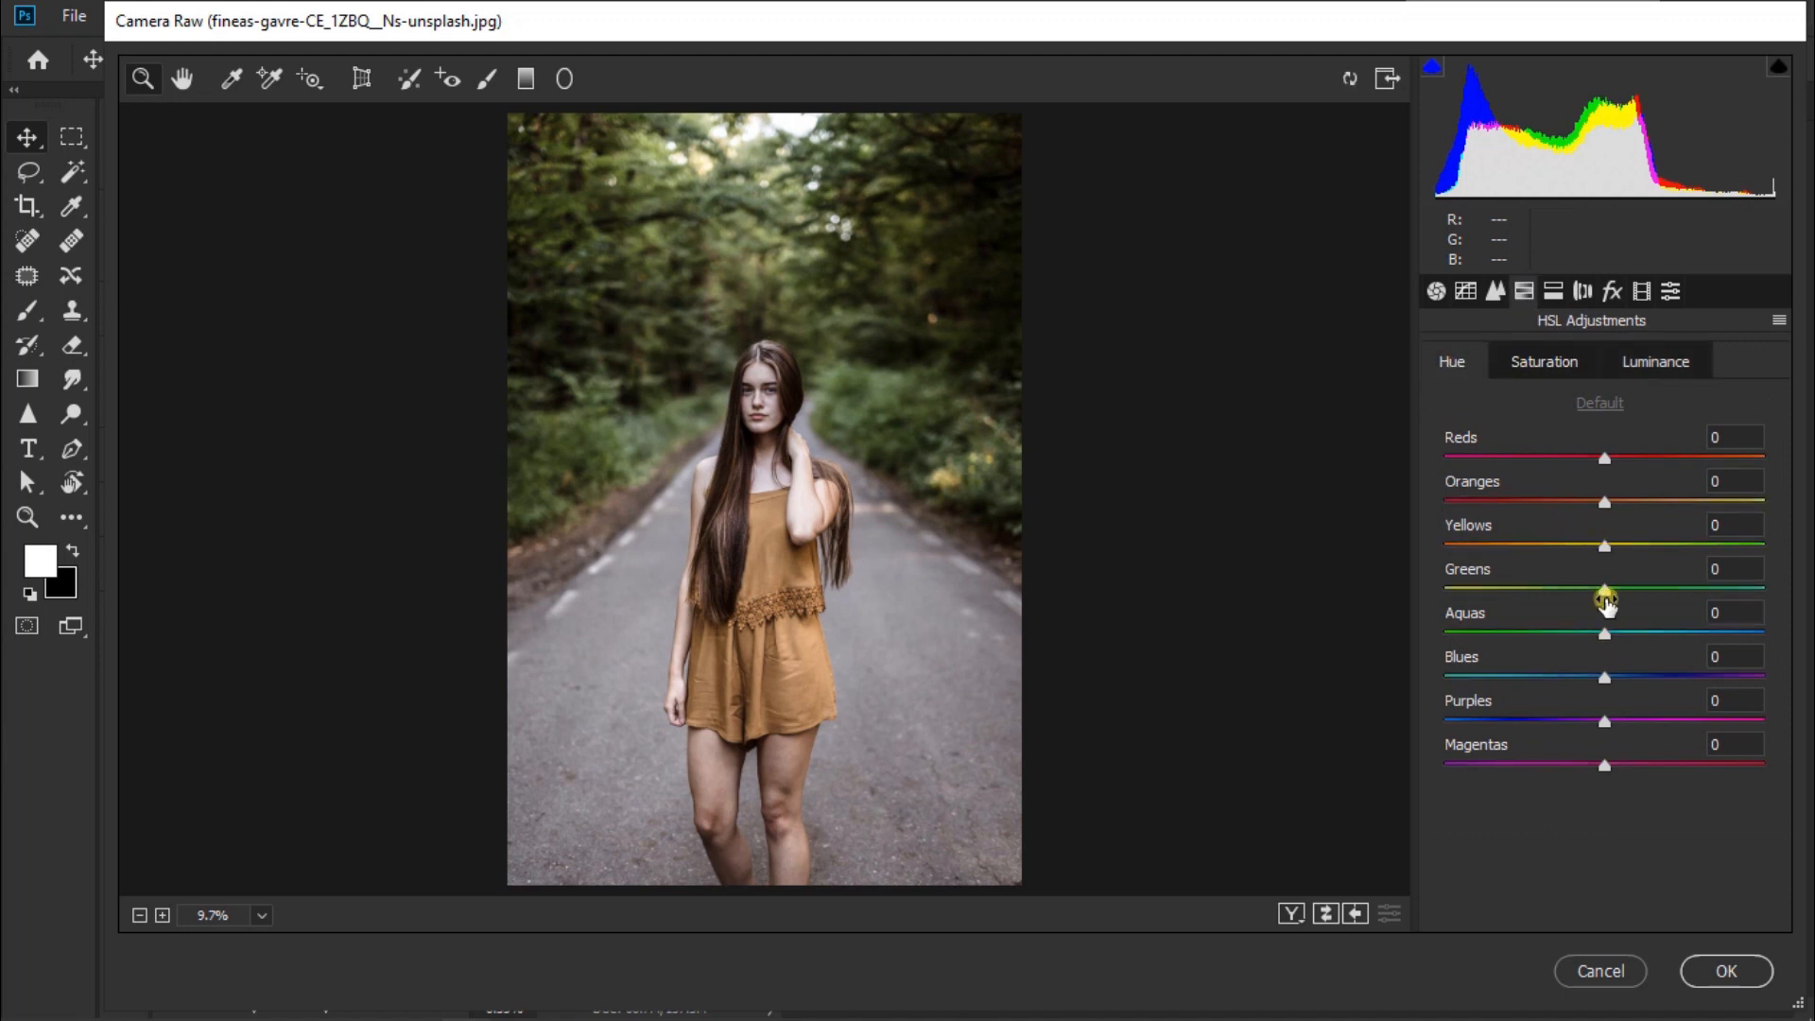
drag(1604, 547, 1412, 554)
drag(1624, 592, 1412, 592)
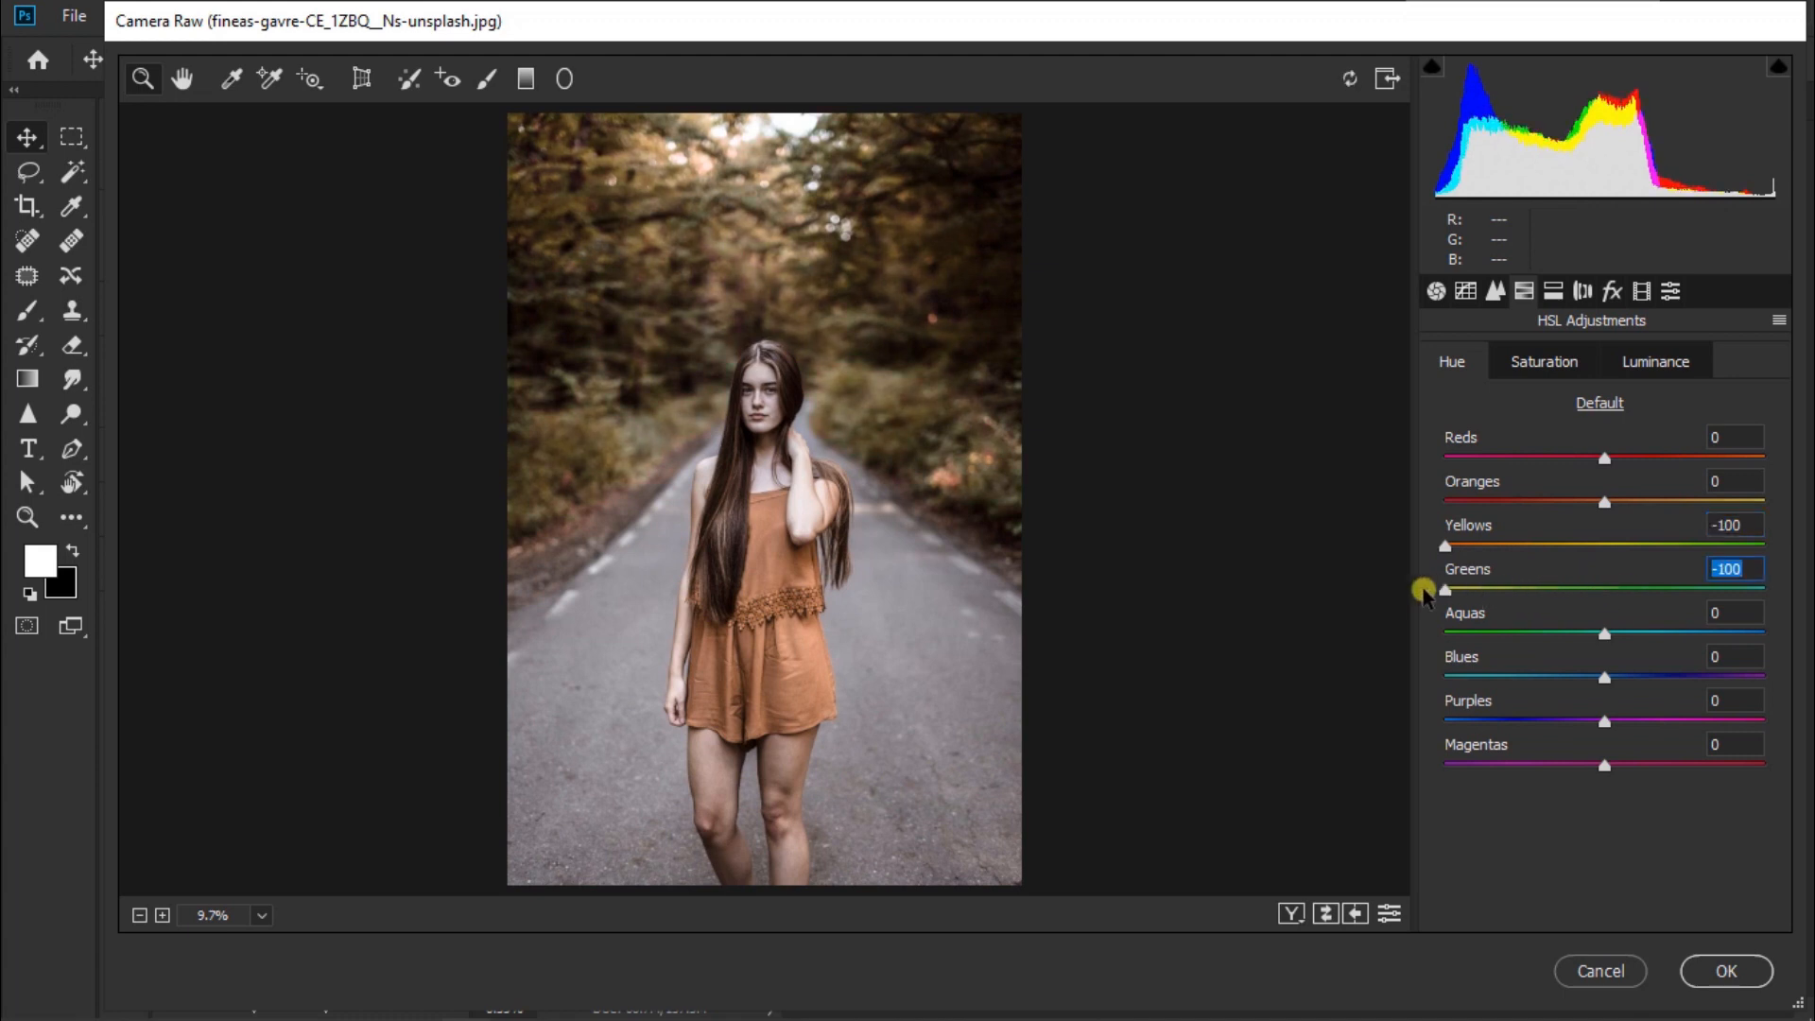
drag(1524, 631, 1345, 628)
click(1575, 678)
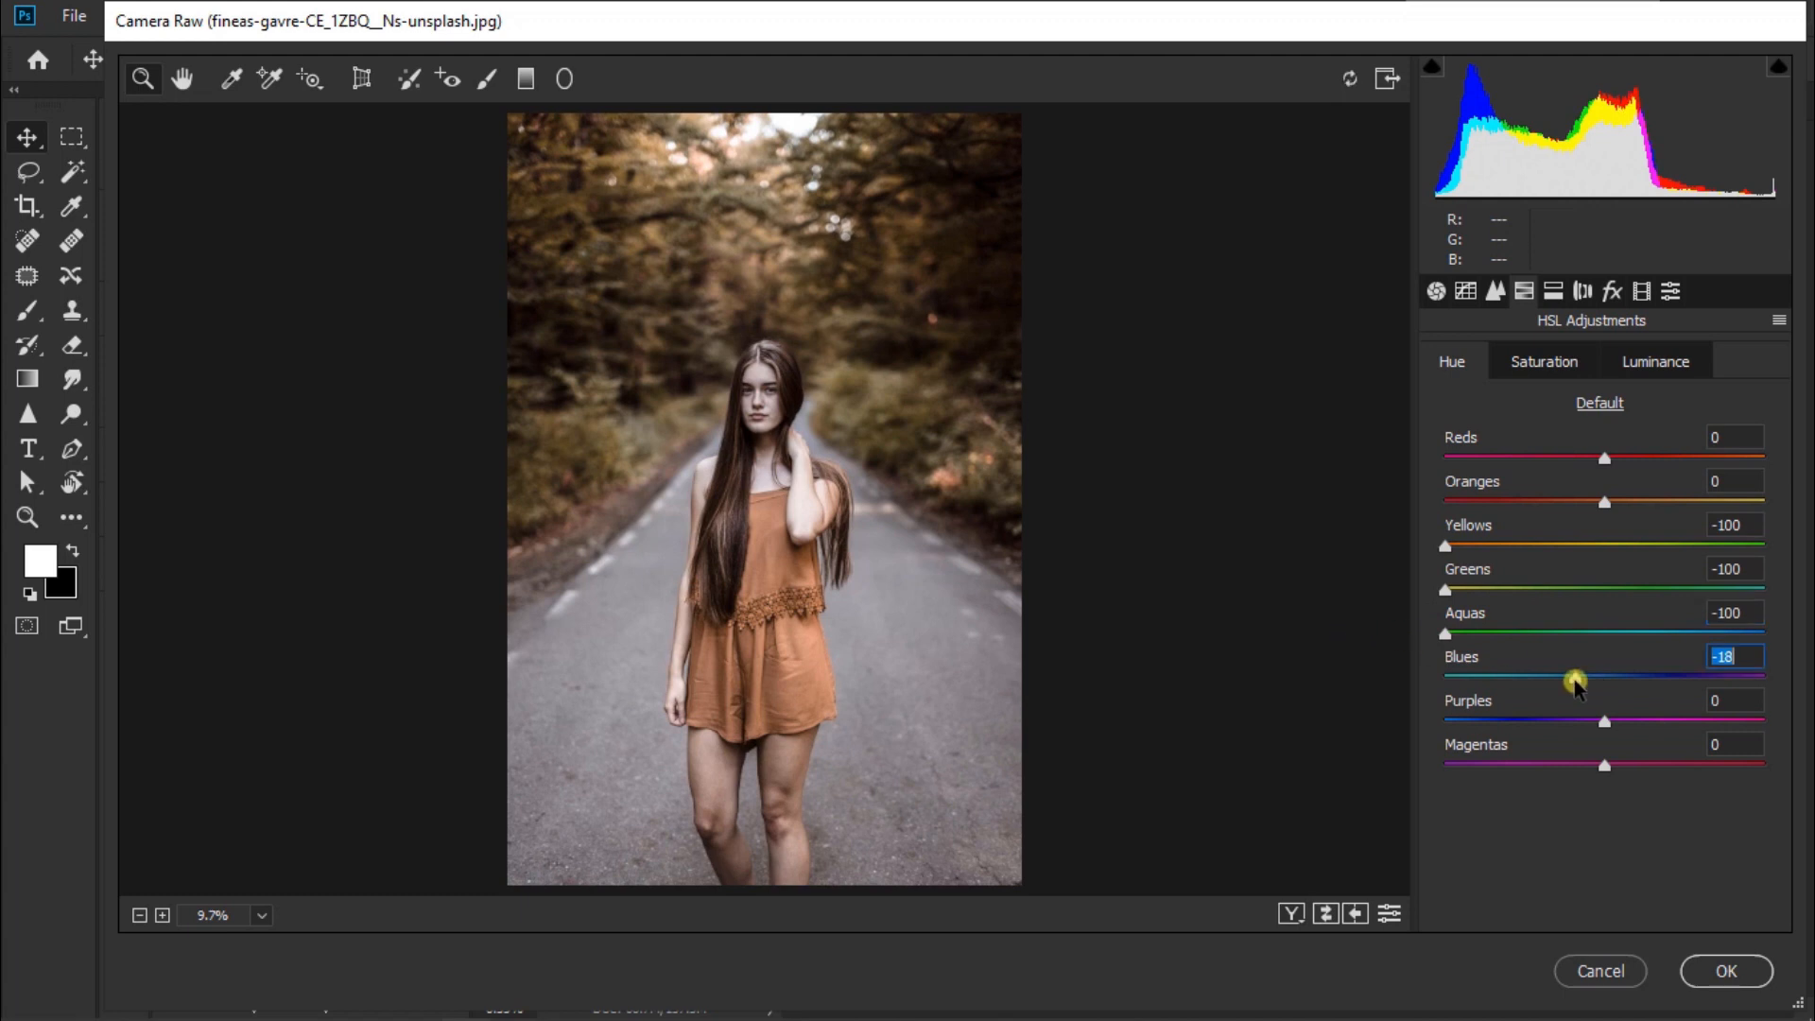
Step: In the HSL saturation adjustments, set Yellows to +95, Greens to -96, Aquas to -66 and Blues to -83
click(1546, 363)
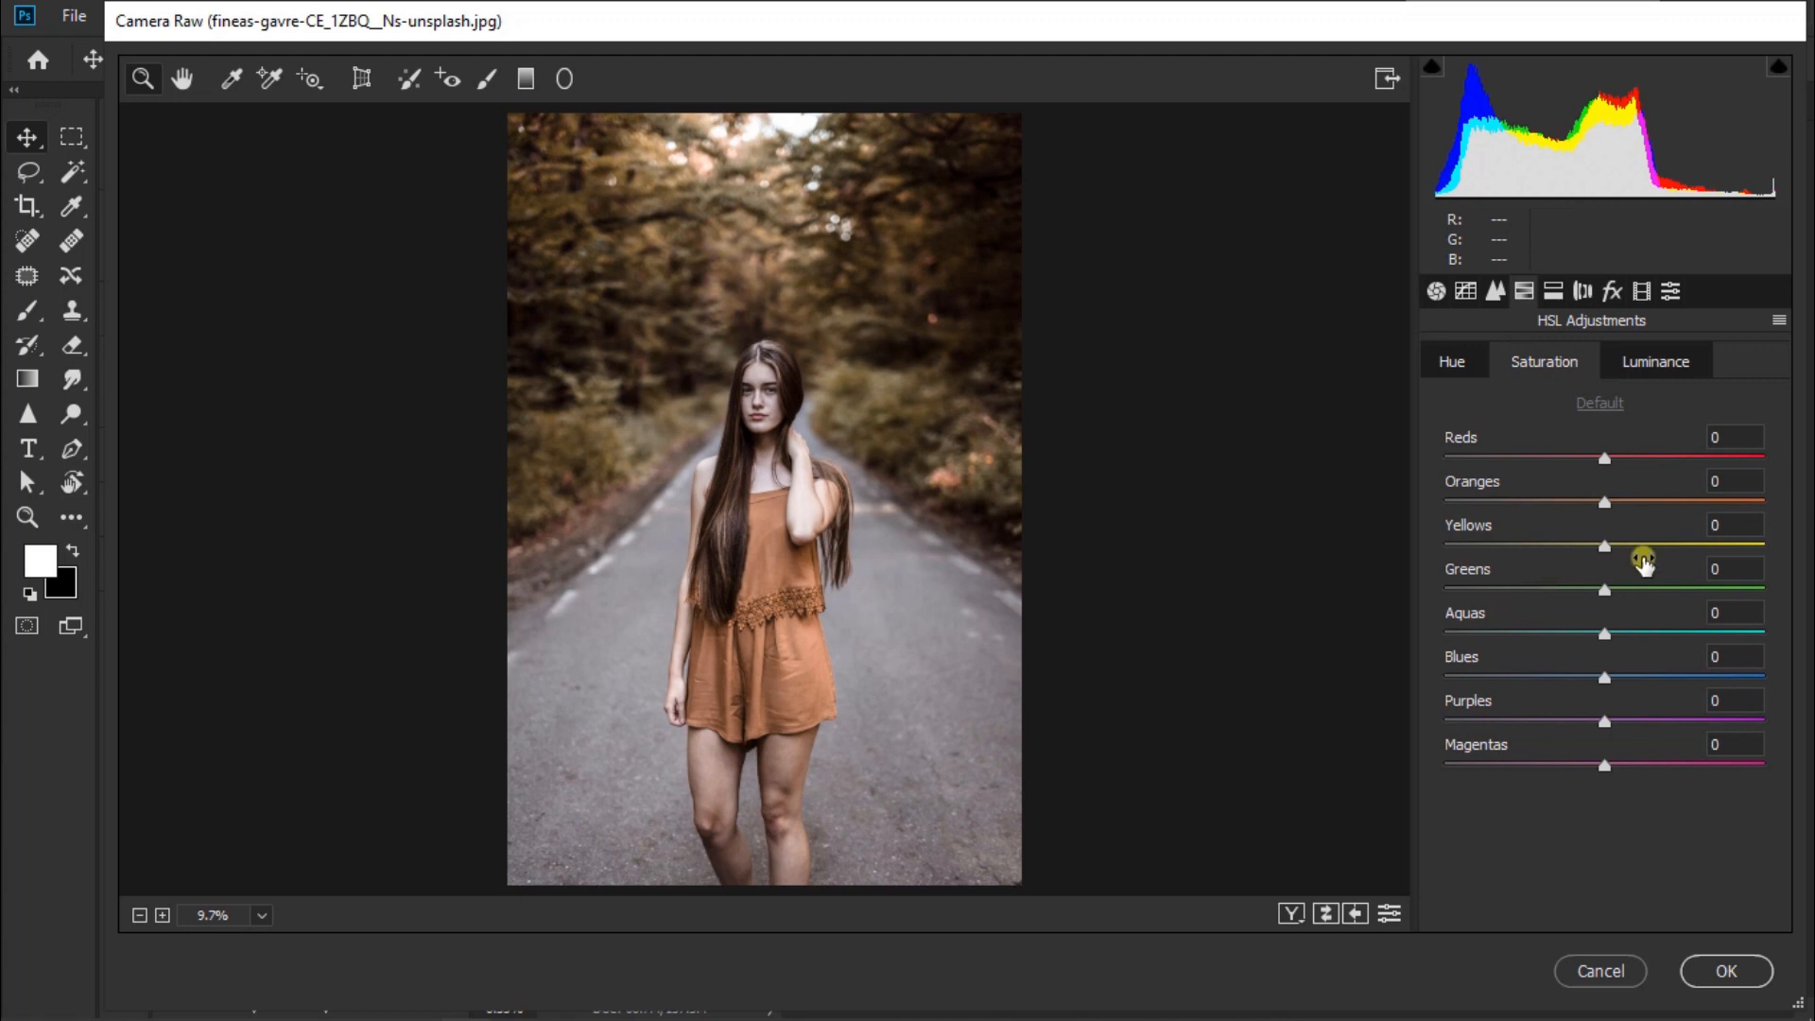
click(1728, 546)
drag(1728, 546, 1747, 547)
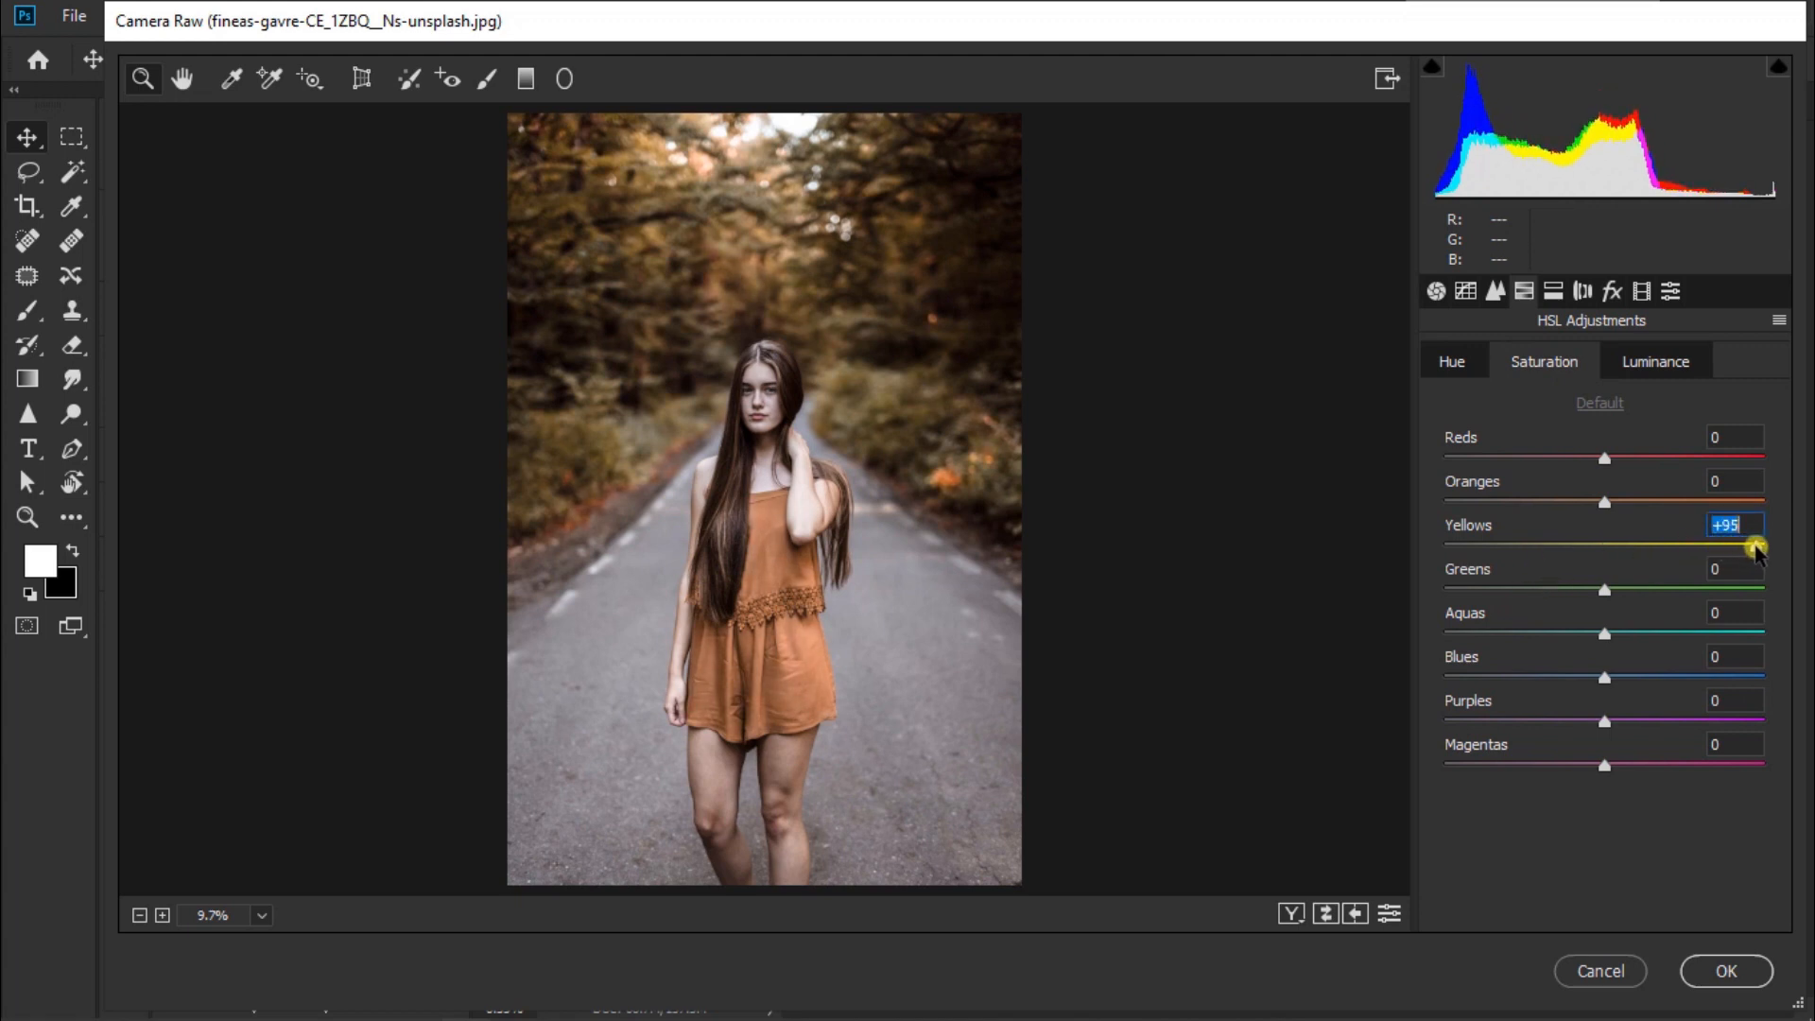
click(1486, 590)
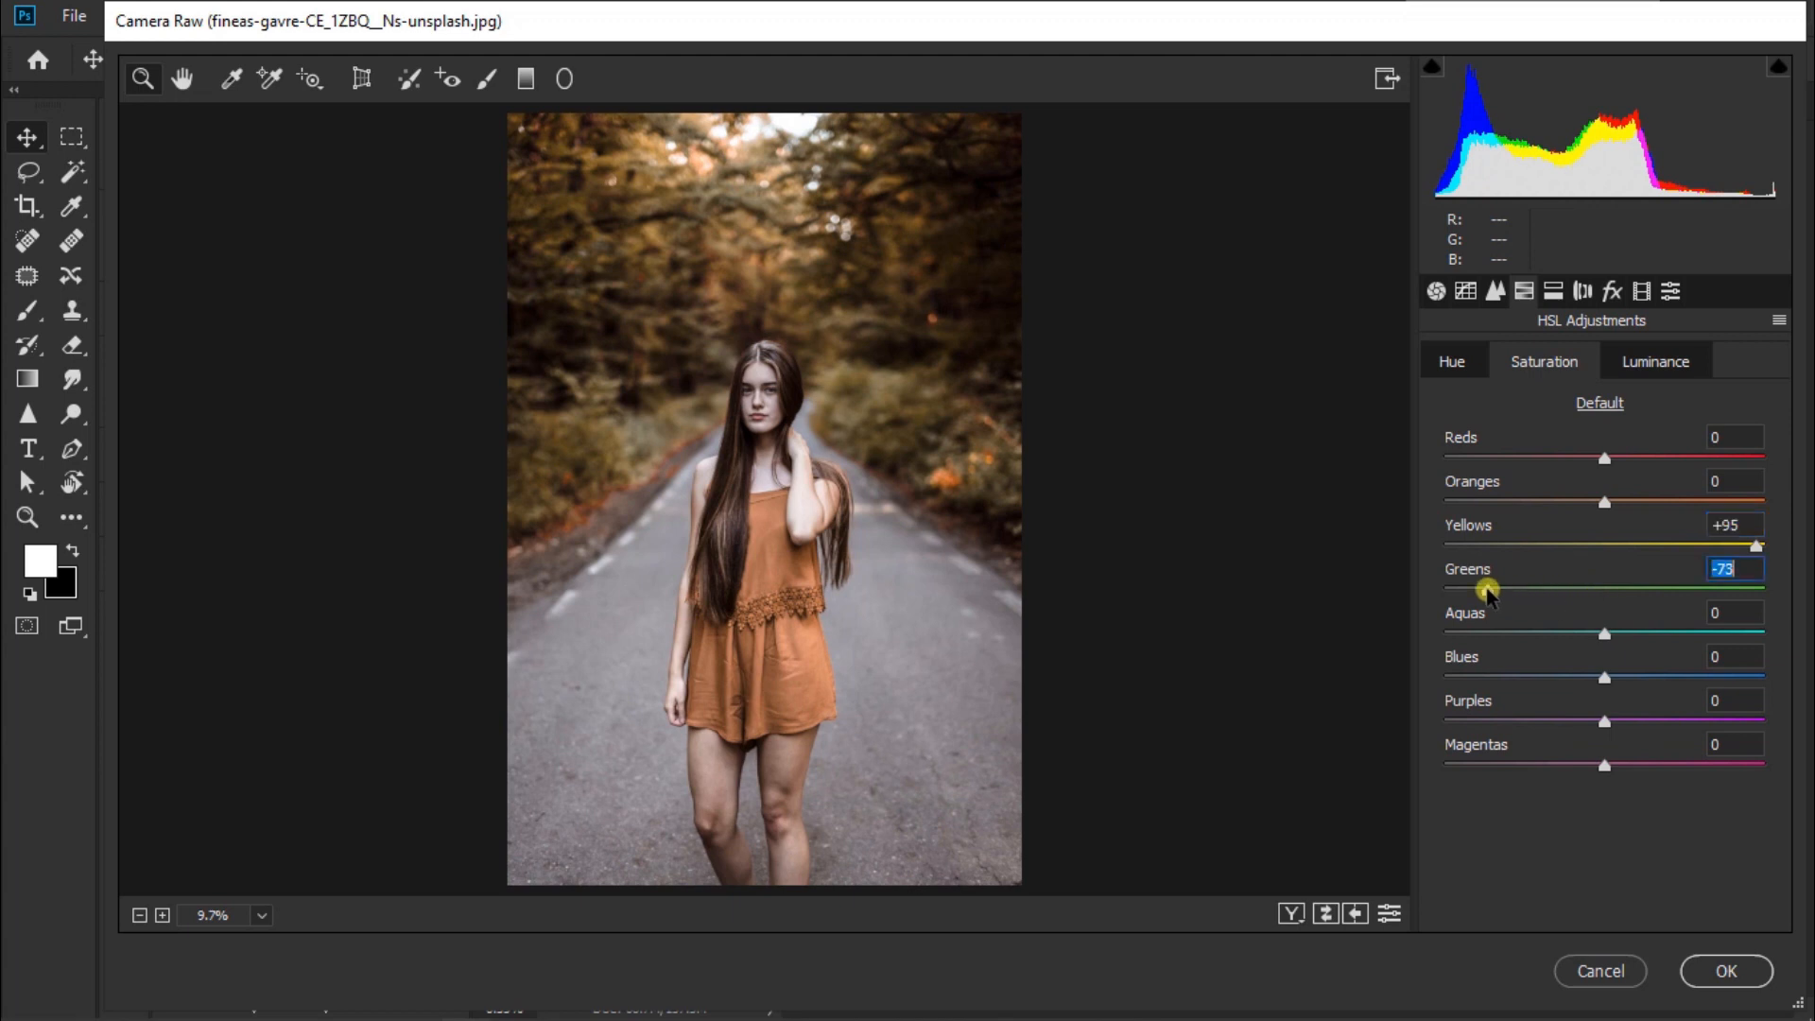
drag(1484, 588, 1464, 589)
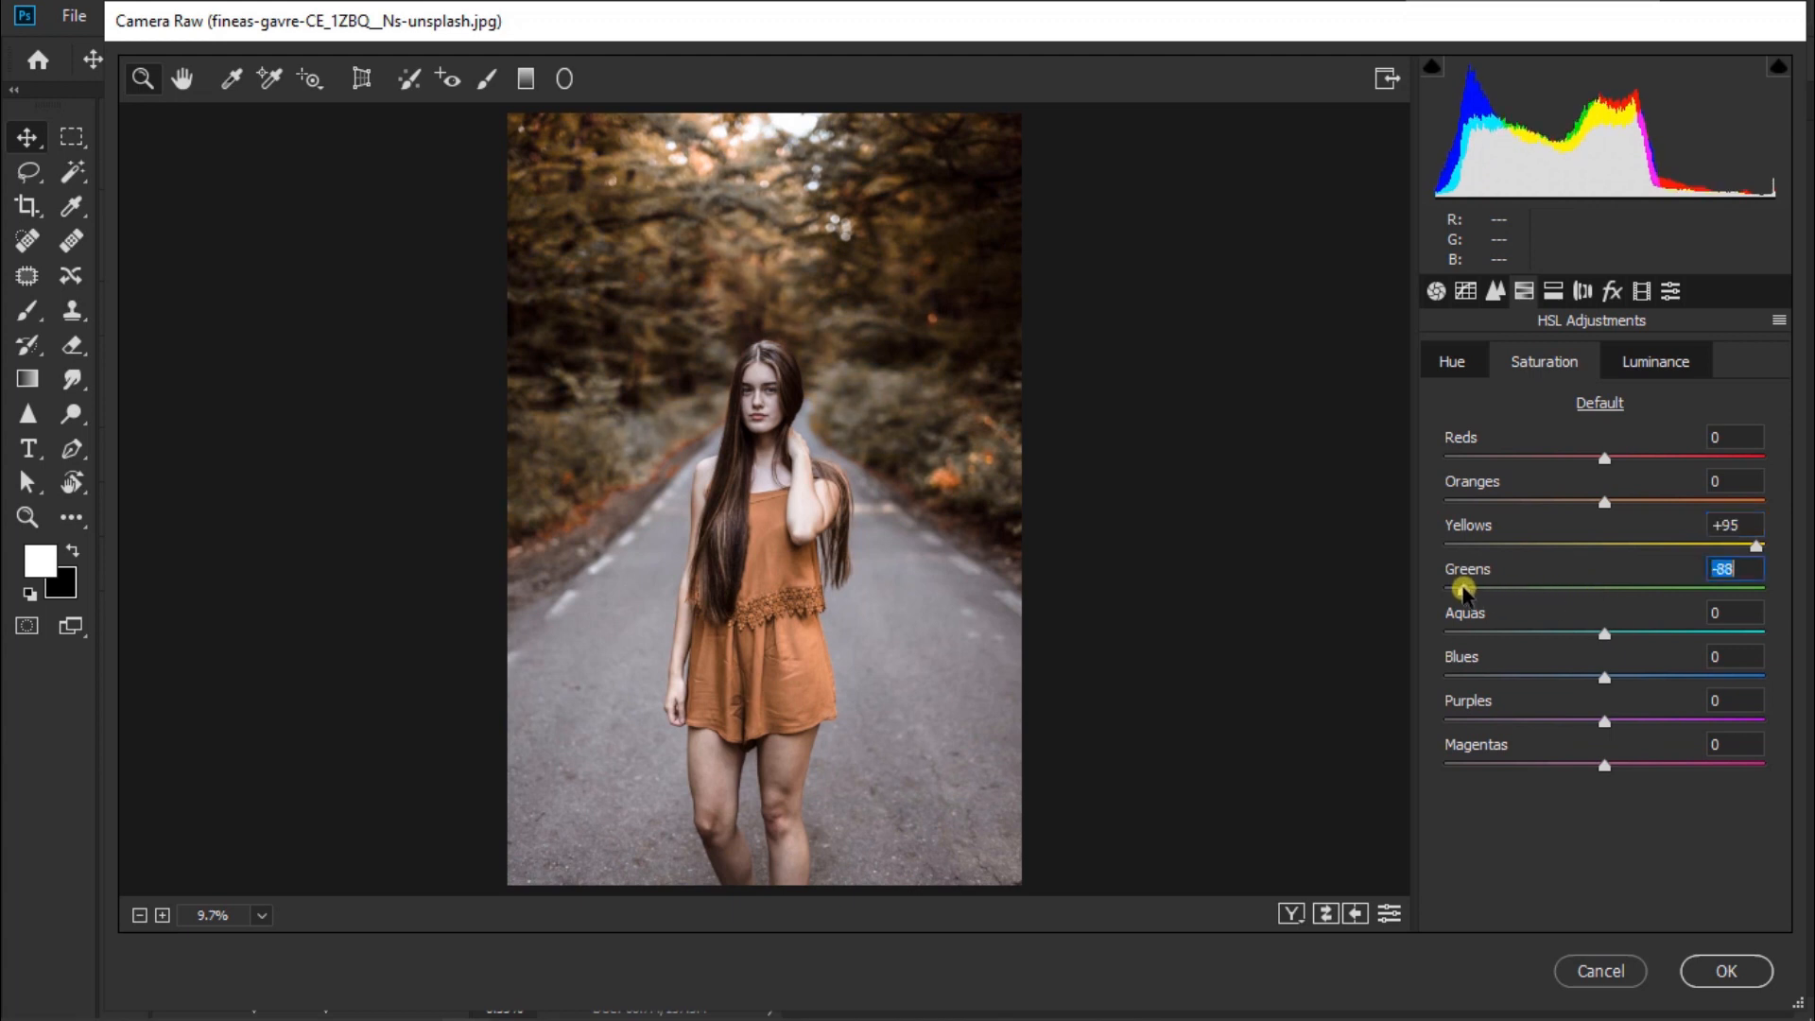
drag(1459, 590, 1452, 589)
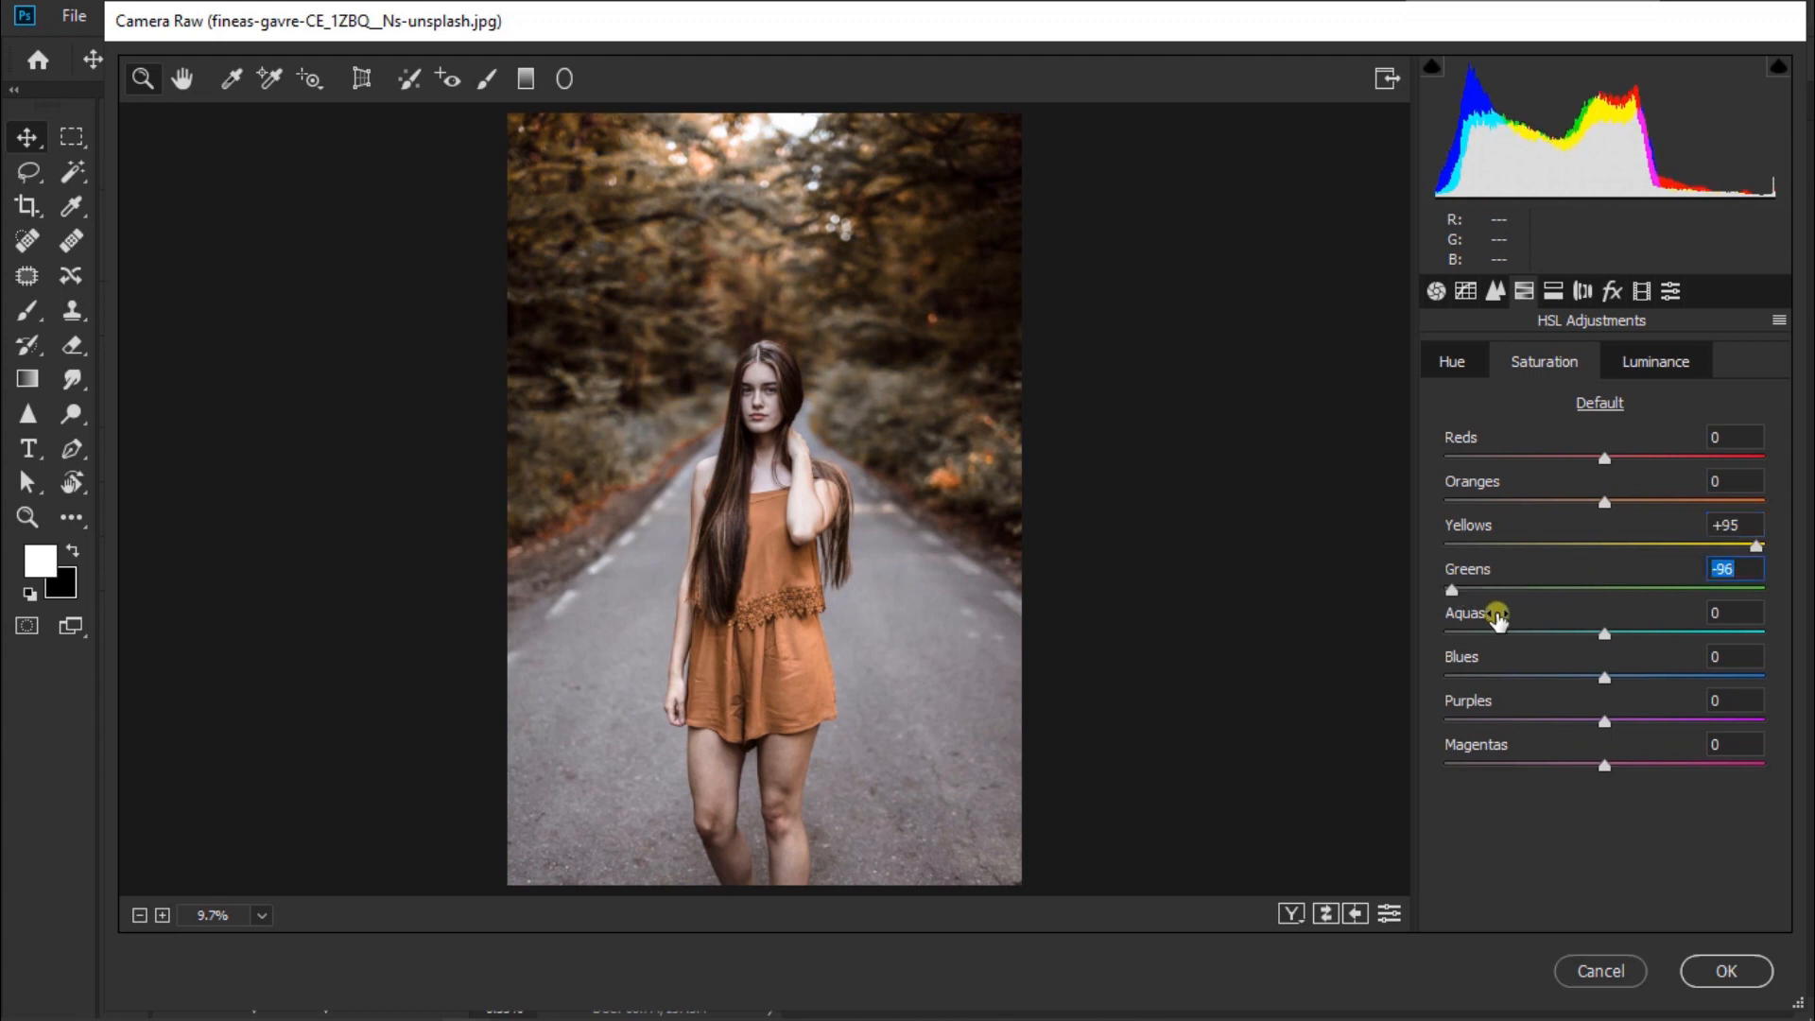
click(1521, 631)
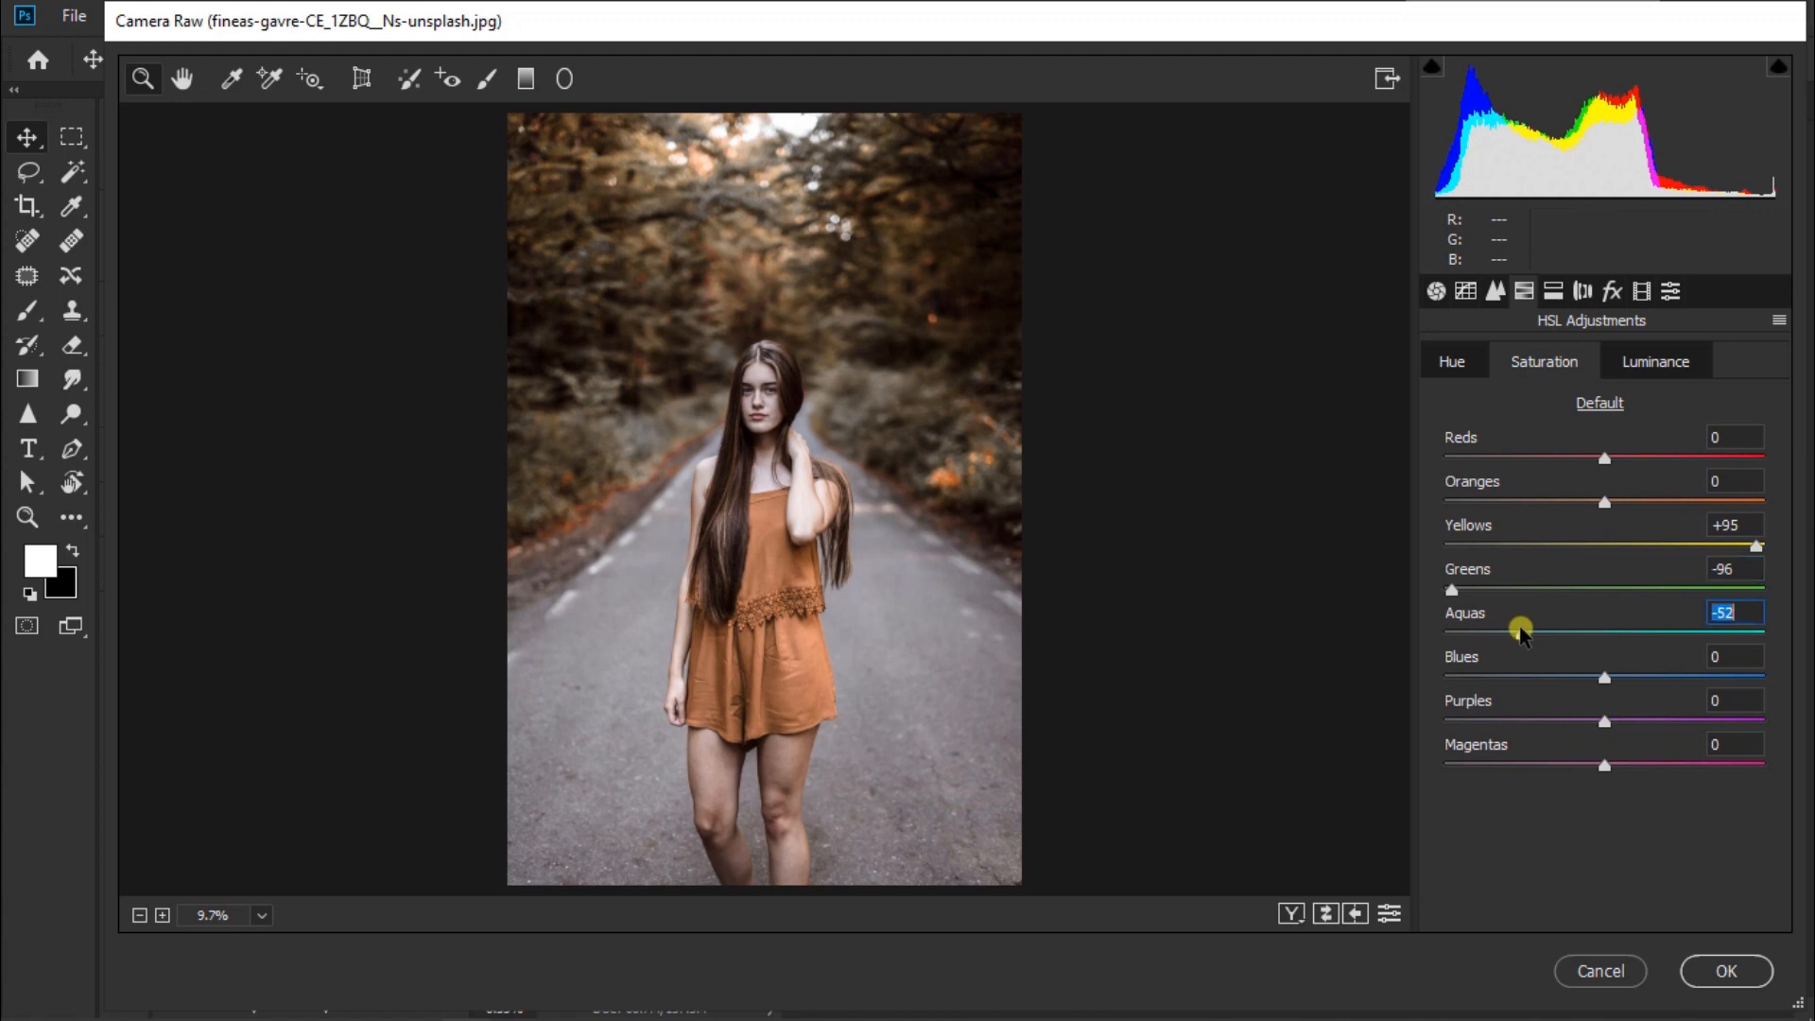
drag(1521, 632, 1501, 630)
click(1536, 675)
drag(1536, 675, 1471, 673)
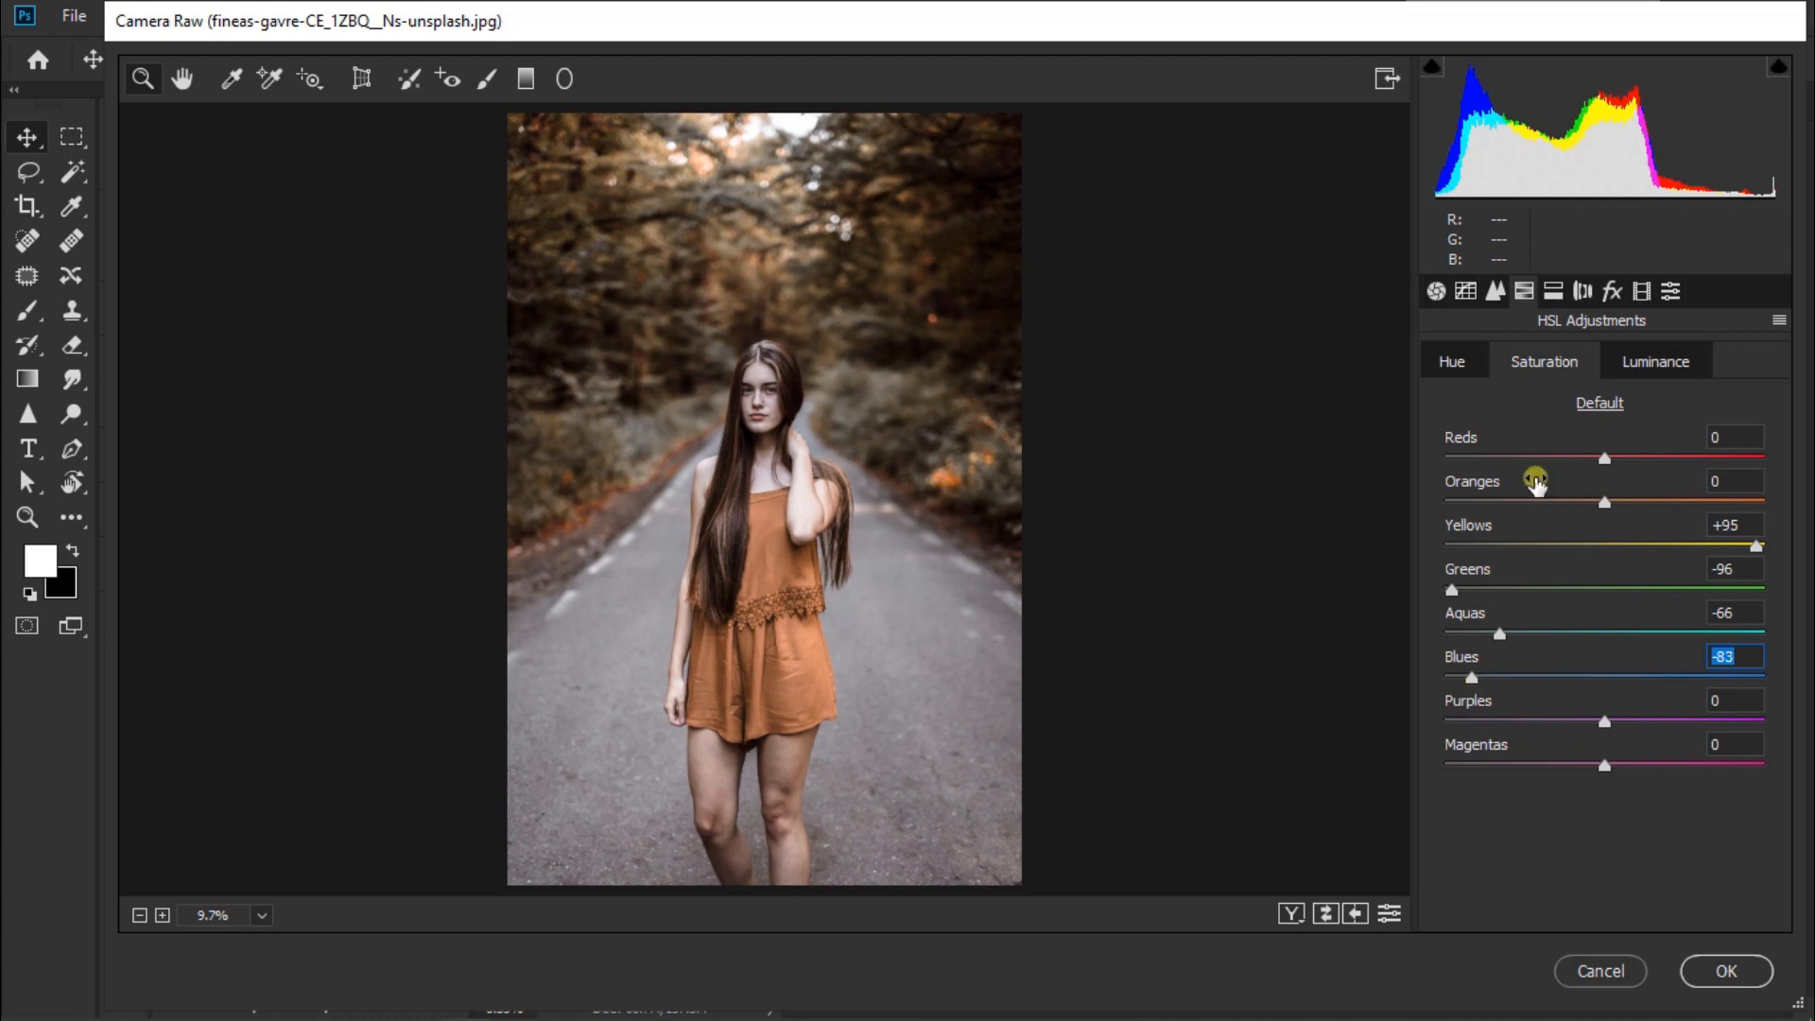
Step: In the HSL luminance adjustments, set Reds to -12, Yellows to -59, Aquas to -30 and Blues to -25
click(1656, 367)
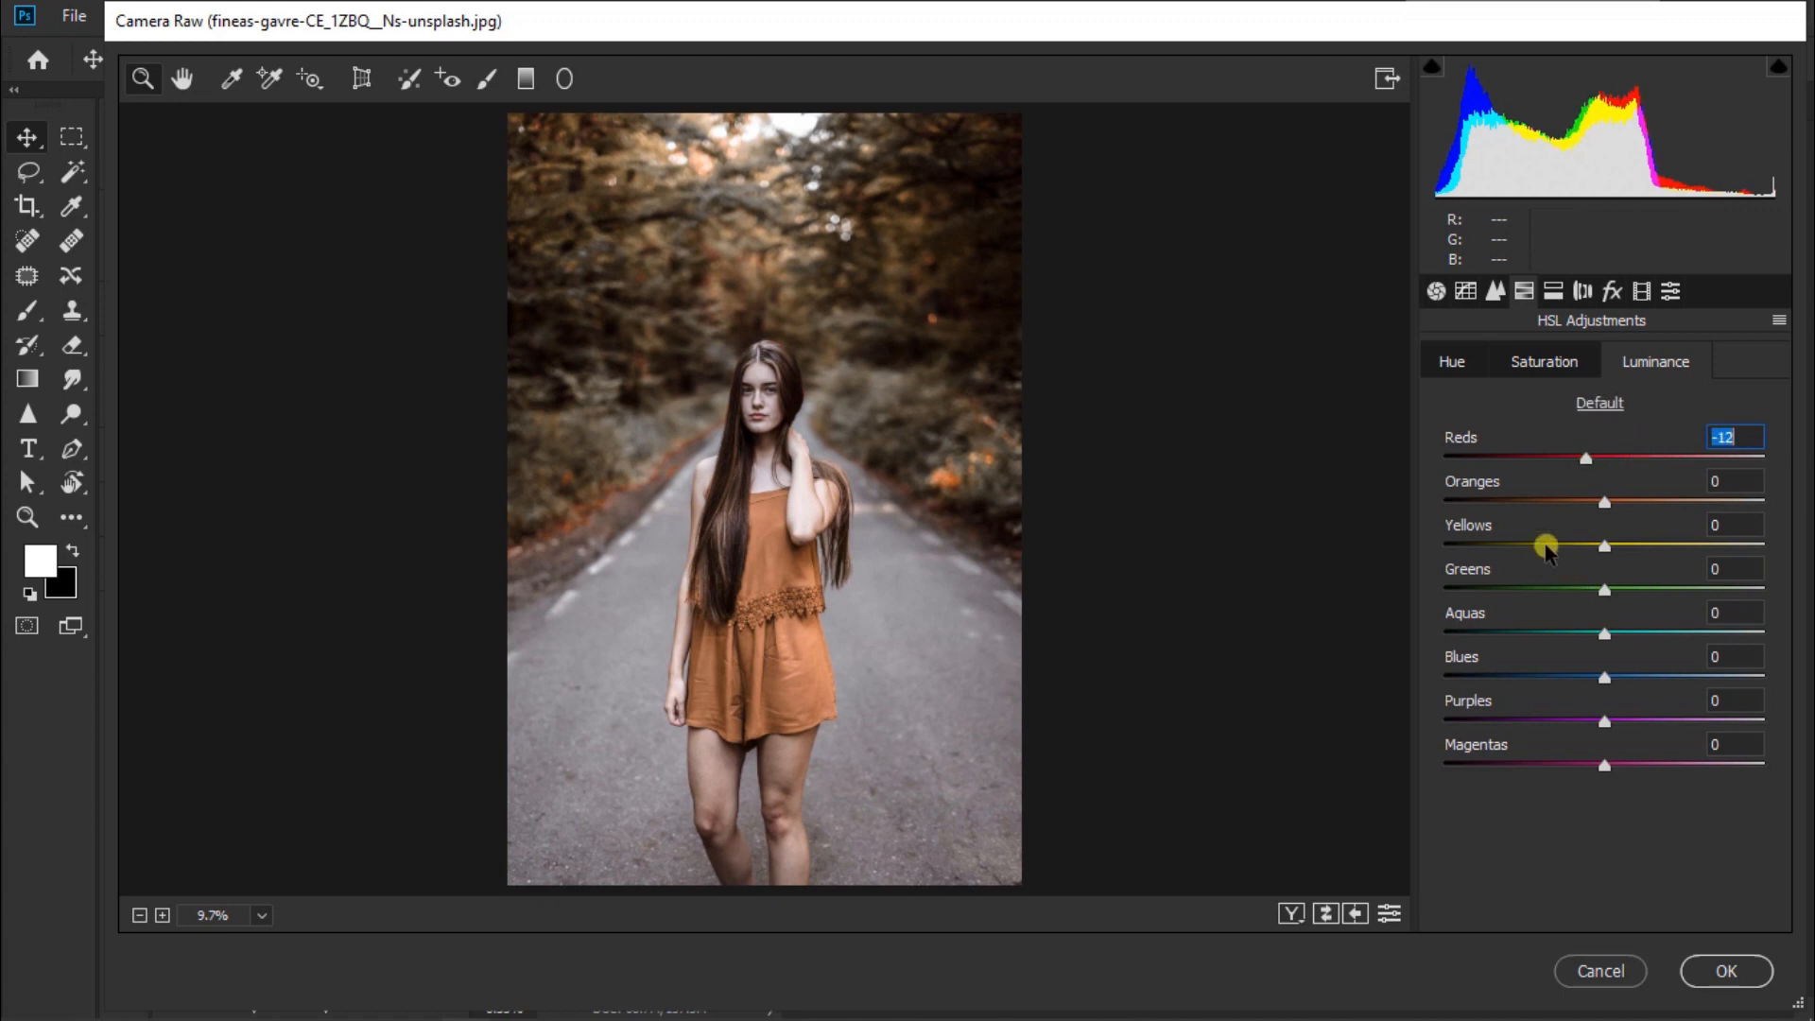
click(1541, 545)
drag(1541, 546, 1509, 546)
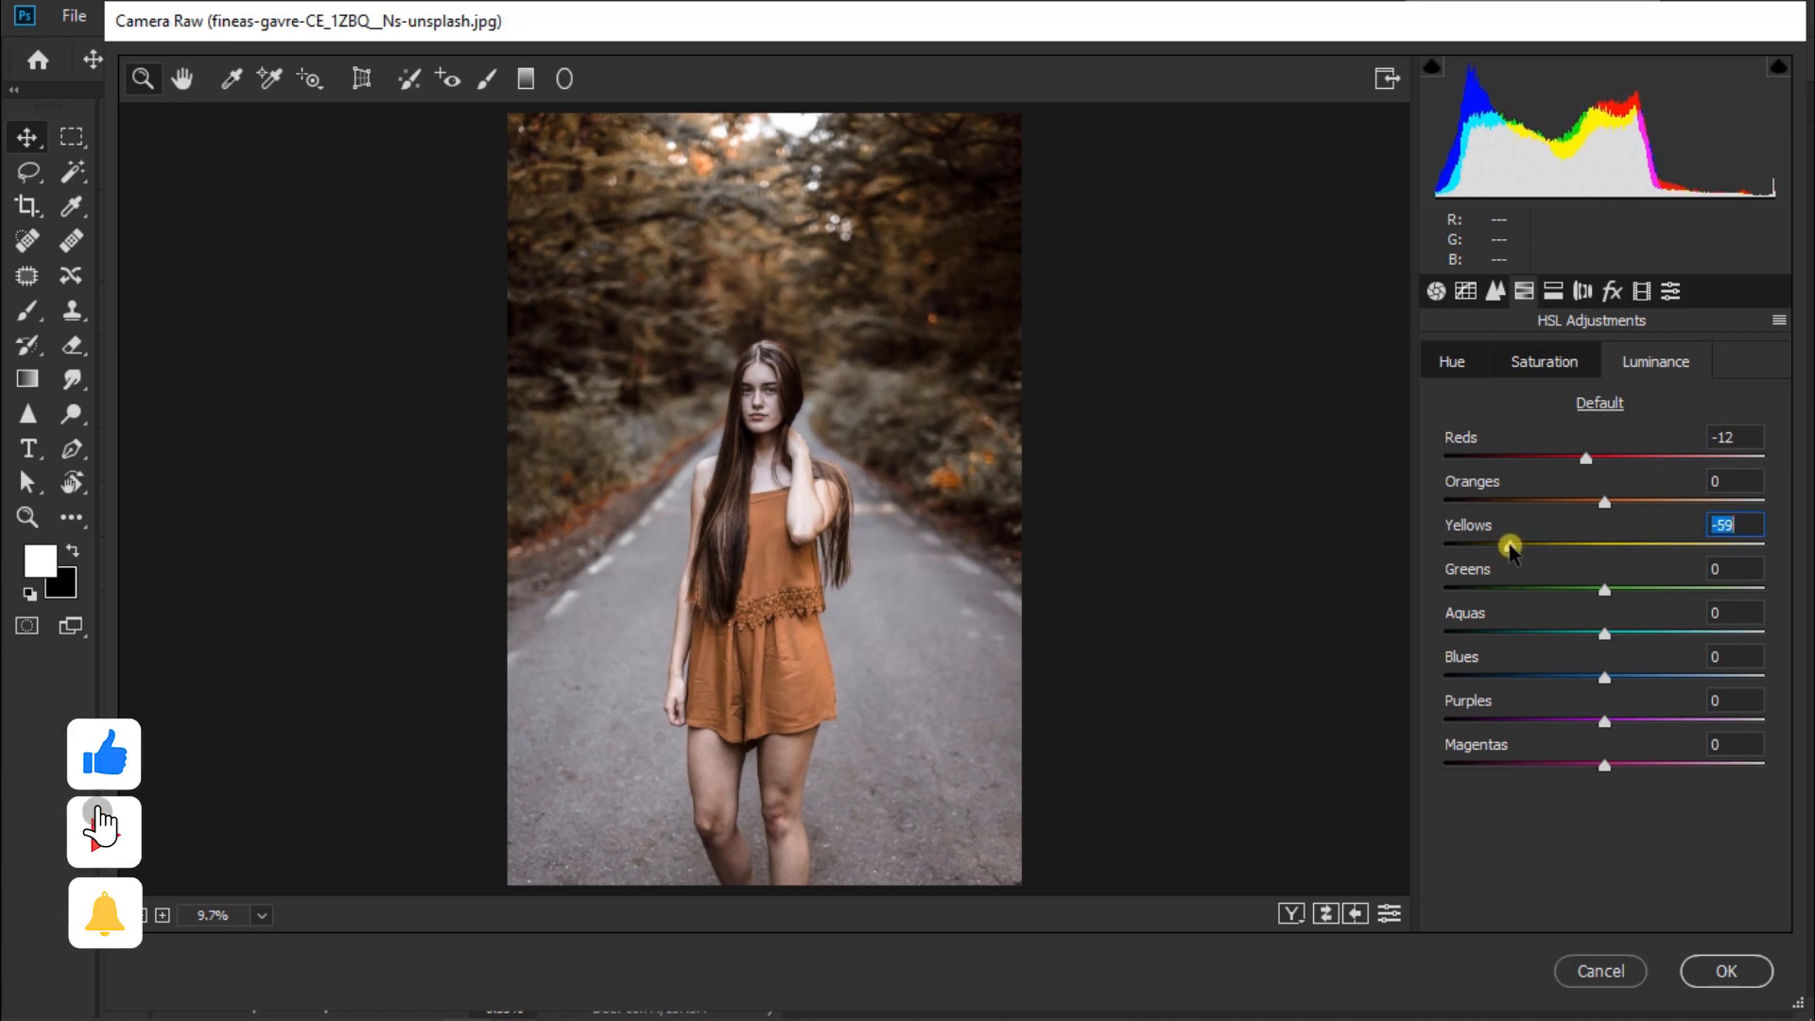
drag(1606, 631, 1557, 634)
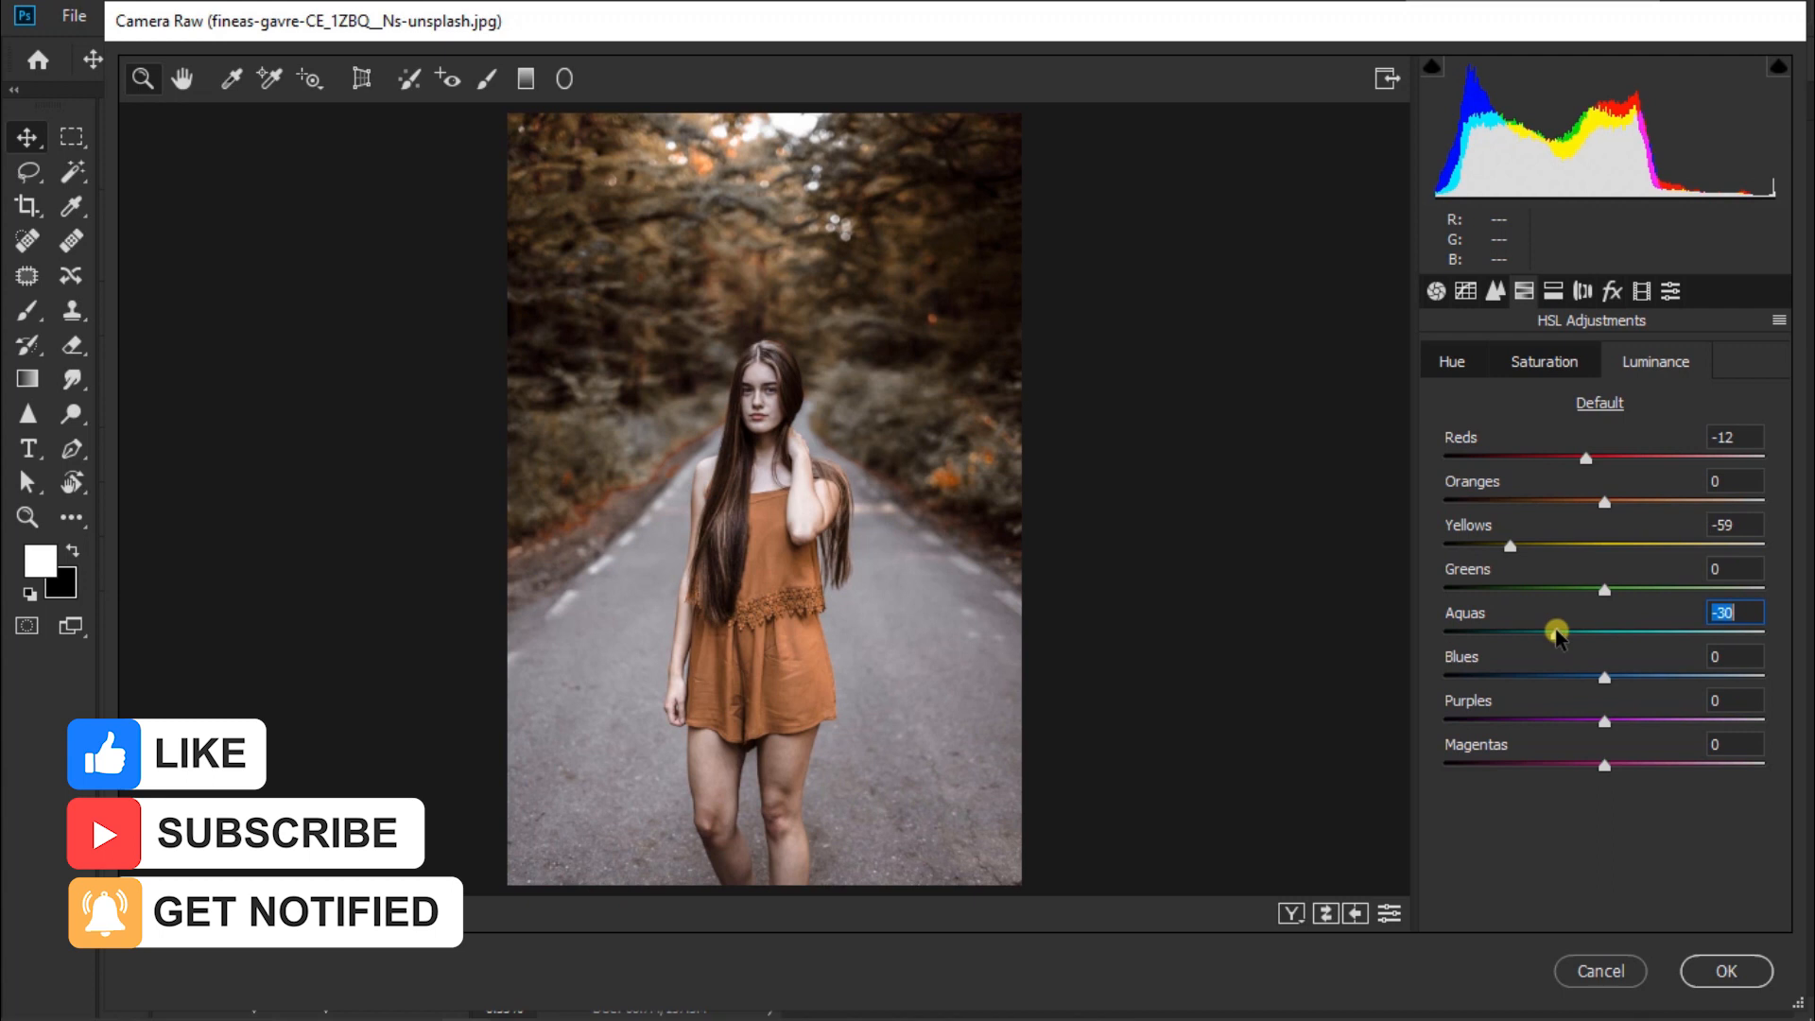
click(1563, 677)
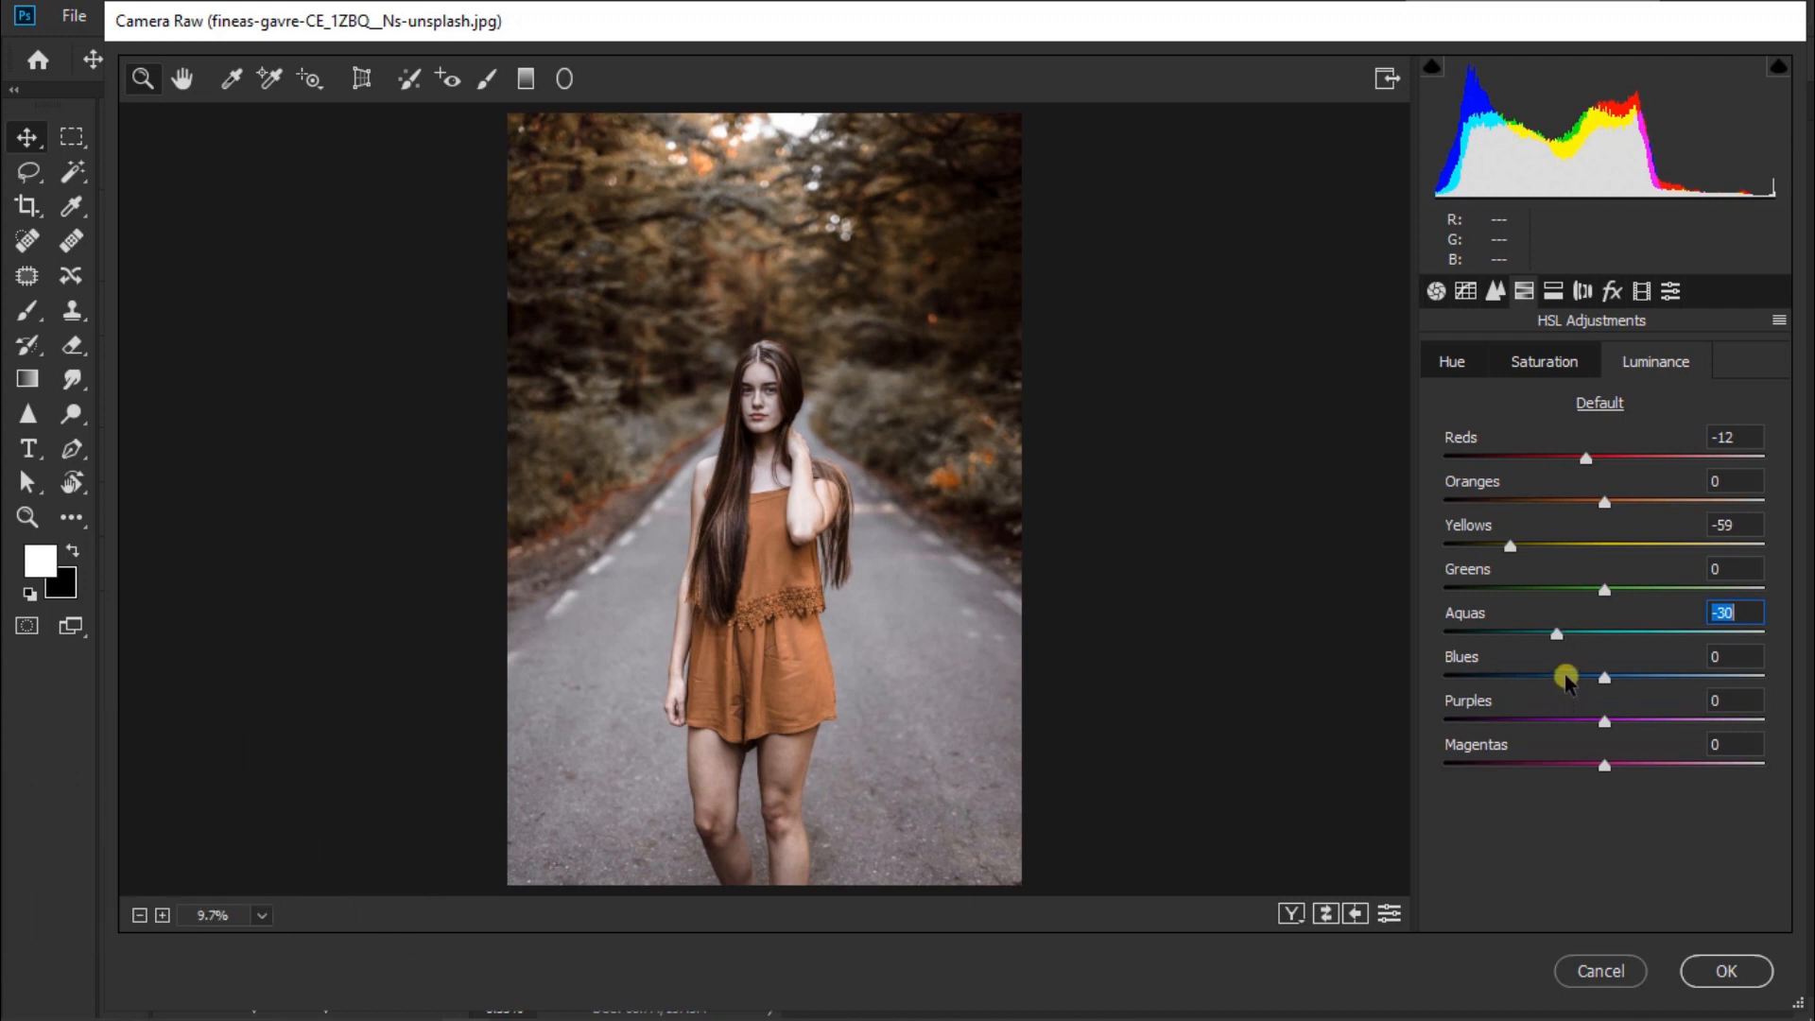
text(-25)
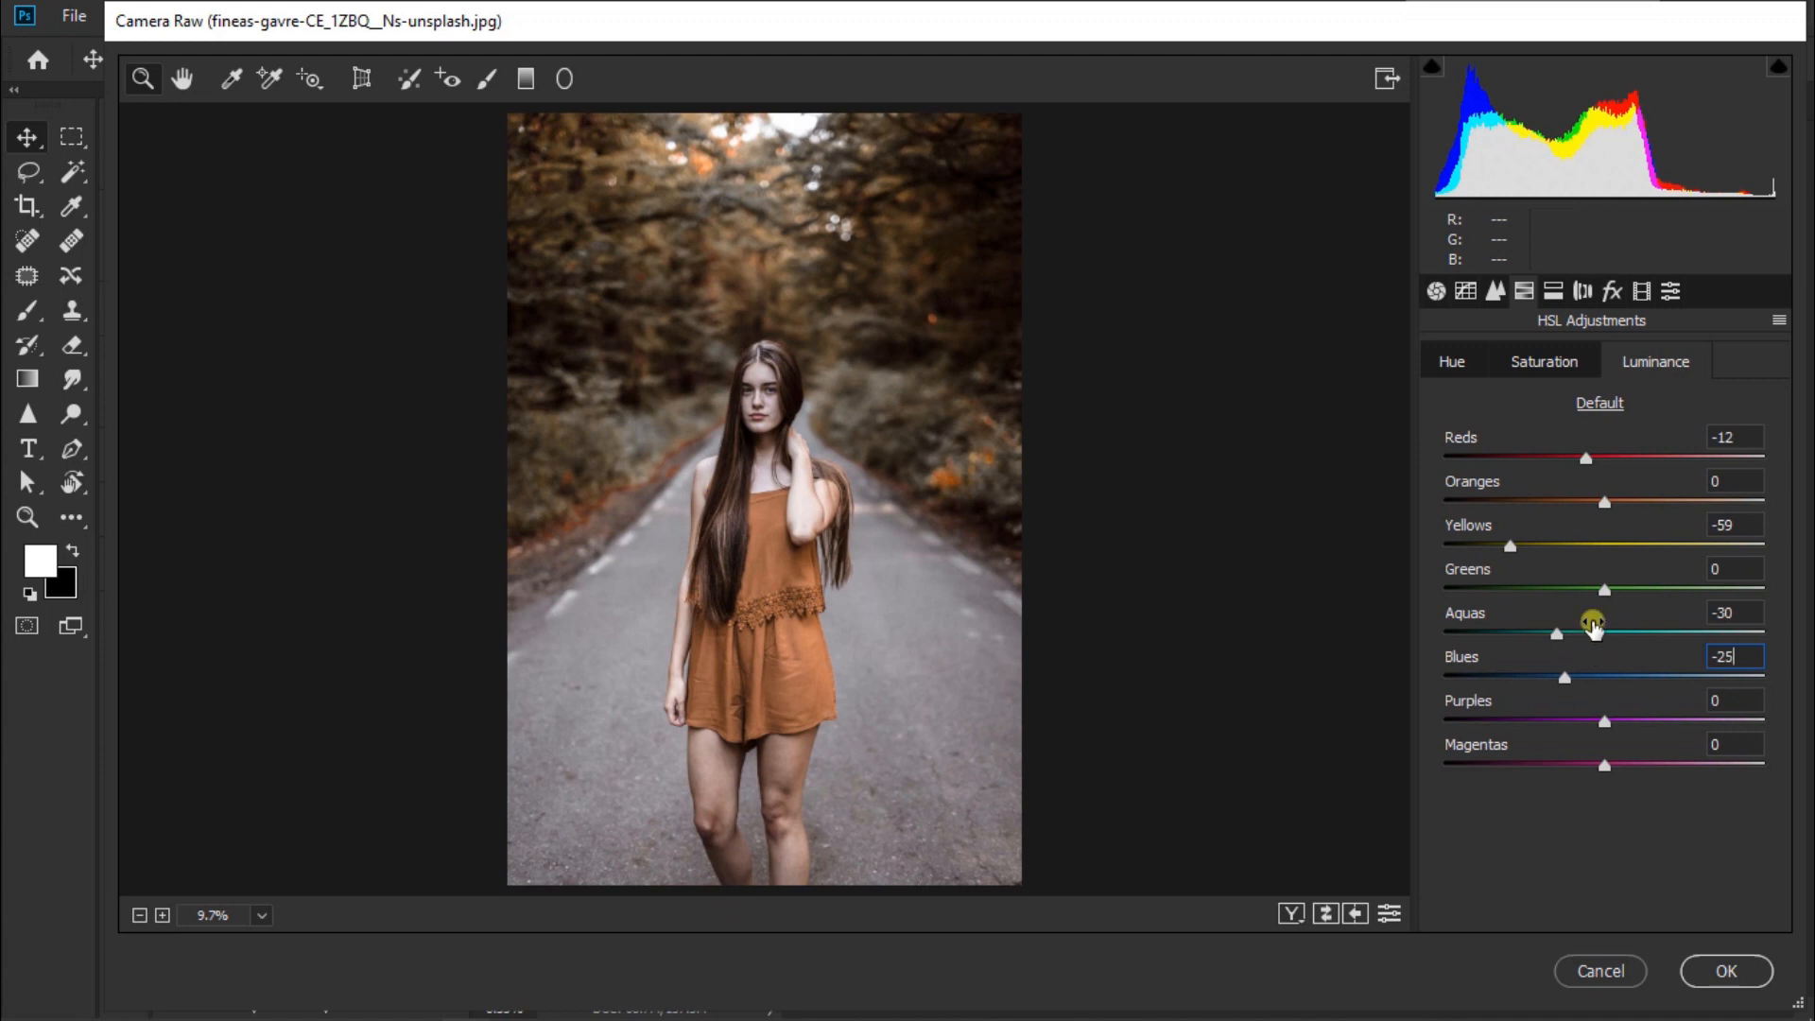
Step: In Split Toning, set the highlights to Hue 79 and Saturation 24, and the Balance to +30
click(1555, 293)
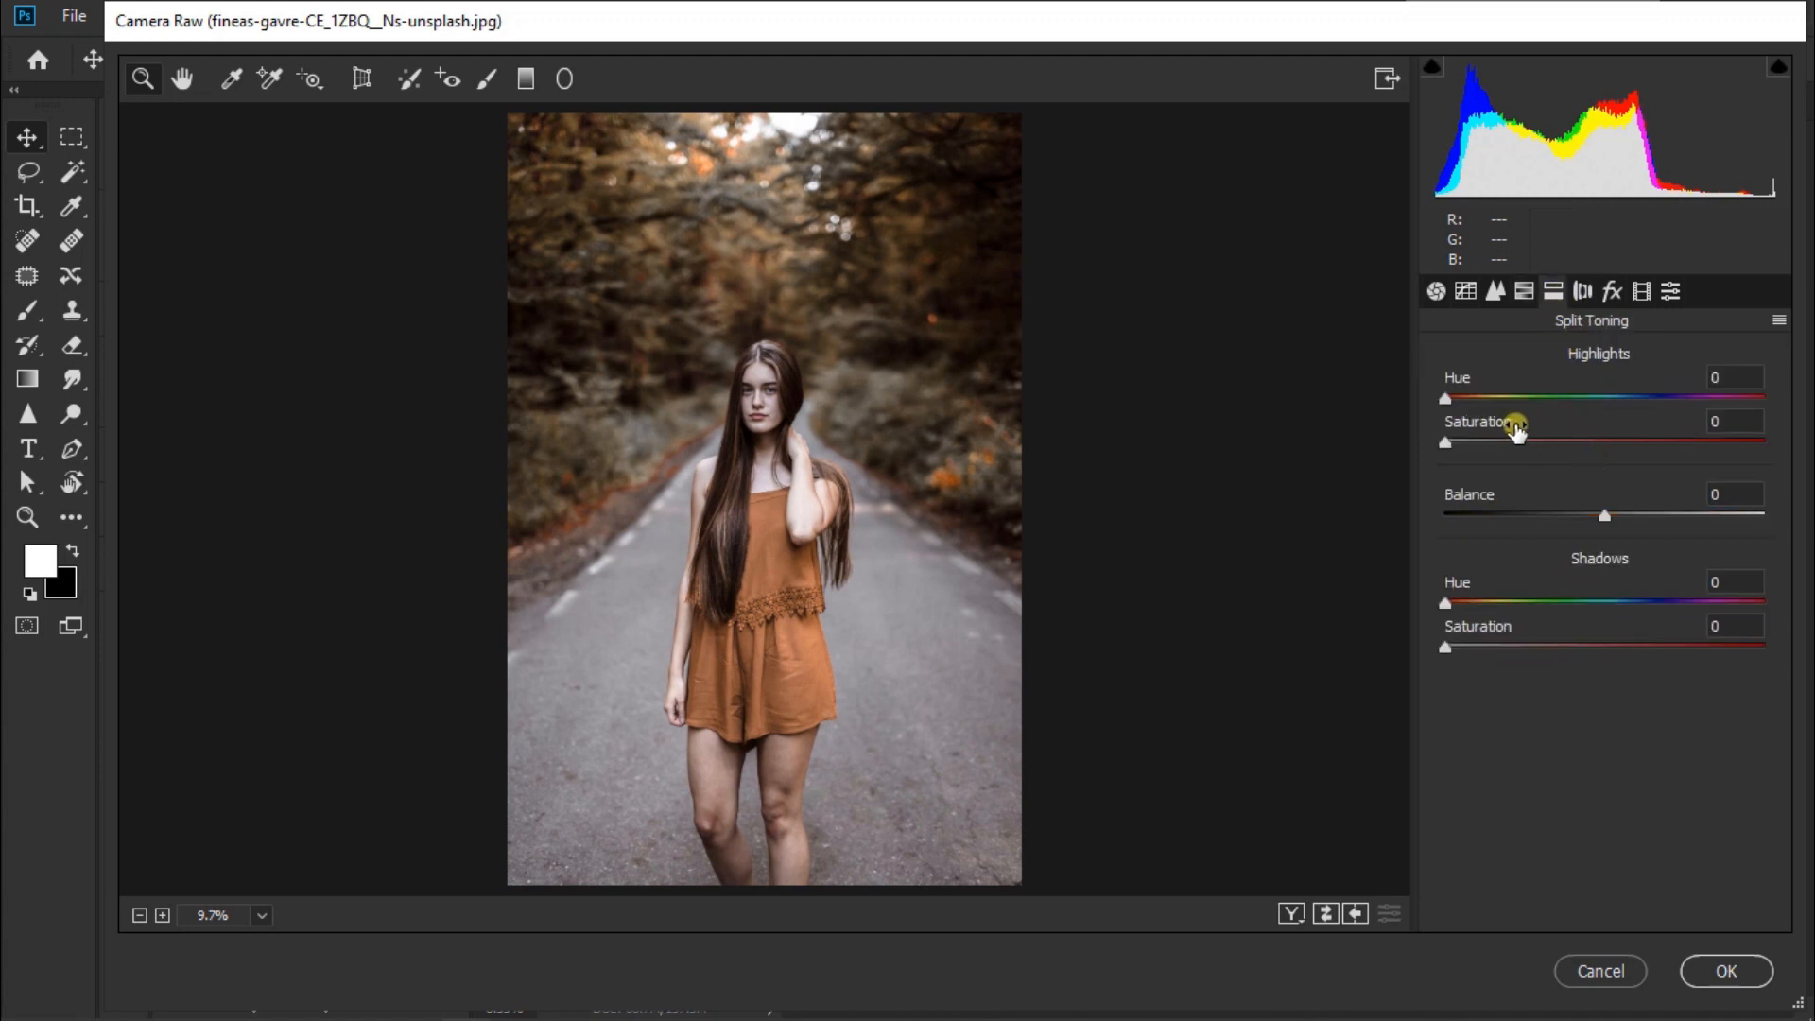
click(1472, 402)
drag(1472, 402, 1486, 404)
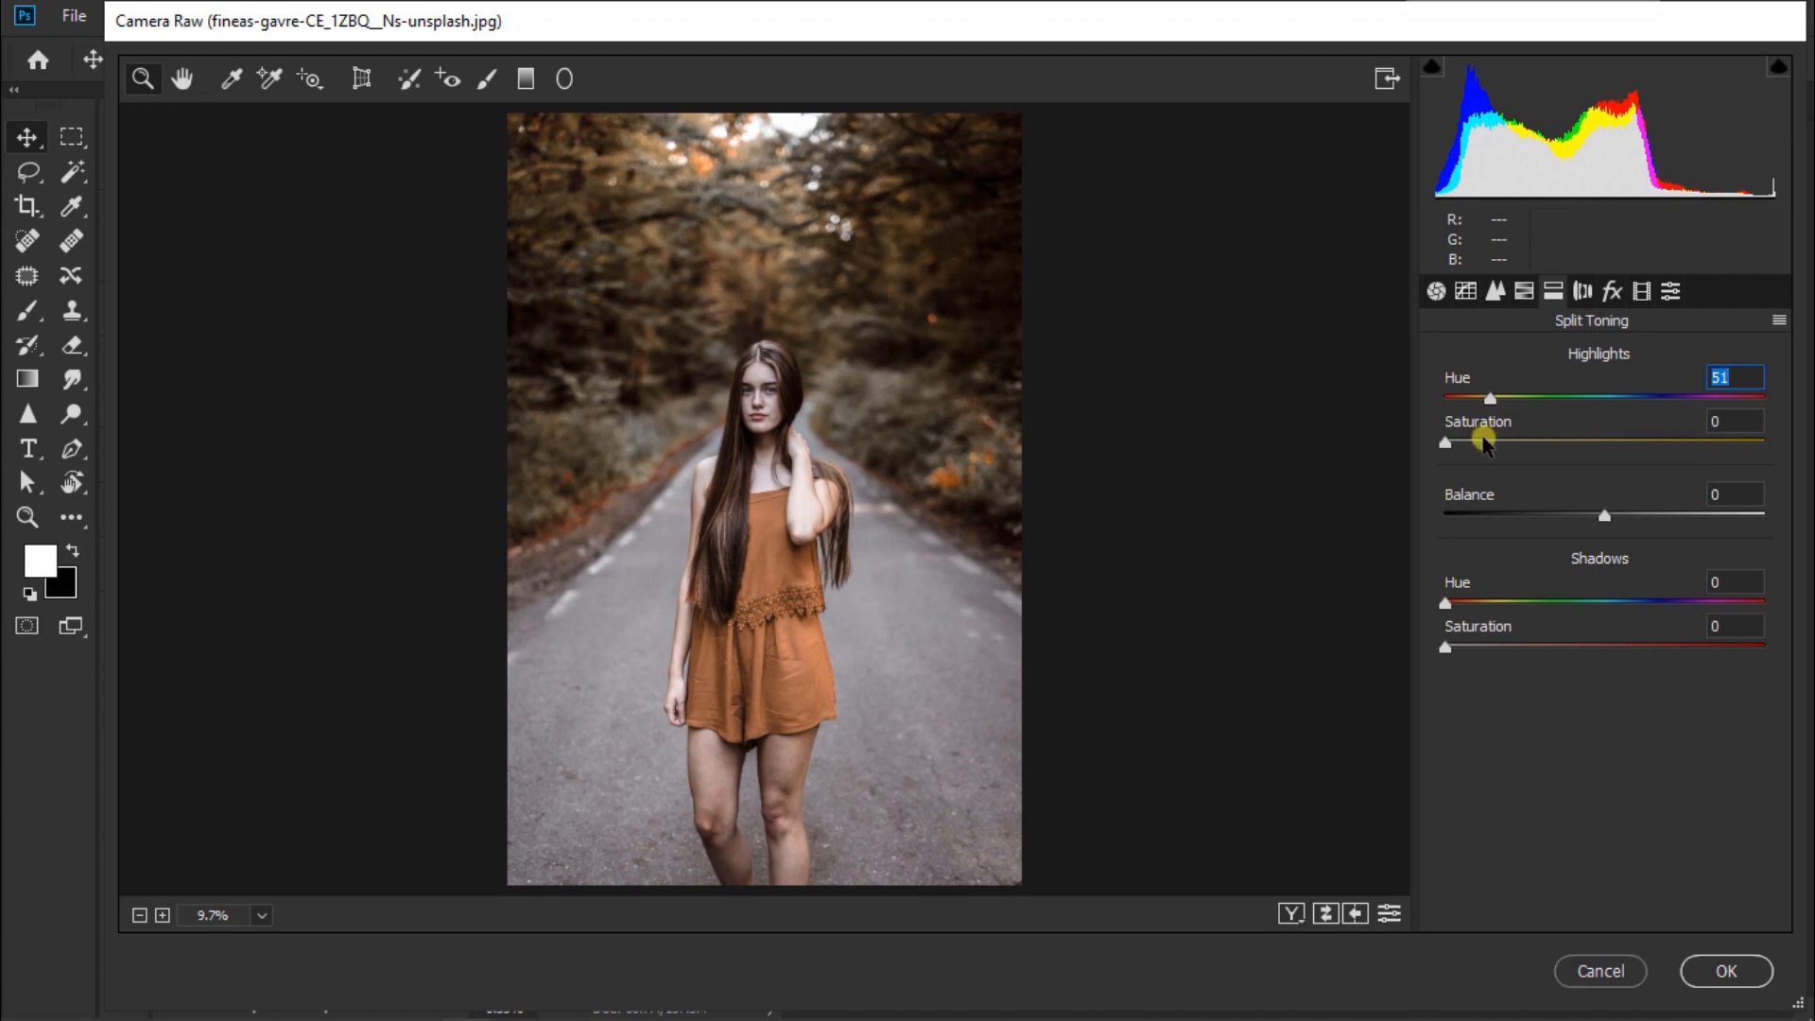
click(1552, 443)
drag(1550, 442, 1488, 443)
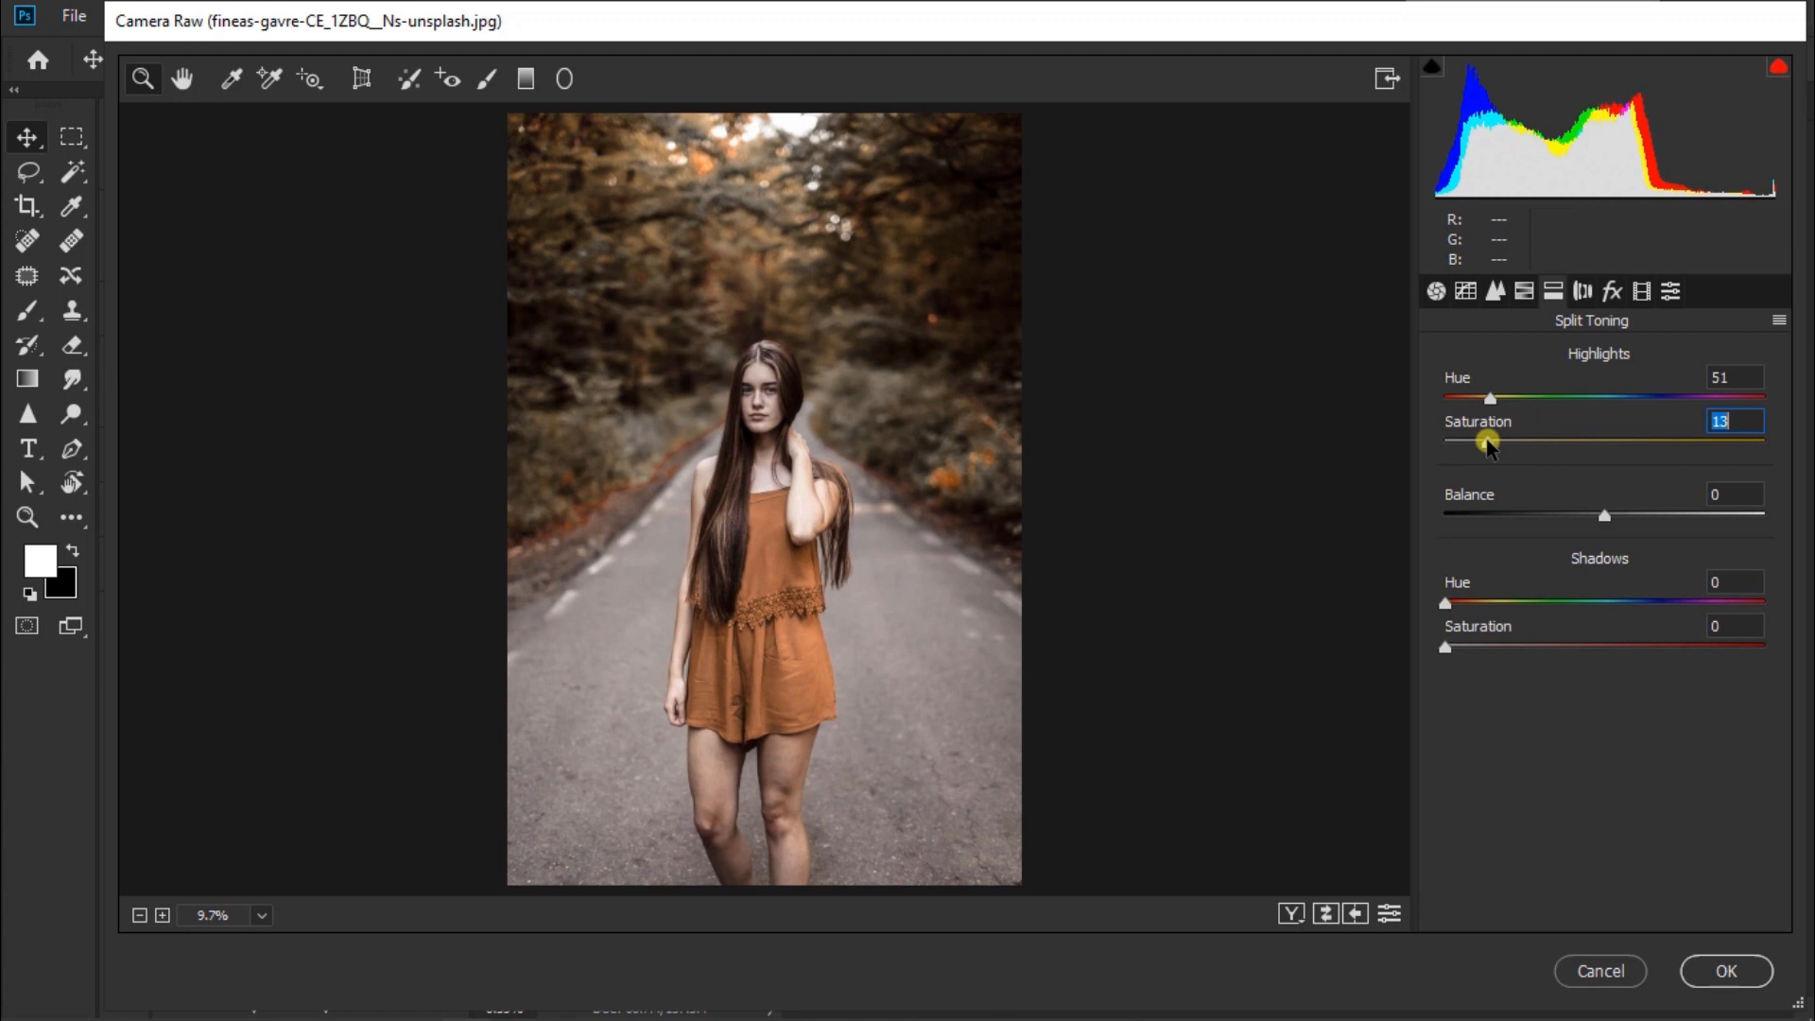
drag(1496, 444, 1529, 443)
drag(1649, 396, 1539, 398)
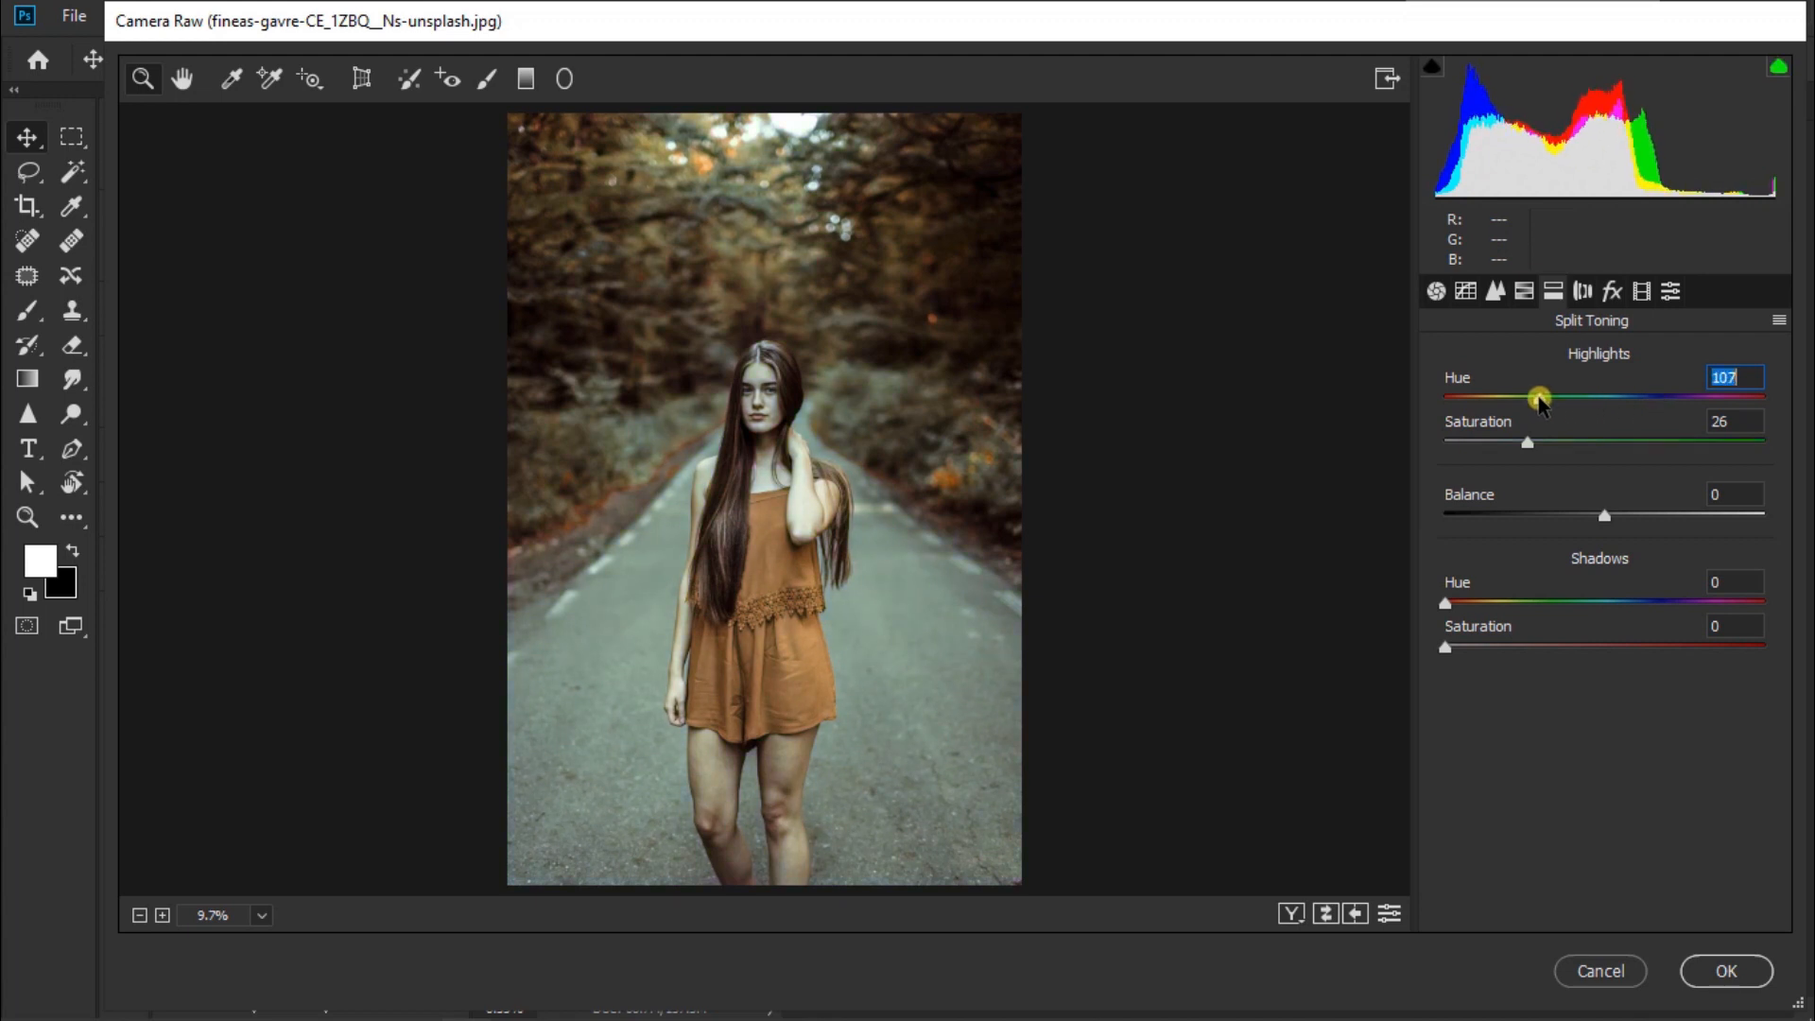
text(79)
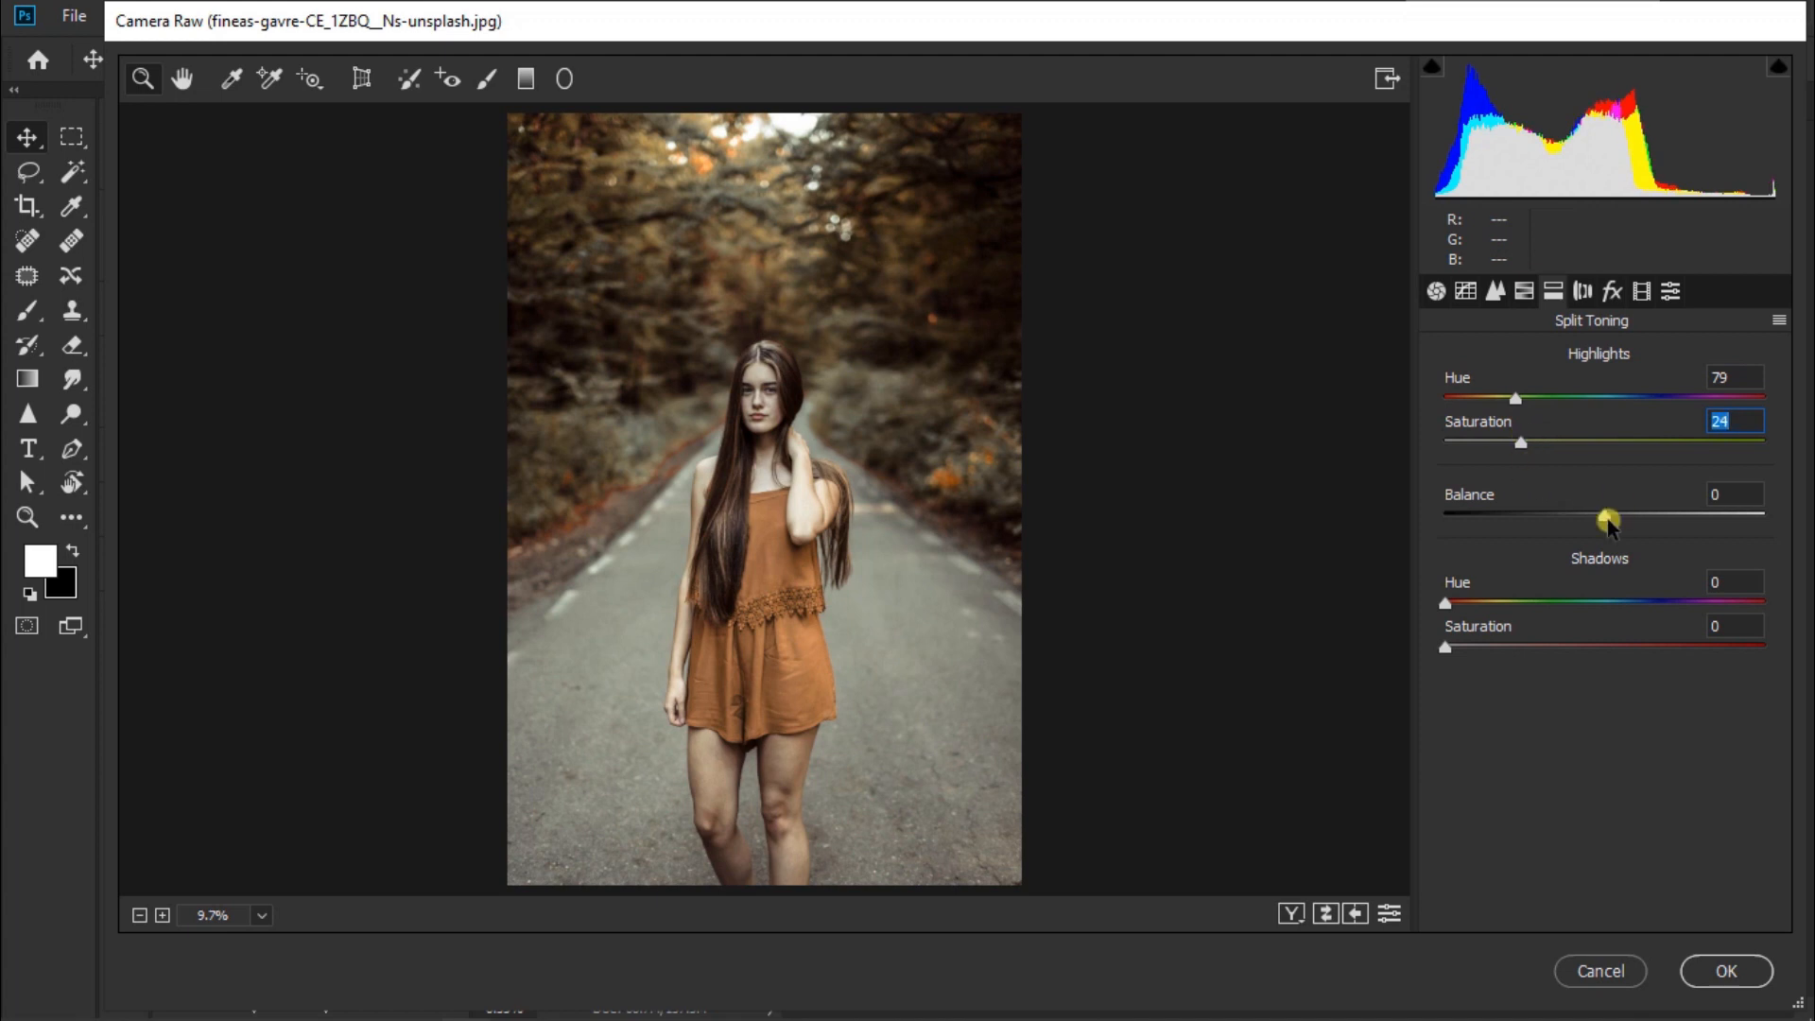
drag(1609, 522, 1683, 522)
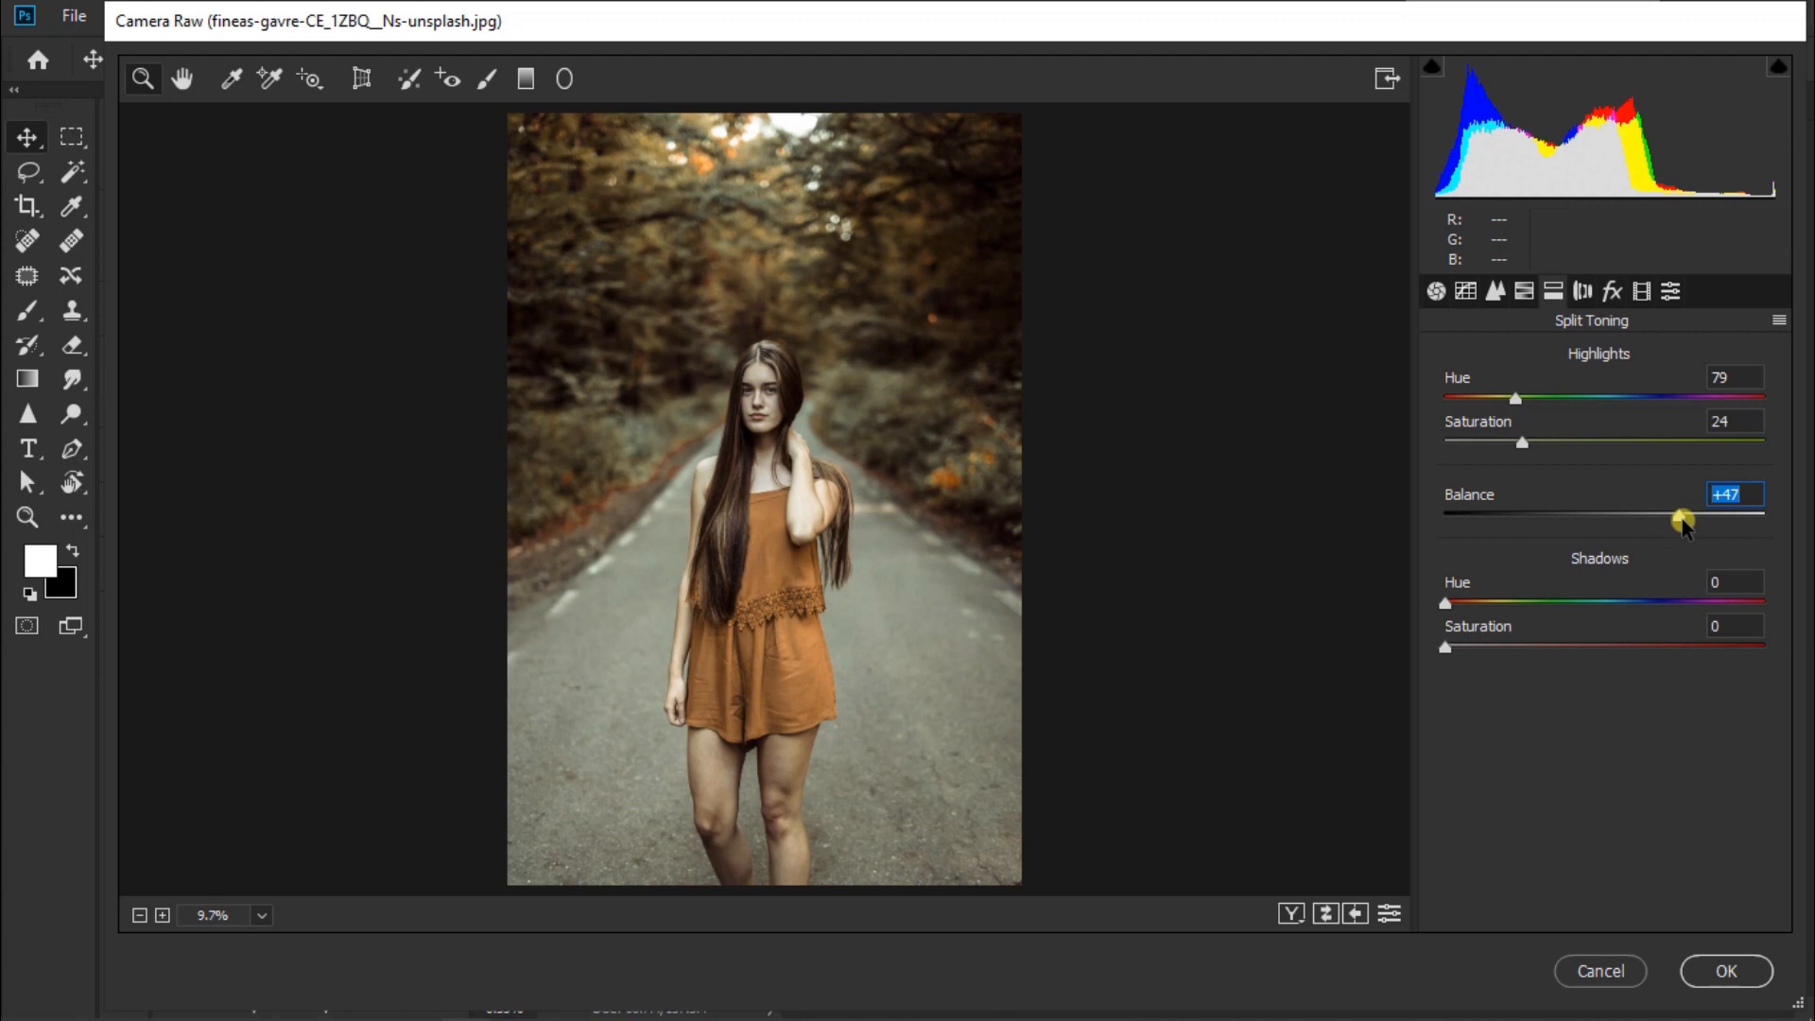
text(30)
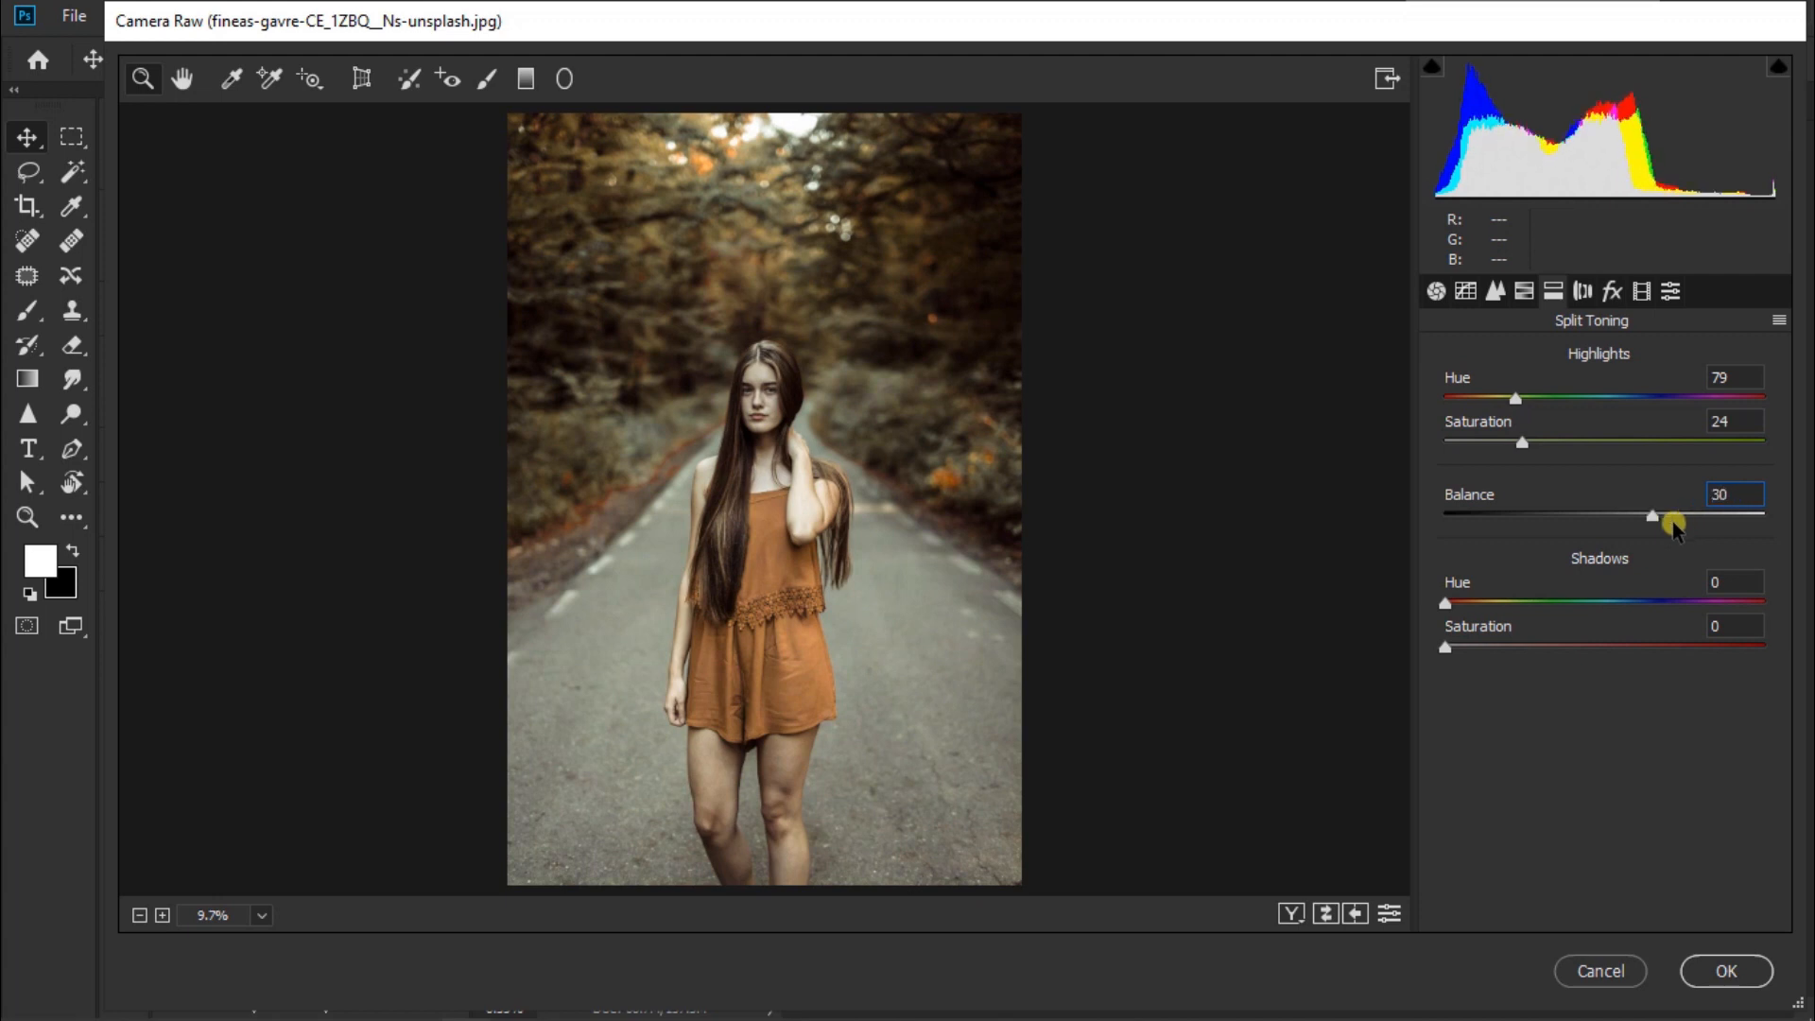
Step: Set the split-toning shadows to Hue 297 and Saturation 14, and the lens vignetting to Amount -21 and Midpoint 0
click(1581, 603)
drag(1592, 606, 1691, 613)
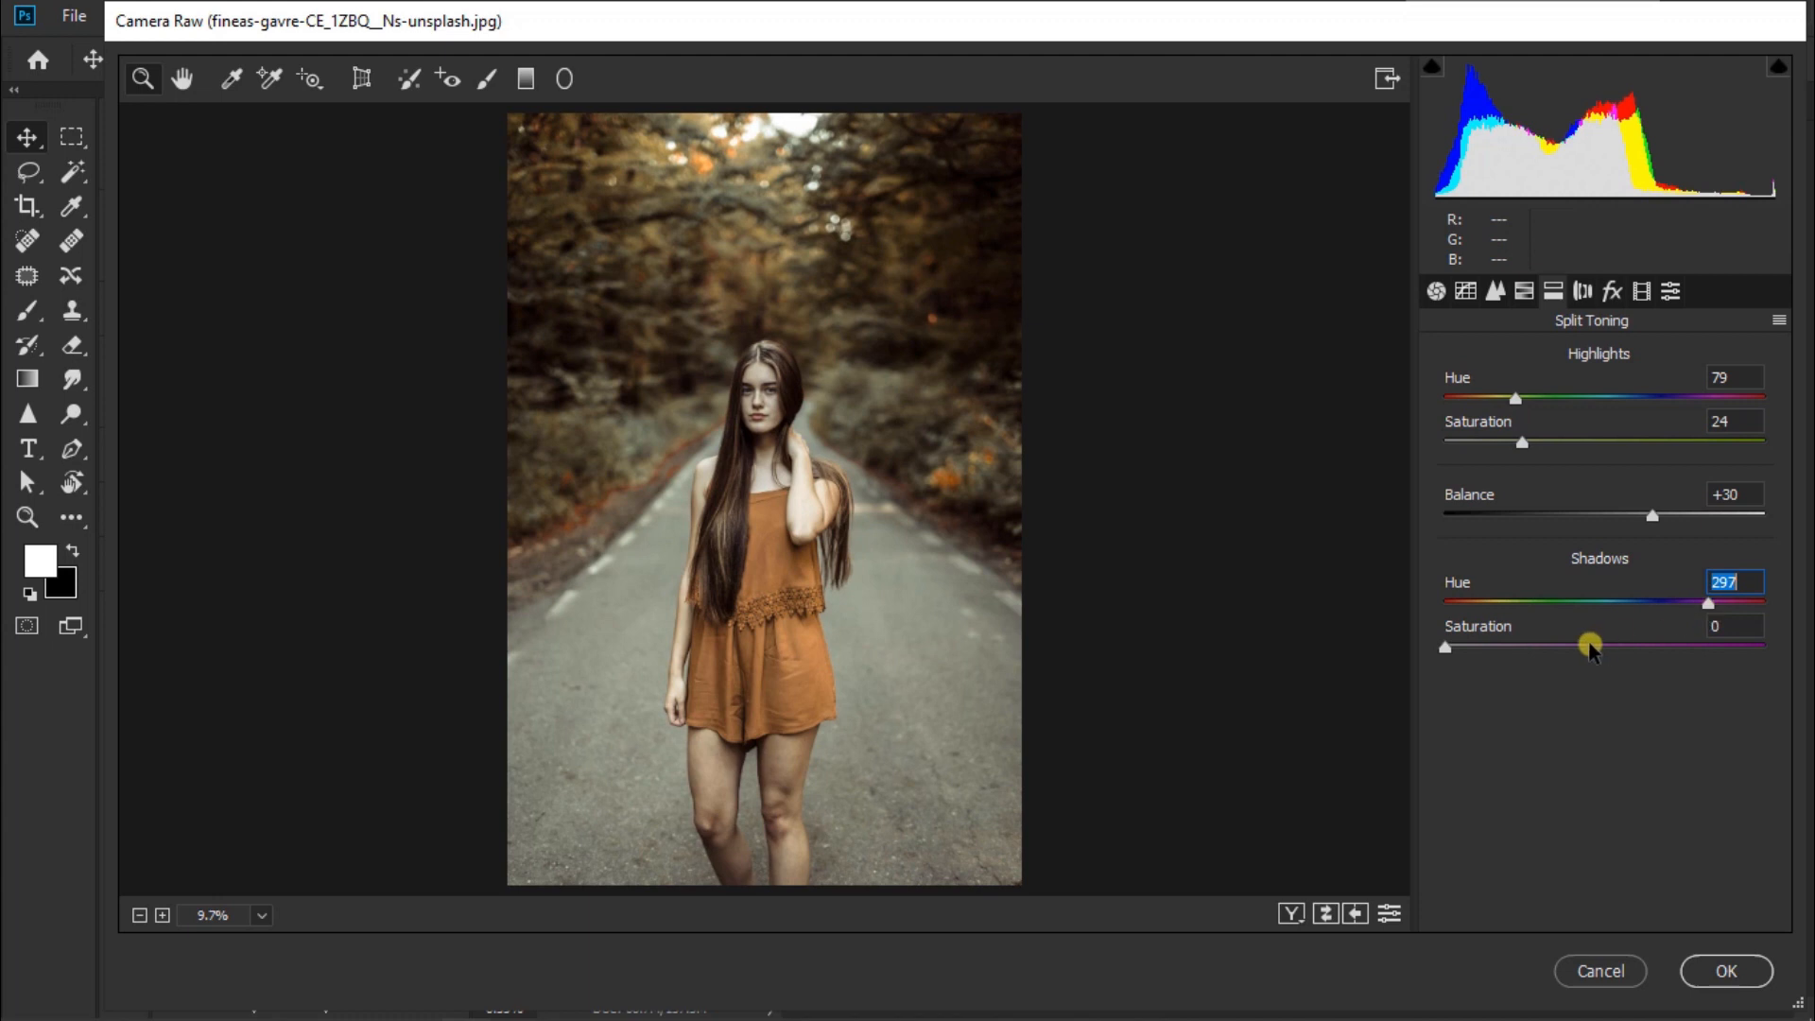
mouse_move(1518, 647)
mouse_down()
mouse_move(1469, 646)
mouse_move(1487, 646)
mouse_up()
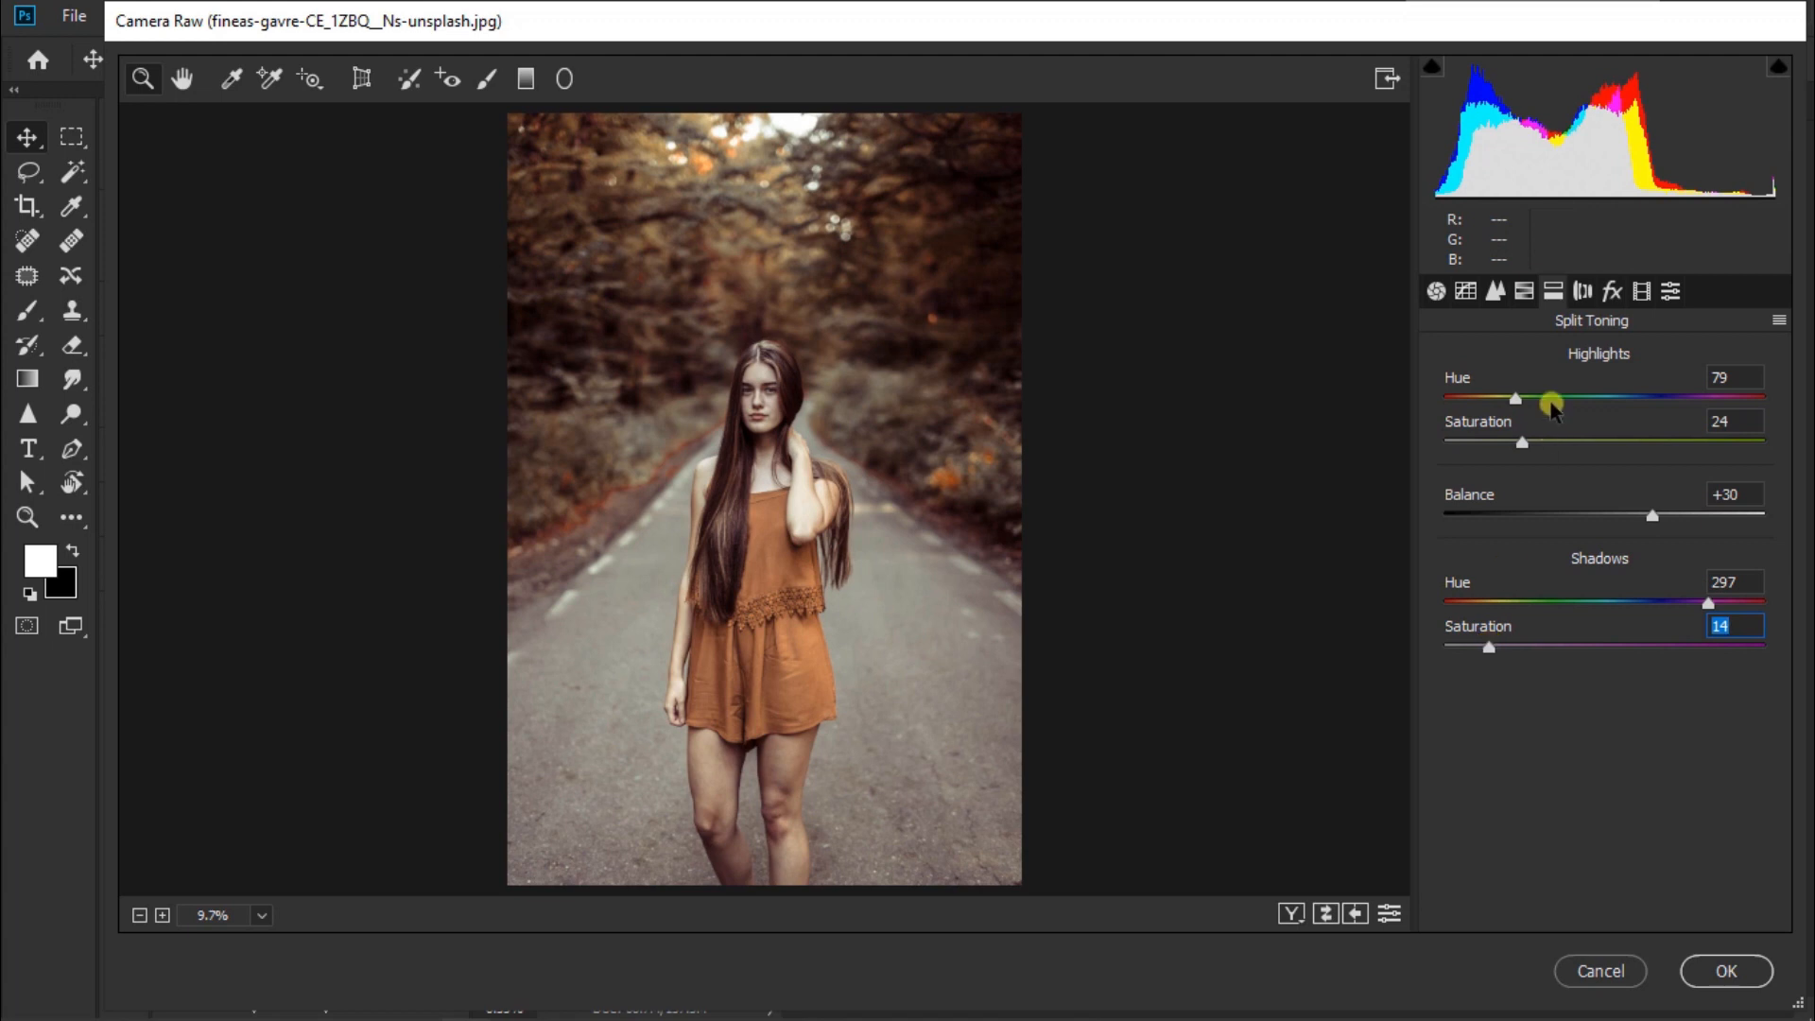
click(1570, 796)
drag(1569, 837, 1418, 844)
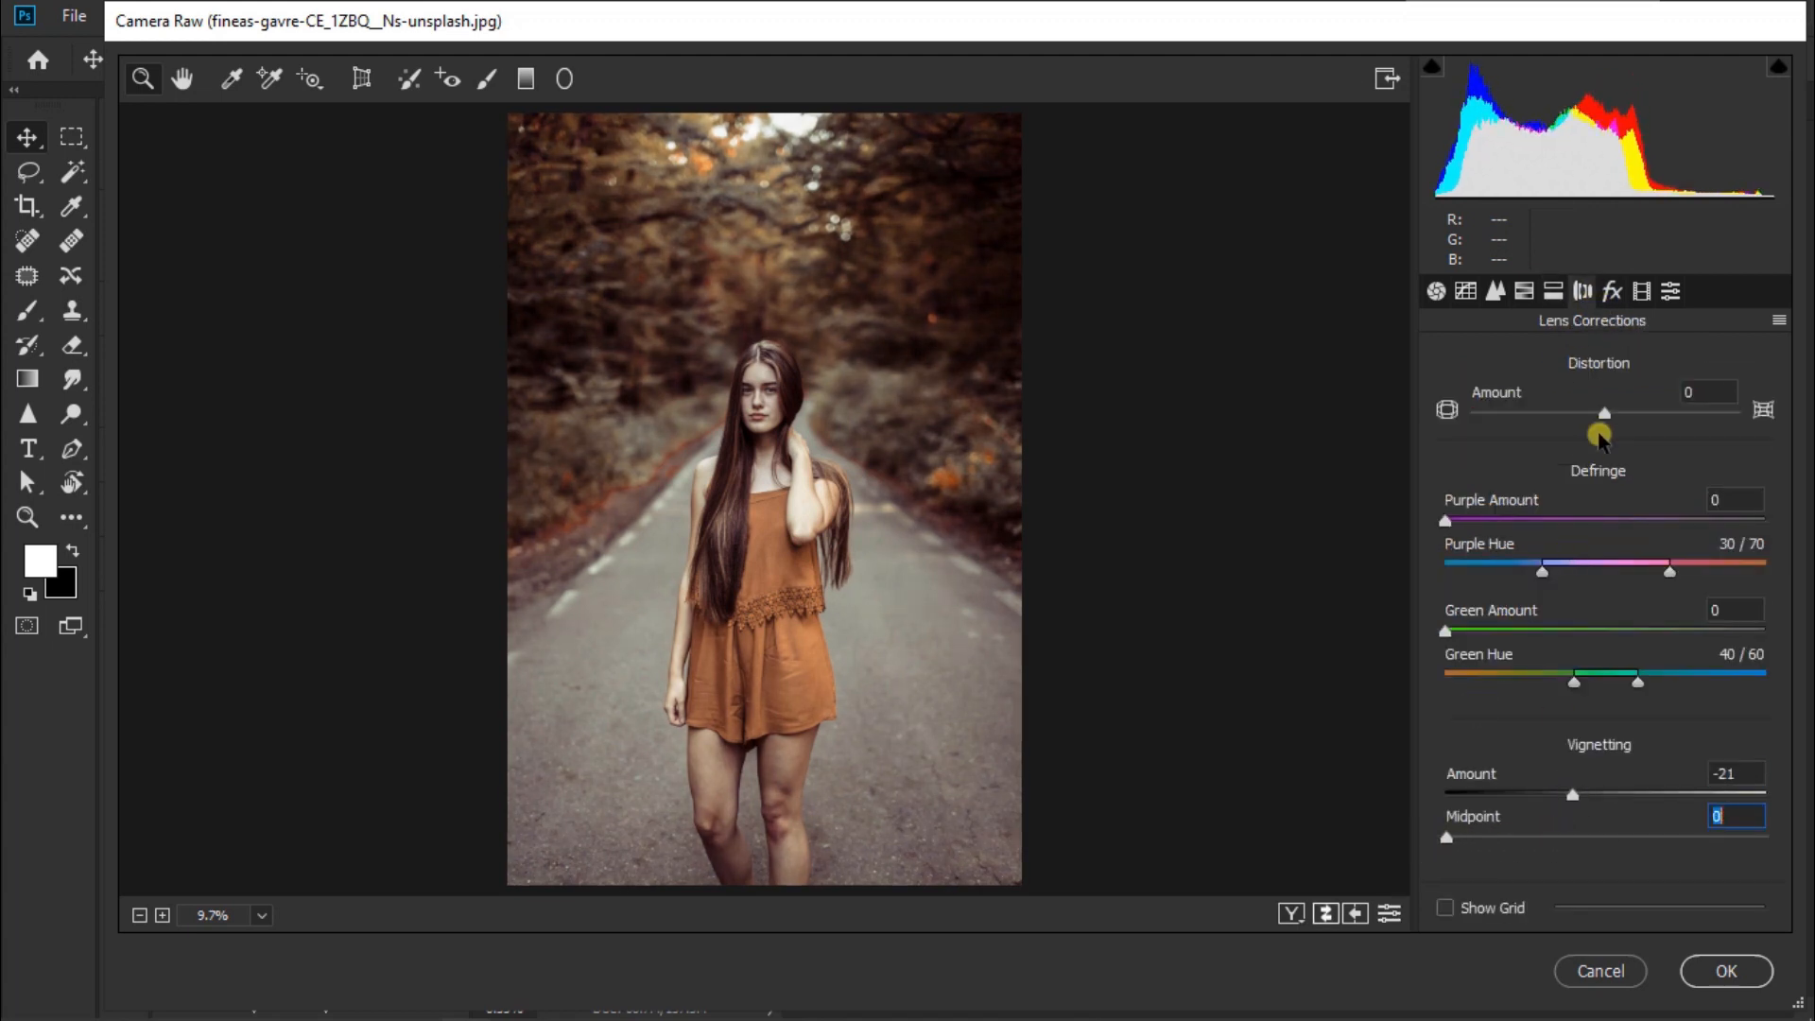
Step: Calibrate the primaries' Hue and Saturation: Red +50 and -19, Green -11 and -43, Blue -83 and +50
click(1642, 291)
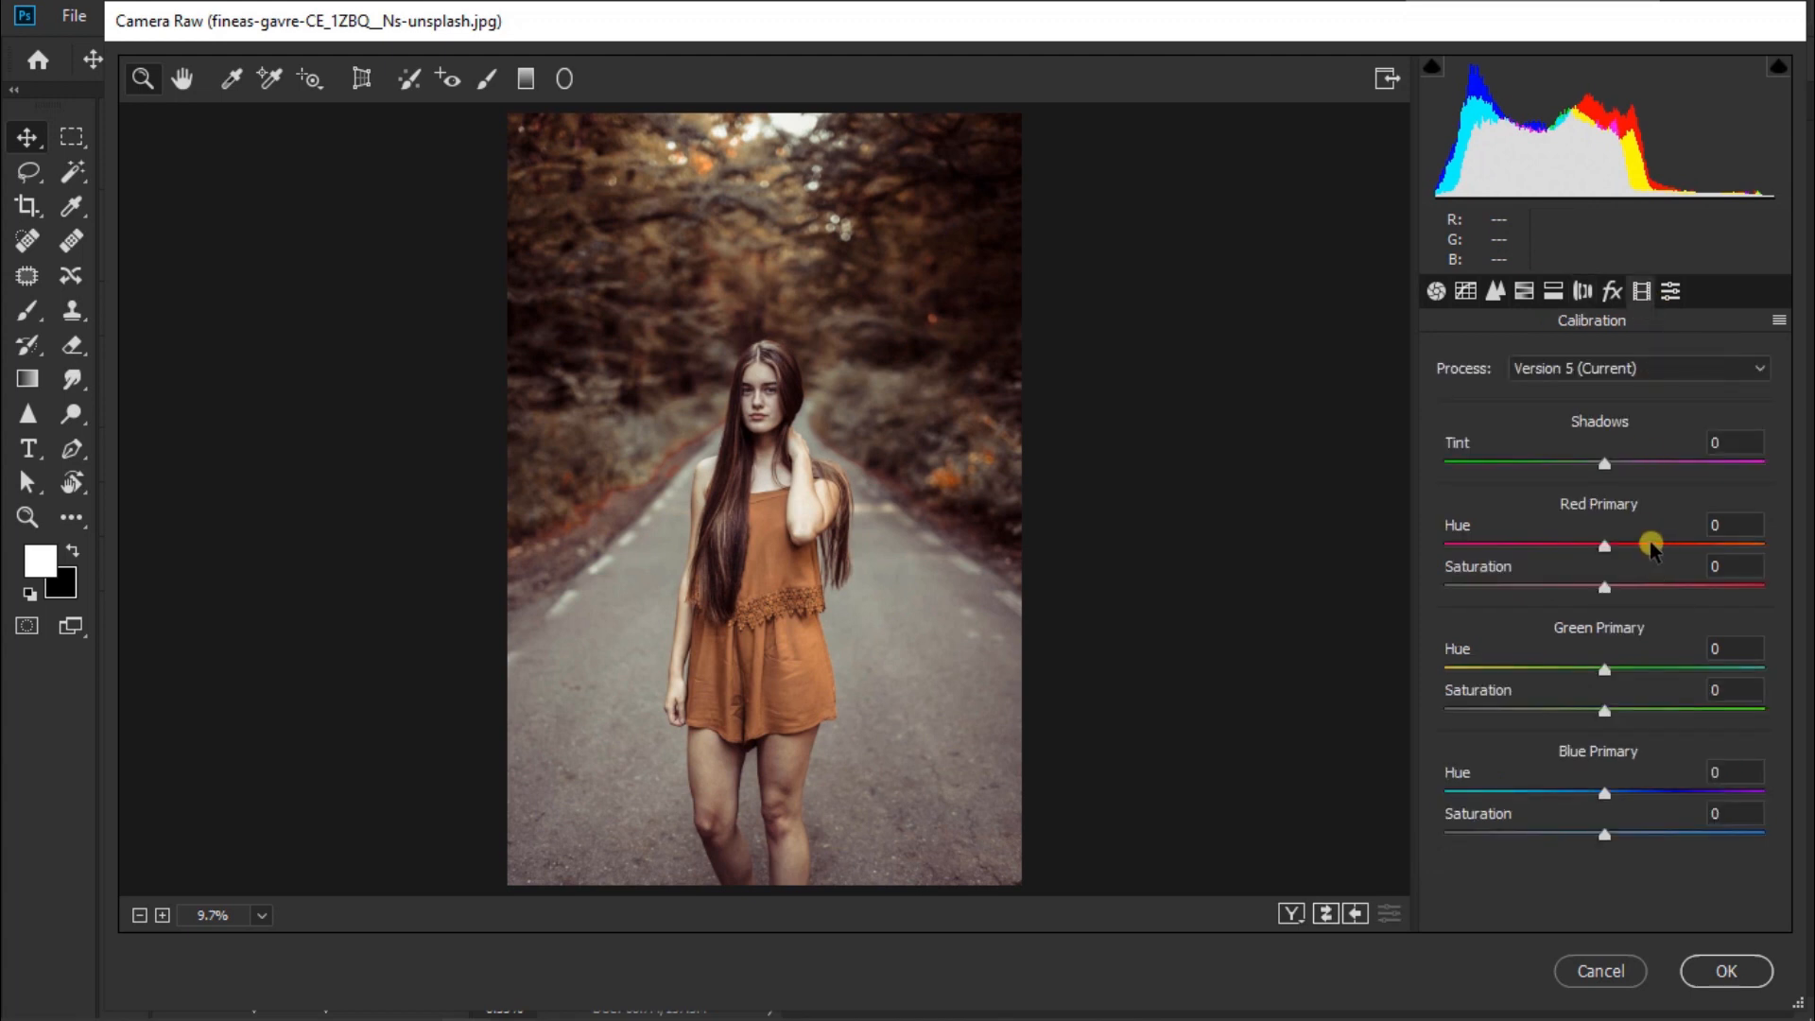
drag(1616, 553, 1689, 549)
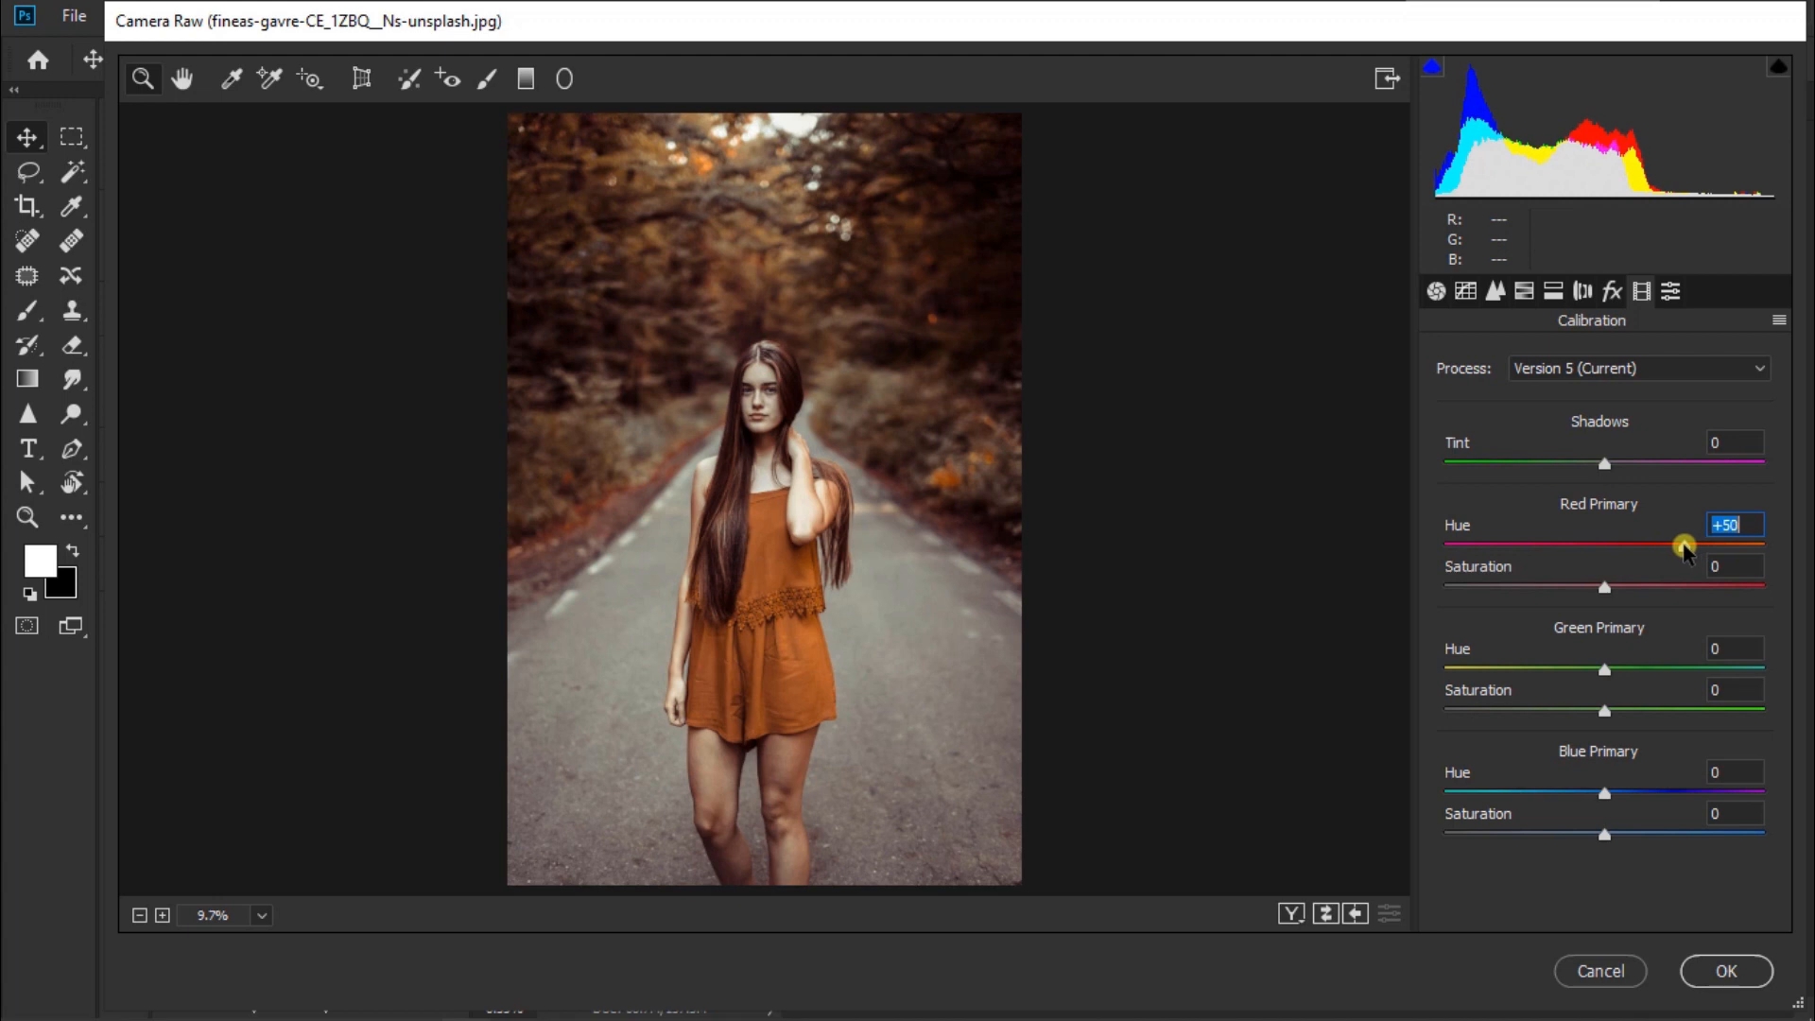
drag(1604, 587, 1578, 587)
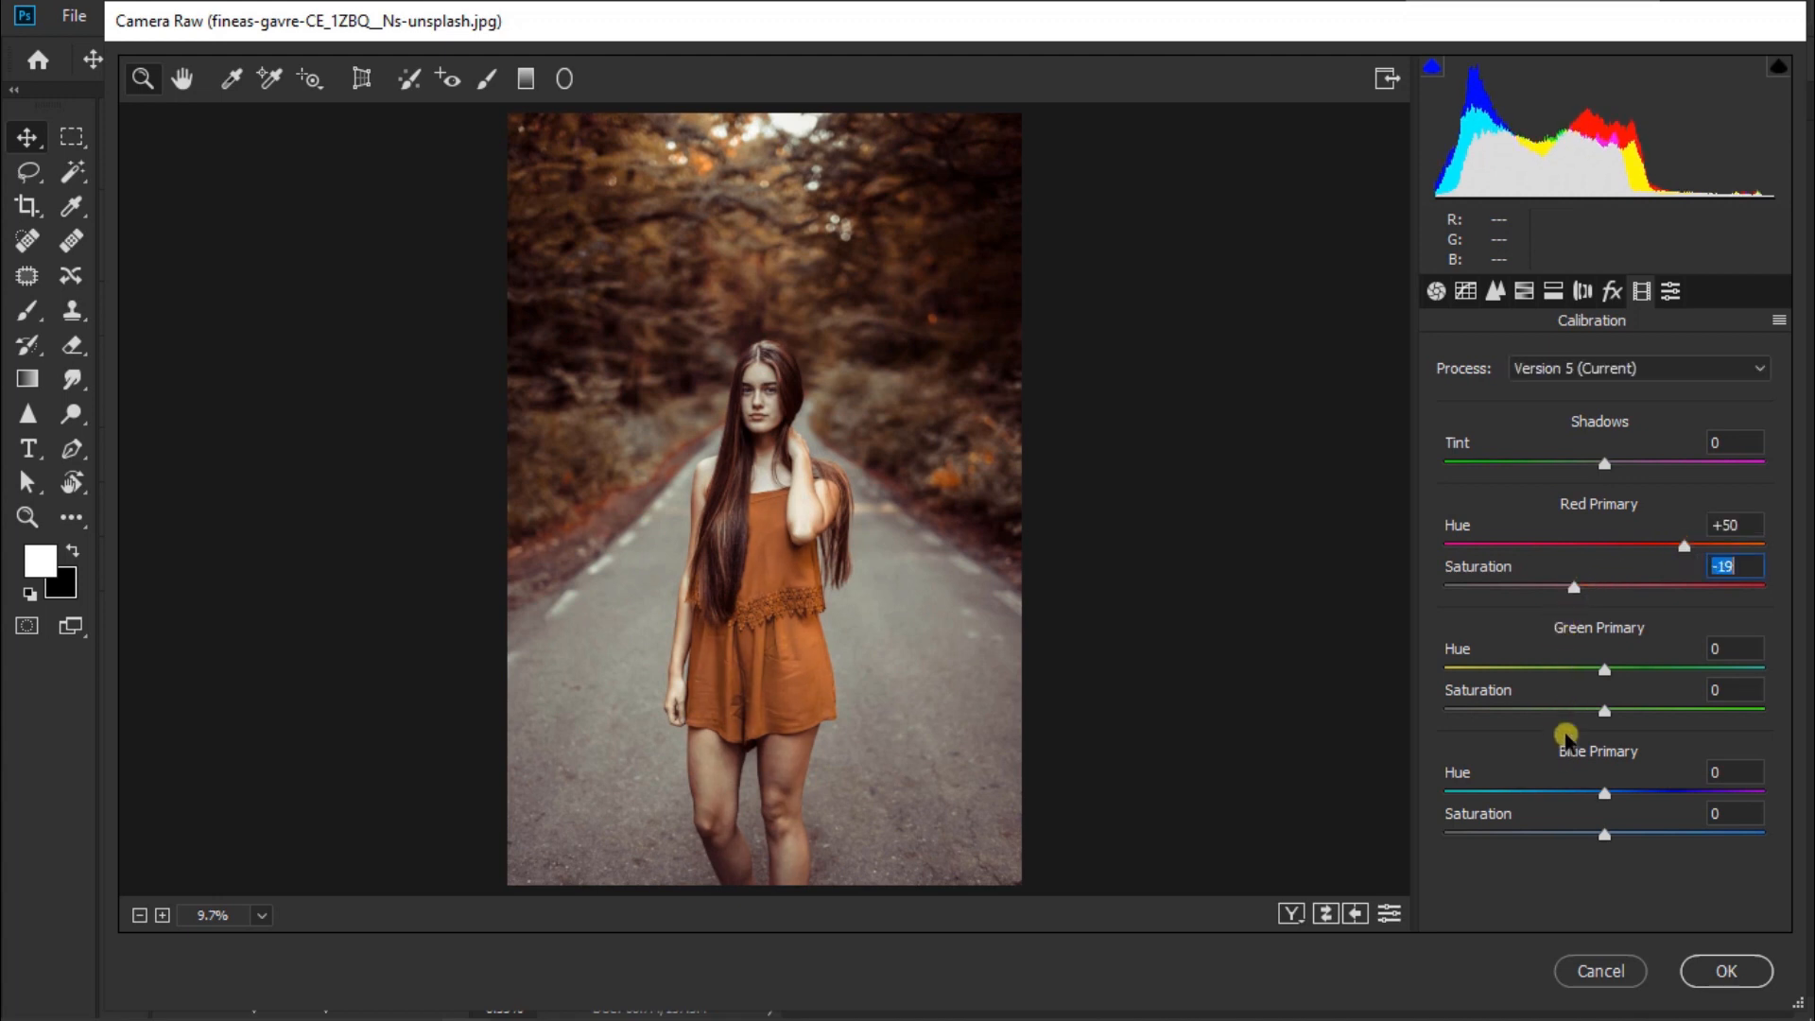
drag(1590, 673, 1551, 715)
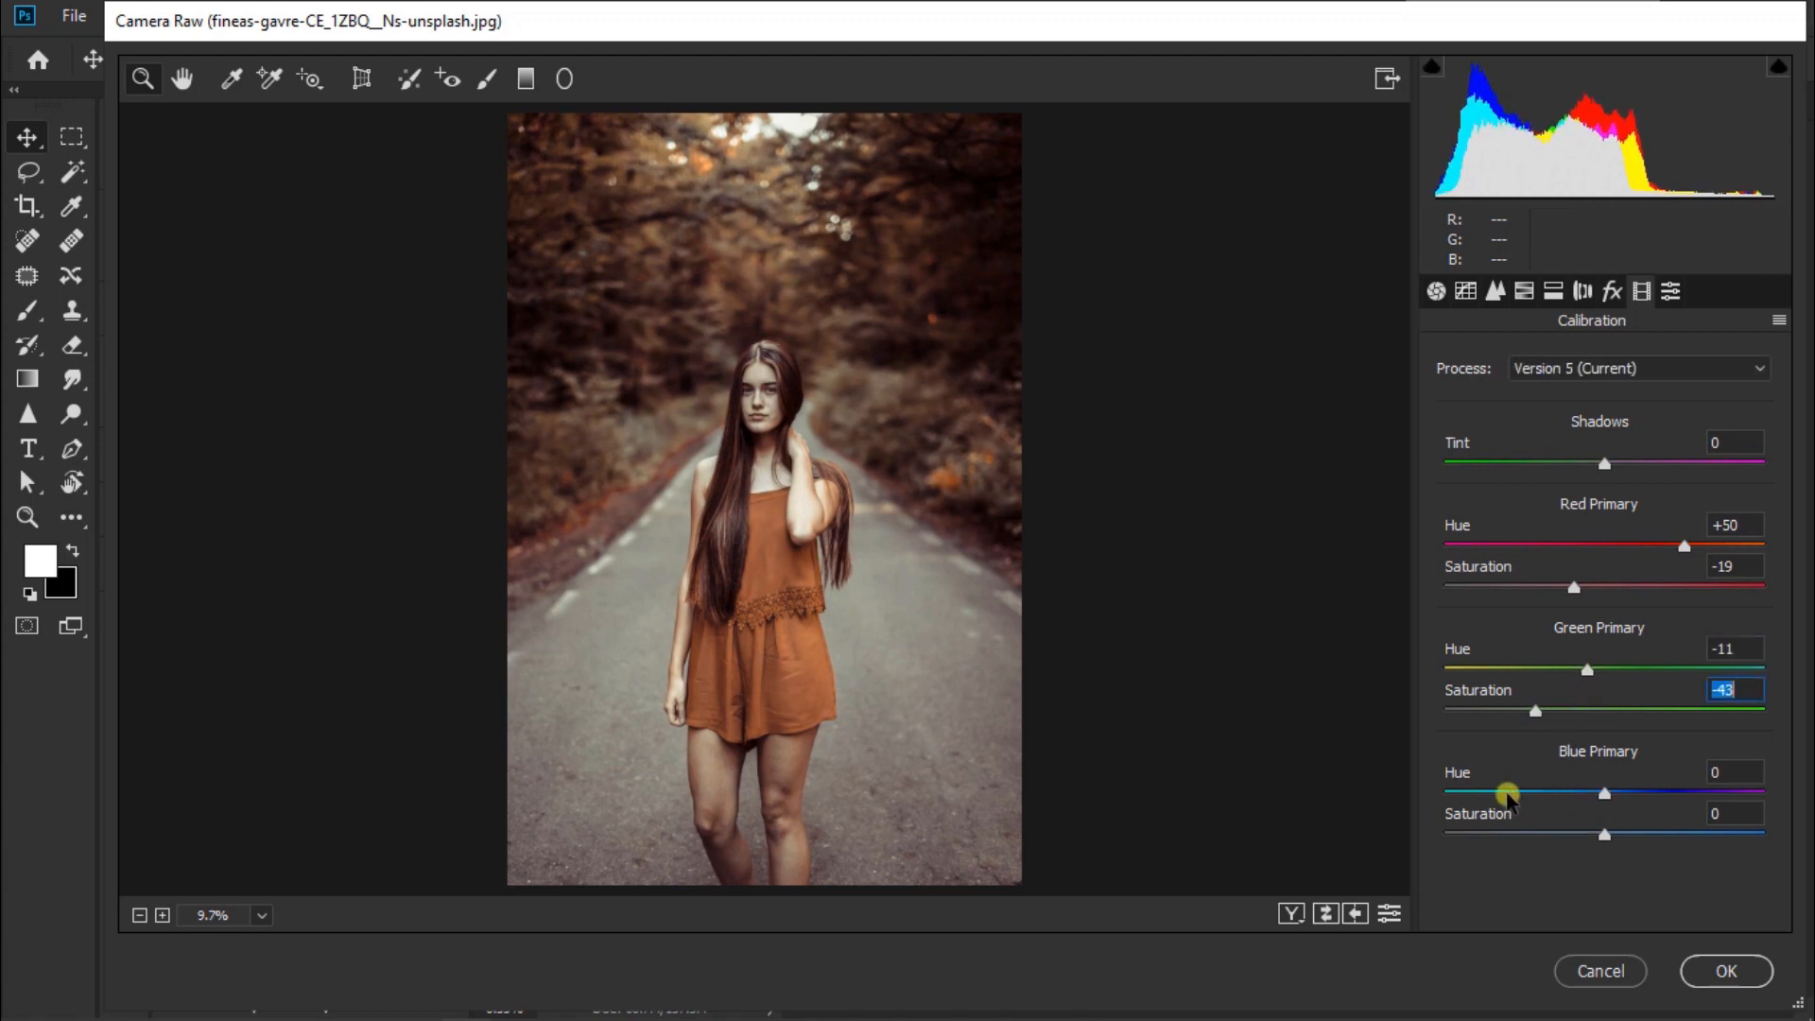
drag(1493, 794, 1481, 792)
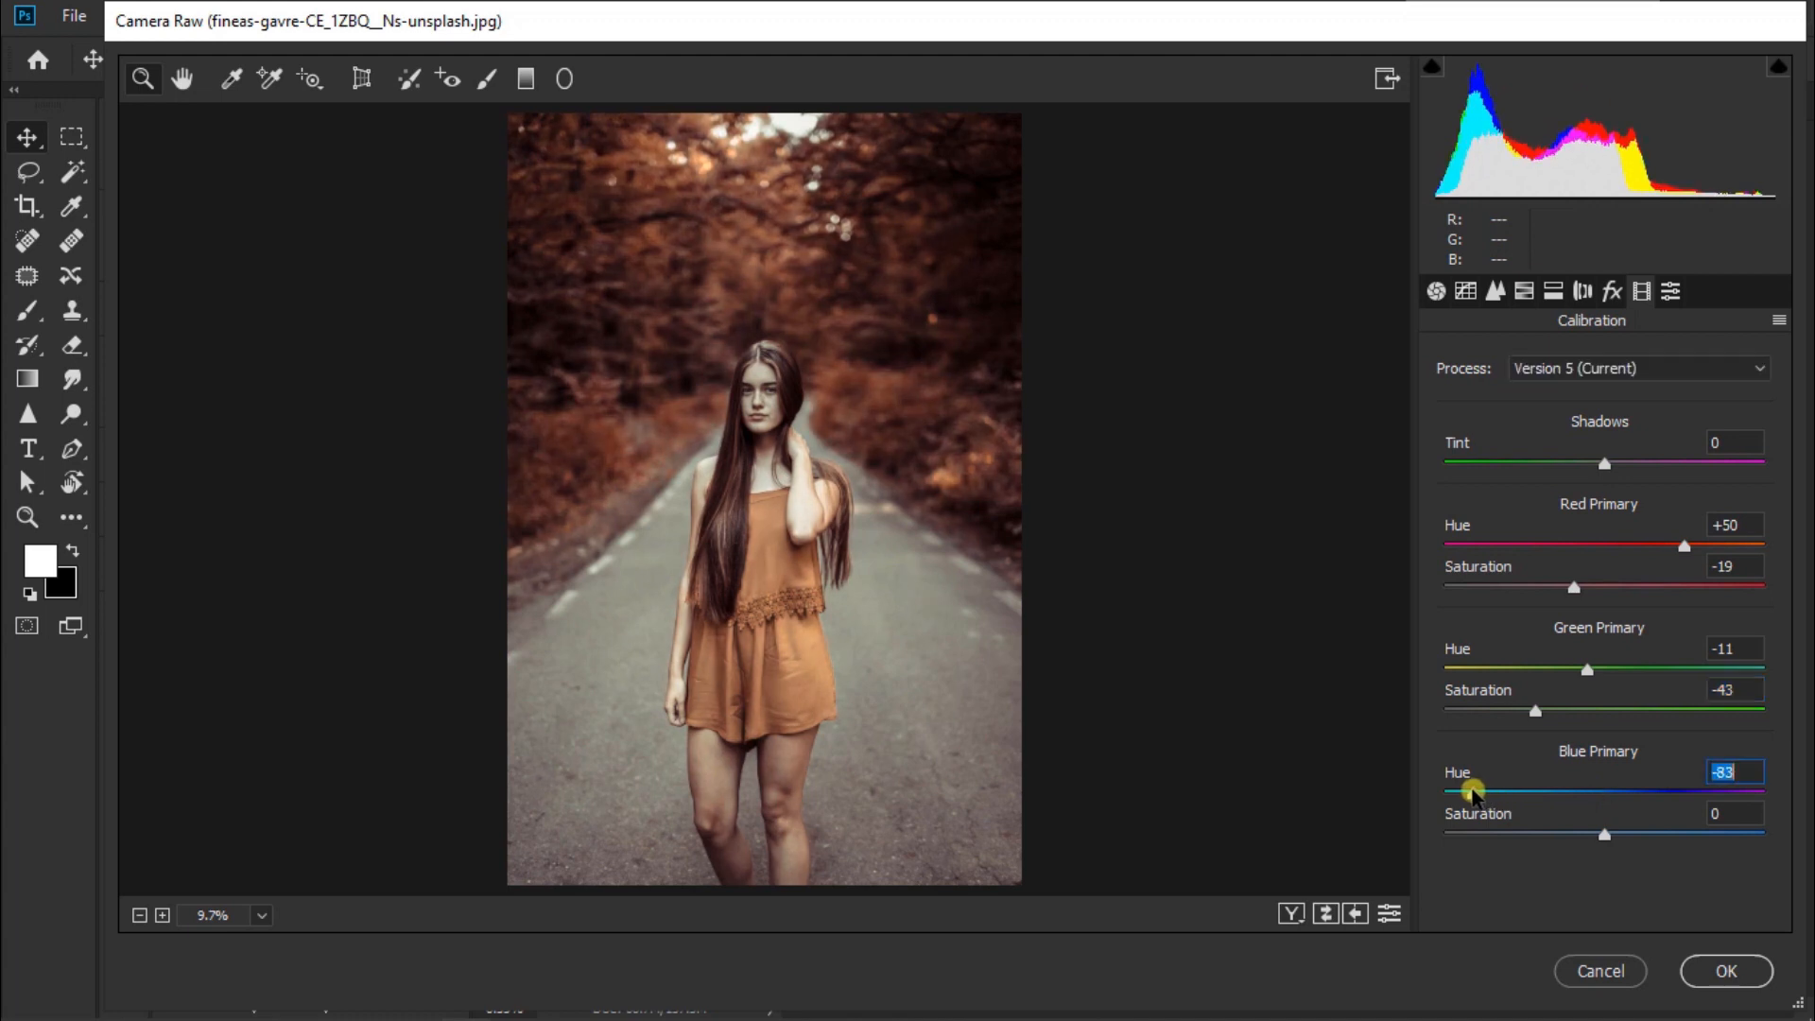
drag(1604, 833, 1679, 839)
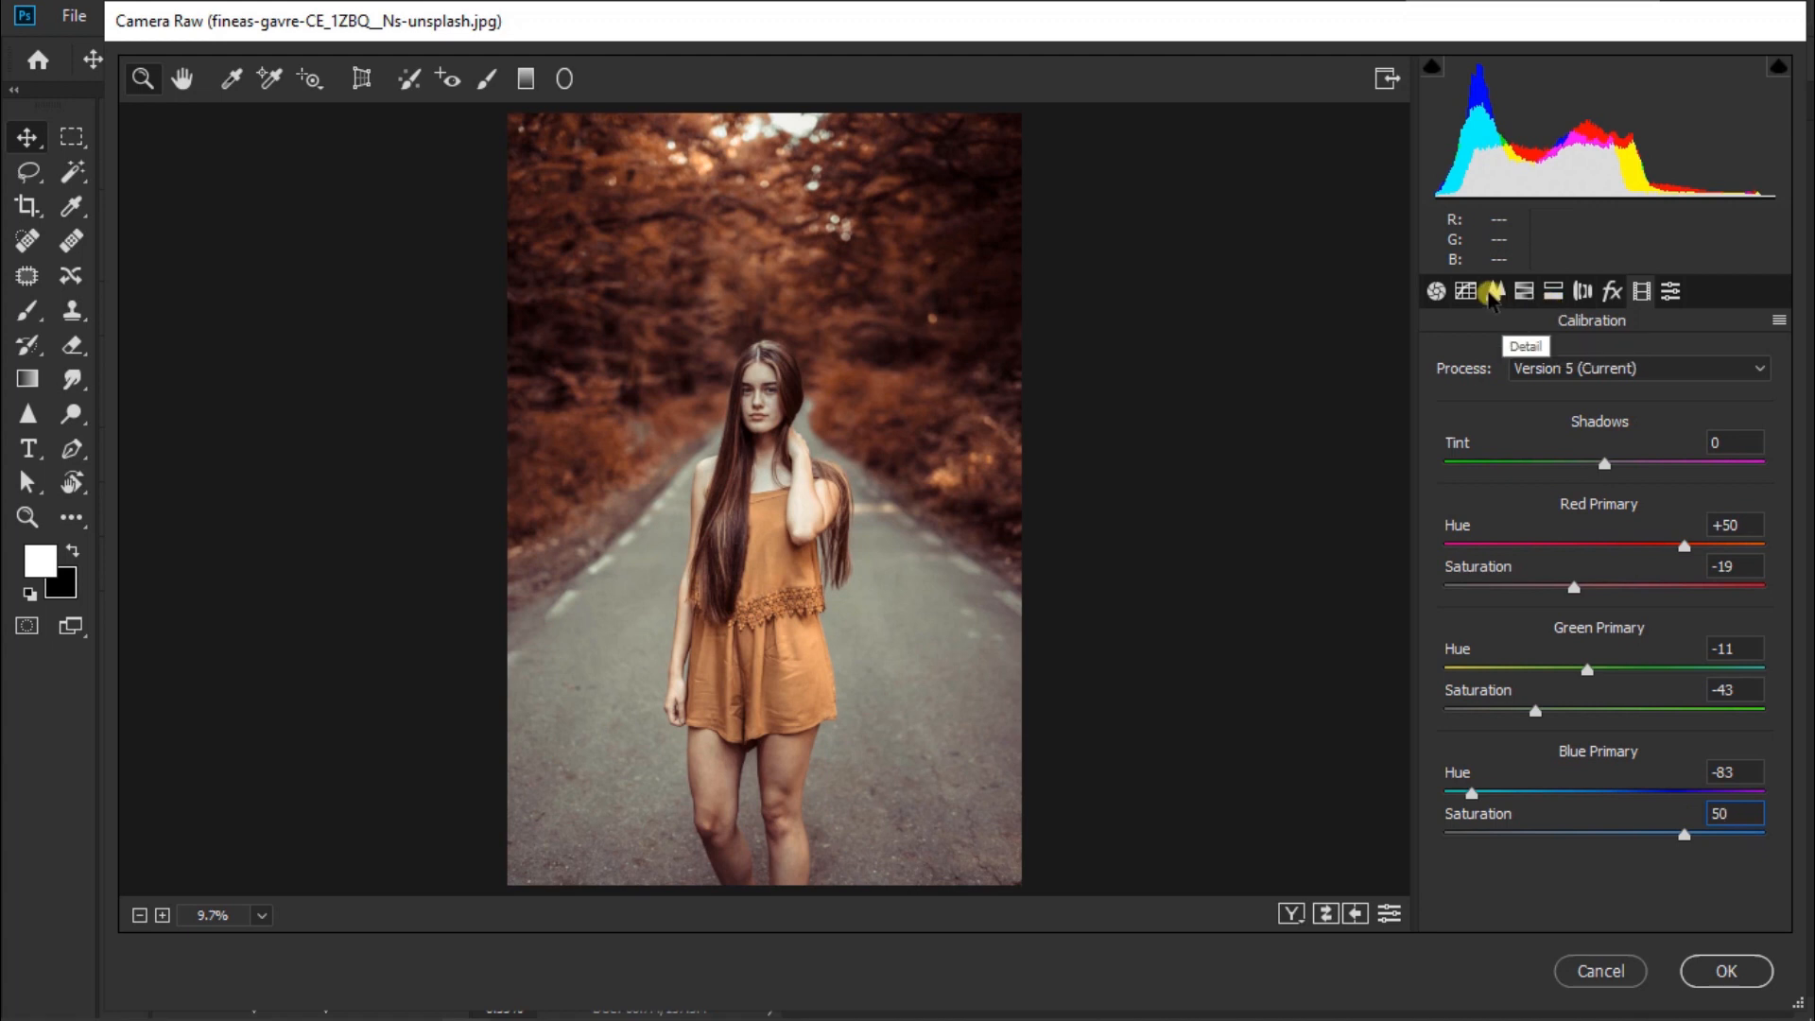
Step: Add three points to the Blue channel's point tone curve, at the quarter, middle and three-quarter grid crossings
click(1465, 290)
click(1537, 455)
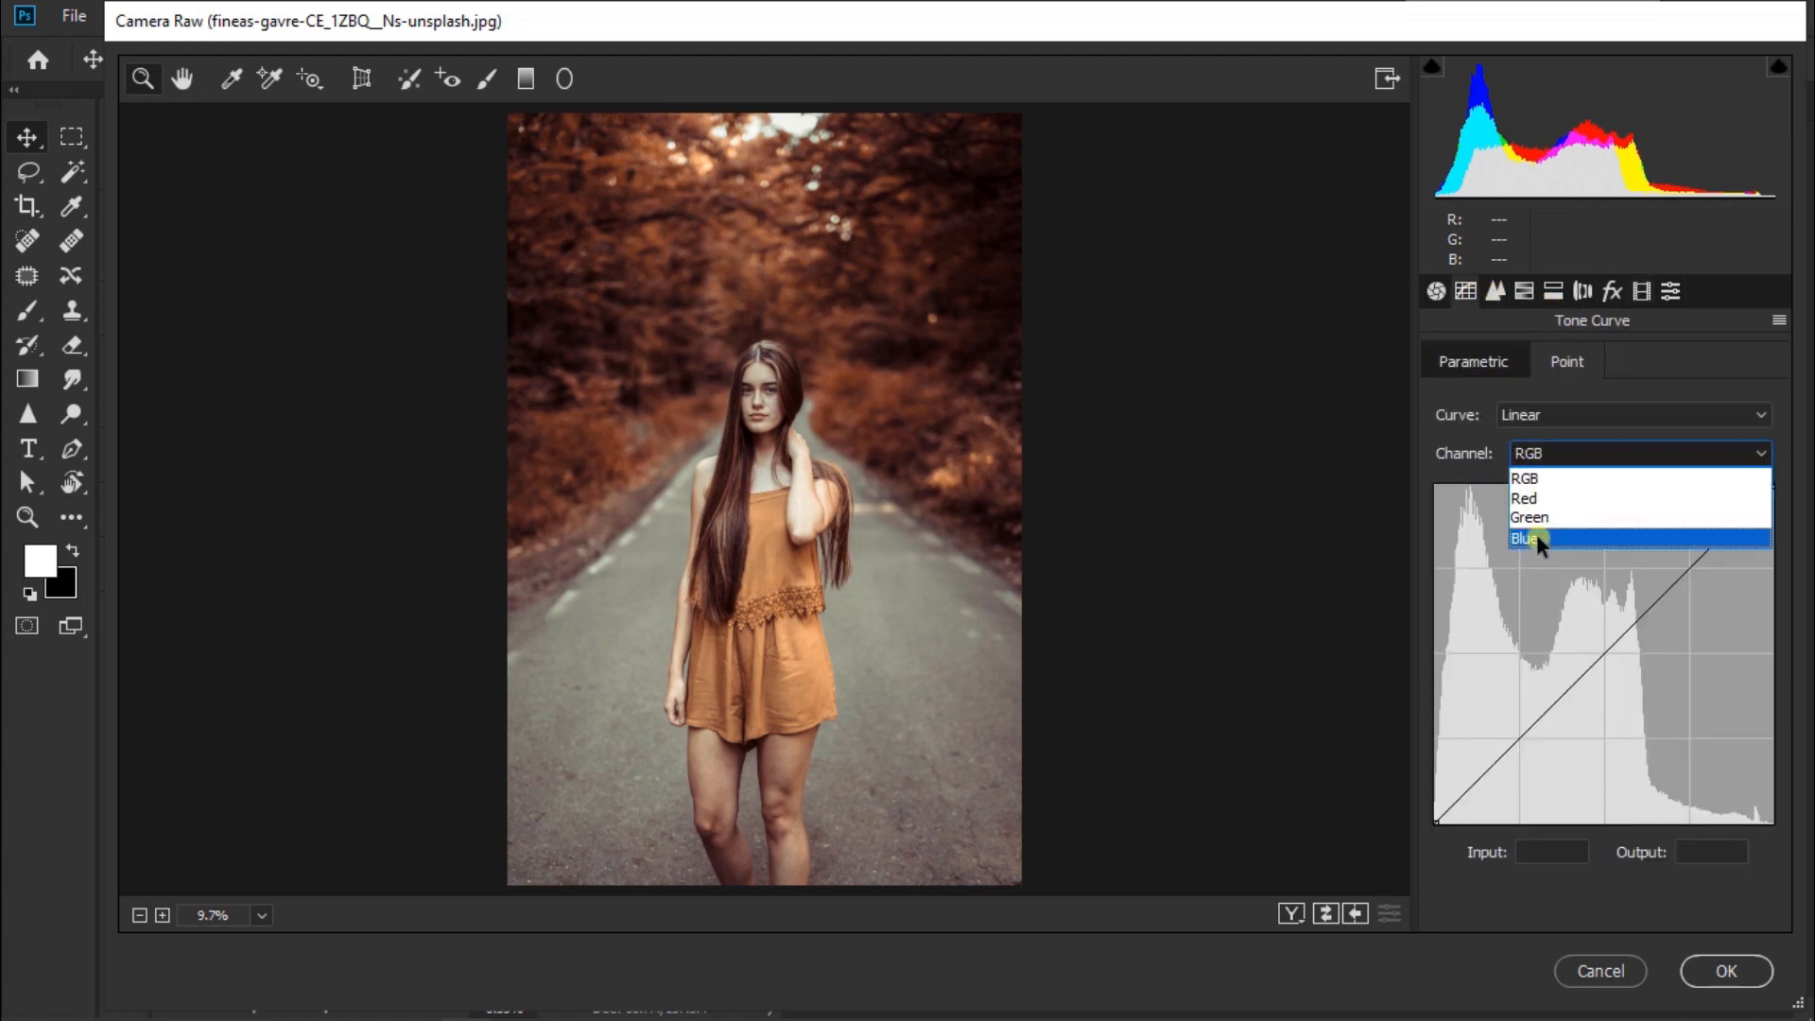
click(1535, 535)
click(1518, 737)
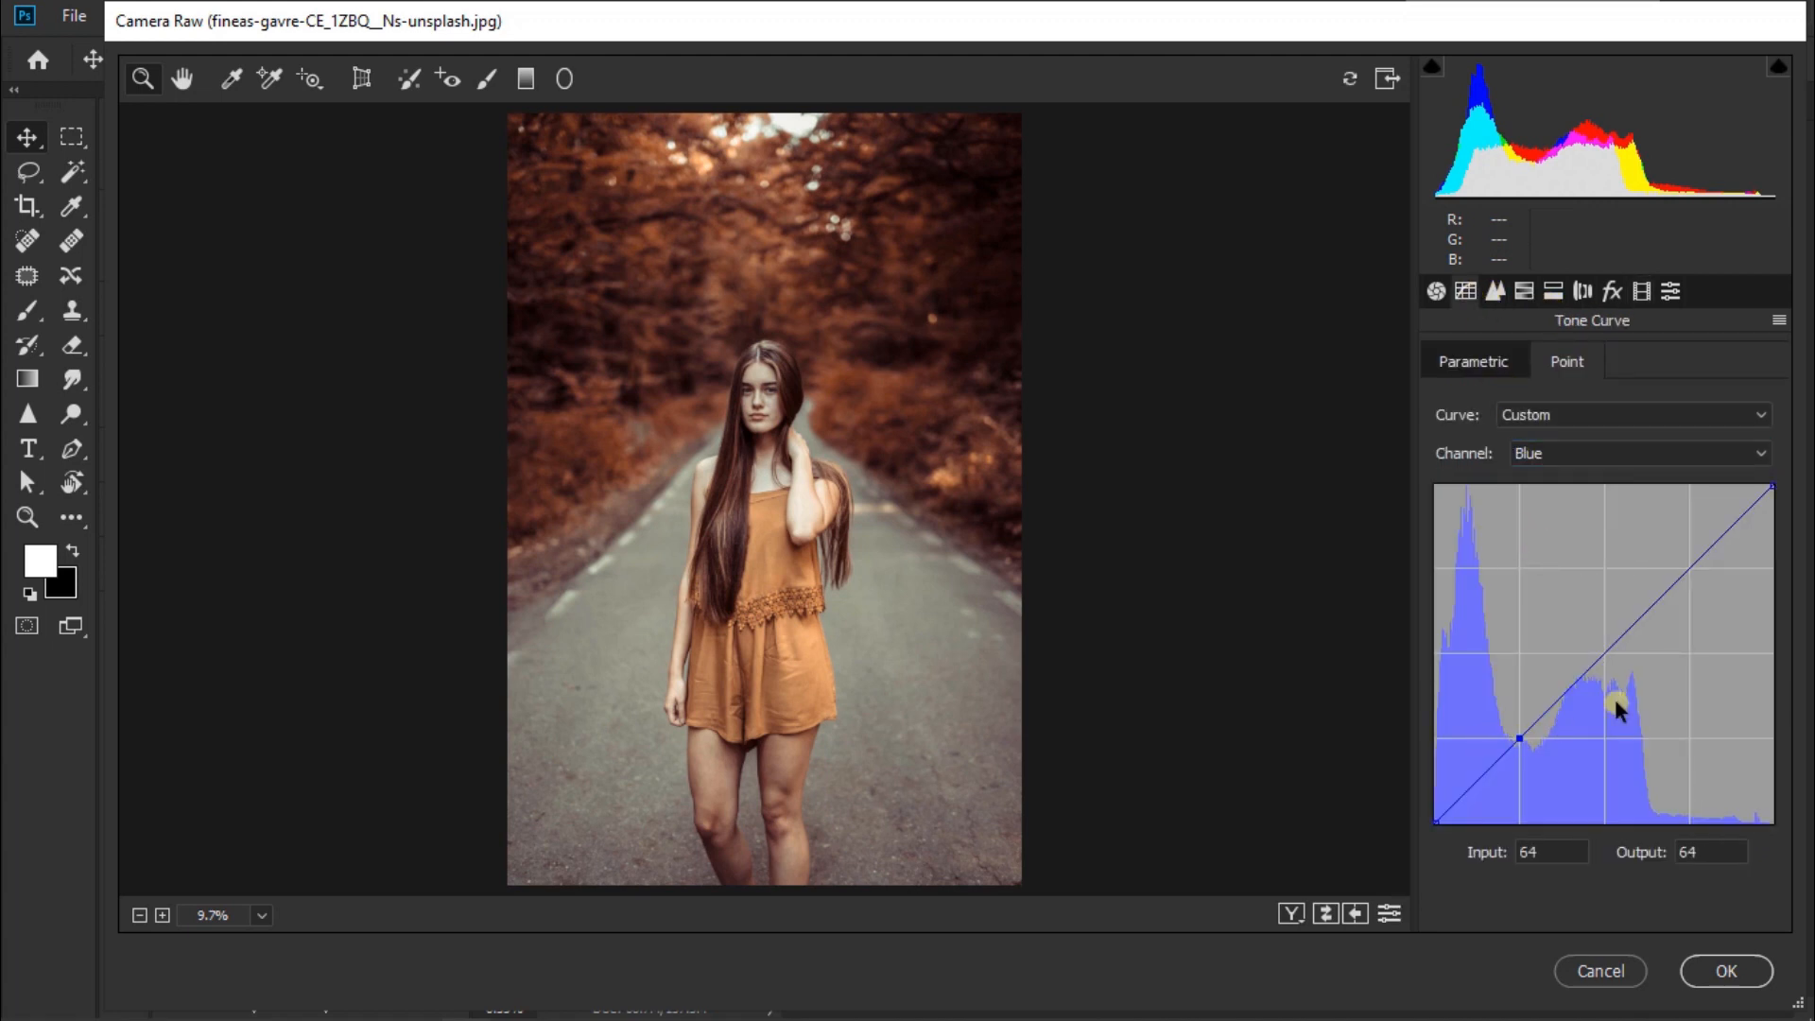
click(1604, 652)
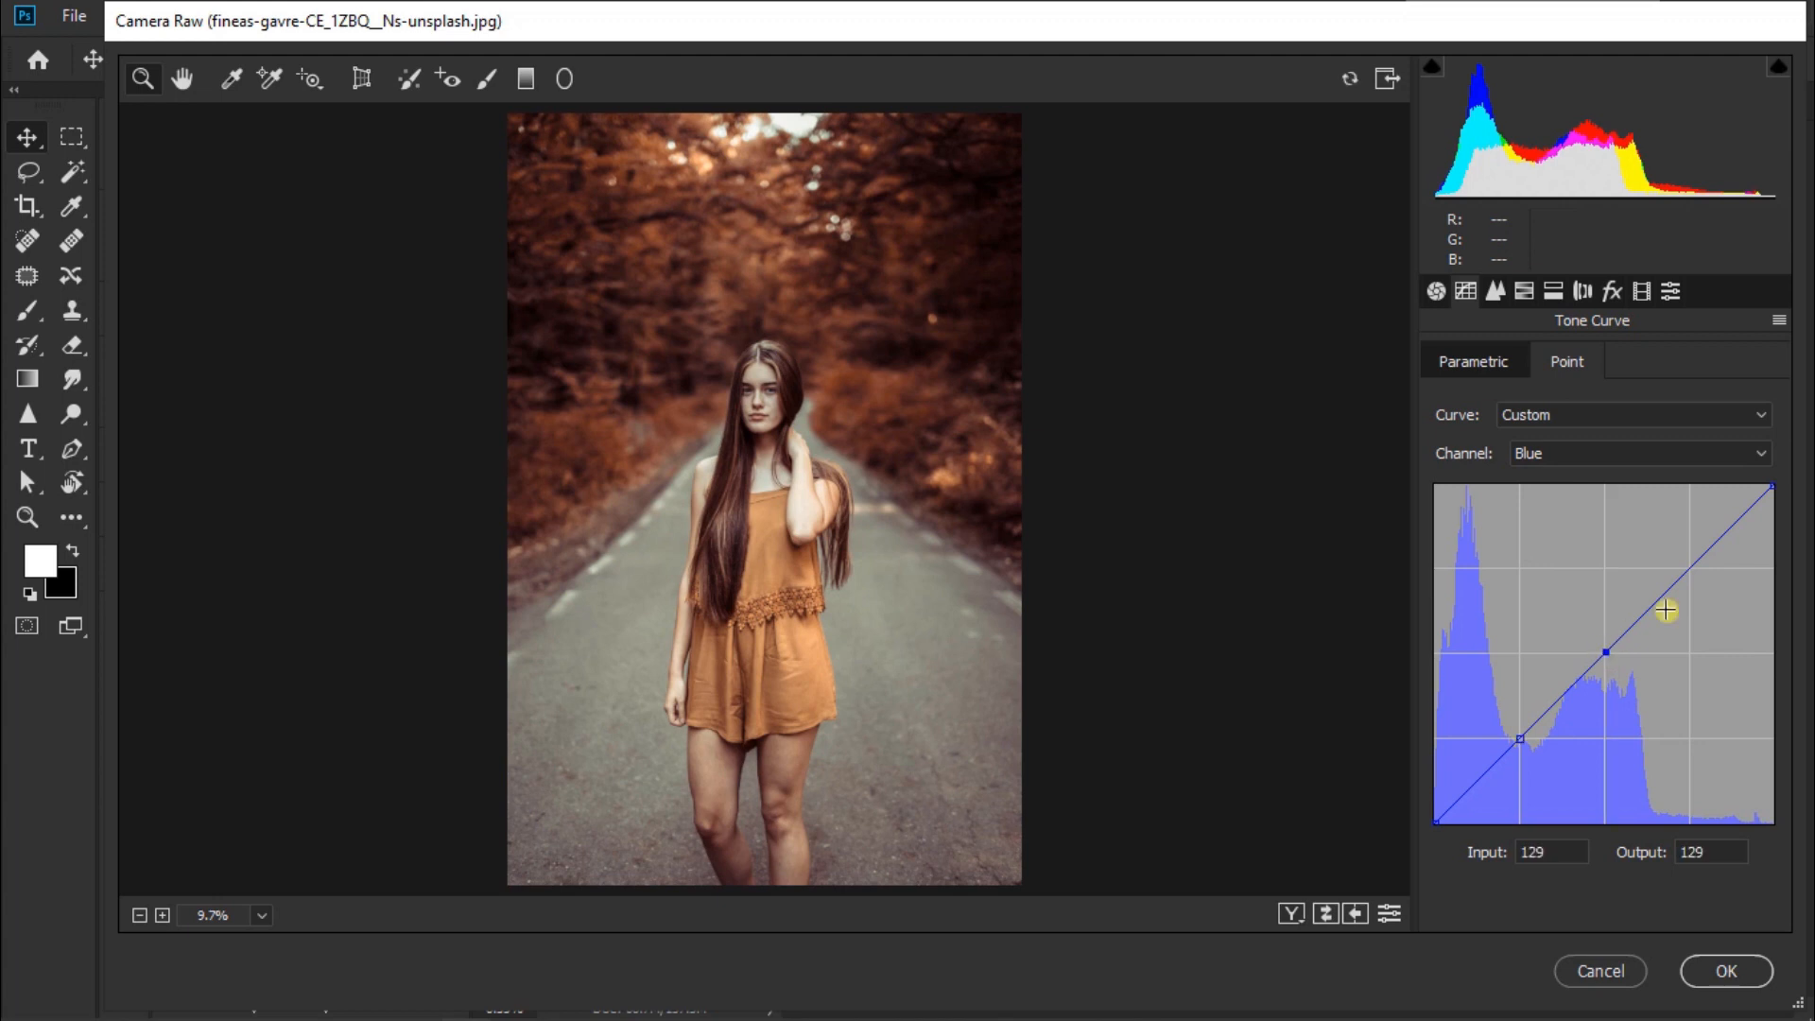
click(1690, 565)
Step: On the Blue curve, raise the black point to output 20, the middle point to 127/150 and the upper point to 194/210
drag(1436, 804, 1415, 796)
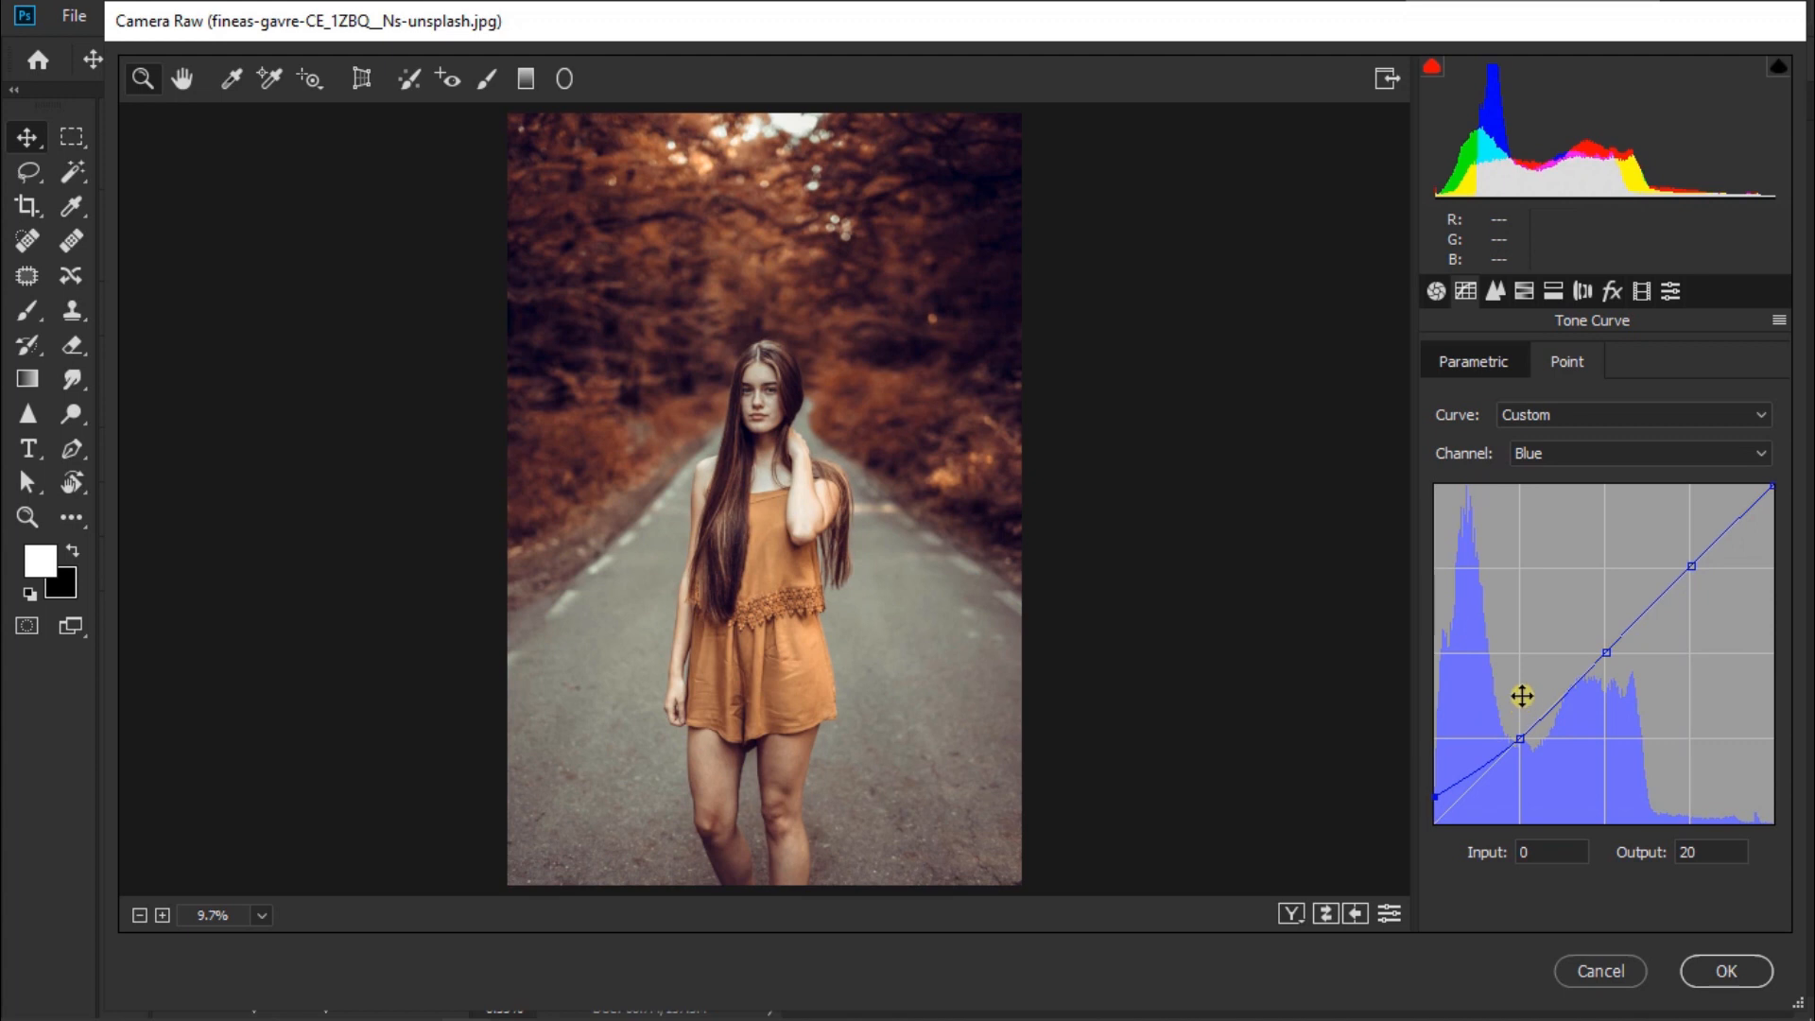
drag(1606, 646, 1606, 632)
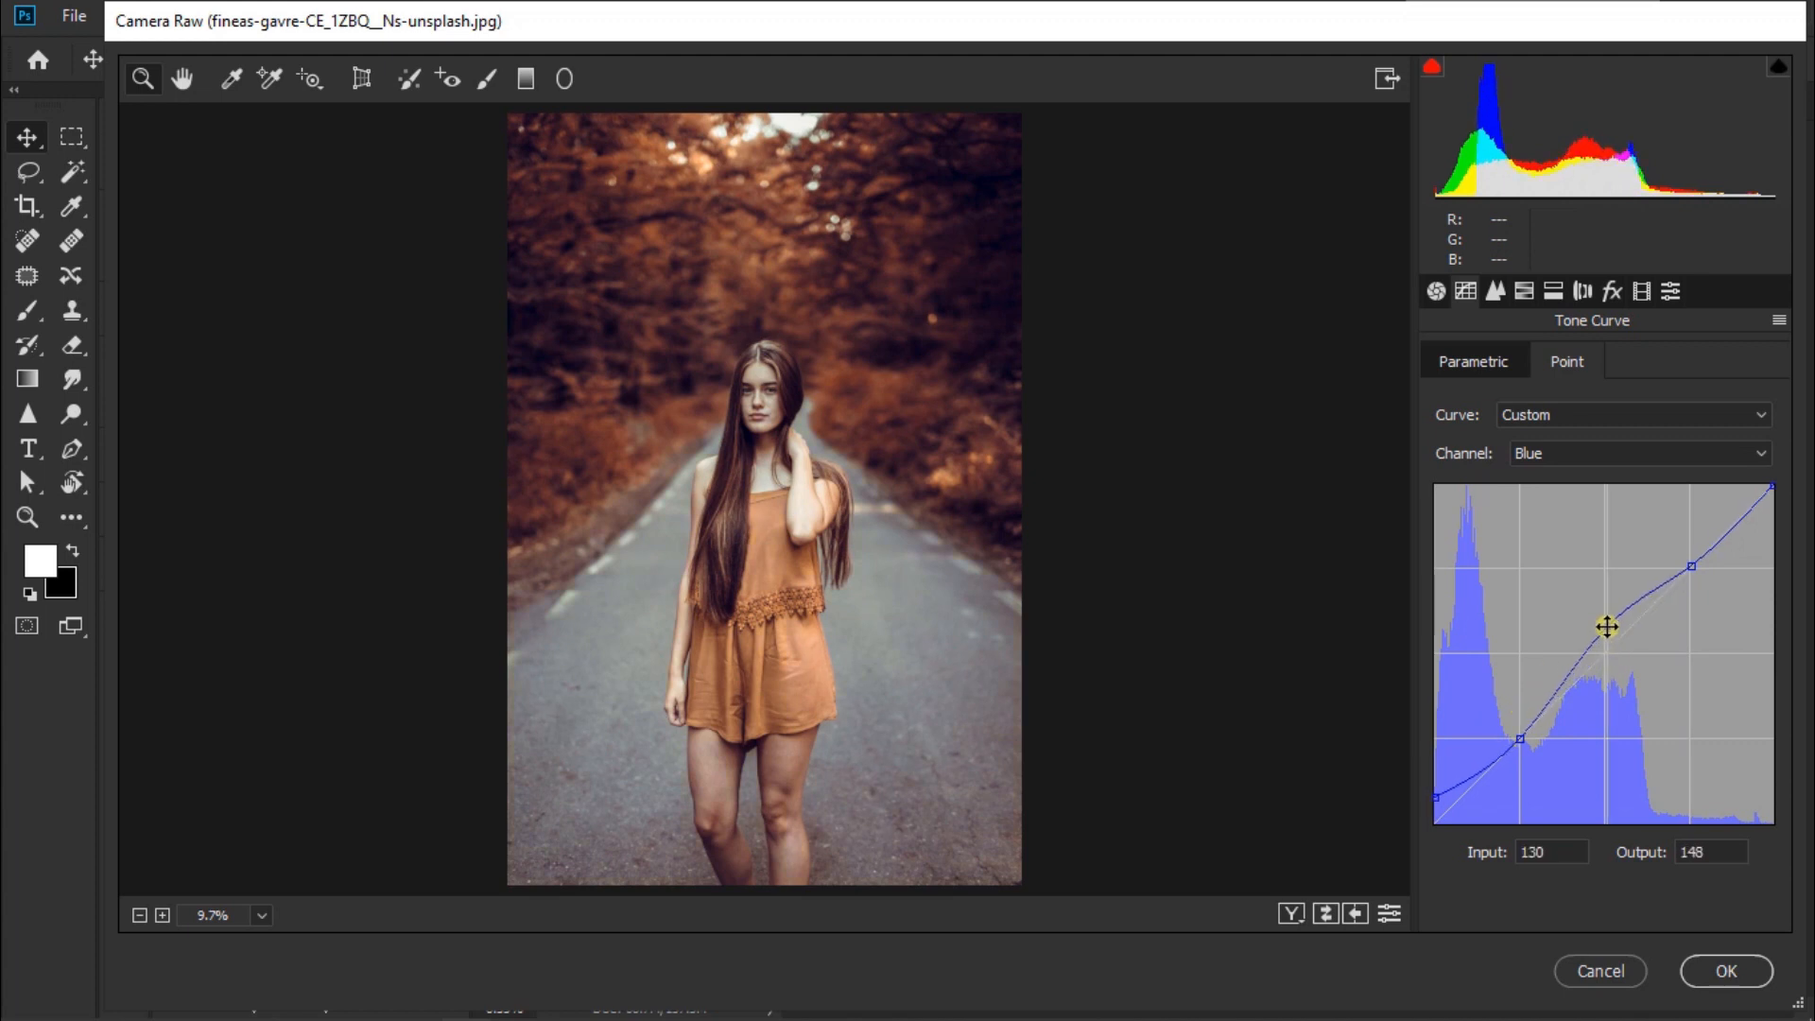
drag(1691, 566, 1692, 544)
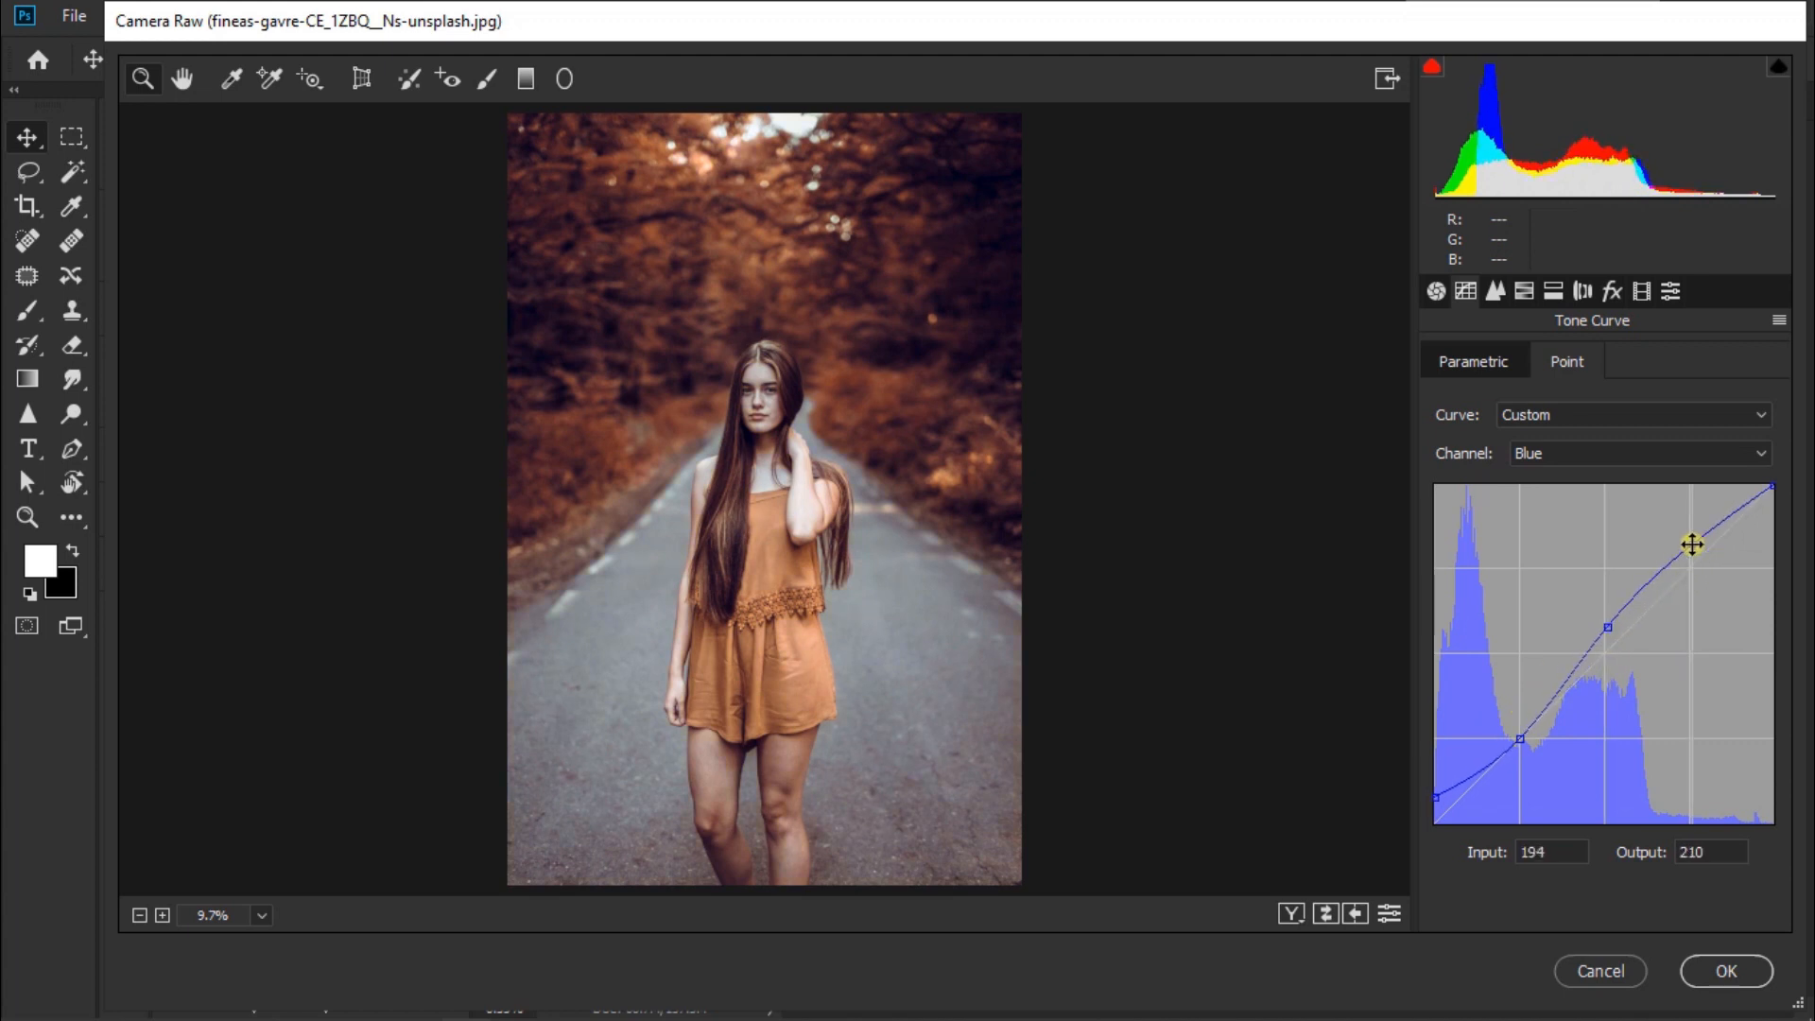
drag(1603, 632, 1604, 624)
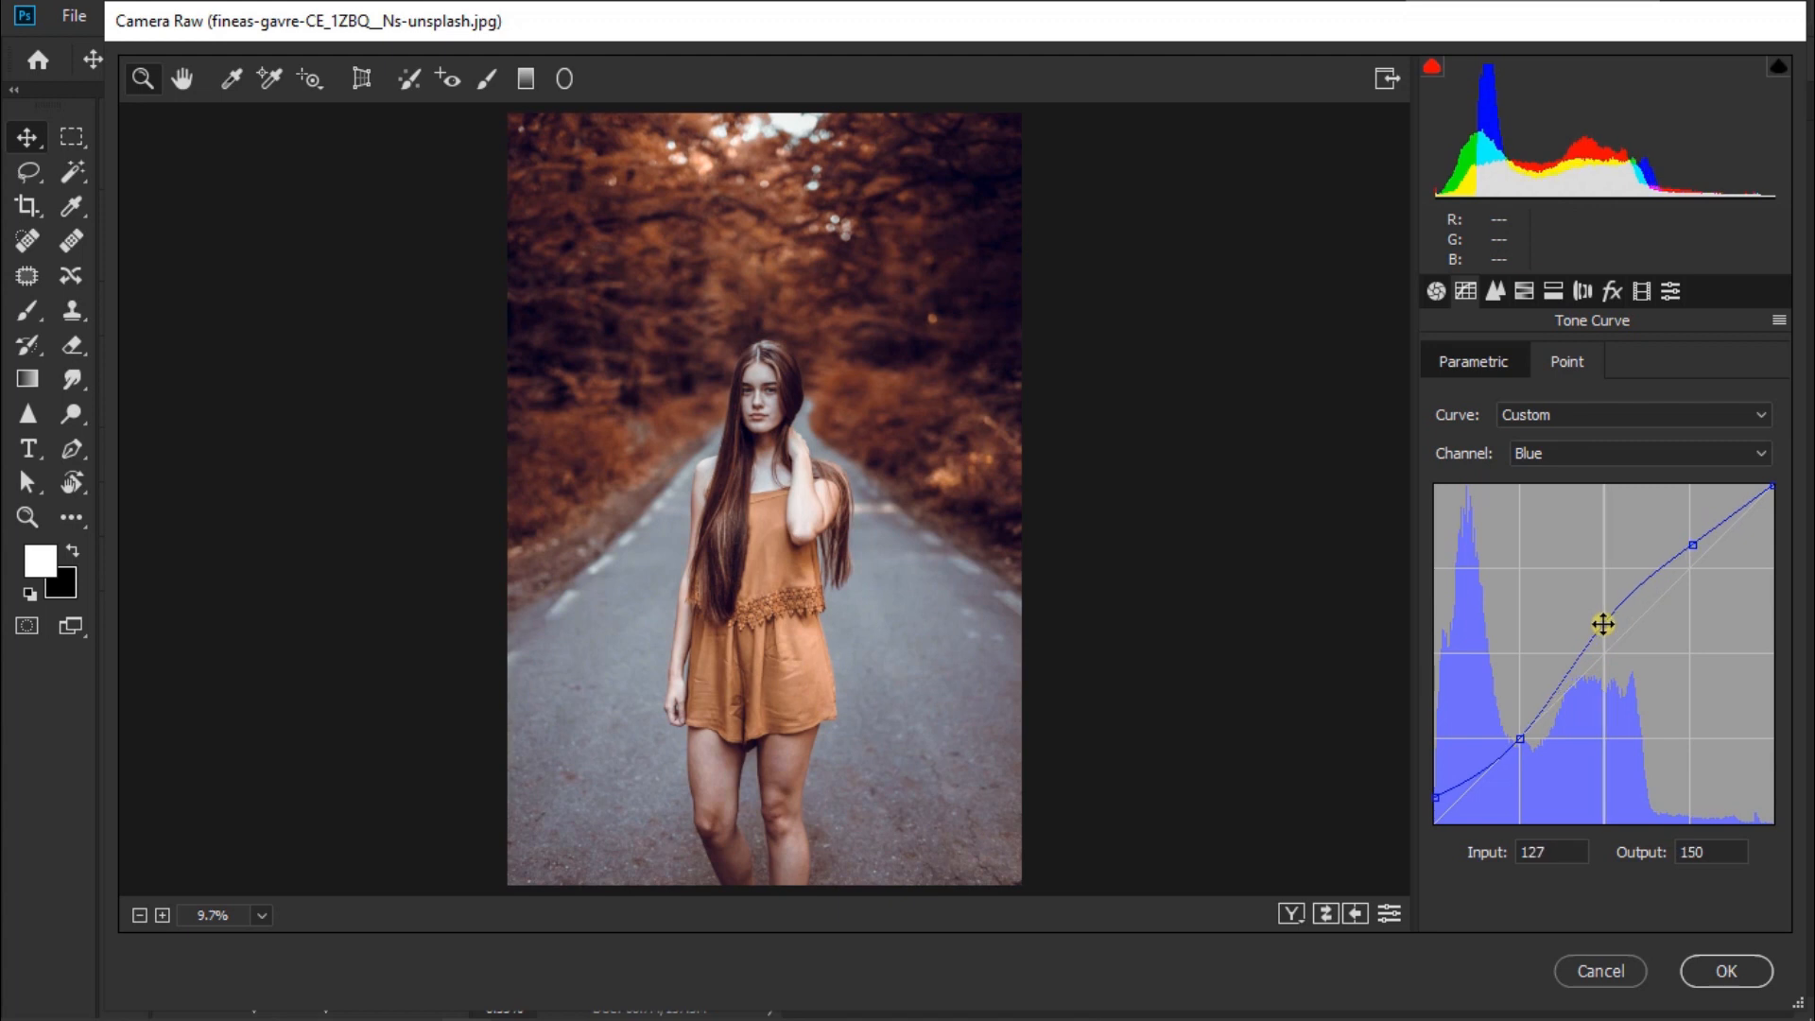
Step: Raise the Blue curve's lower point to 63/75, and add a lower point at 63/67 and a middle point to the Green curve
drag(1522, 739, 1517, 728)
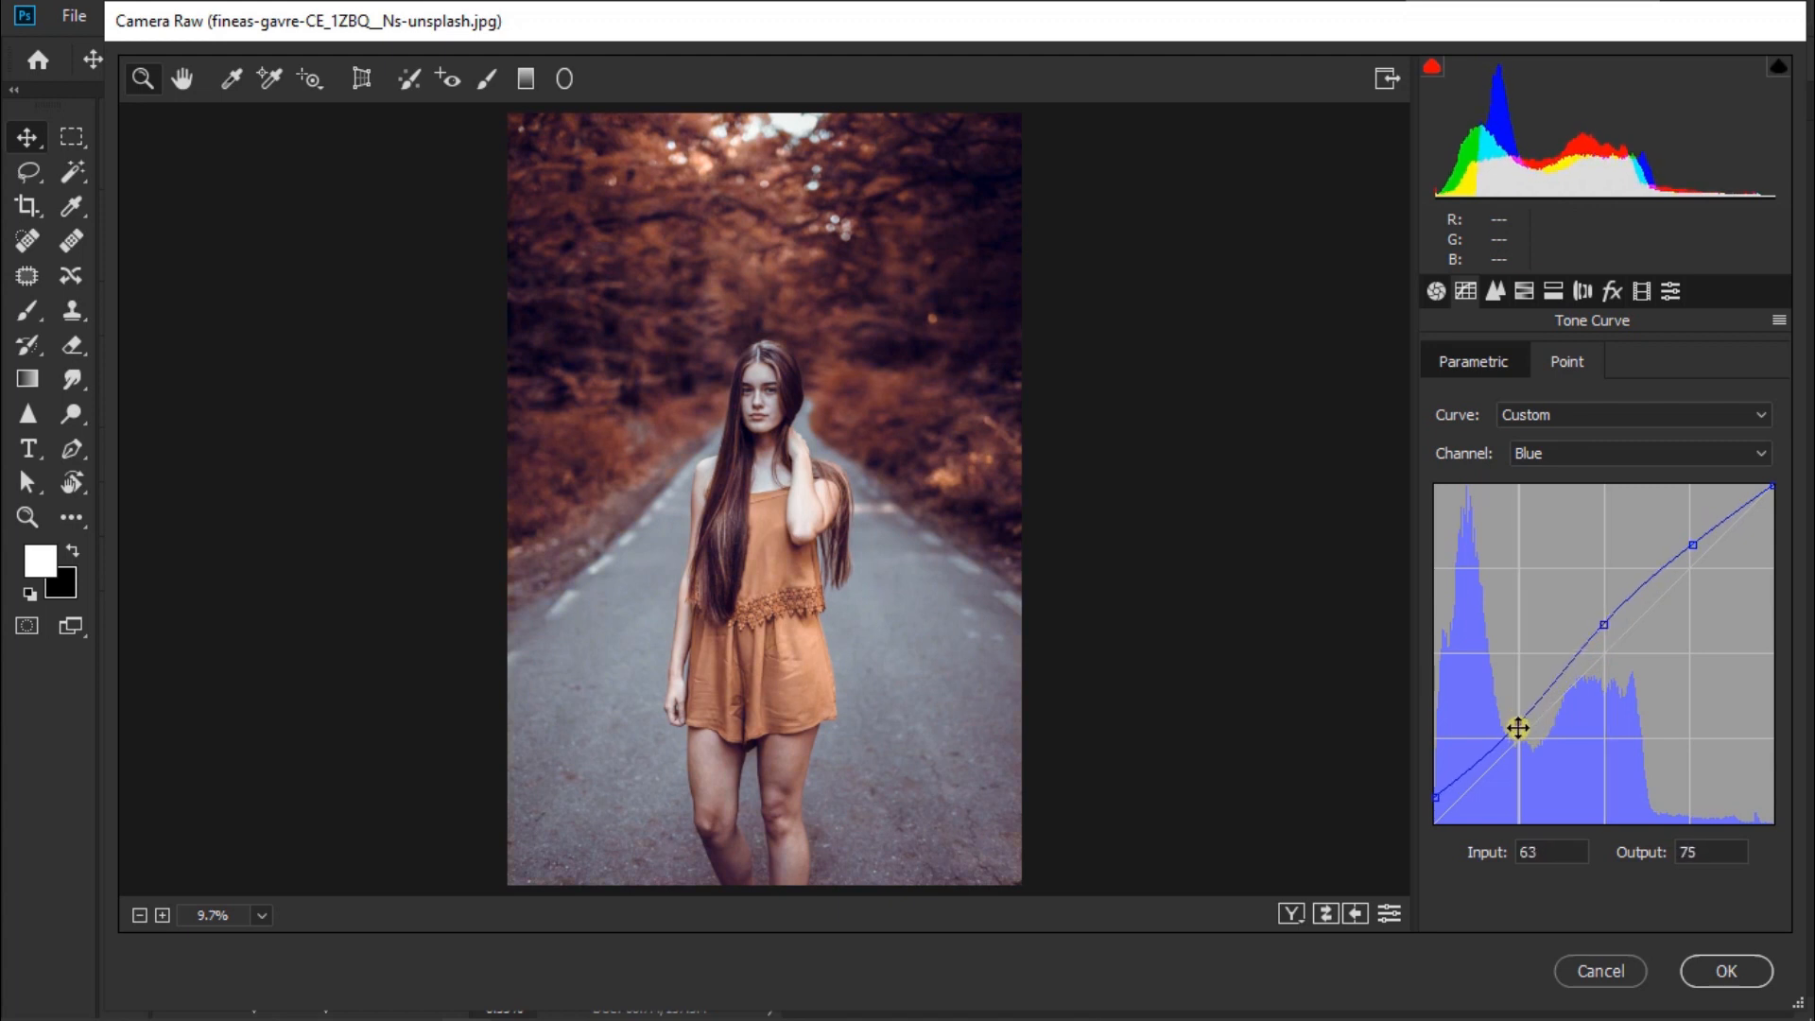
click(1531, 455)
click(1533, 520)
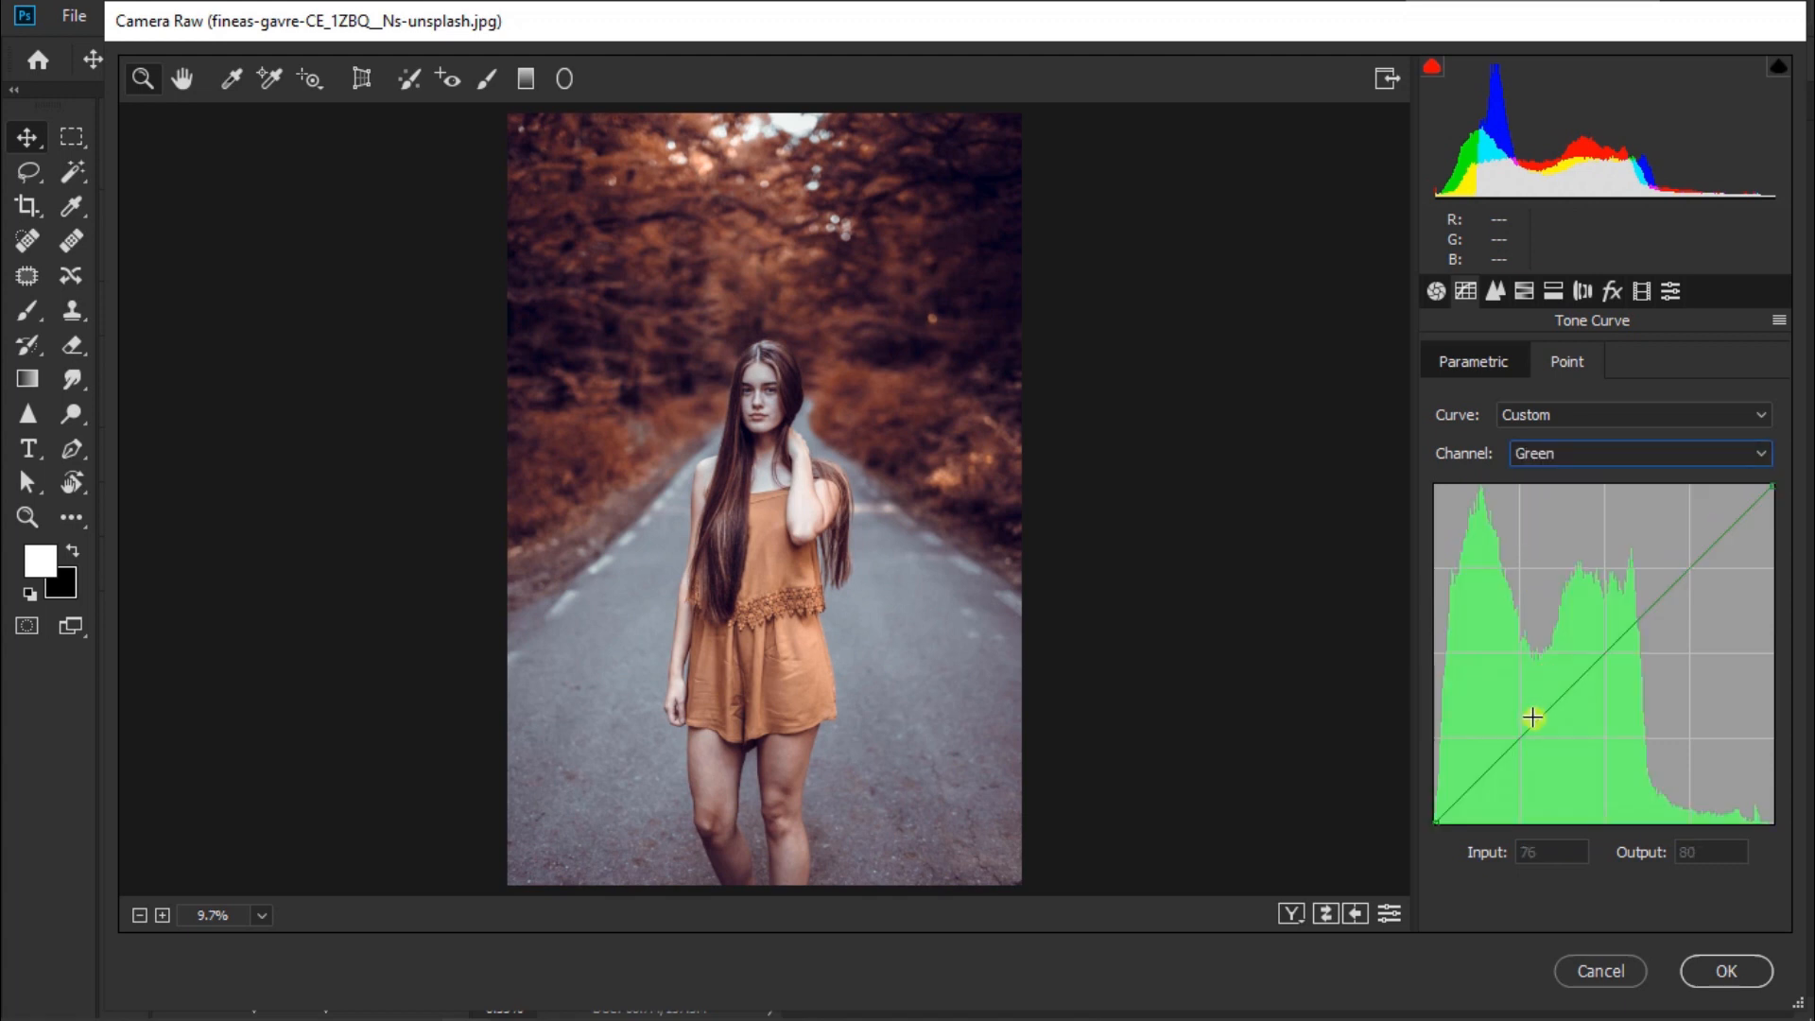
drag(1516, 735, 1518, 729)
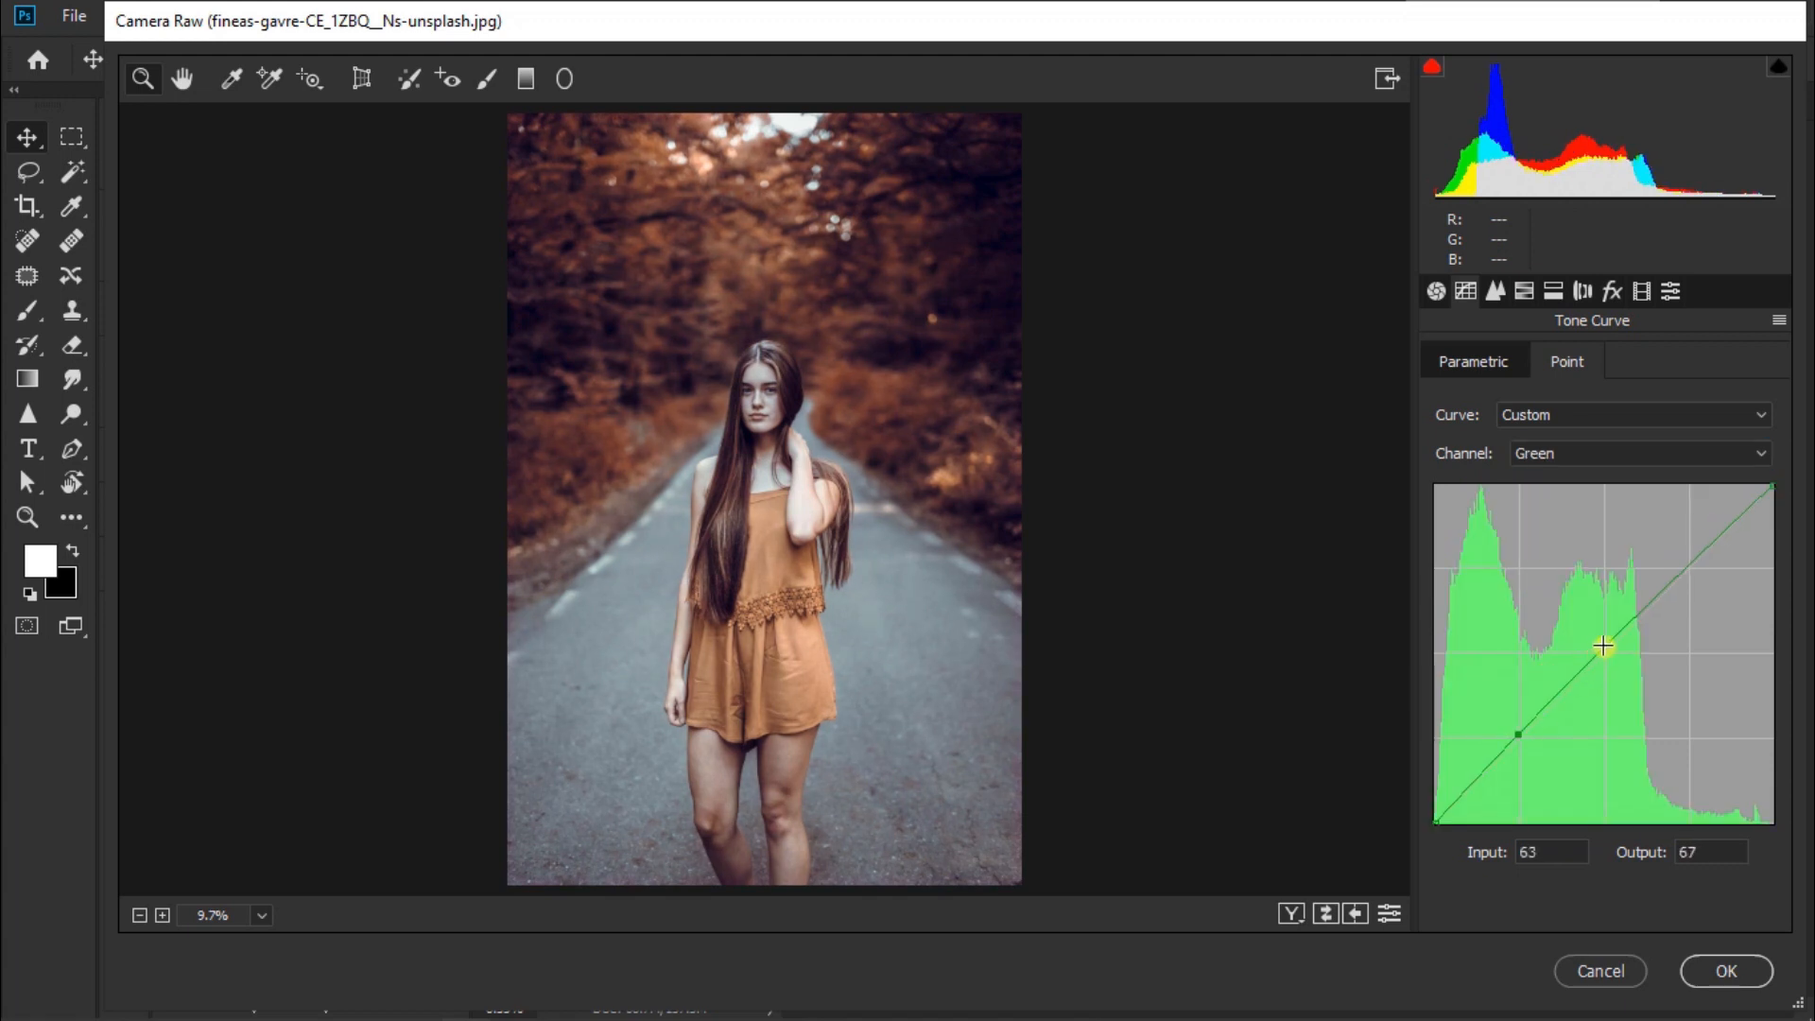
Step: On the Green curve, set the black point to 2/15, the white point to 241/255 and the middle point to 128/142
drag(1439, 800, 1436, 800)
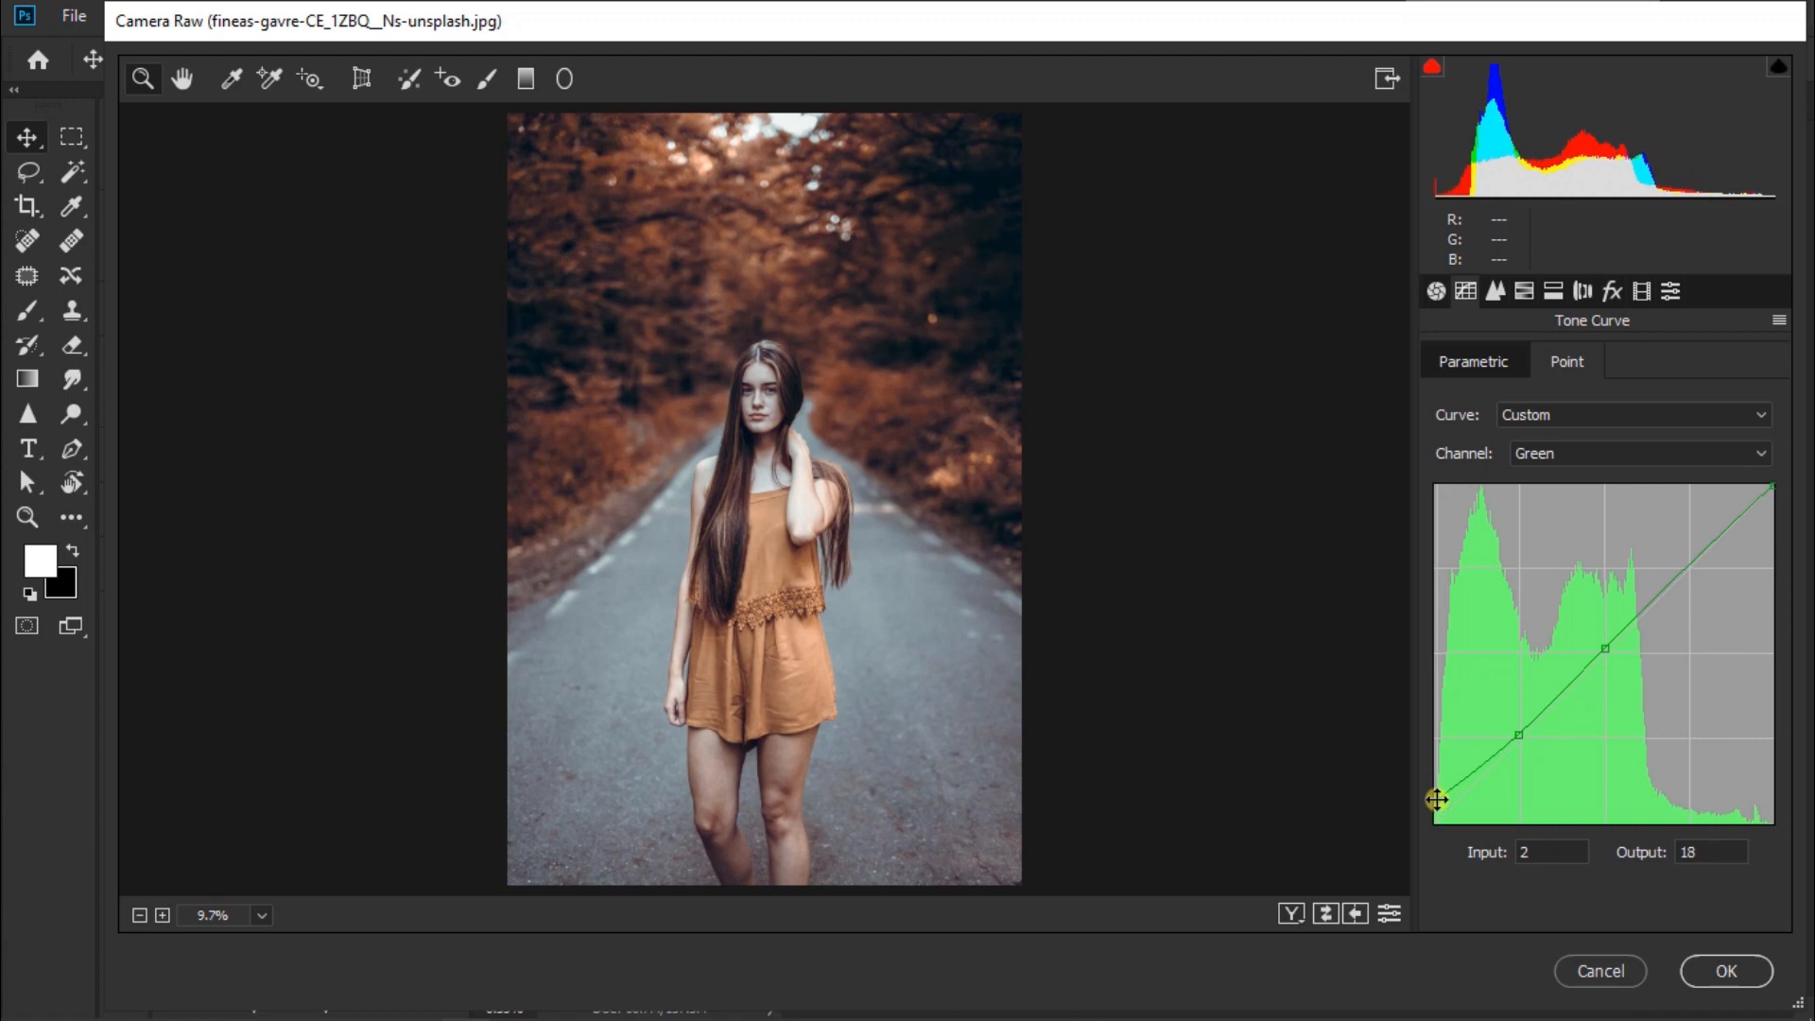
drag(1709, 852, 1637, 847)
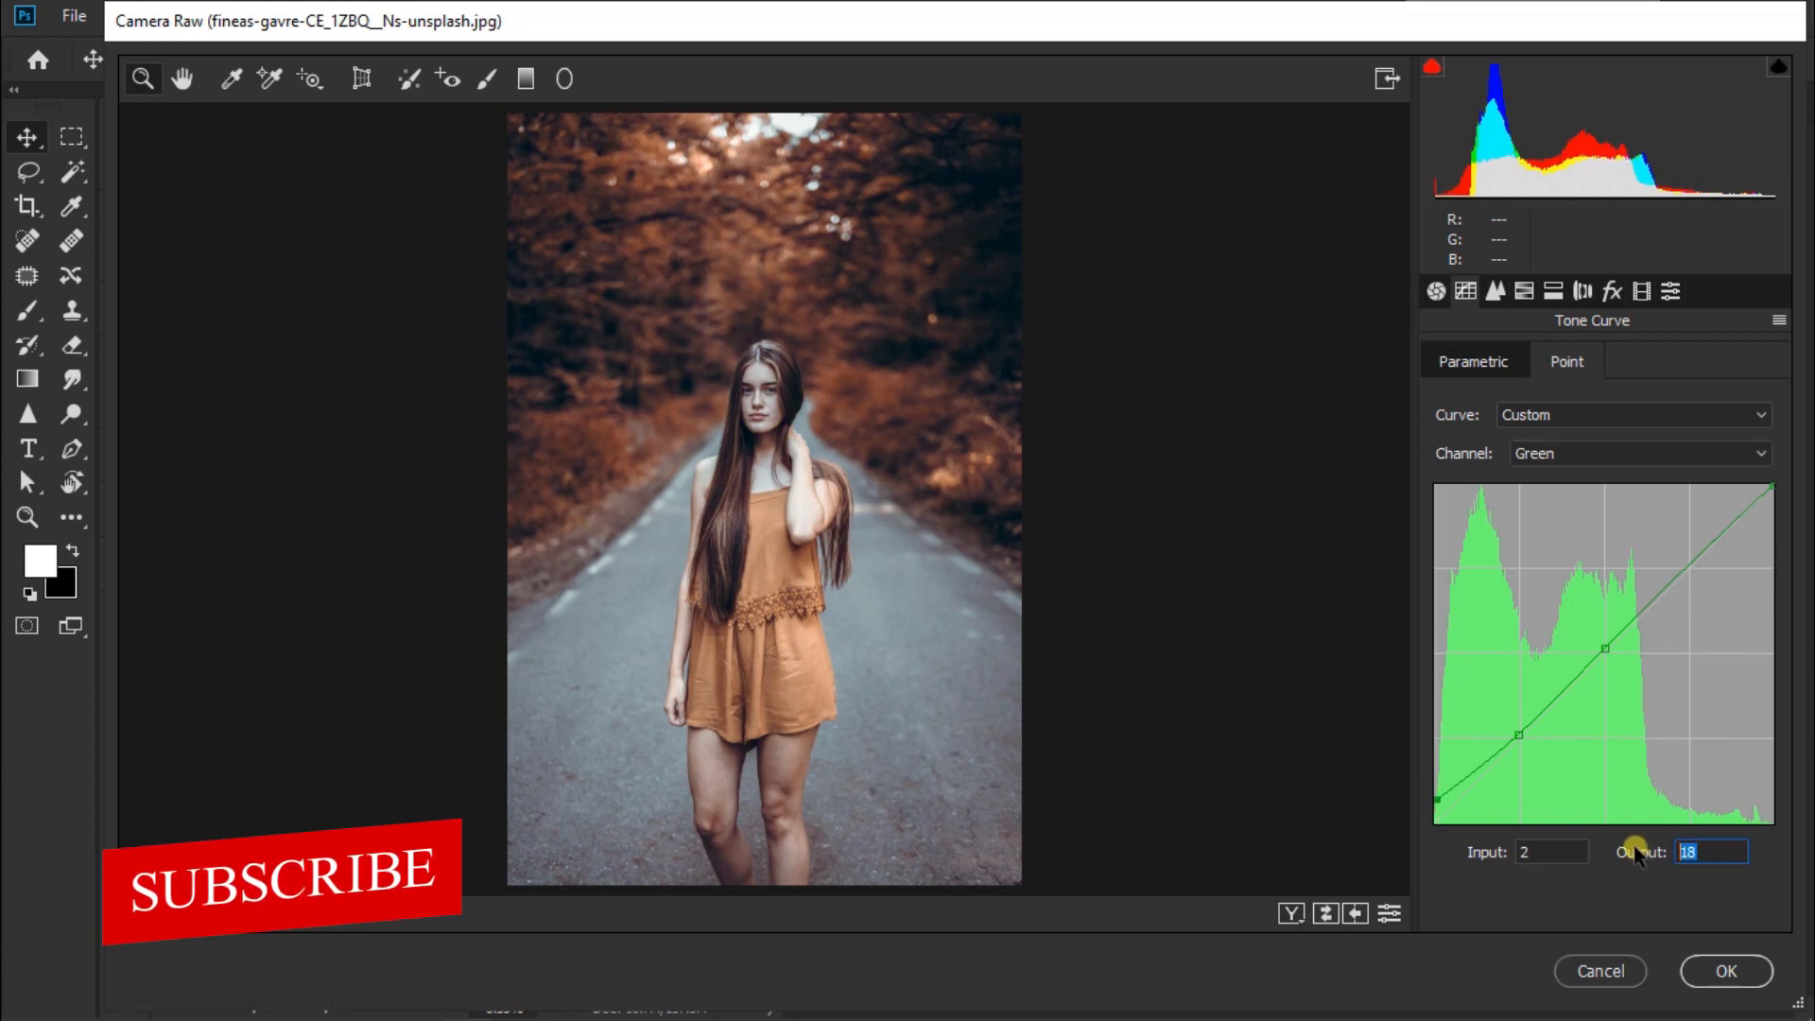
text(15)
key(Return)
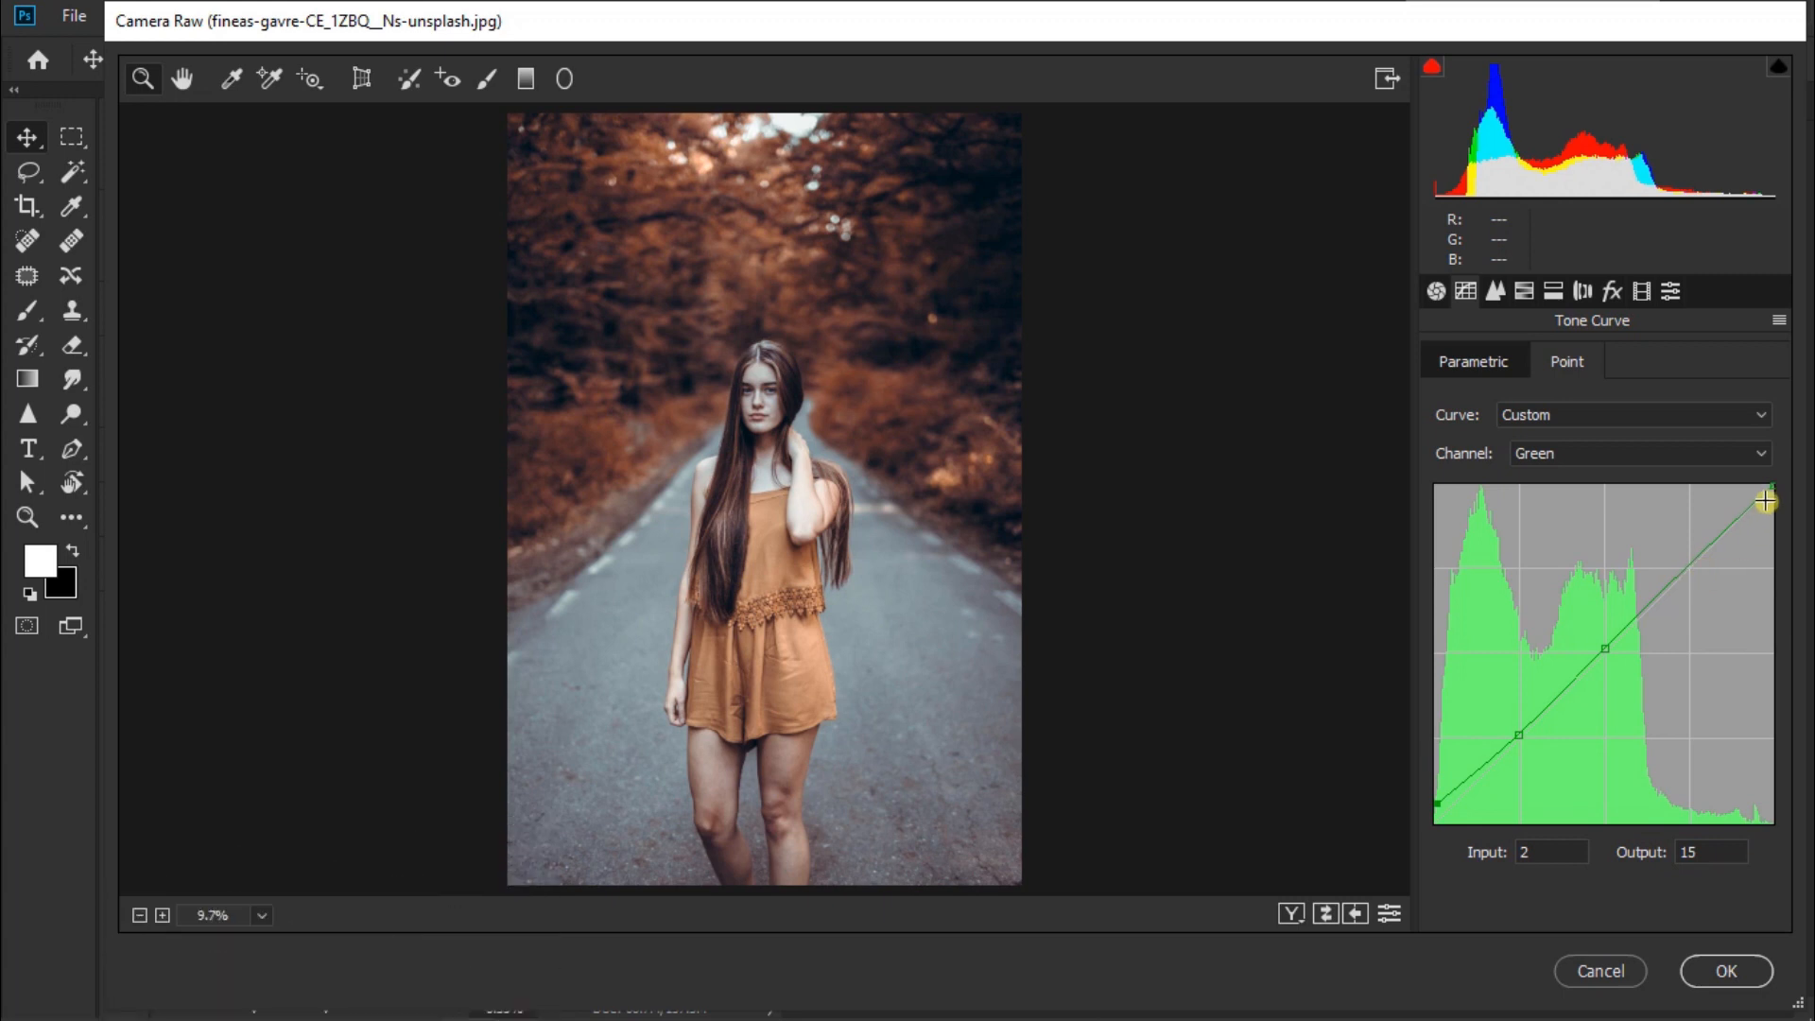
drag(1770, 488, 1755, 470)
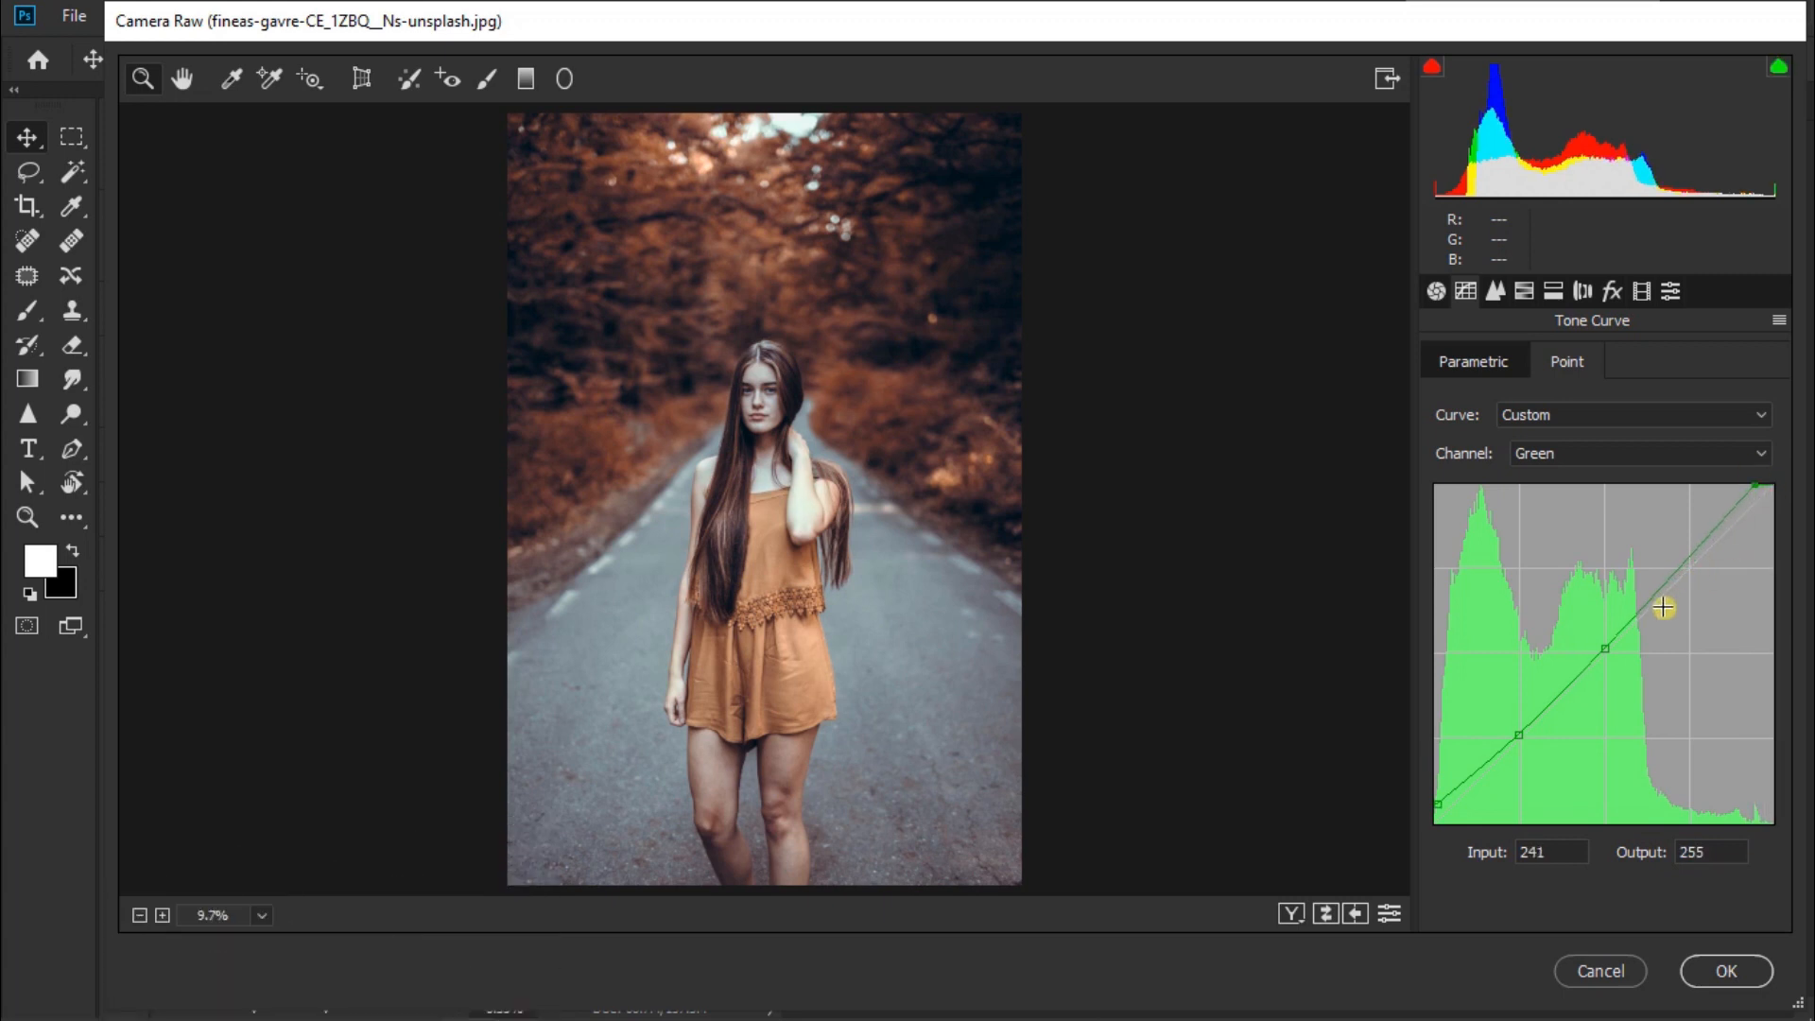
drag(1603, 650, 1604, 636)
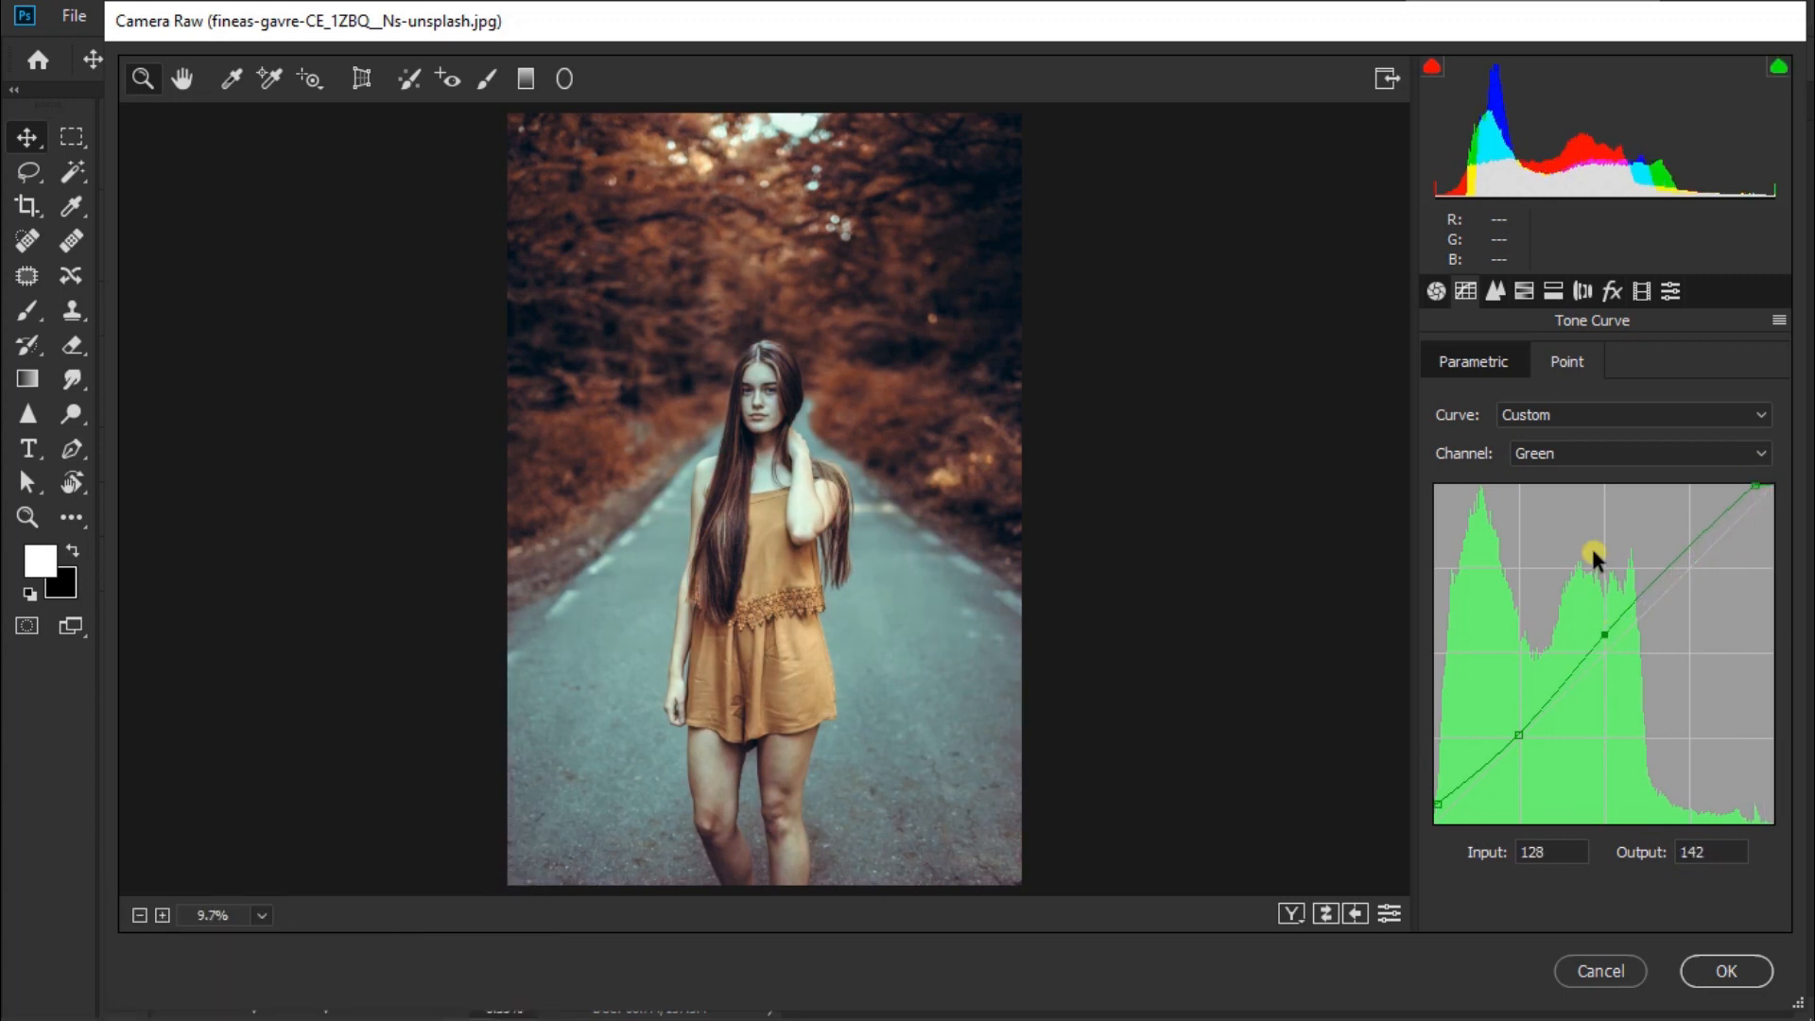
Step: On the RGB curve, lift the black point and add points at 26/27, the quarter crossing and the middle
click(1571, 455)
click(1547, 498)
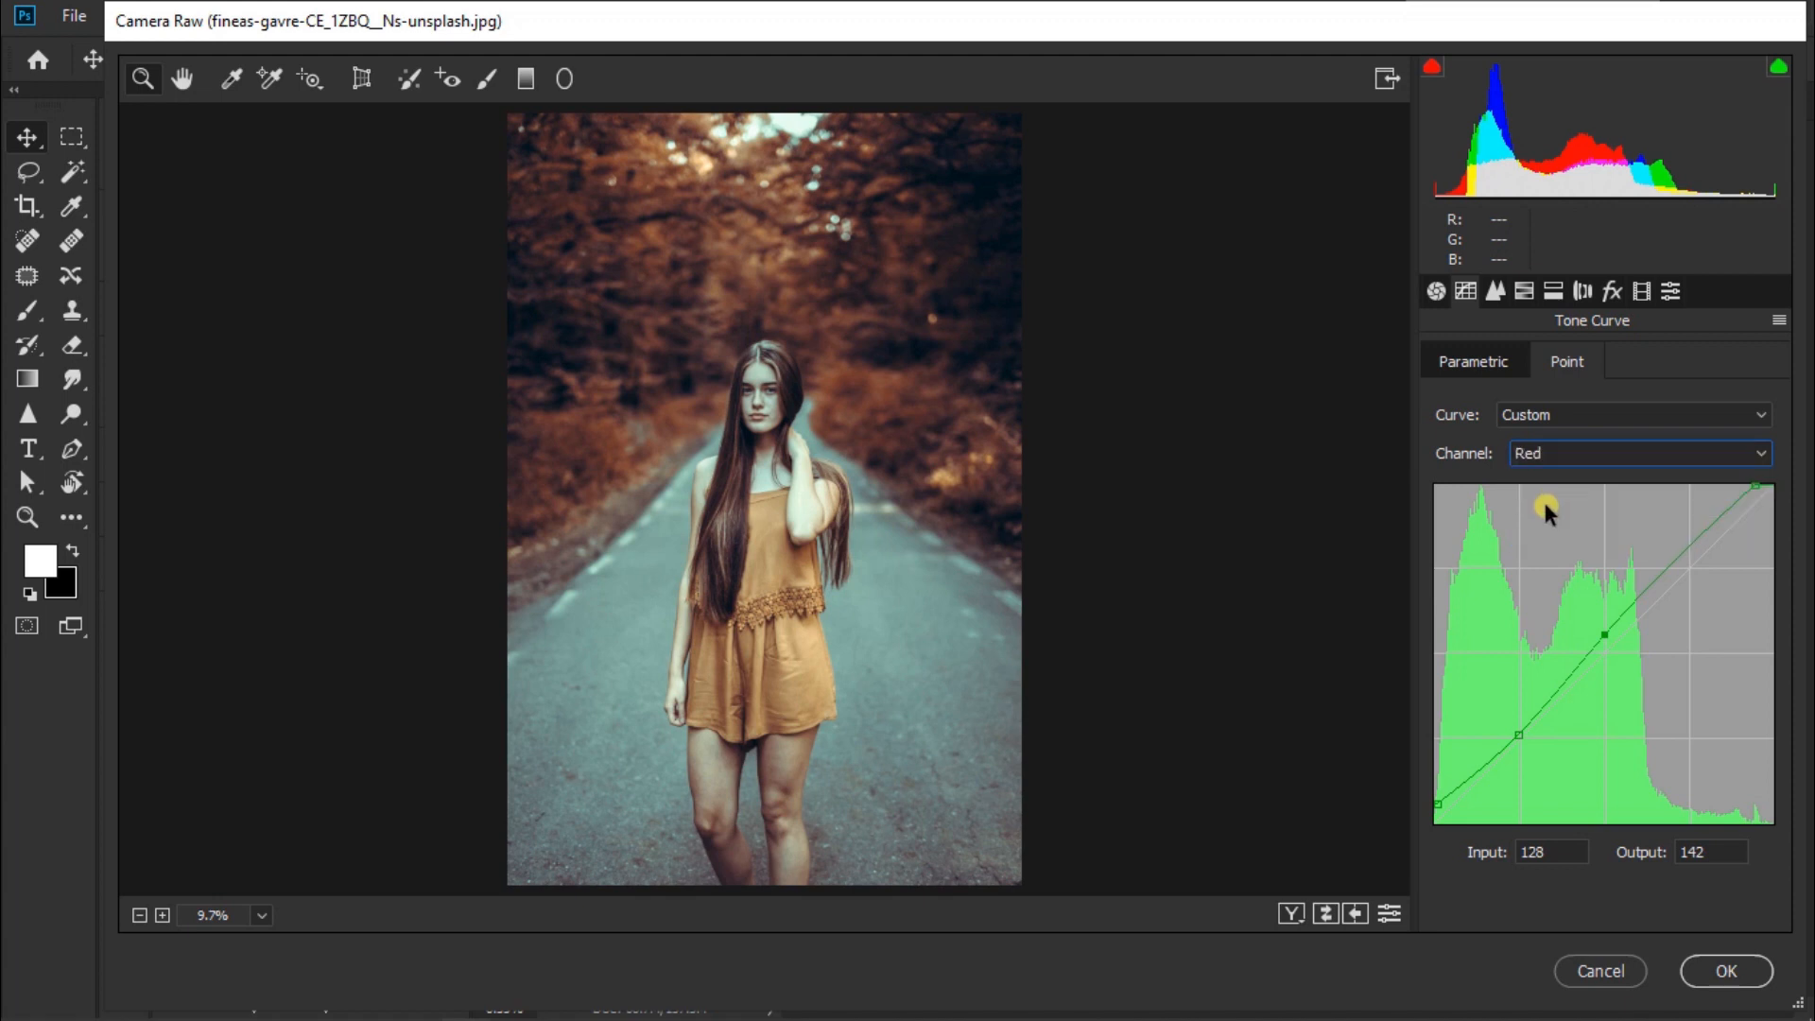
click(1543, 460)
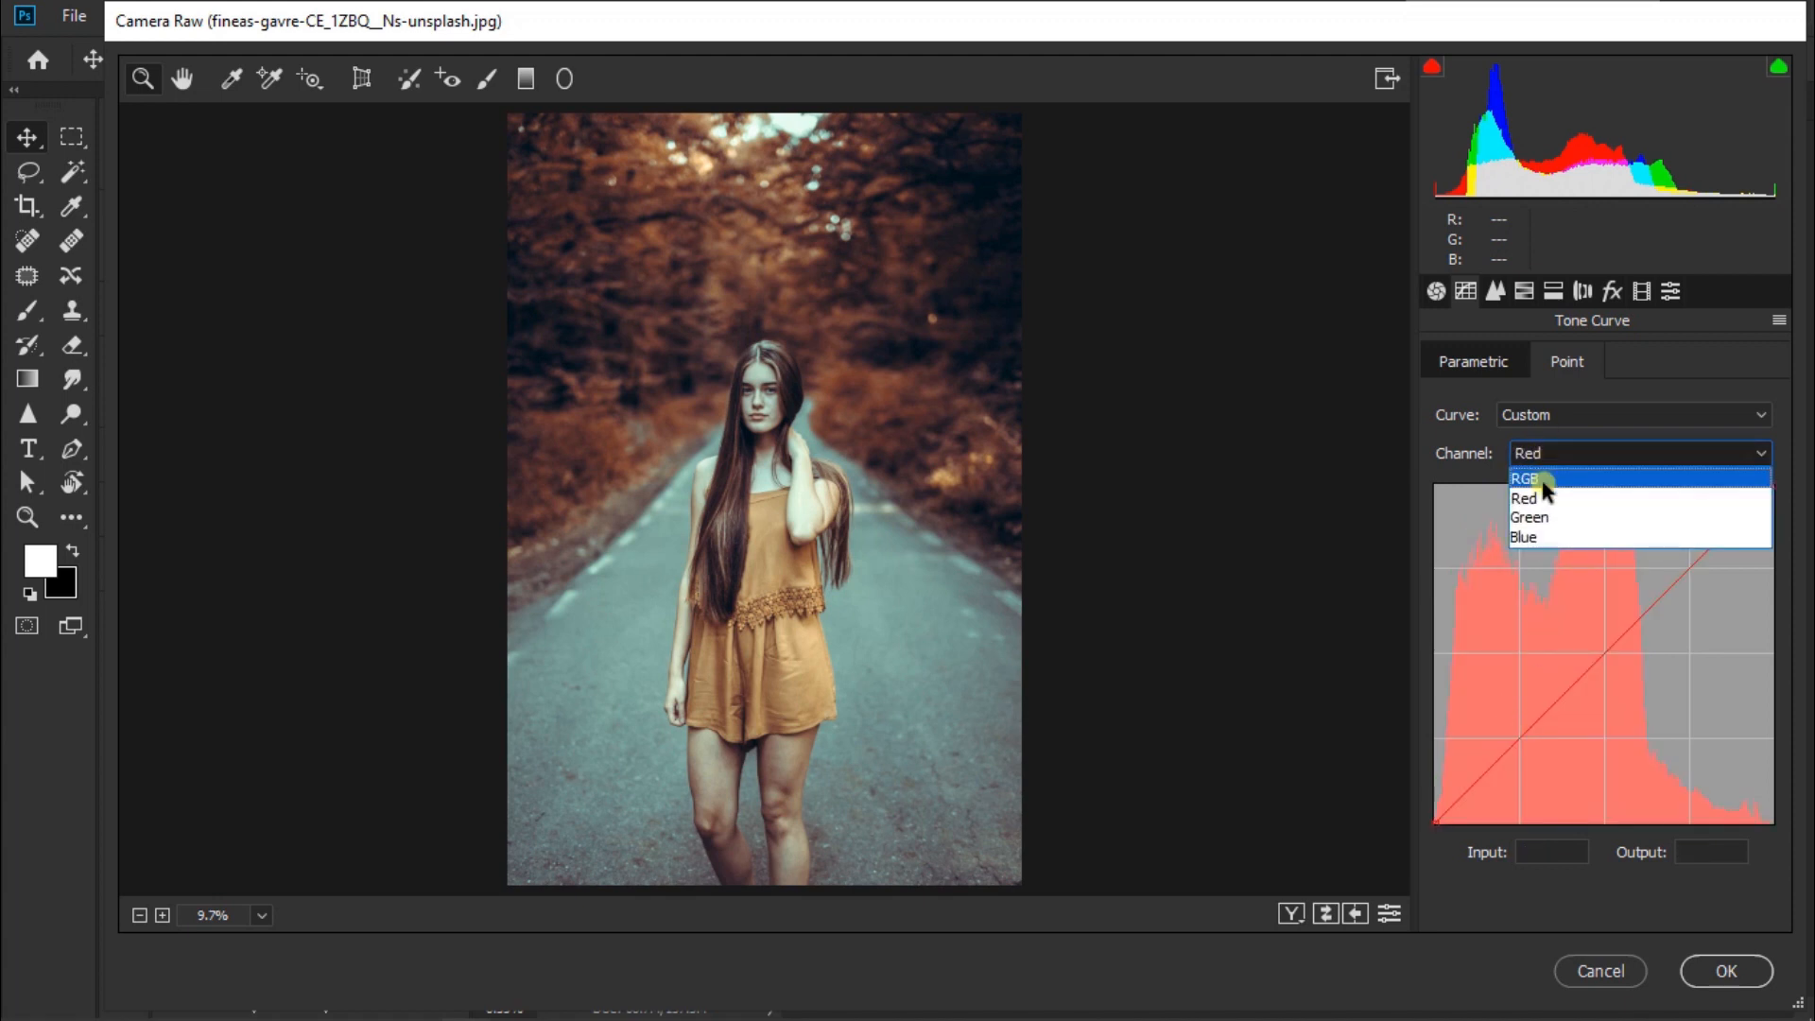
click(1541, 477)
click(1517, 736)
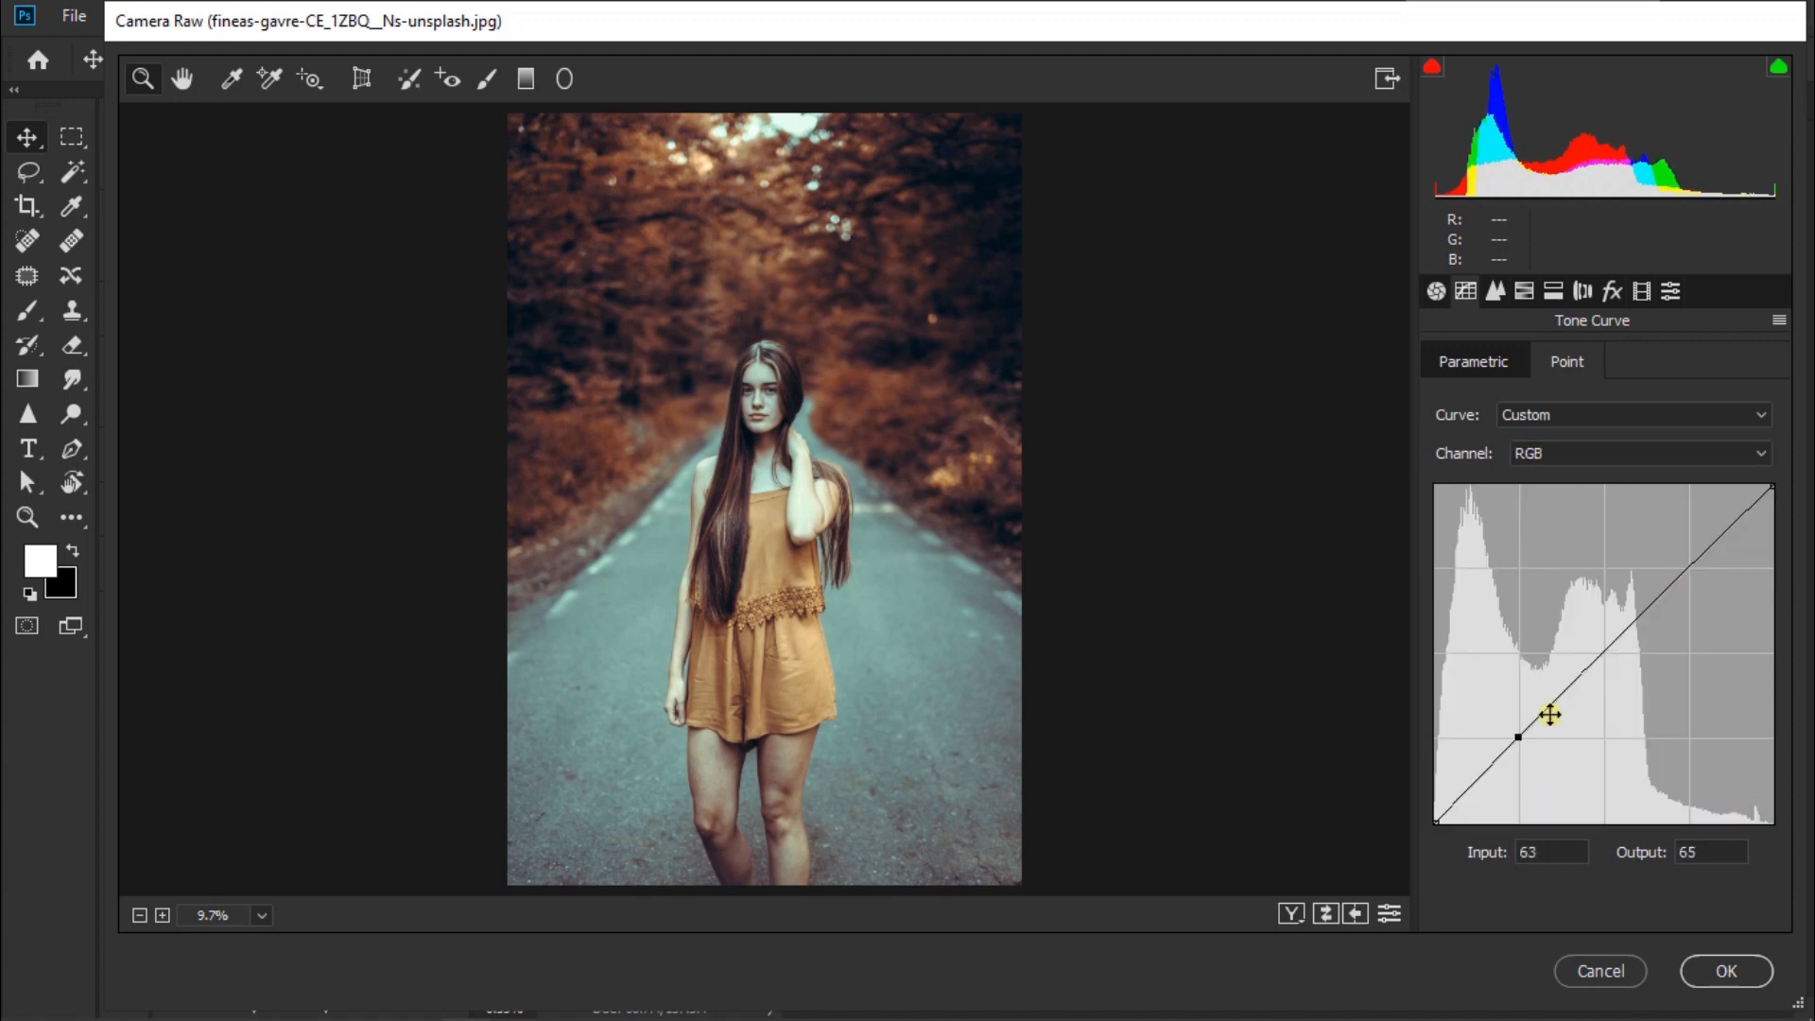
click(1606, 647)
drag(1436, 809, 1467, 787)
click(1467, 779)
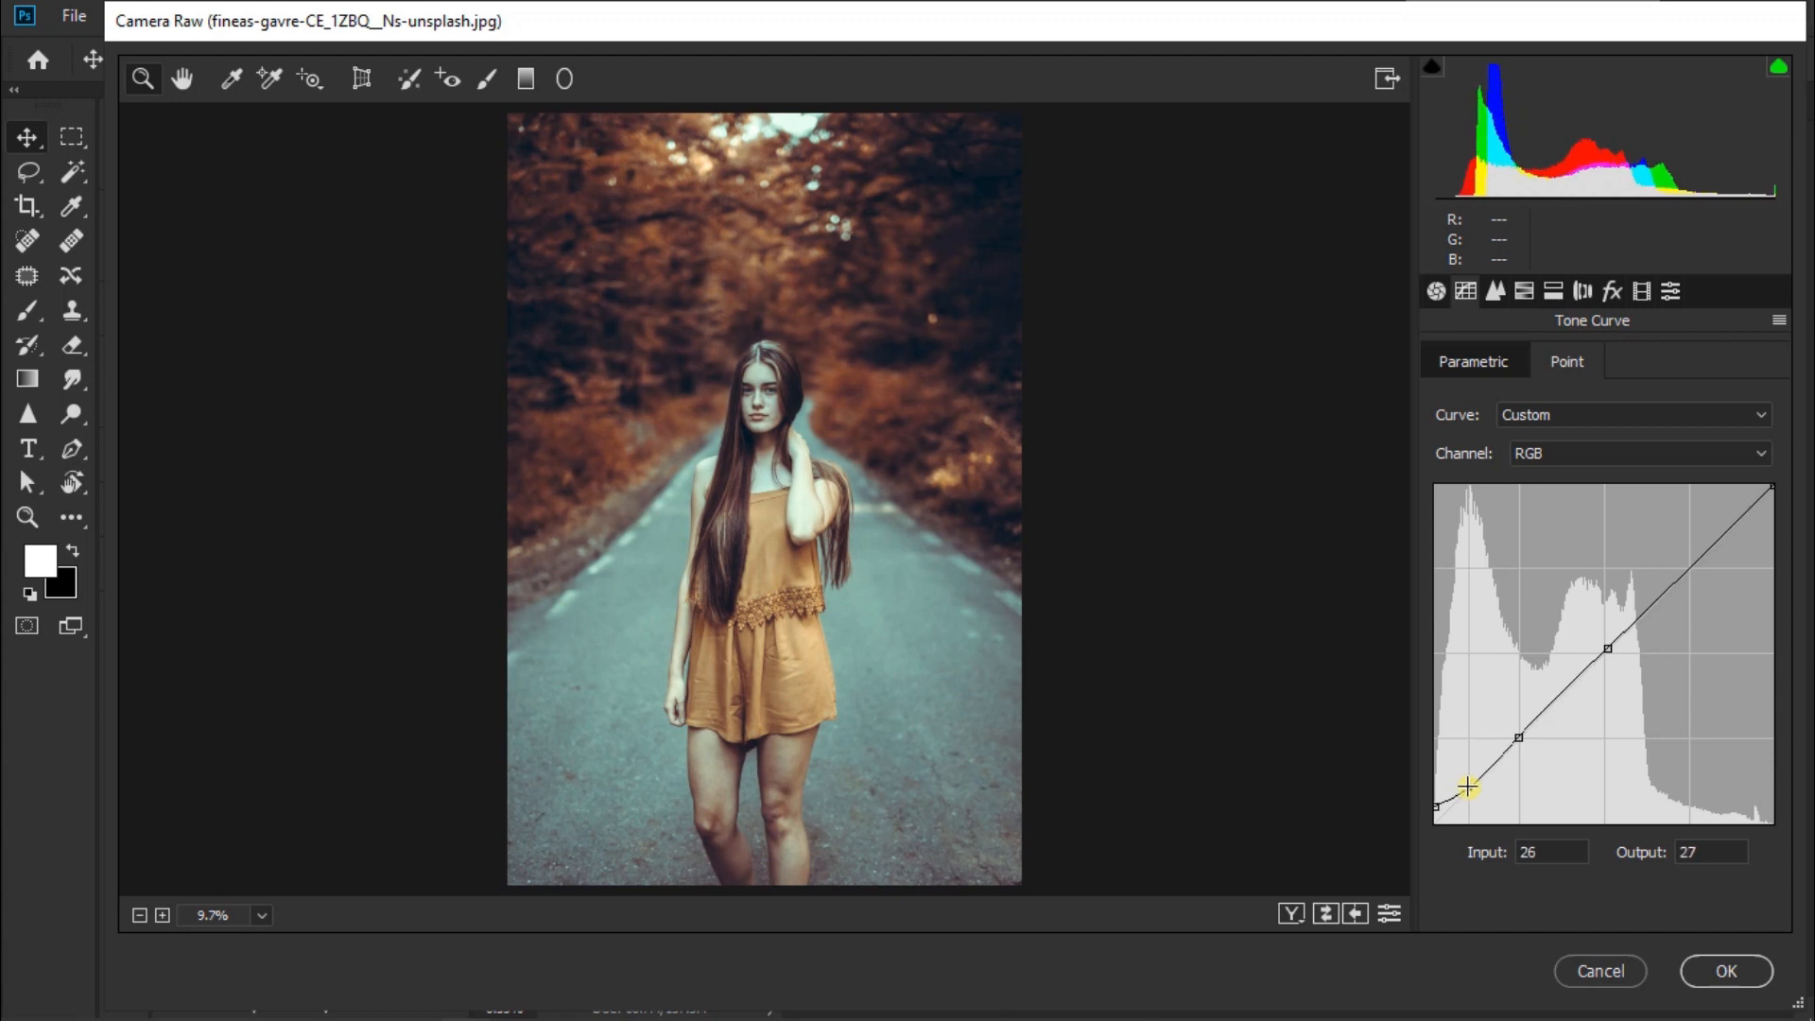
Step: Brighten the RGB curve with a raised three-quarter point, a higher middle point and the quarter point at 64/73
drag(1689, 559, 1692, 550)
drag(1604, 647, 1602, 635)
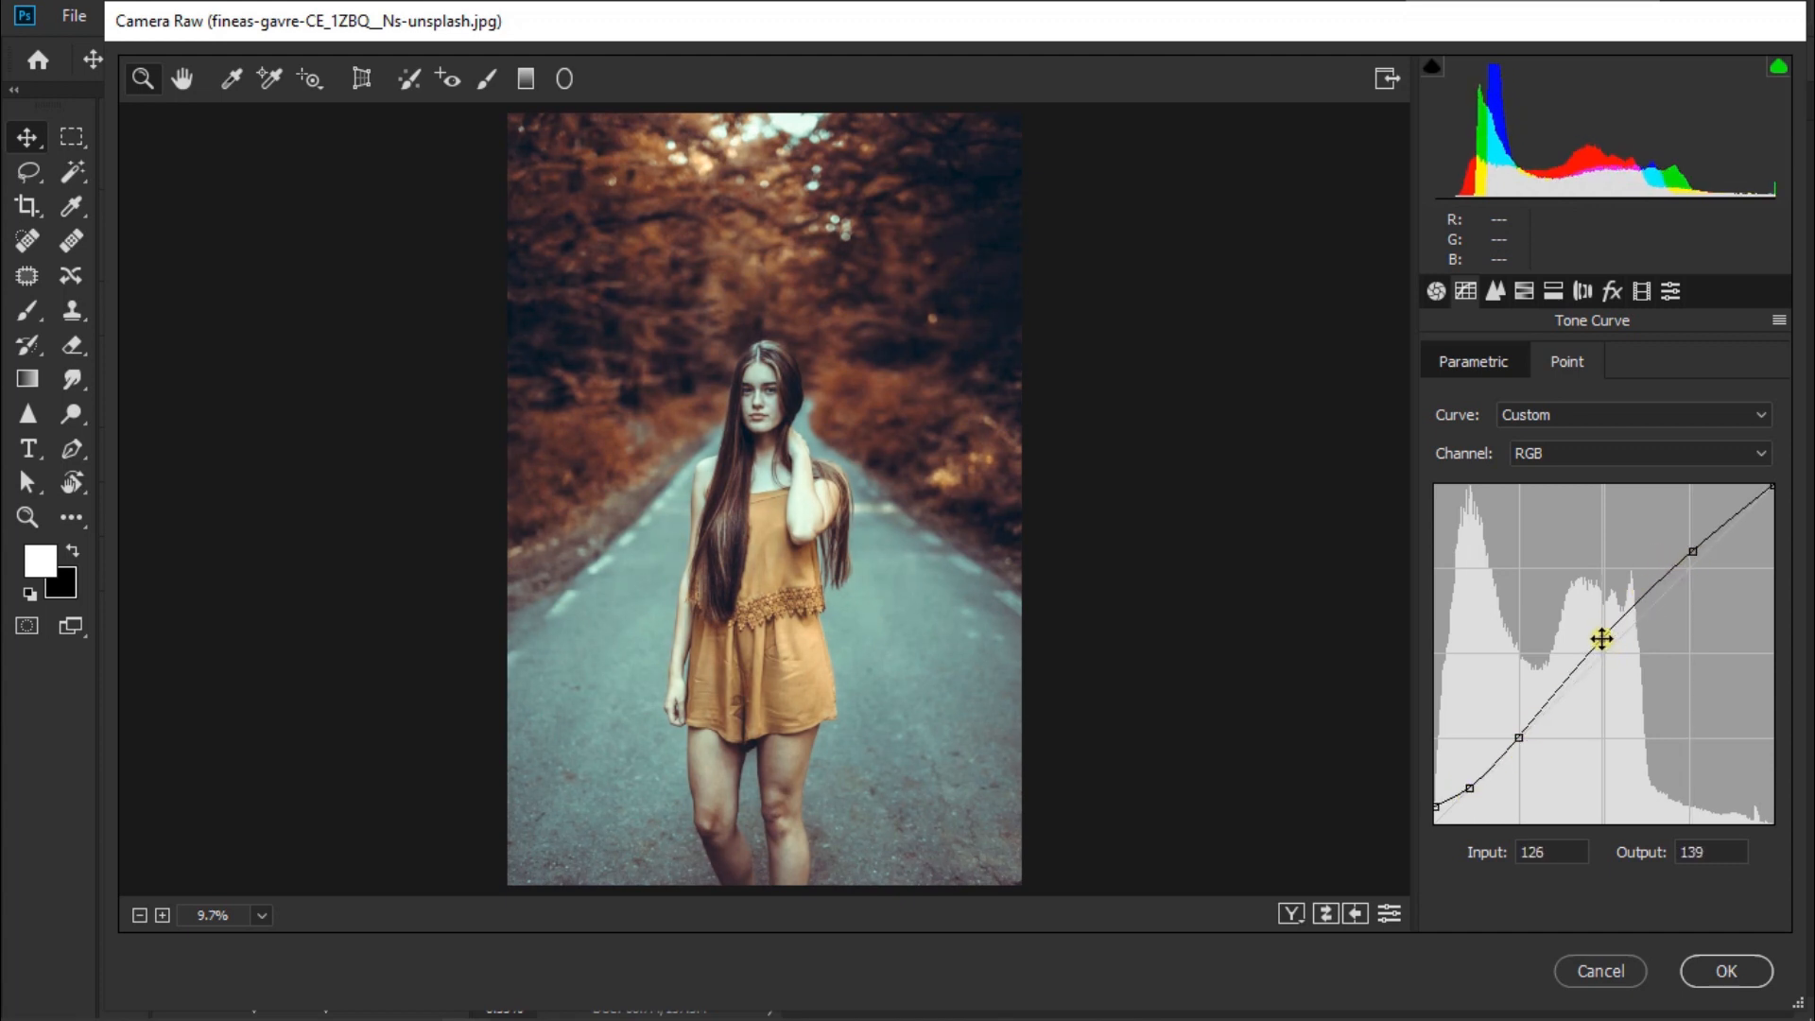
drag(1519, 733, 1519, 726)
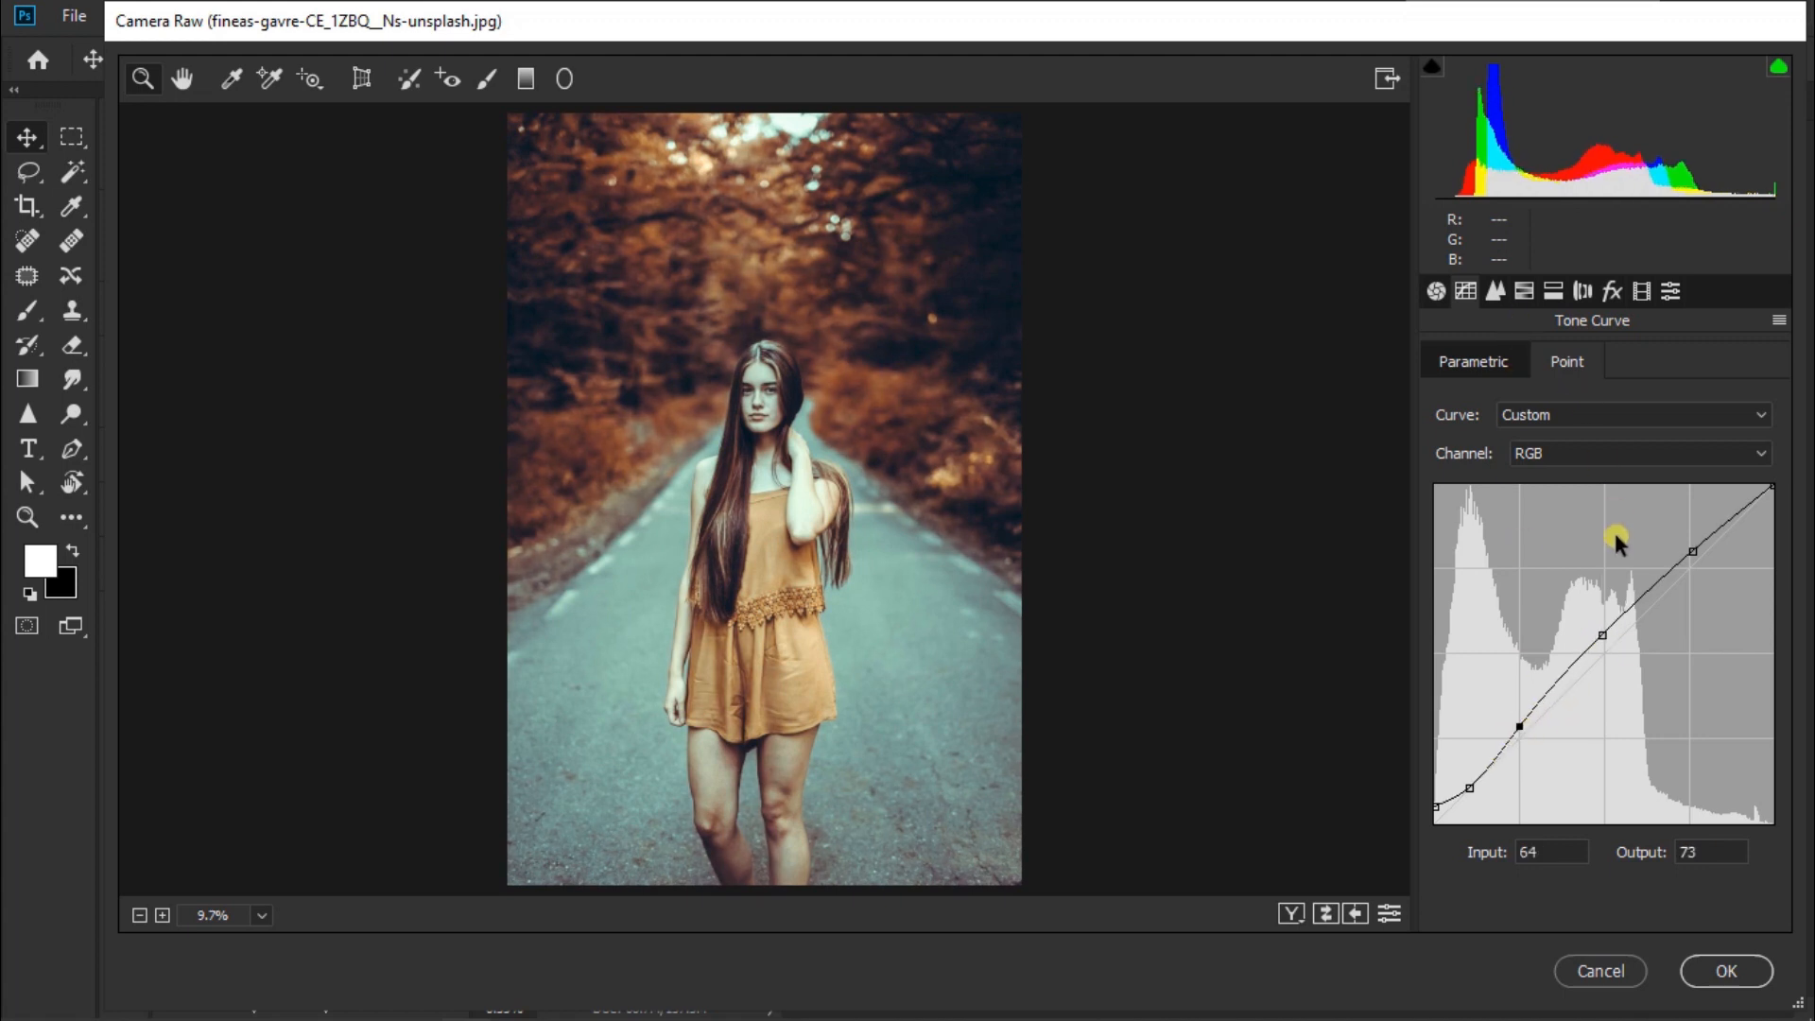
Step: Apply the Camera Raw grade to the Background copy layer and compare the result with the original image
click(1436, 291)
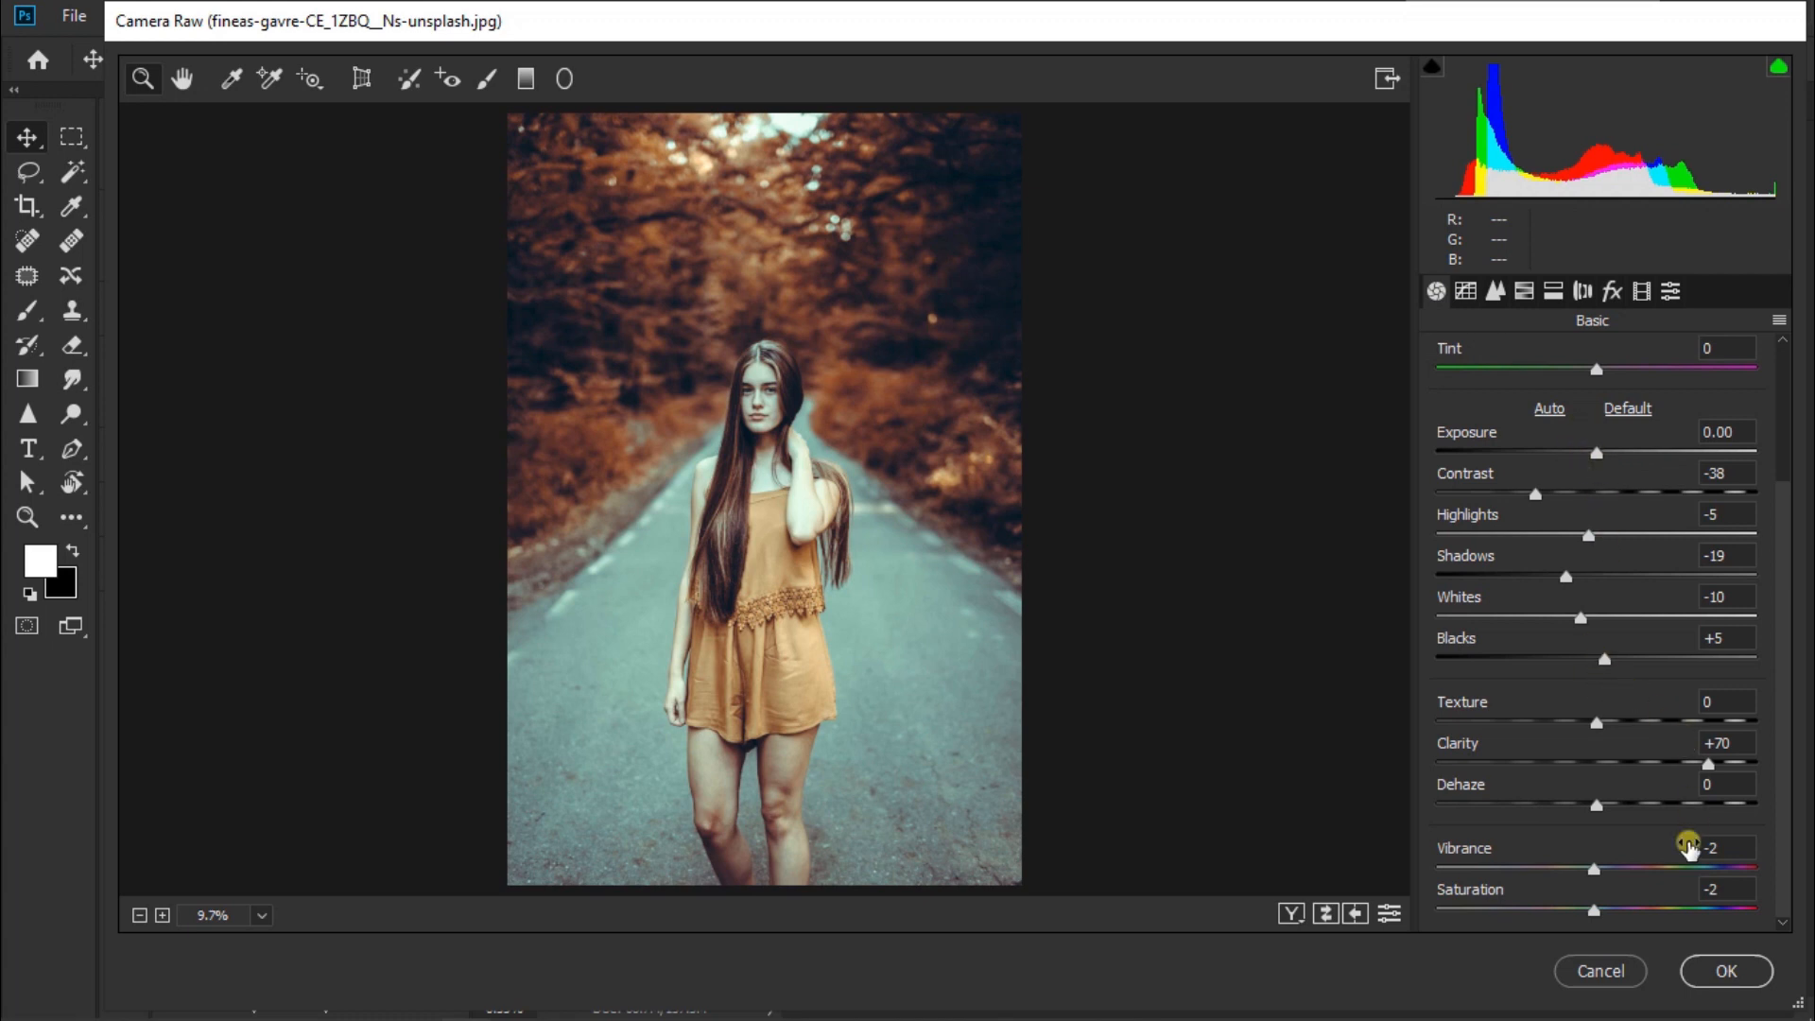
click(1289, 913)
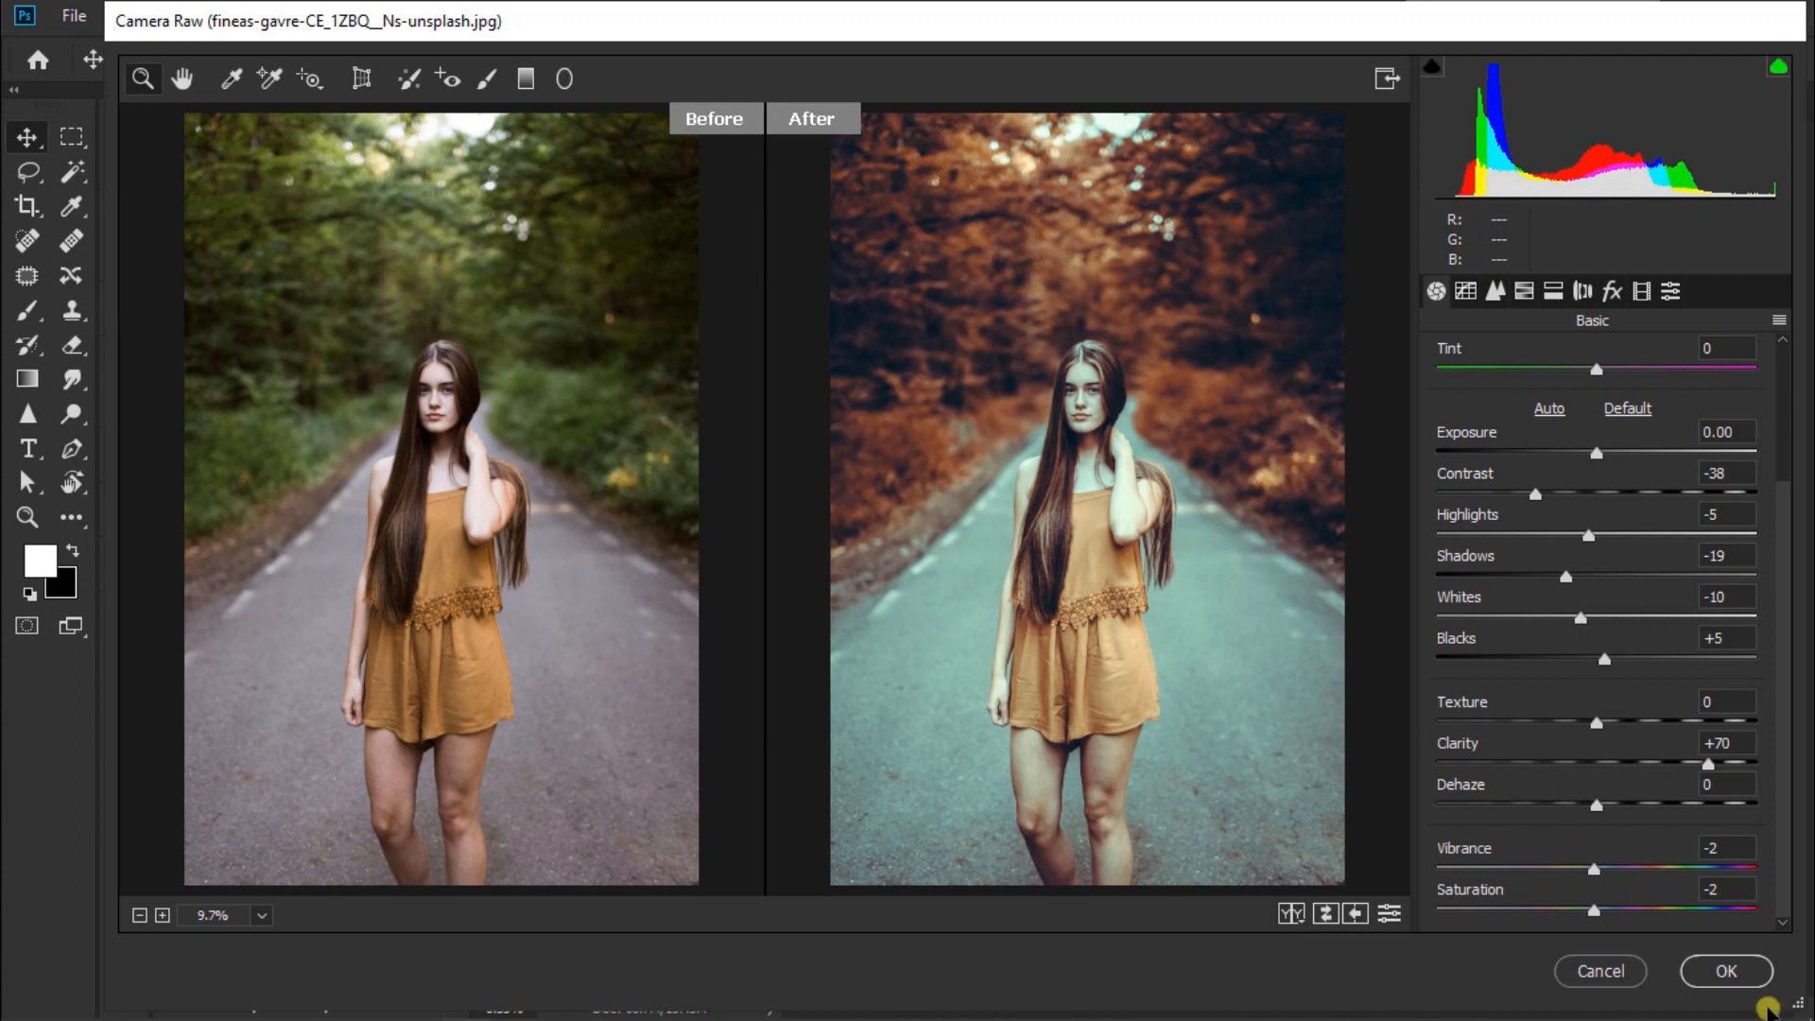
click(1726, 971)
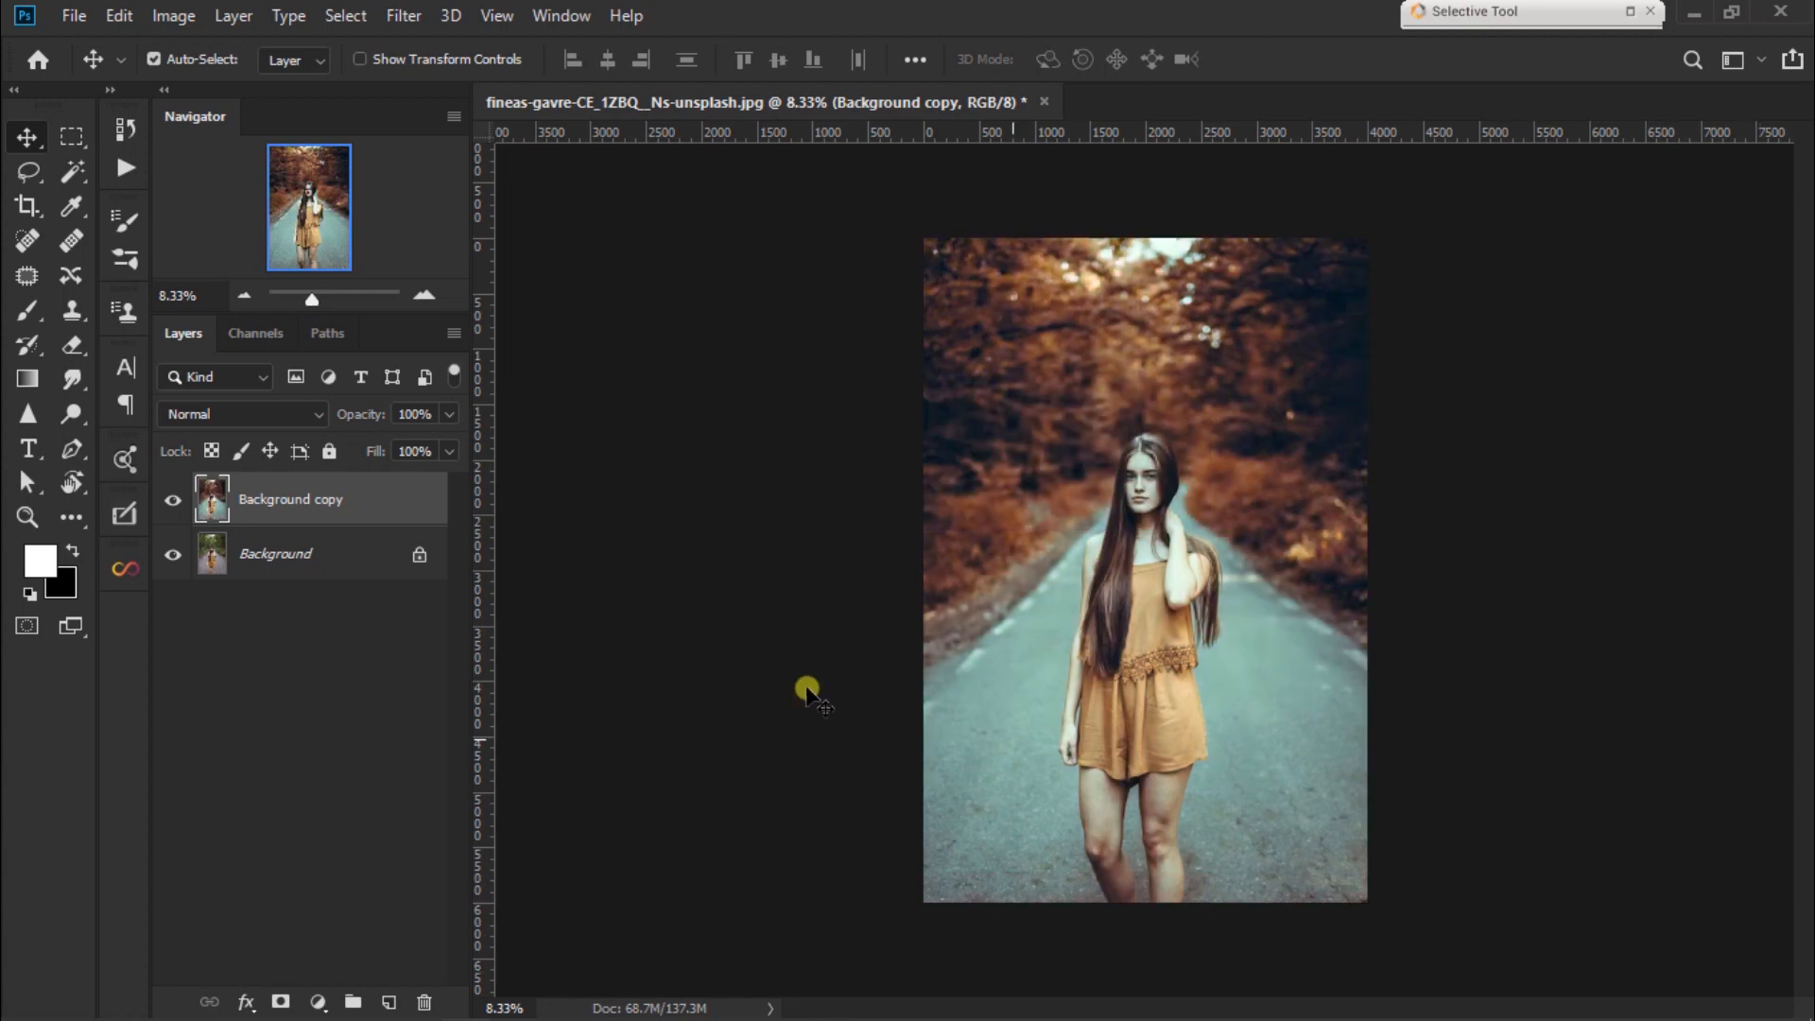
click(173, 499)
click(173, 499)
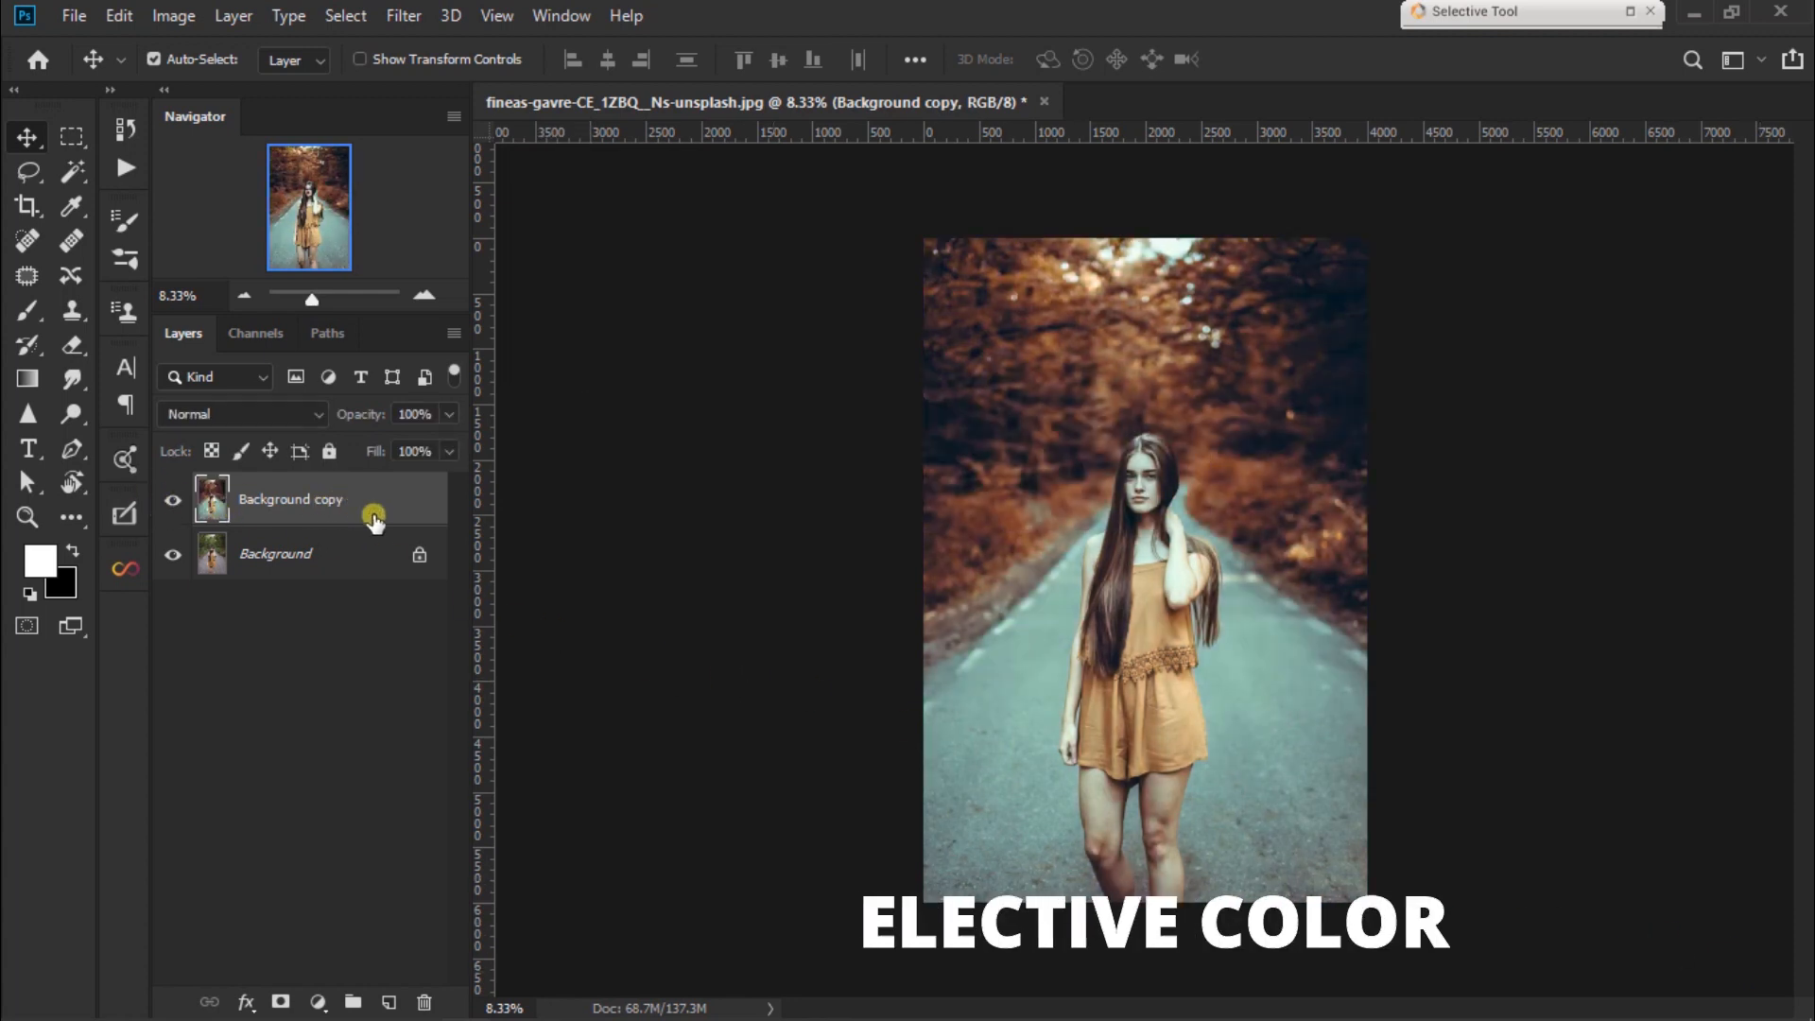
Step: Add a Selective Color adjustment layer with Yellows at Cyan -55, Magenta +42, Yellow +17 and Black +10
click(317, 1001)
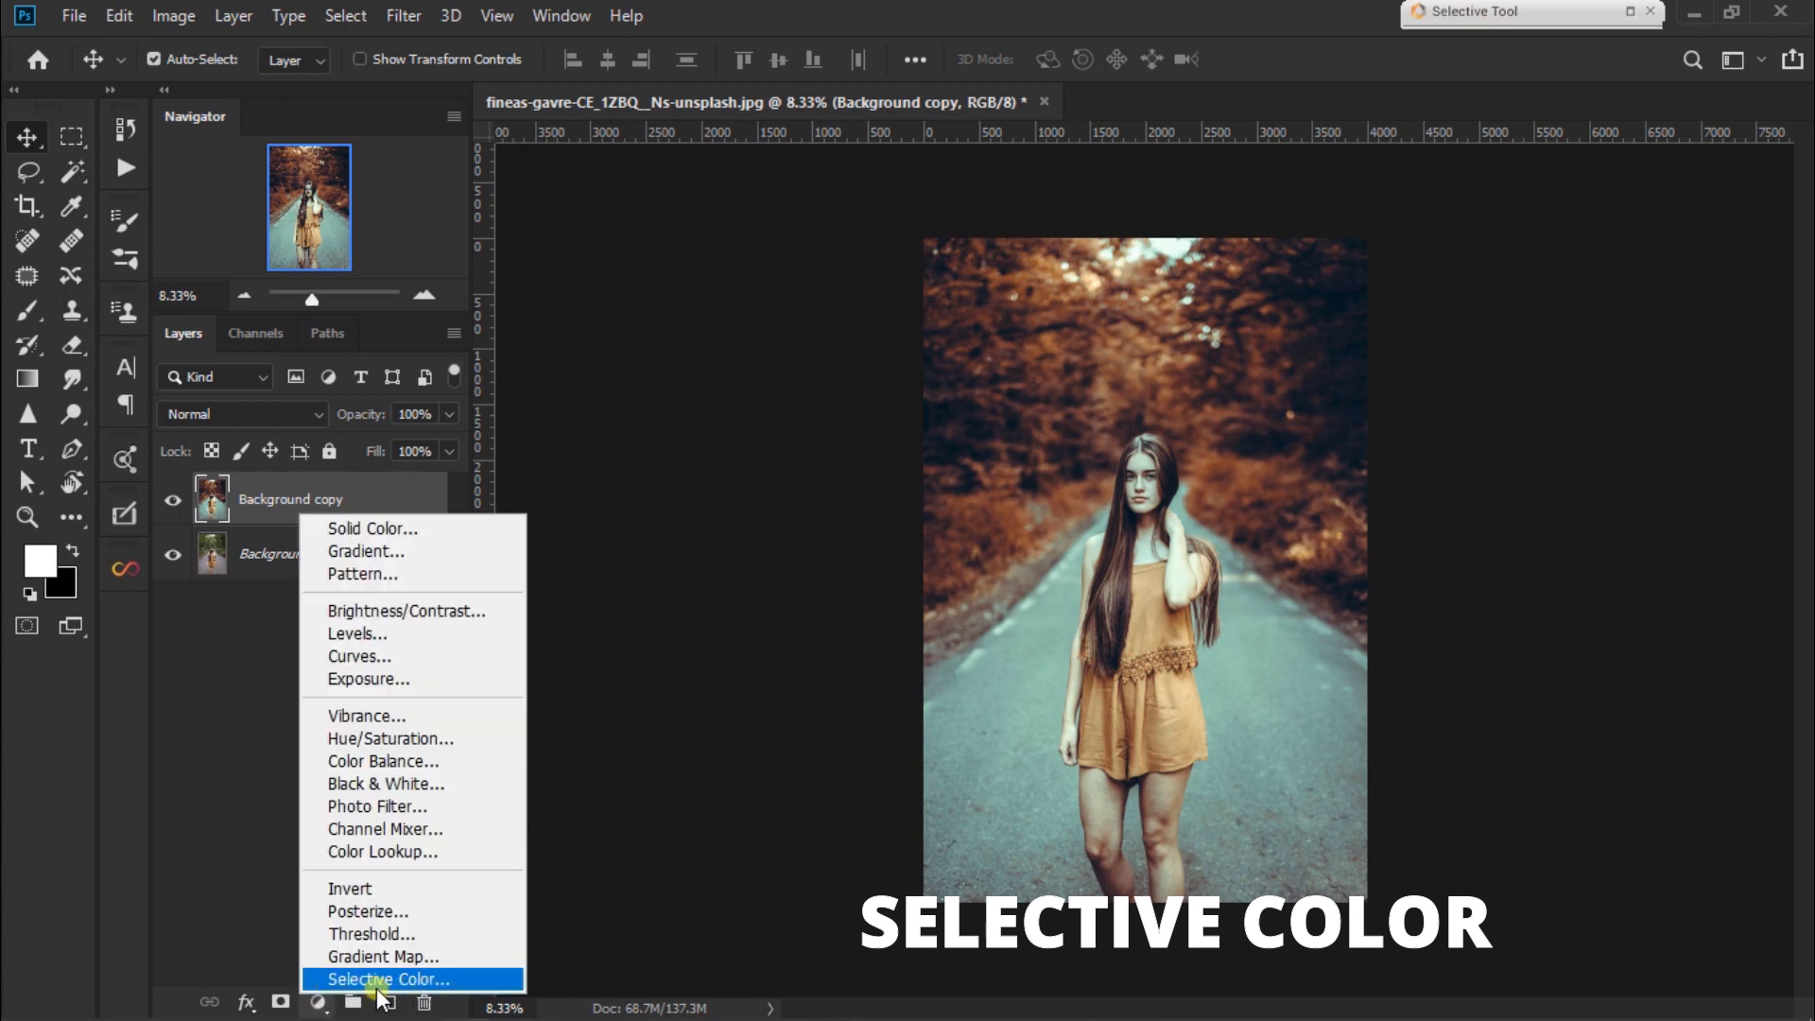
click(391, 979)
click(1626, 302)
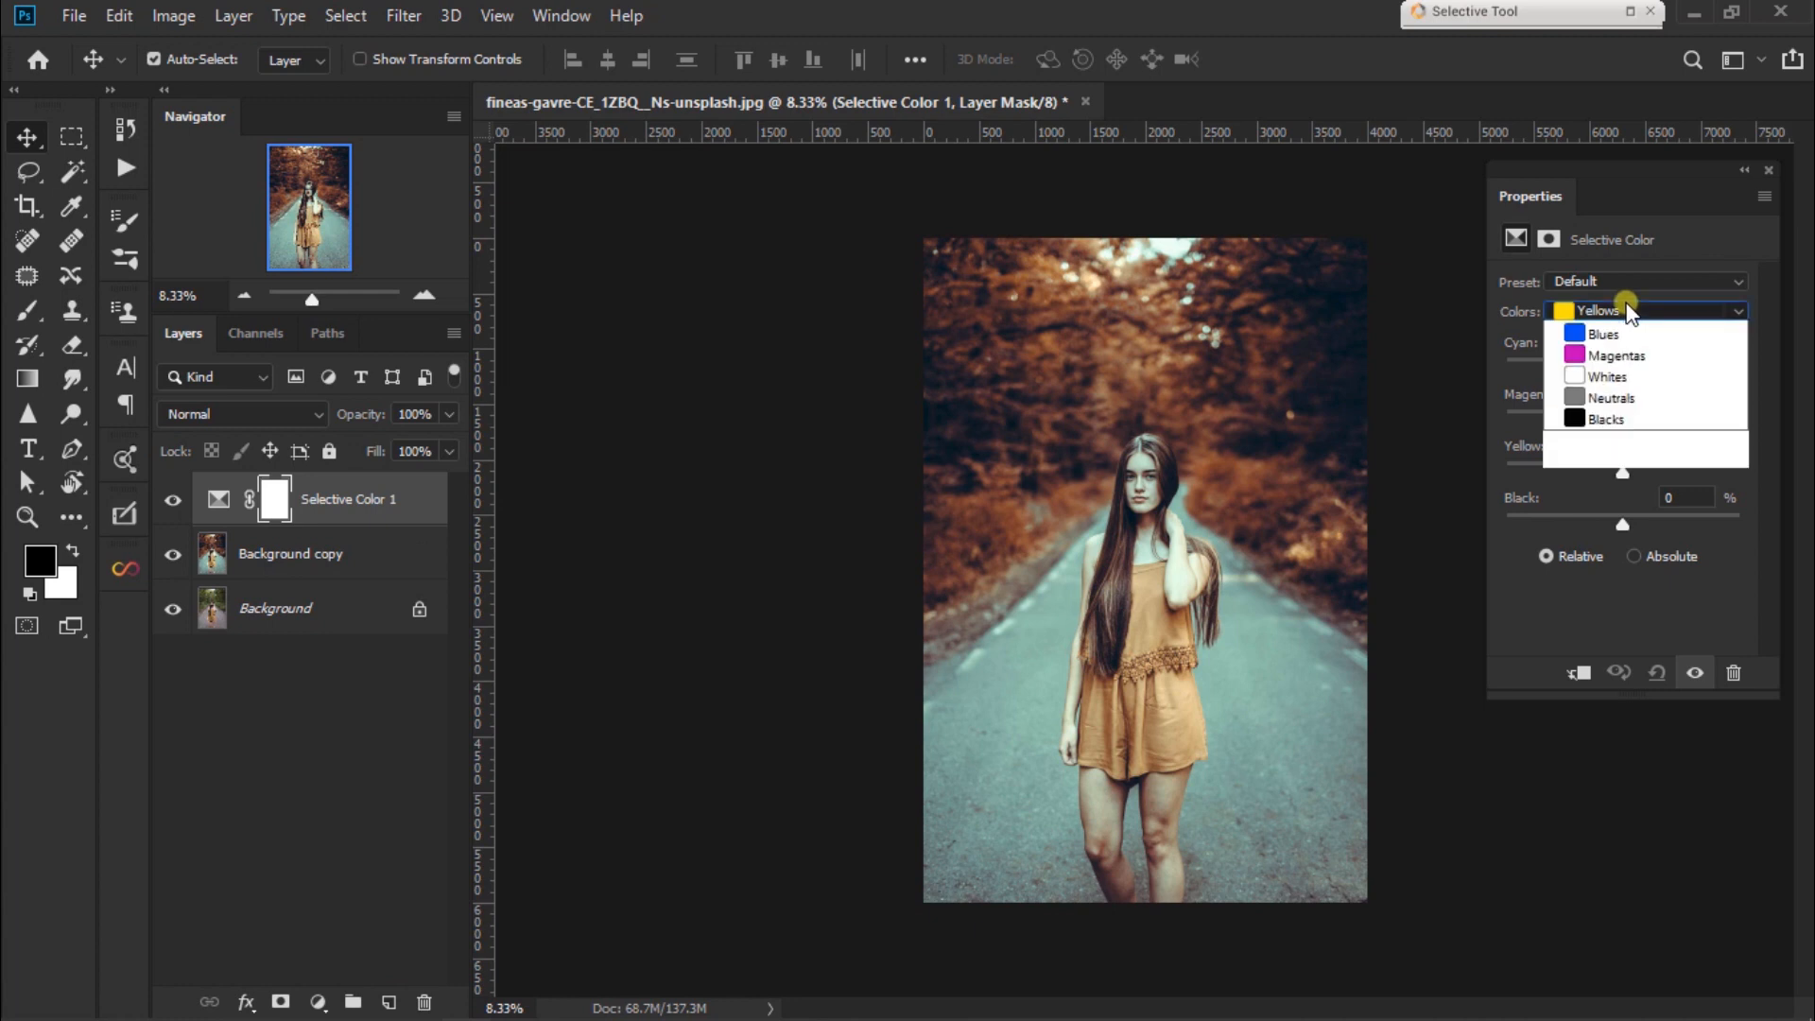
click(1614, 356)
drag(1614, 373, 1632, 368)
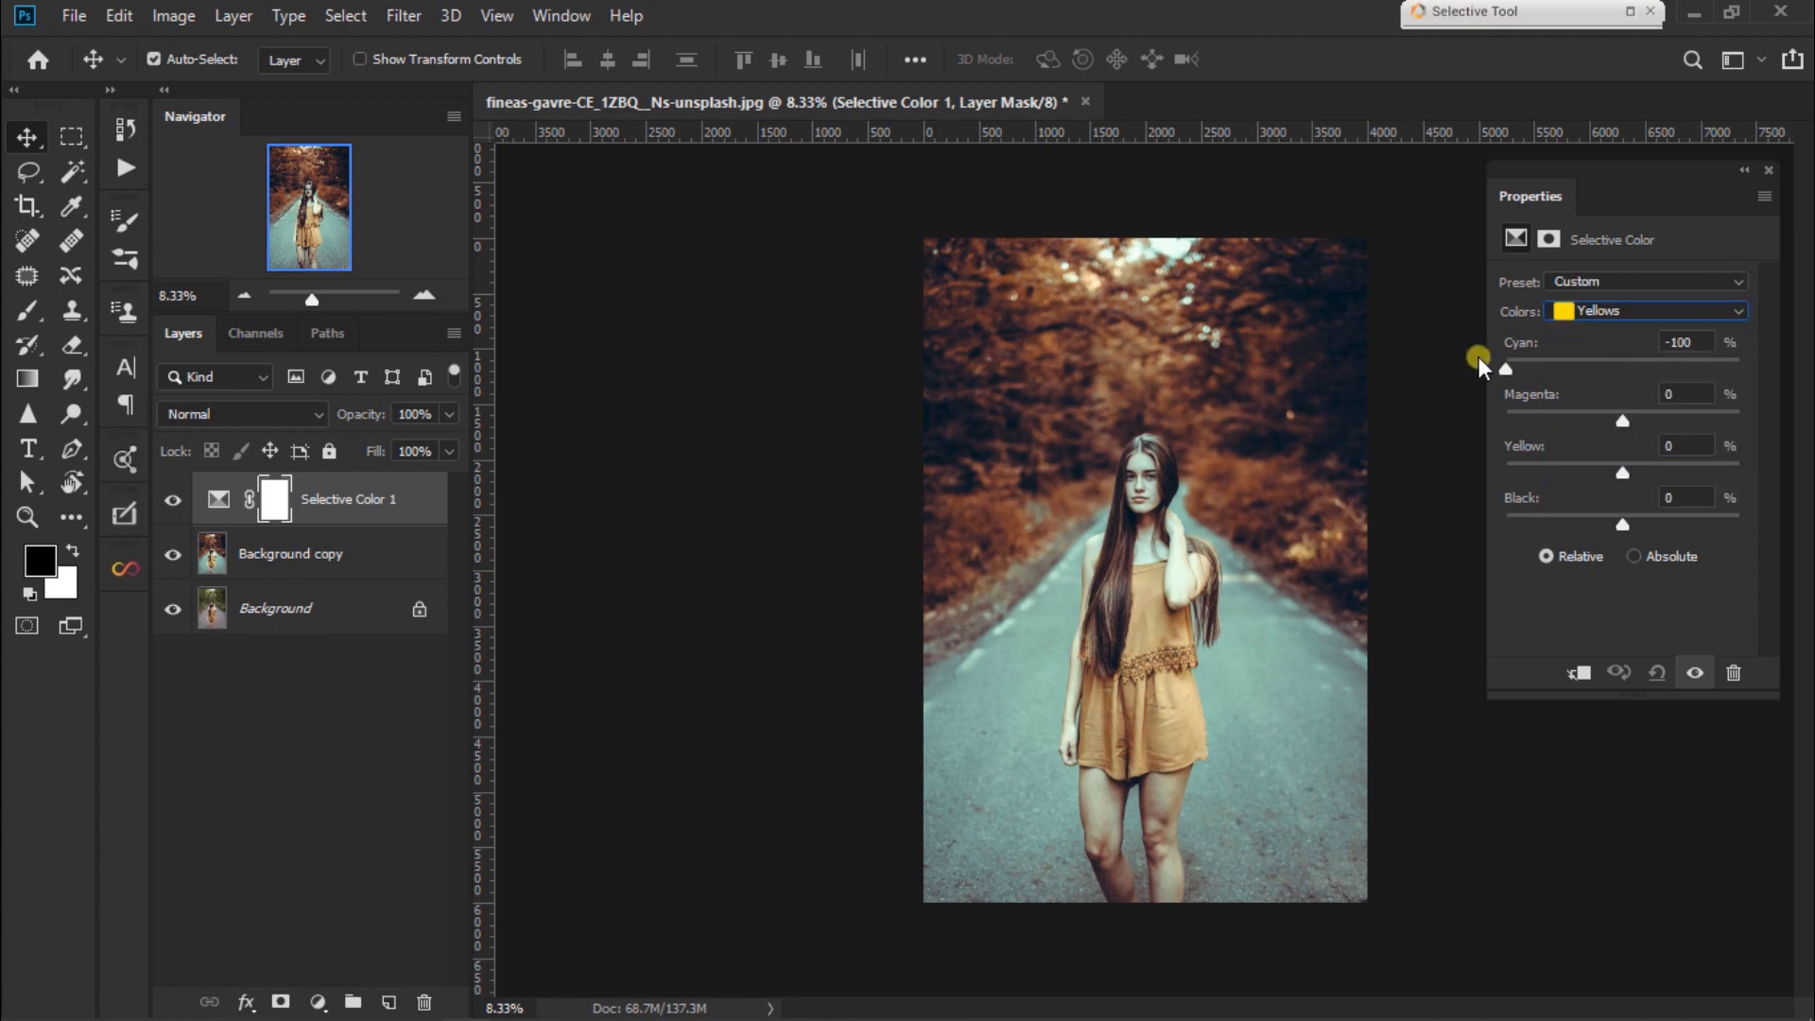
drag(1506, 369, 1557, 357)
mouse_move(1691, 422)
mouse_down()
mouse_move(1563, 416)
mouse_move(1676, 418)
mouse_up()
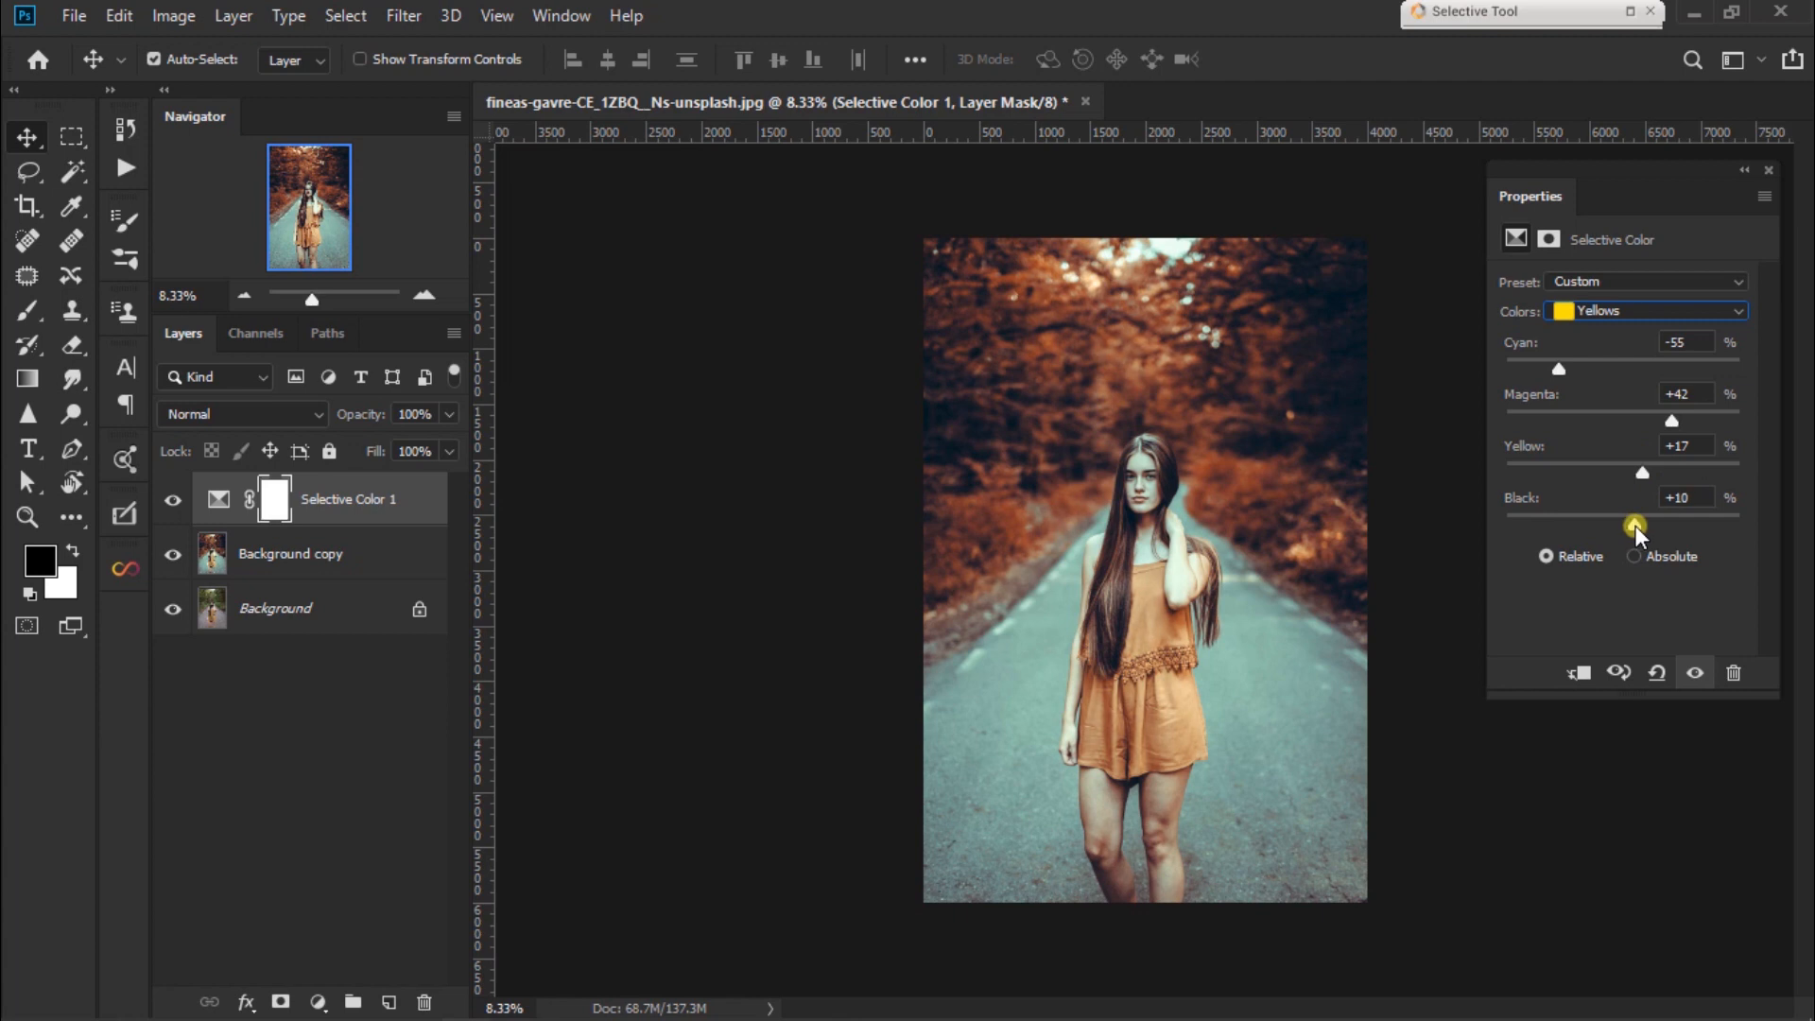
click(1765, 173)
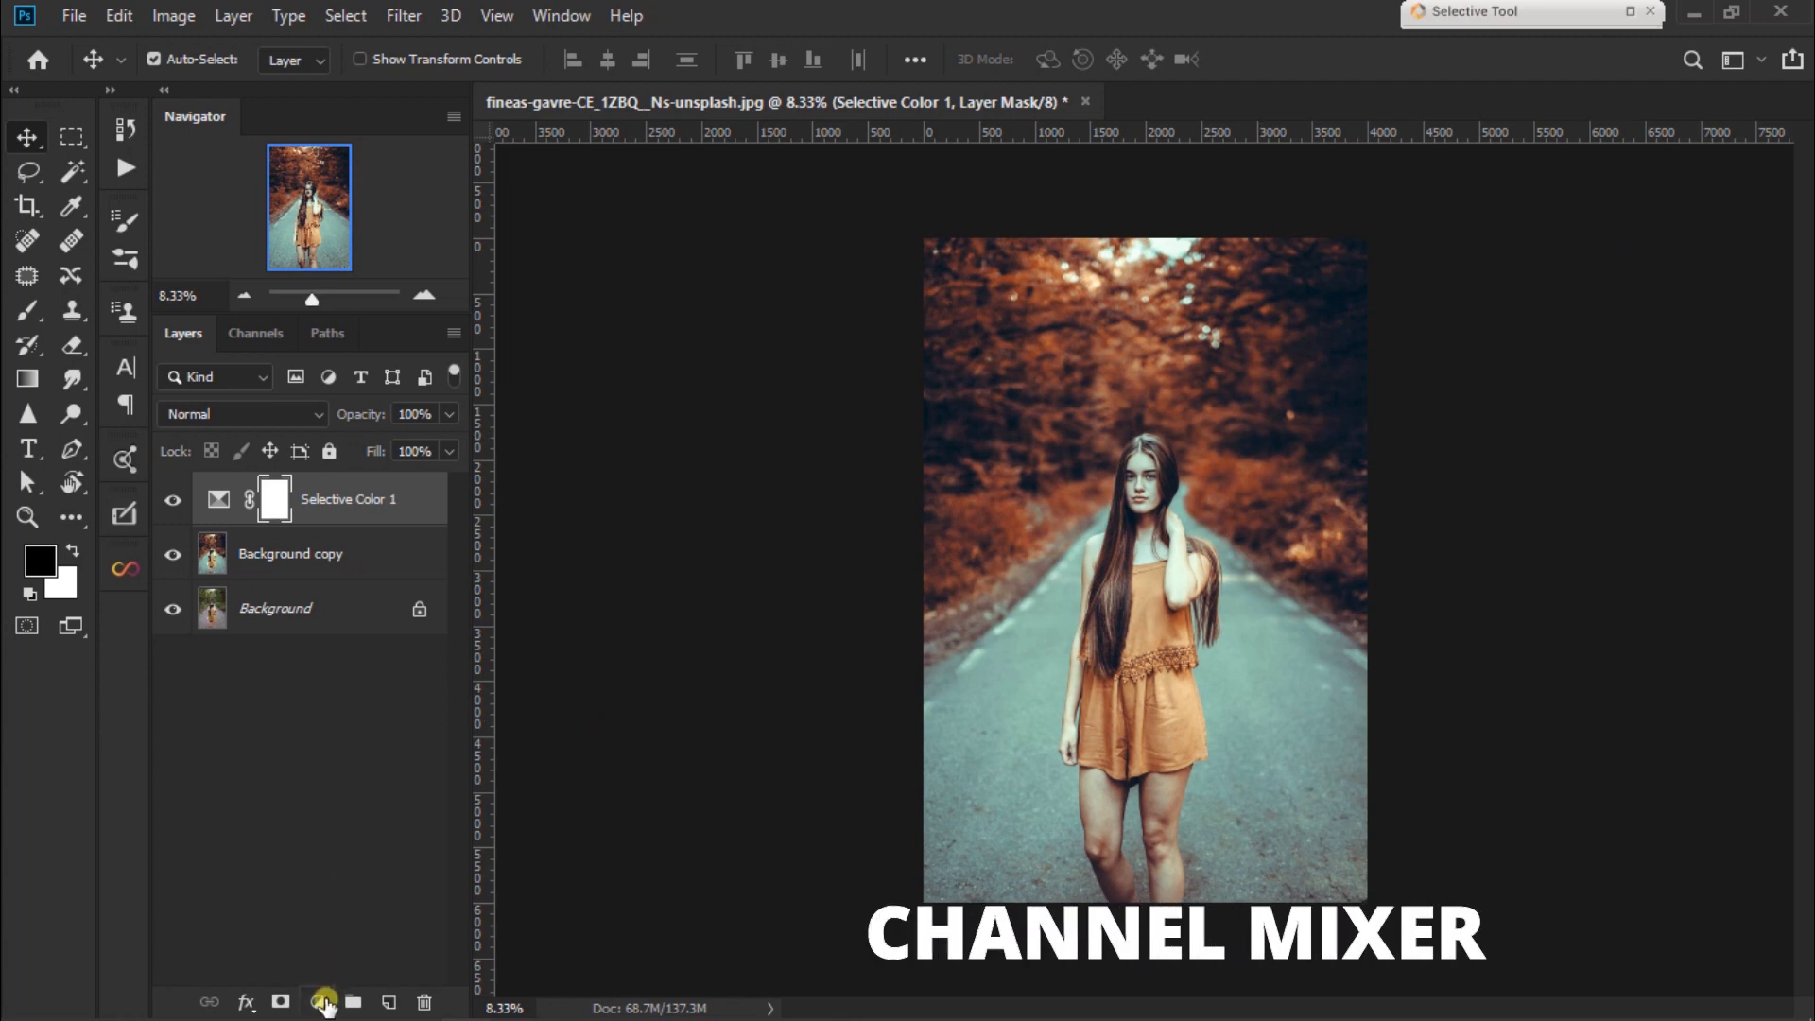
Step: Add a Channel Mixer adjustment layer and set its Red output channel to Green +39 and Blue -2
click(319, 1002)
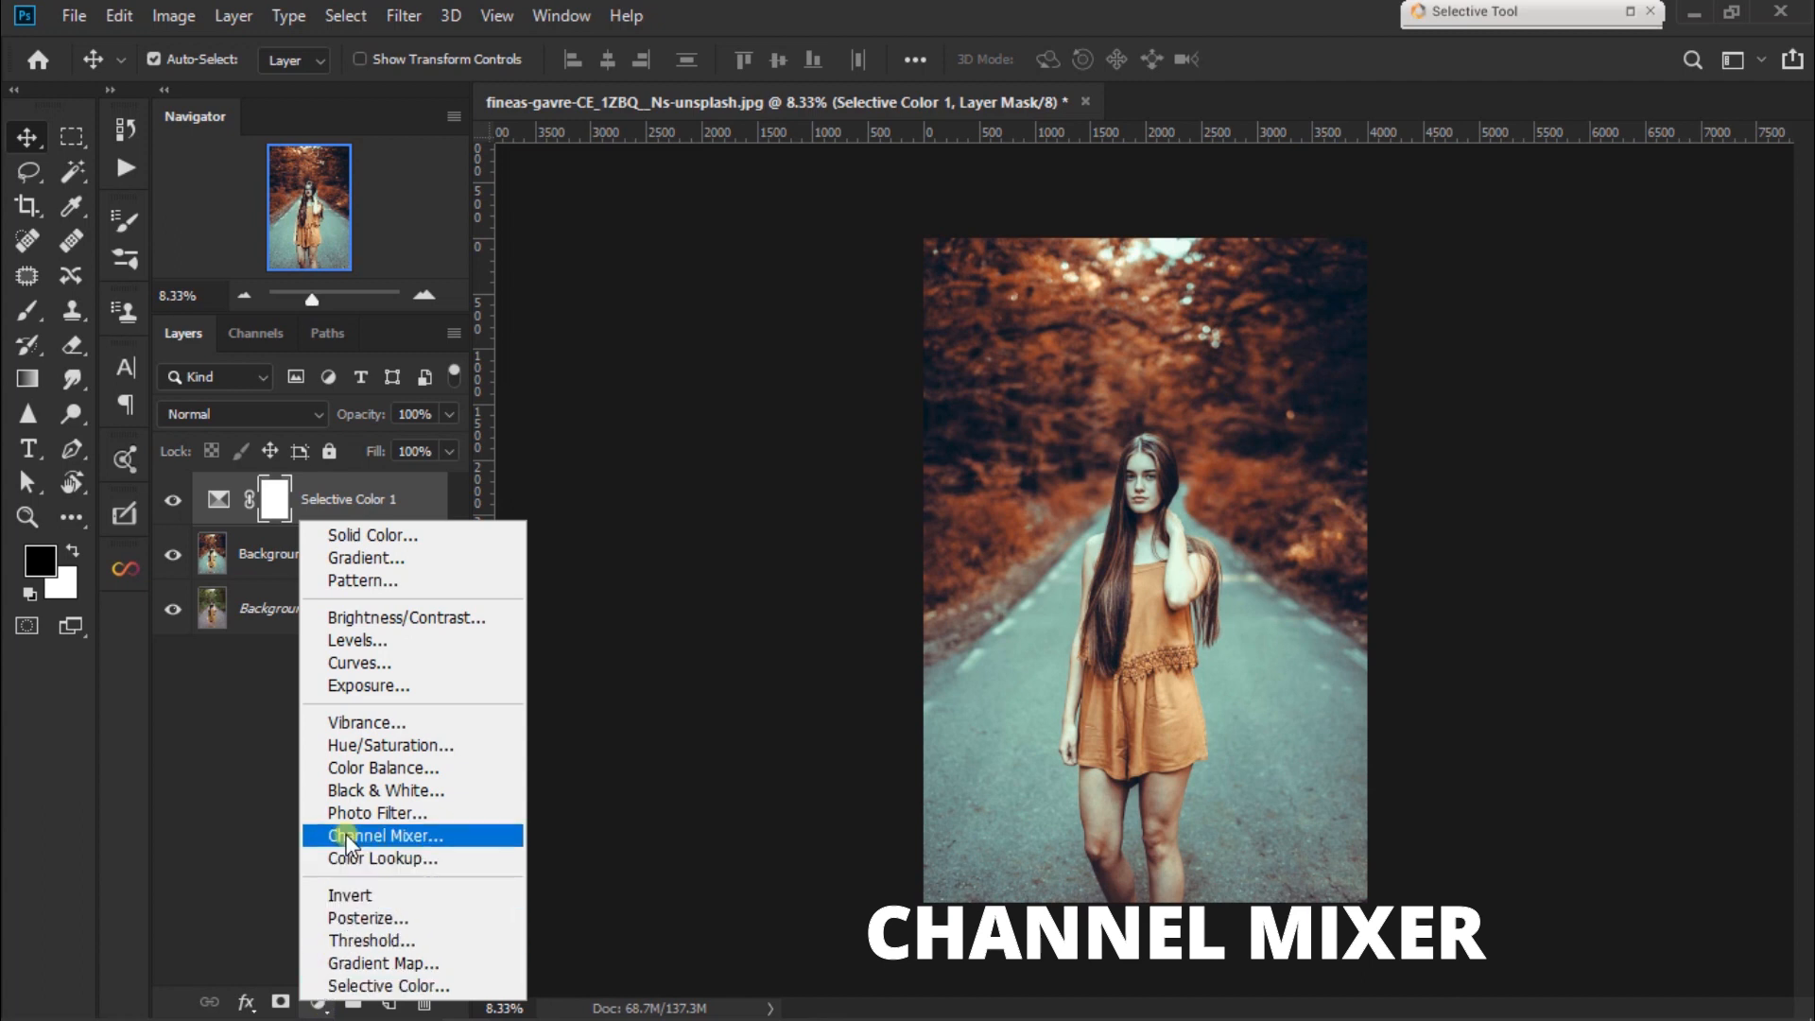
click(463, 837)
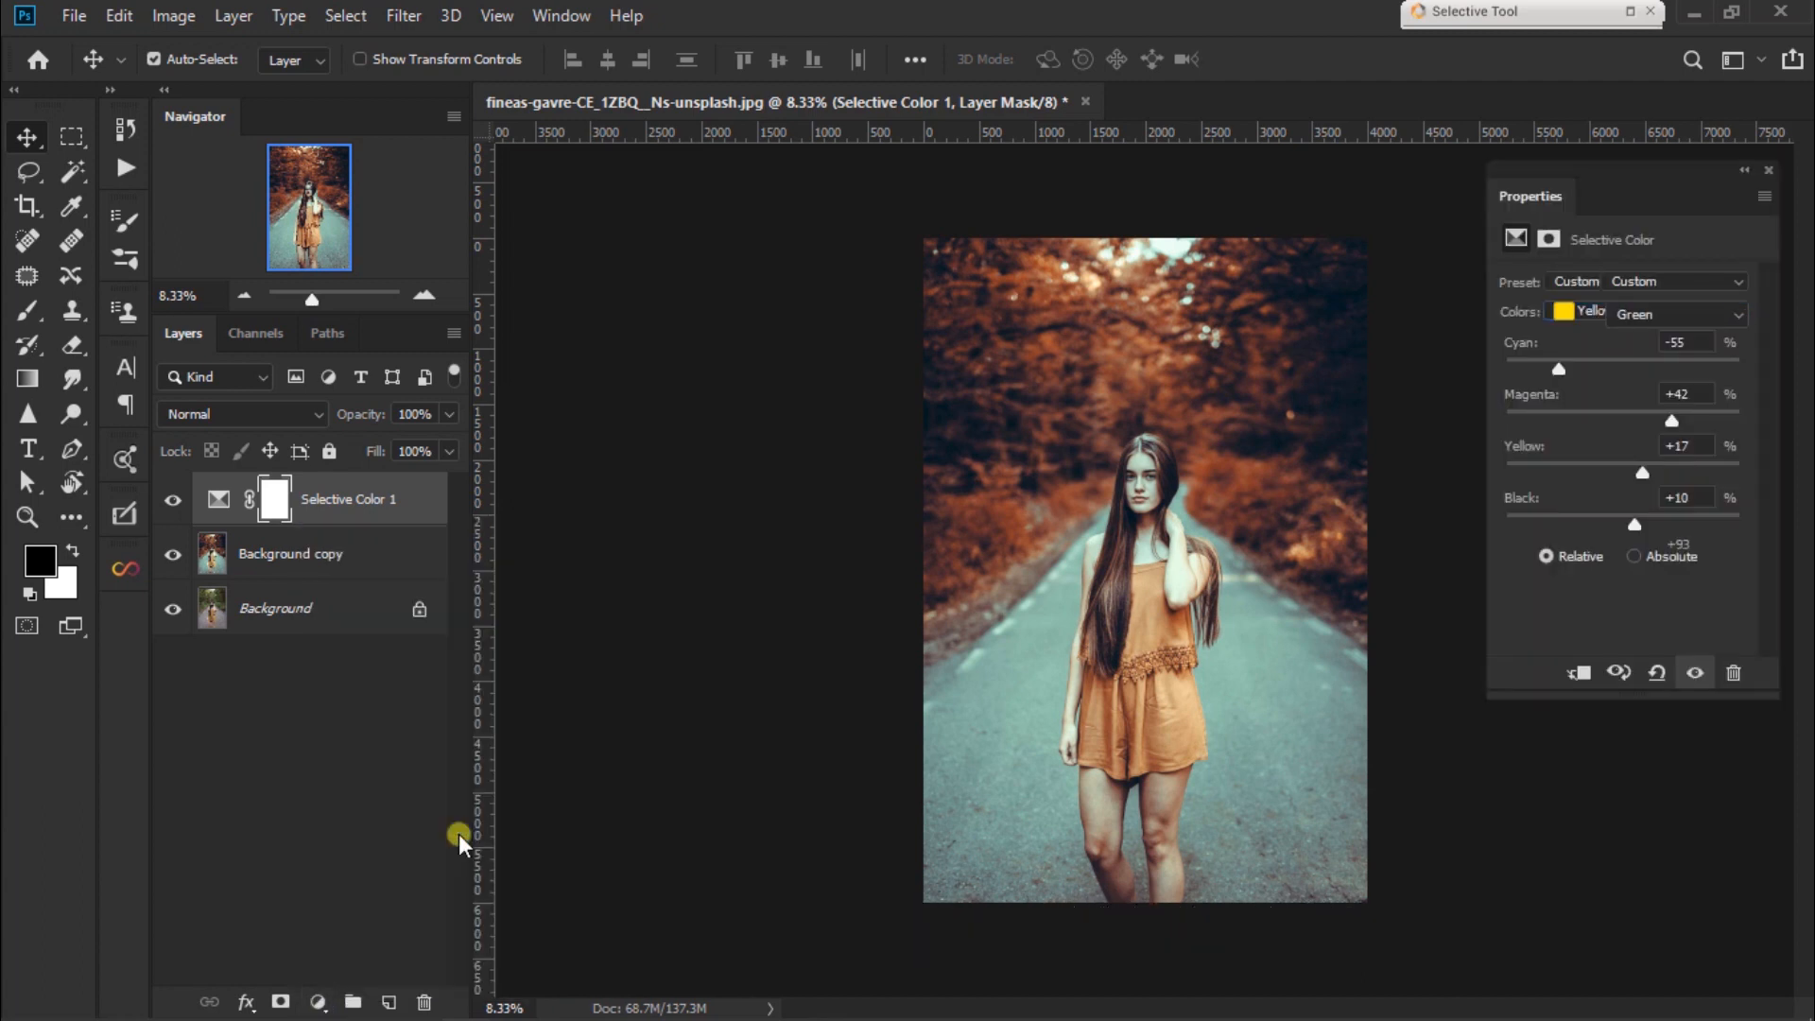
click(1633, 316)
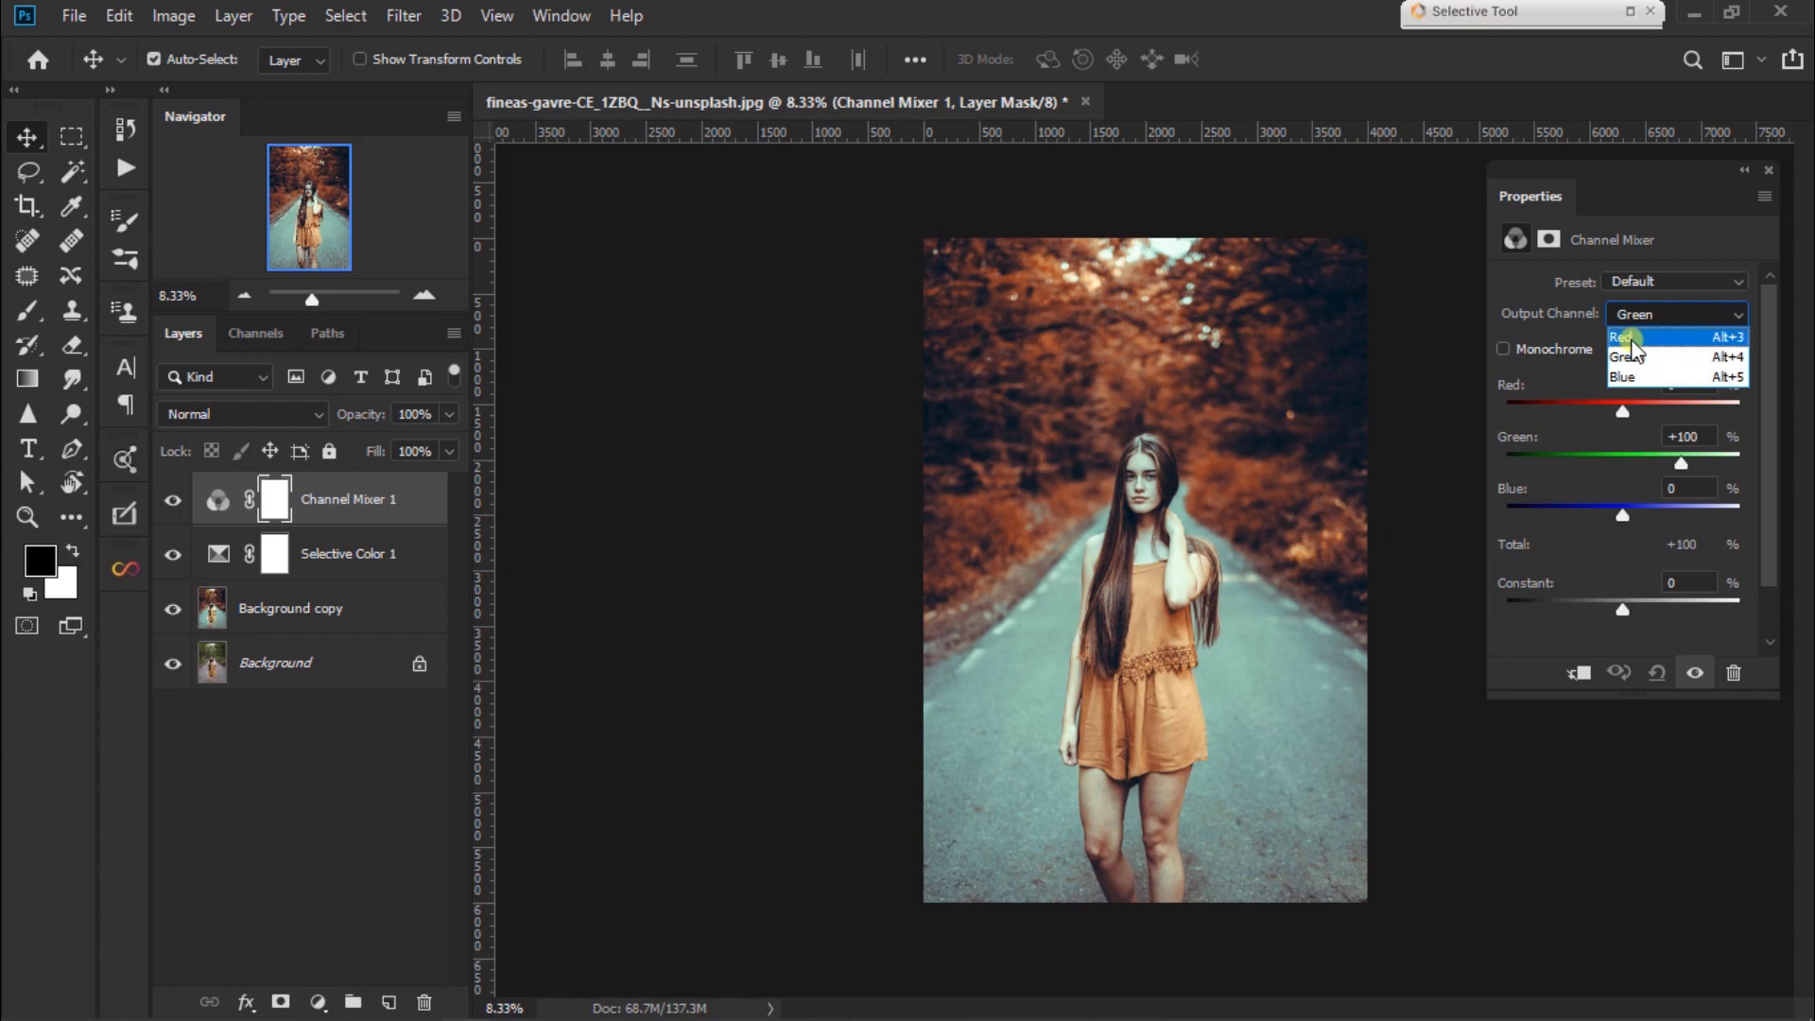
click(1628, 338)
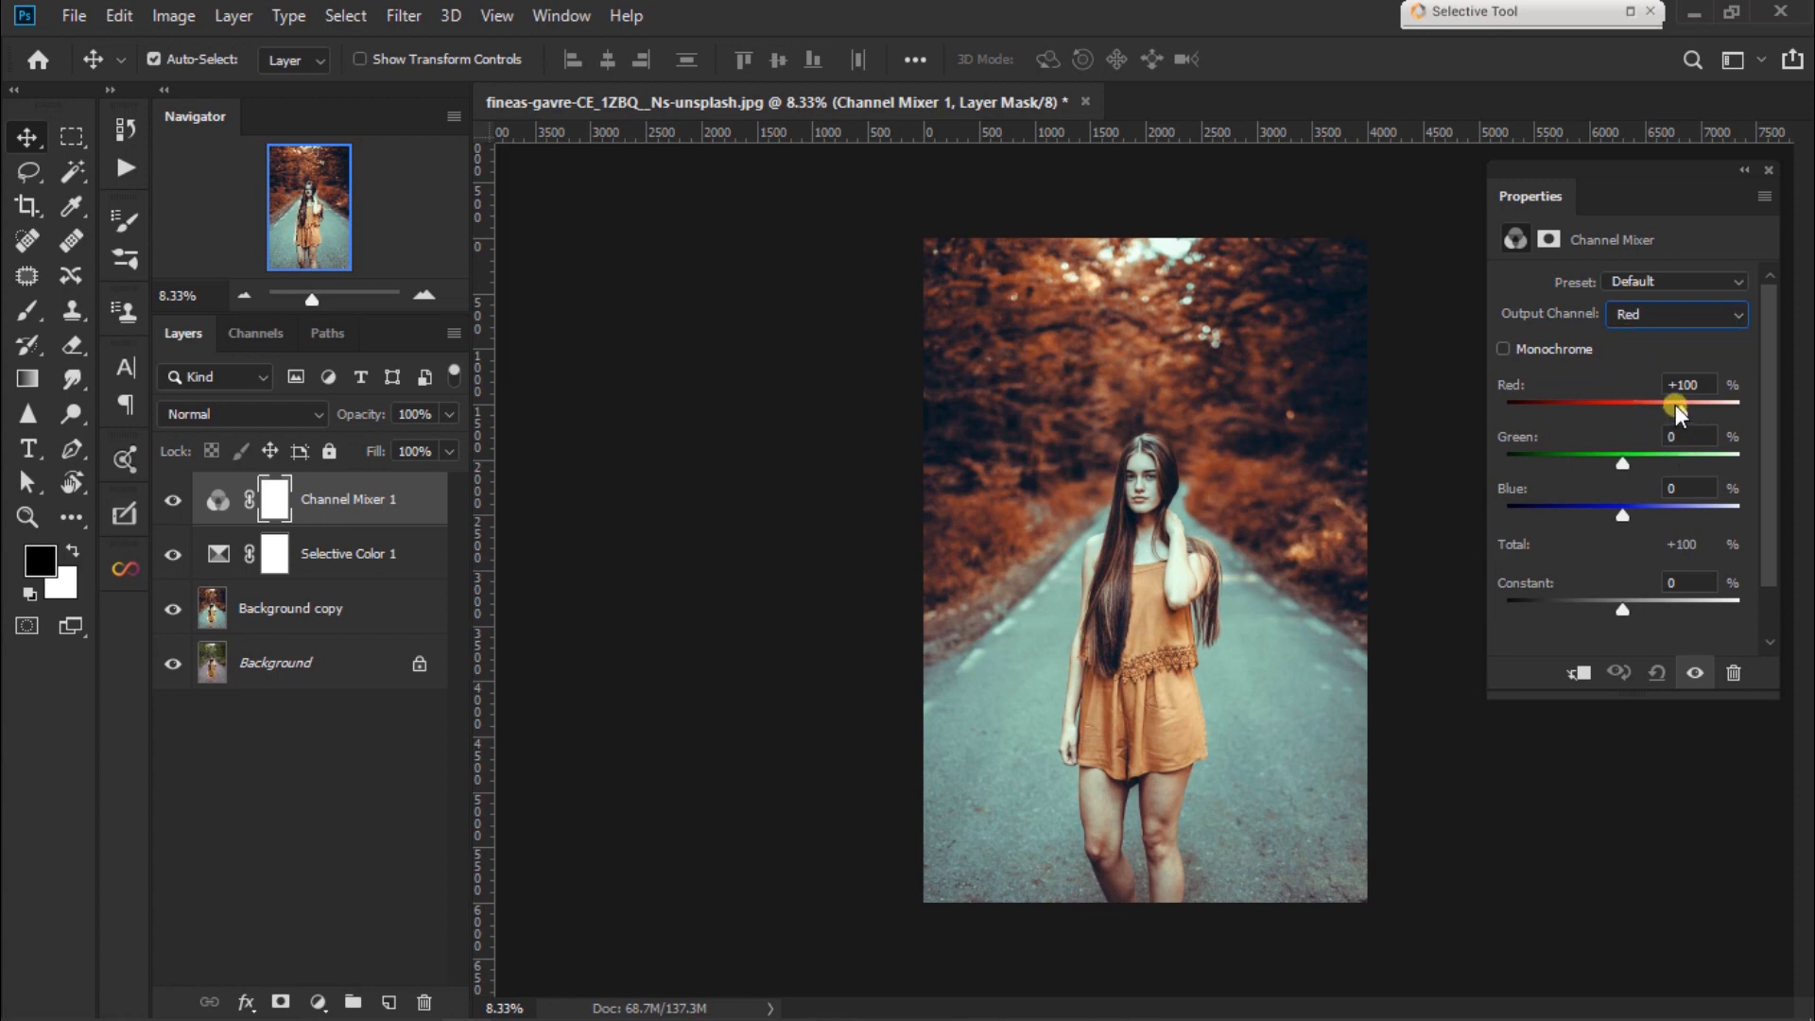
drag(1628, 465, 1647, 463)
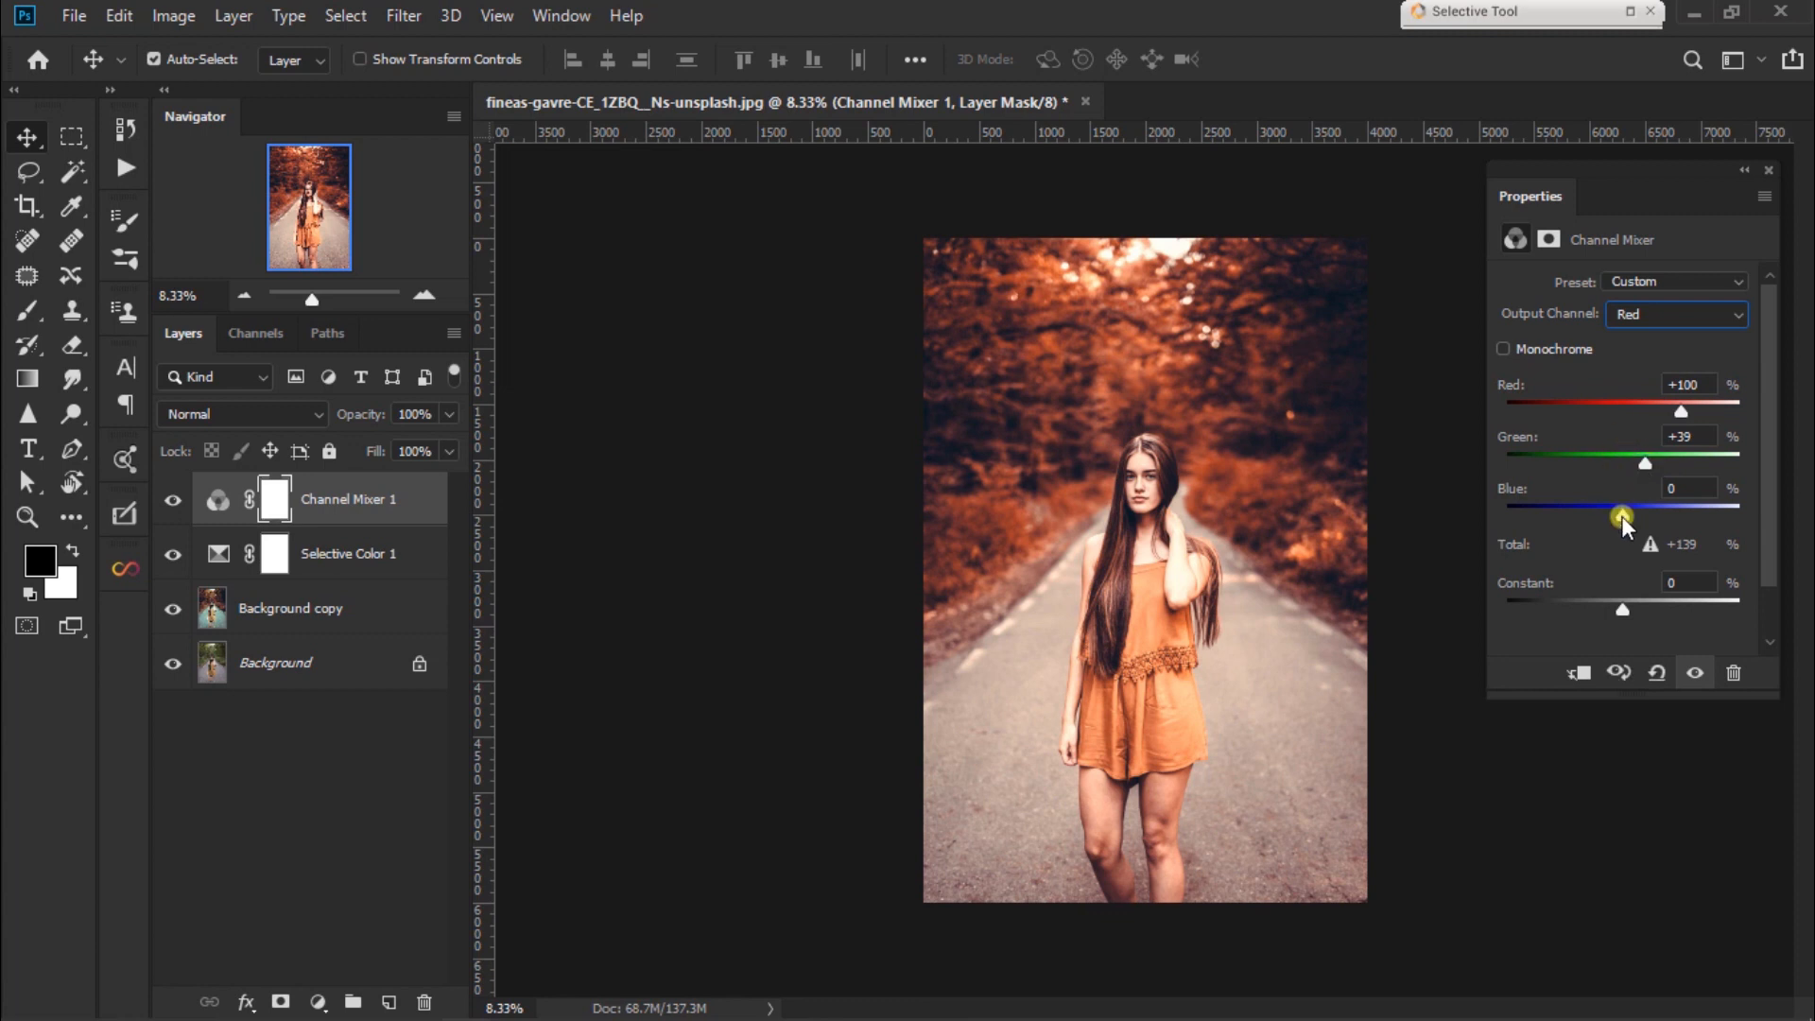
Step: Set the Channel Mixer's Green output channel to Red +7 and Blue -18, keeping Green at +100
click(1627, 318)
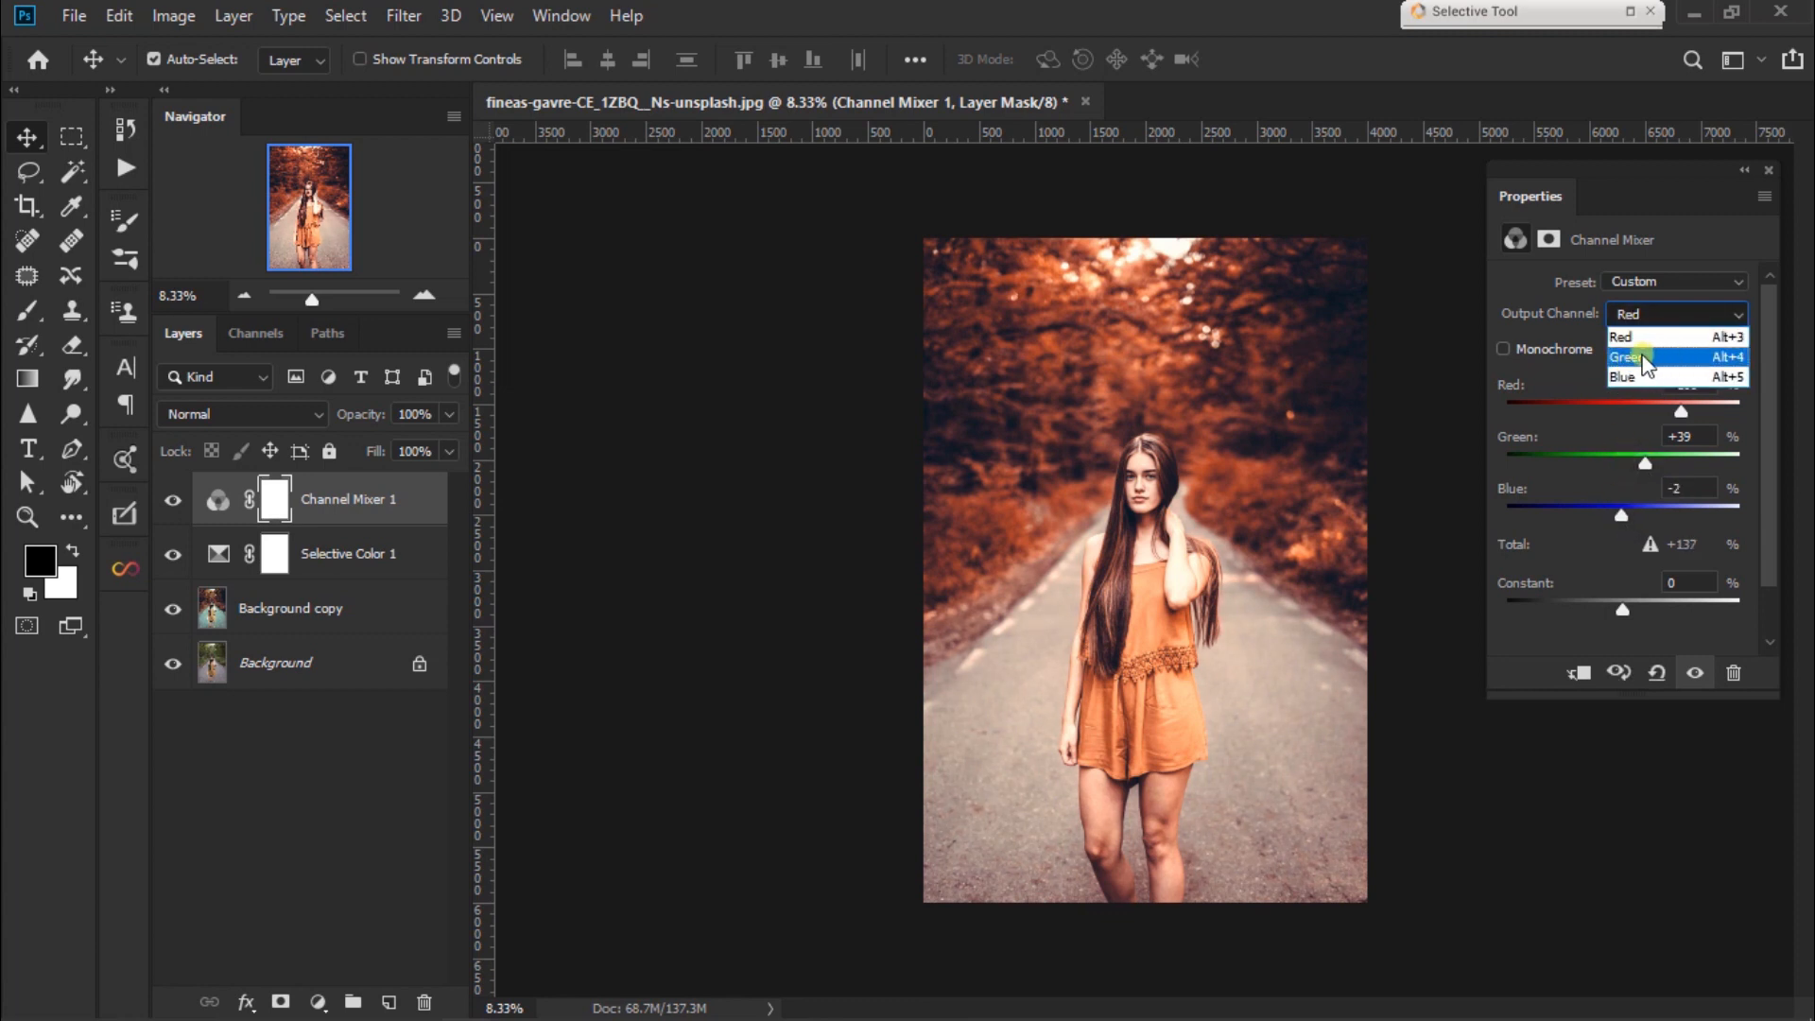
click(1624, 350)
drag(1628, 412, 1628, 412)
click(1688, 384)
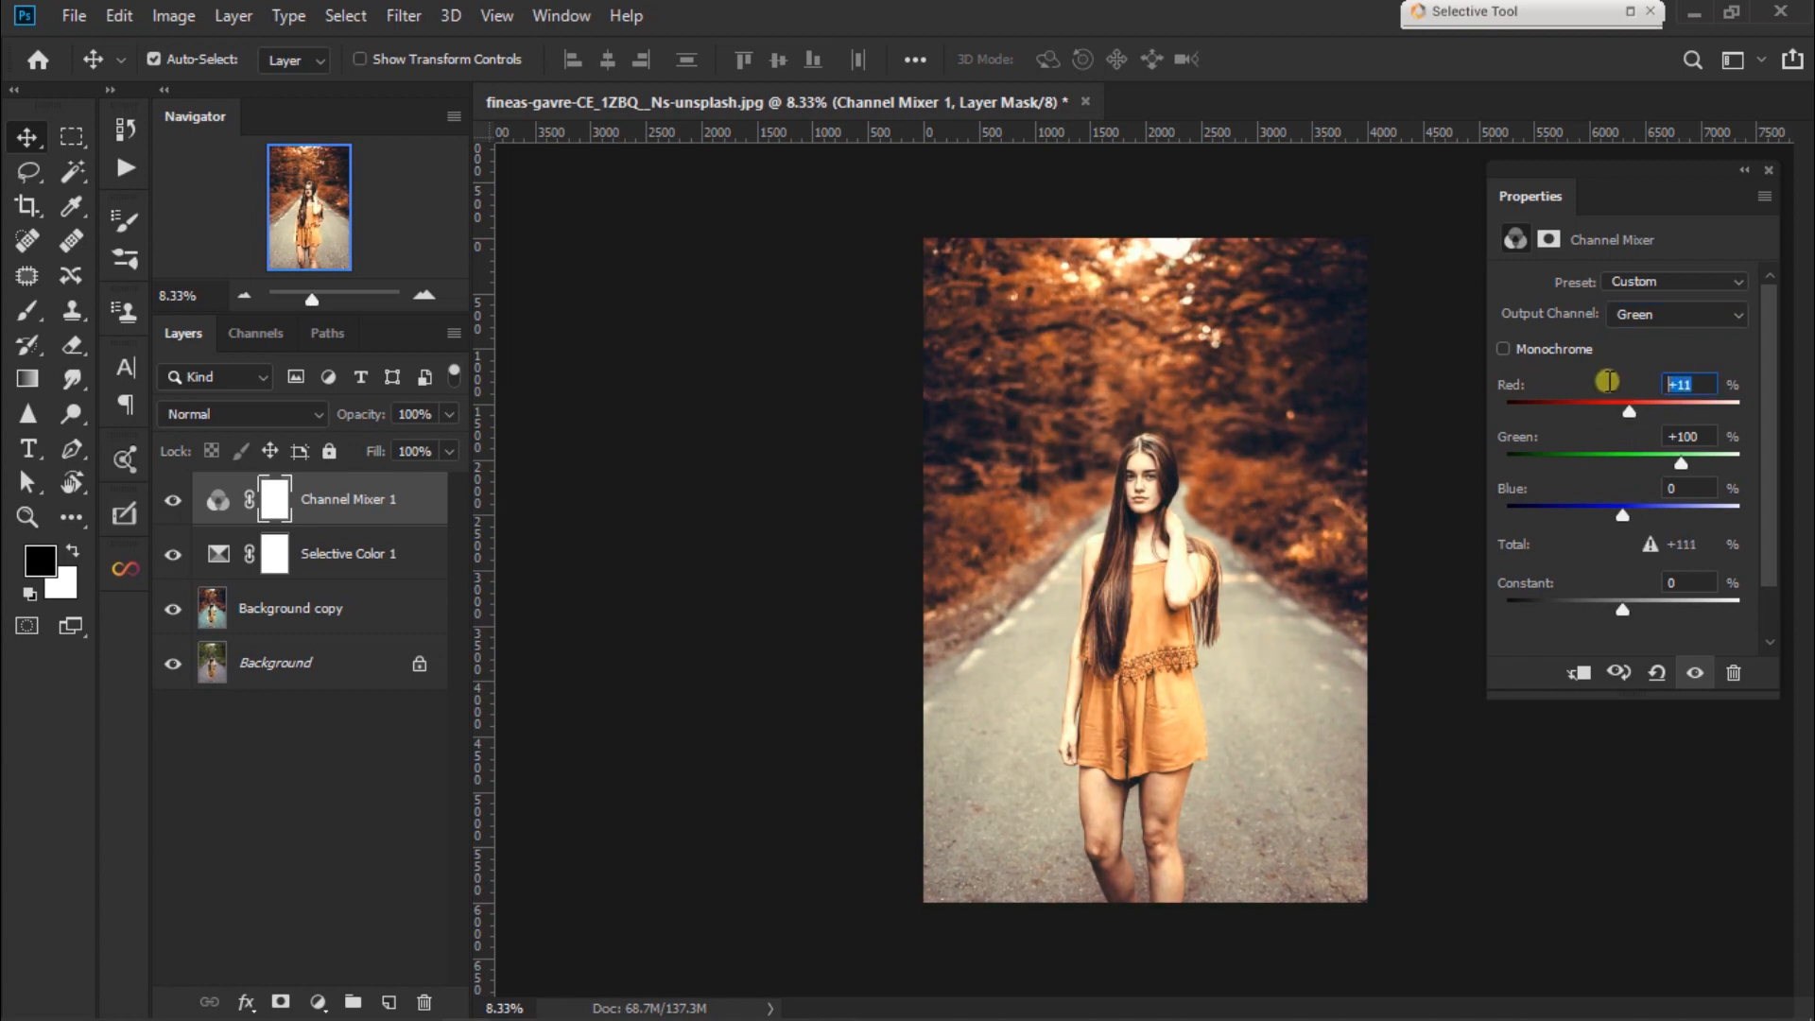
text(7)
key(Return)
mouse_move(1623, 511)
mouse_down()
mouse_move(1590, 508)
mouse_move(1613, 508)
mouse_up()
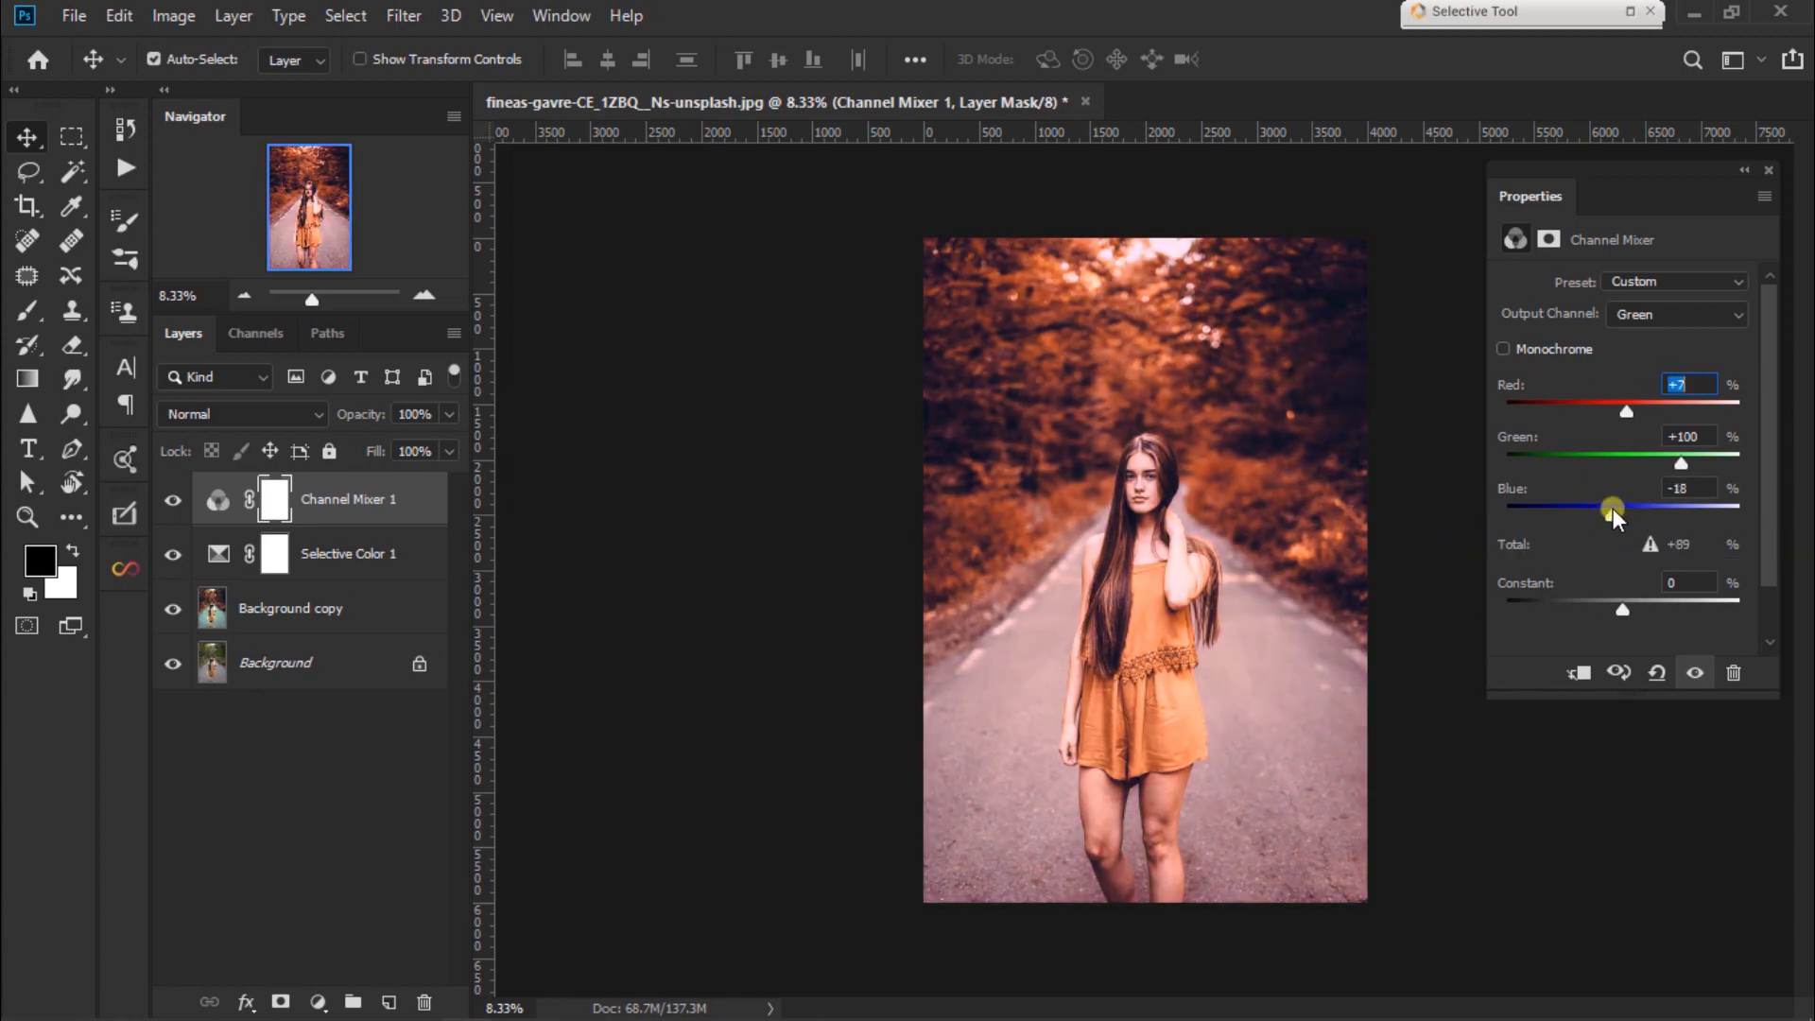
click(1681, 461)
click(1769, 170)
Step: Set the Channel Mixer layer's blend mode to Lighten and compare the image with and without the layer
click(303, 414)
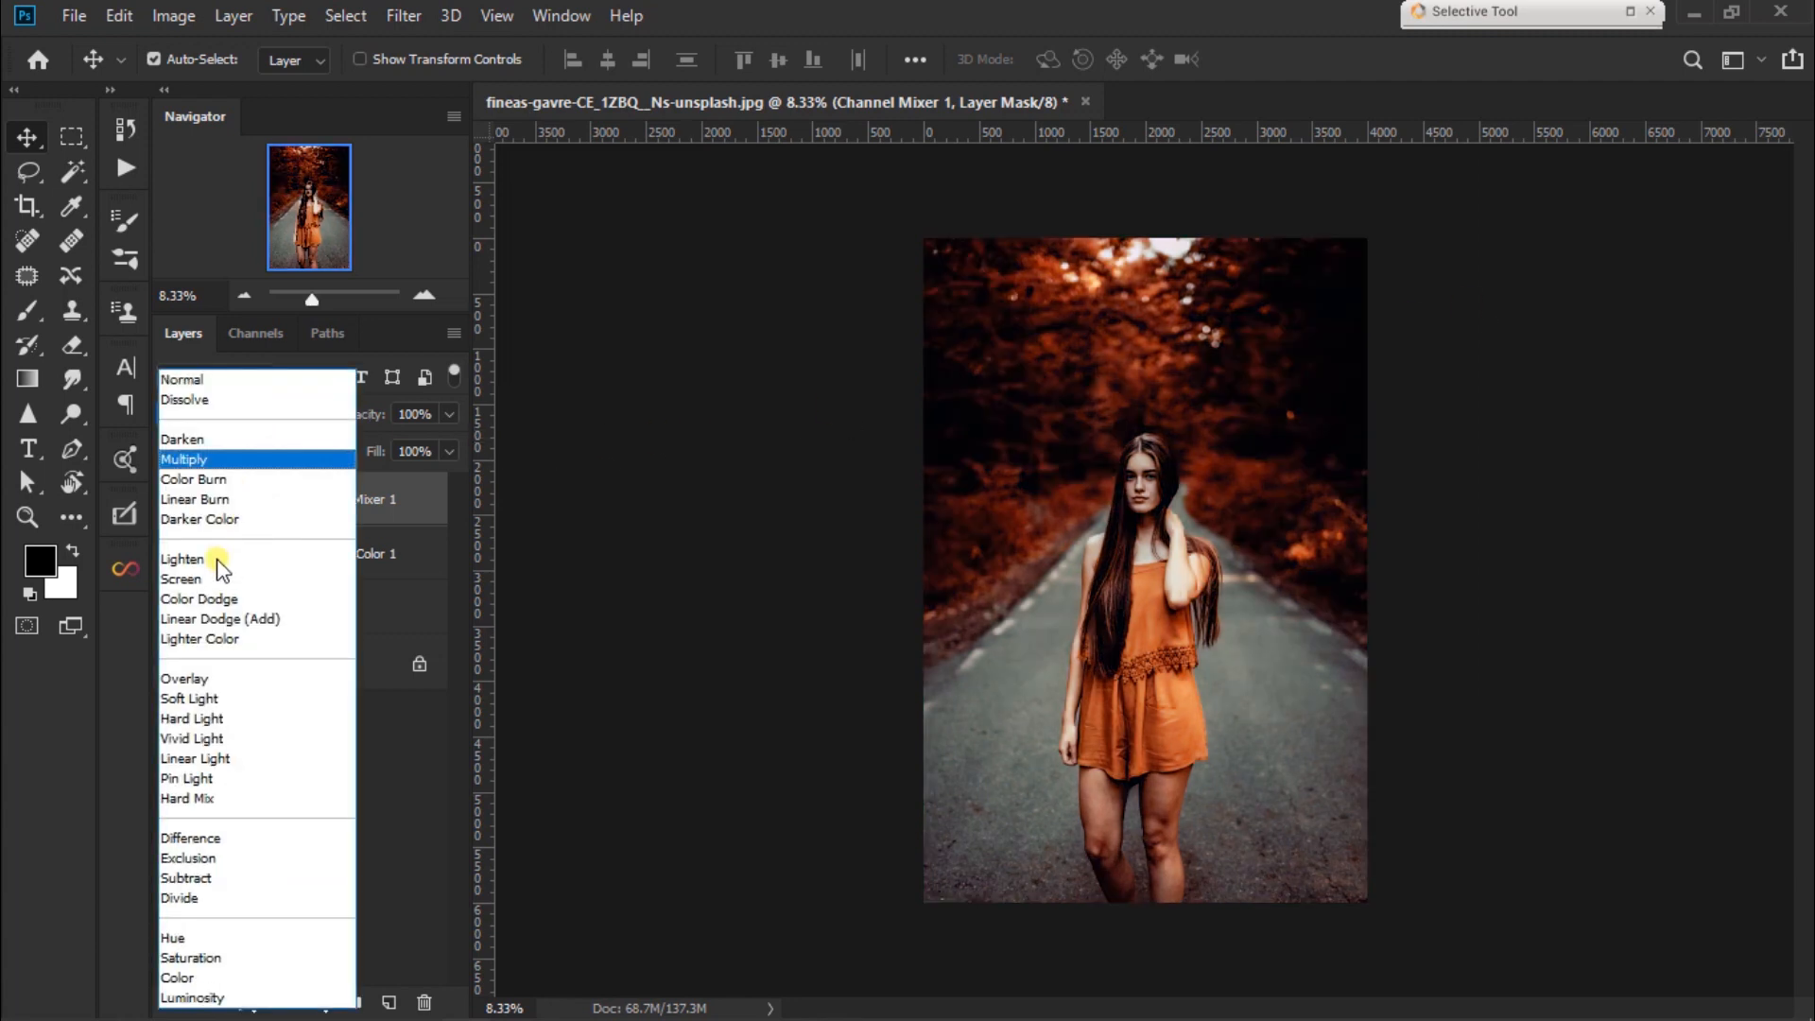
click(232, 562)
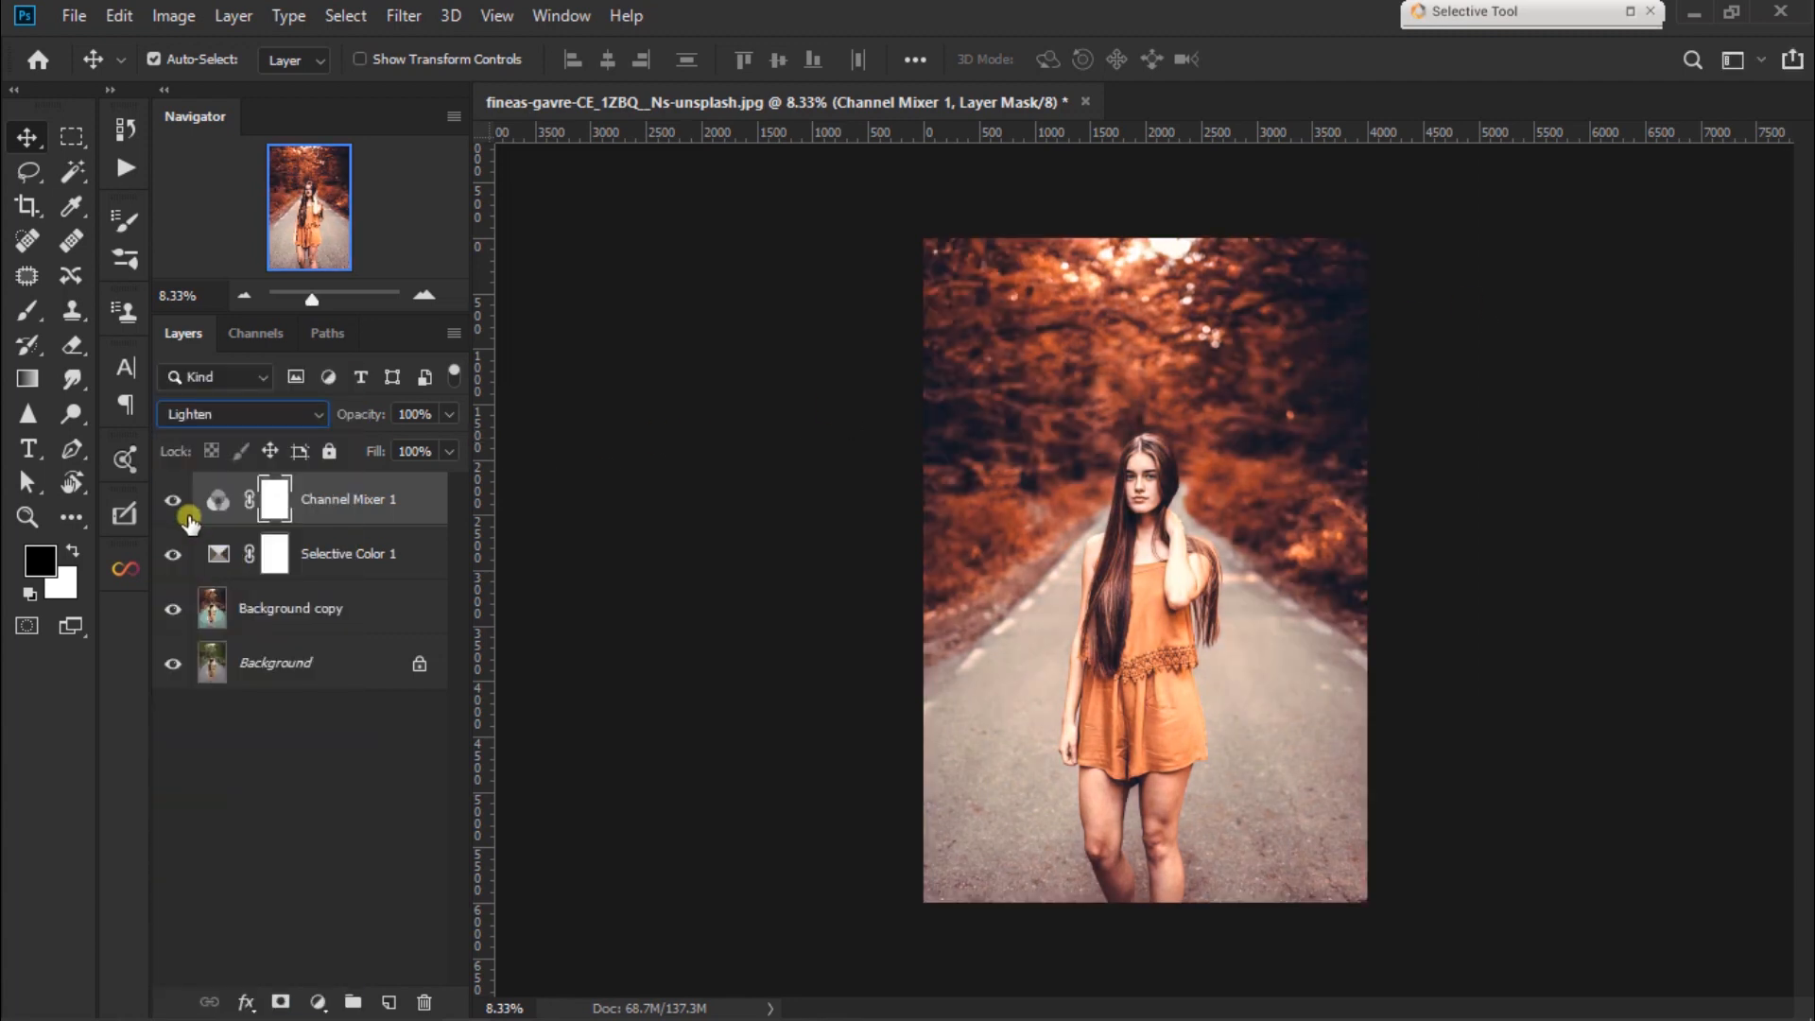
click(178, 506)
click(178, 507)
click(178, 506)
click(177, 506)
Step: Add a Color Lookup adjustment layer using the Kodak 5205 Fuji 3510 (by Adobe).cube 3D LUT
click(318, 1001)
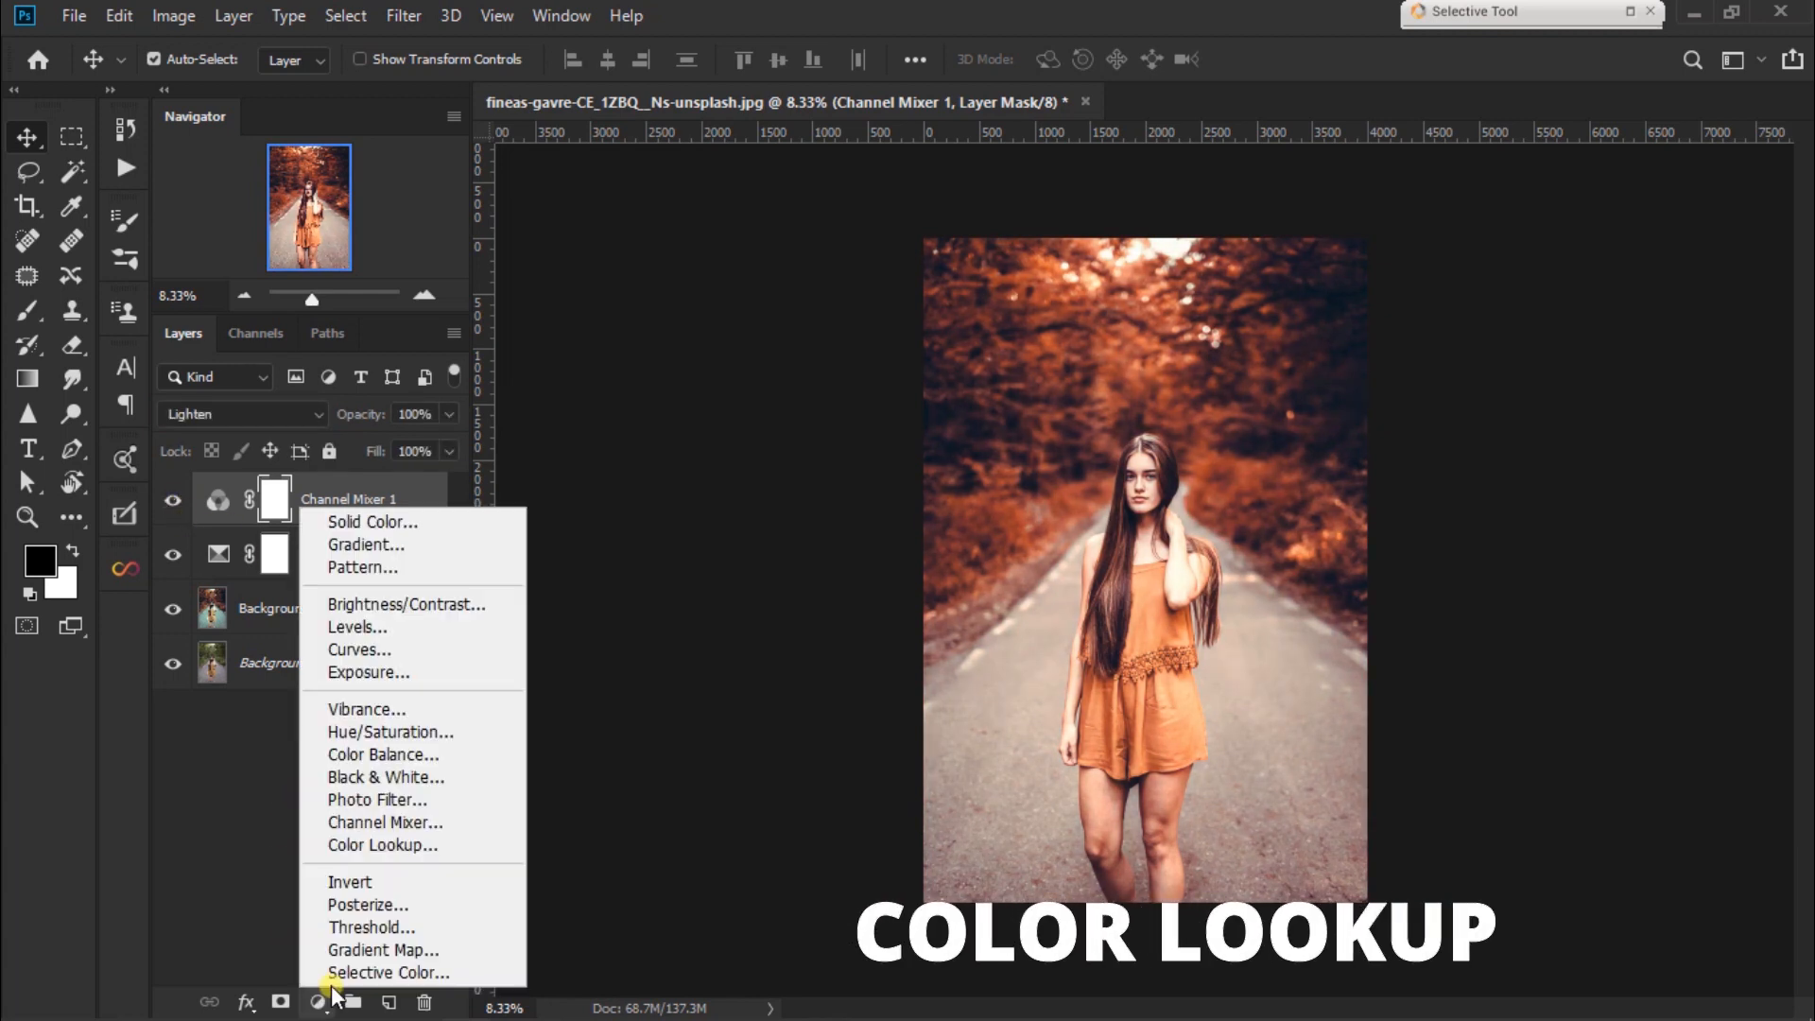
click(416, 845)
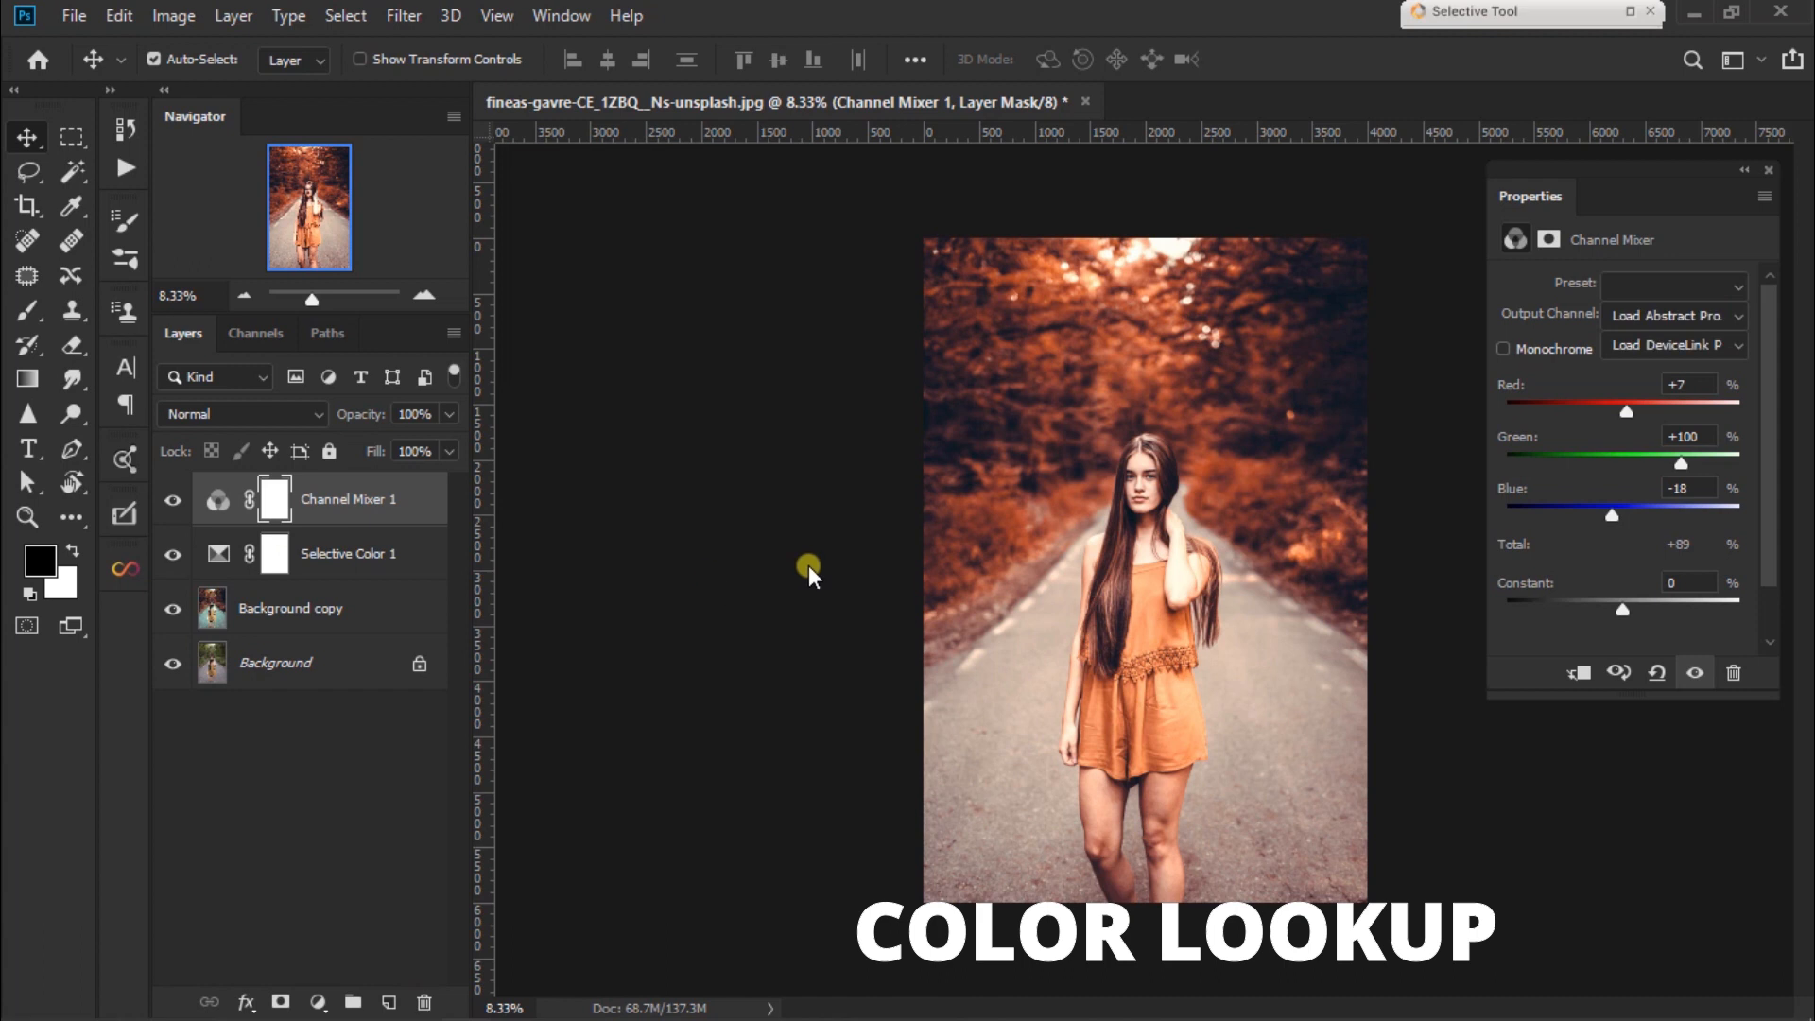
click(1622, 285)
drag(1806, 114, 1805, 531)
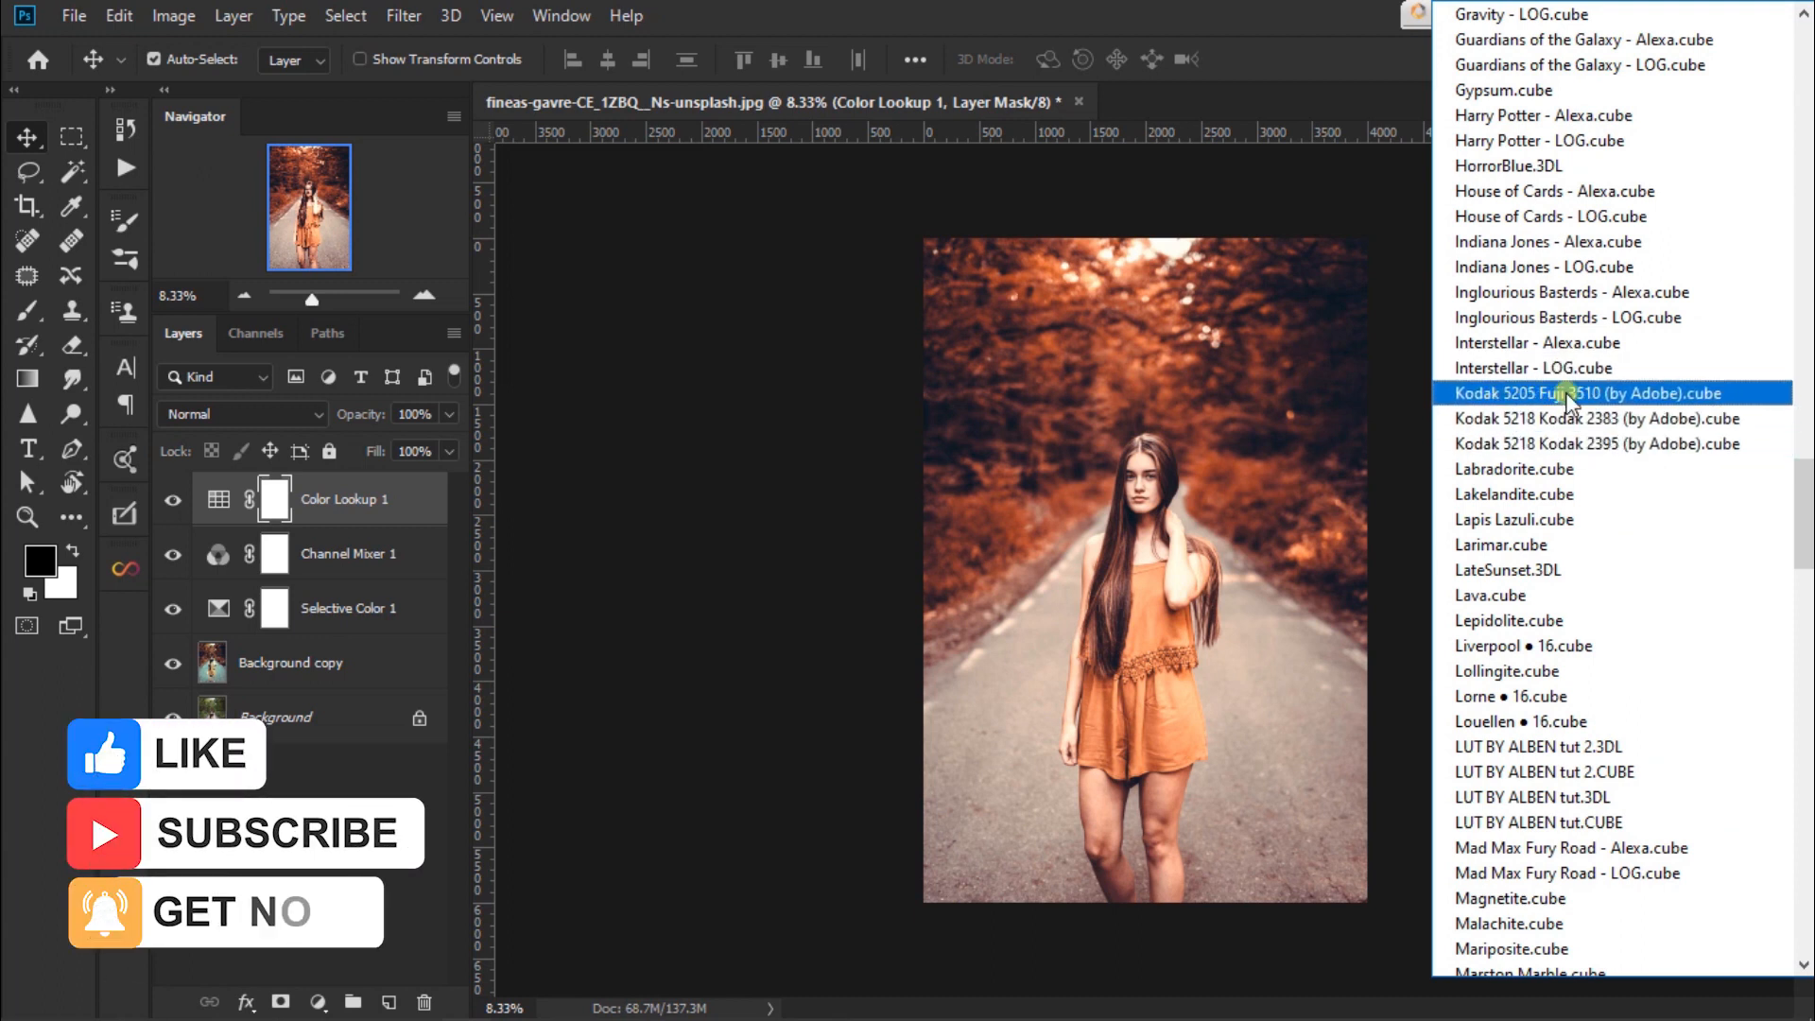
click(1630, 393)
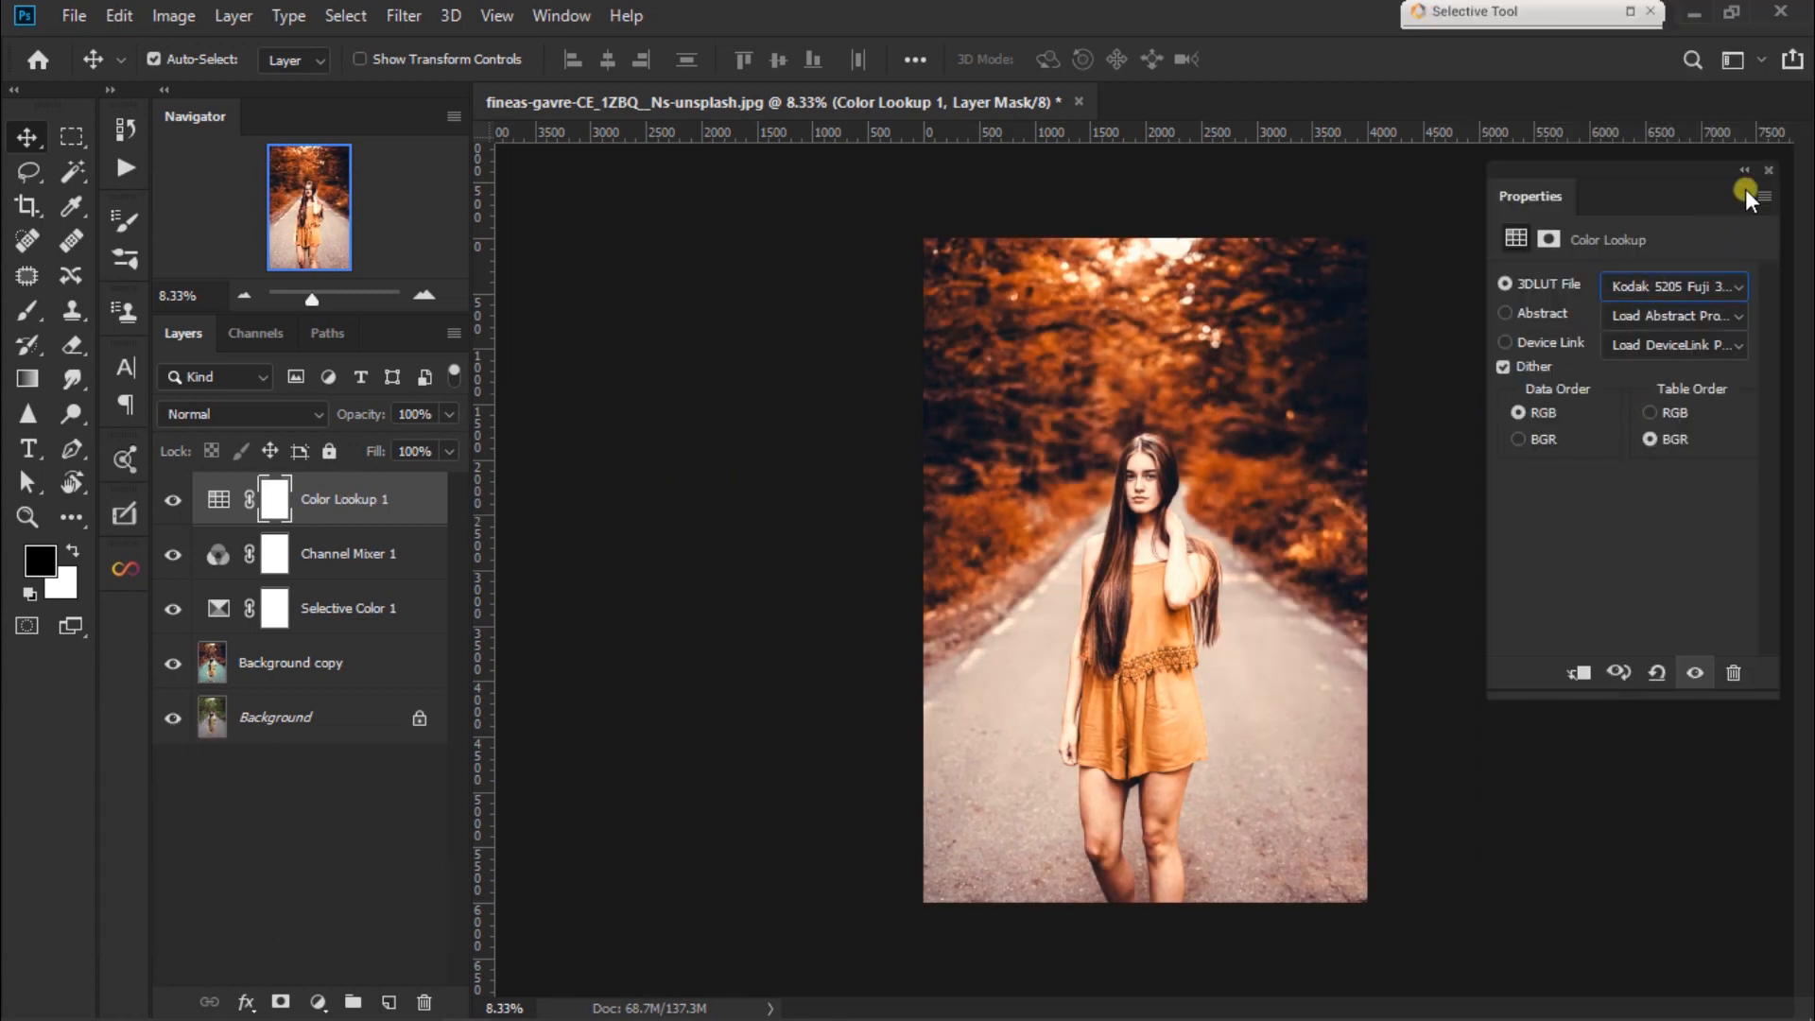
click(1770, 171)
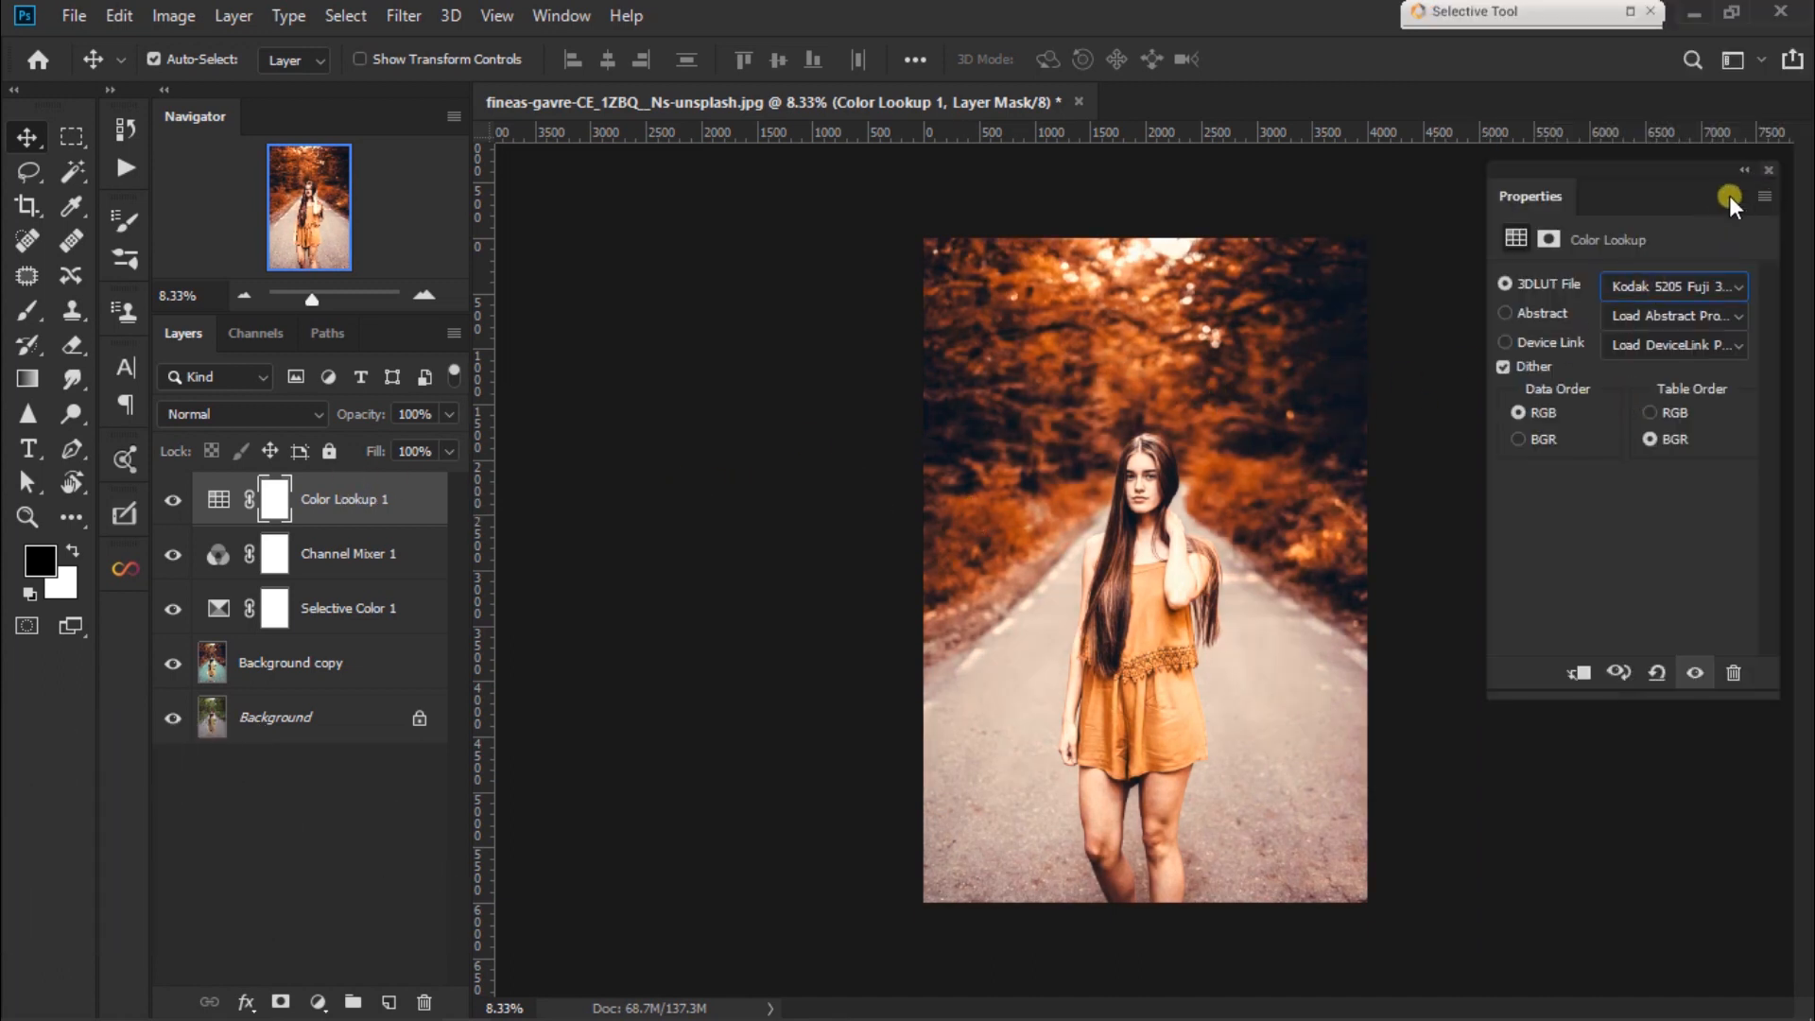
Step: Set the Color Lookup layer's blend mode to Lighten and opacity to 61%, comparing the image with and without it
click(251, 414)
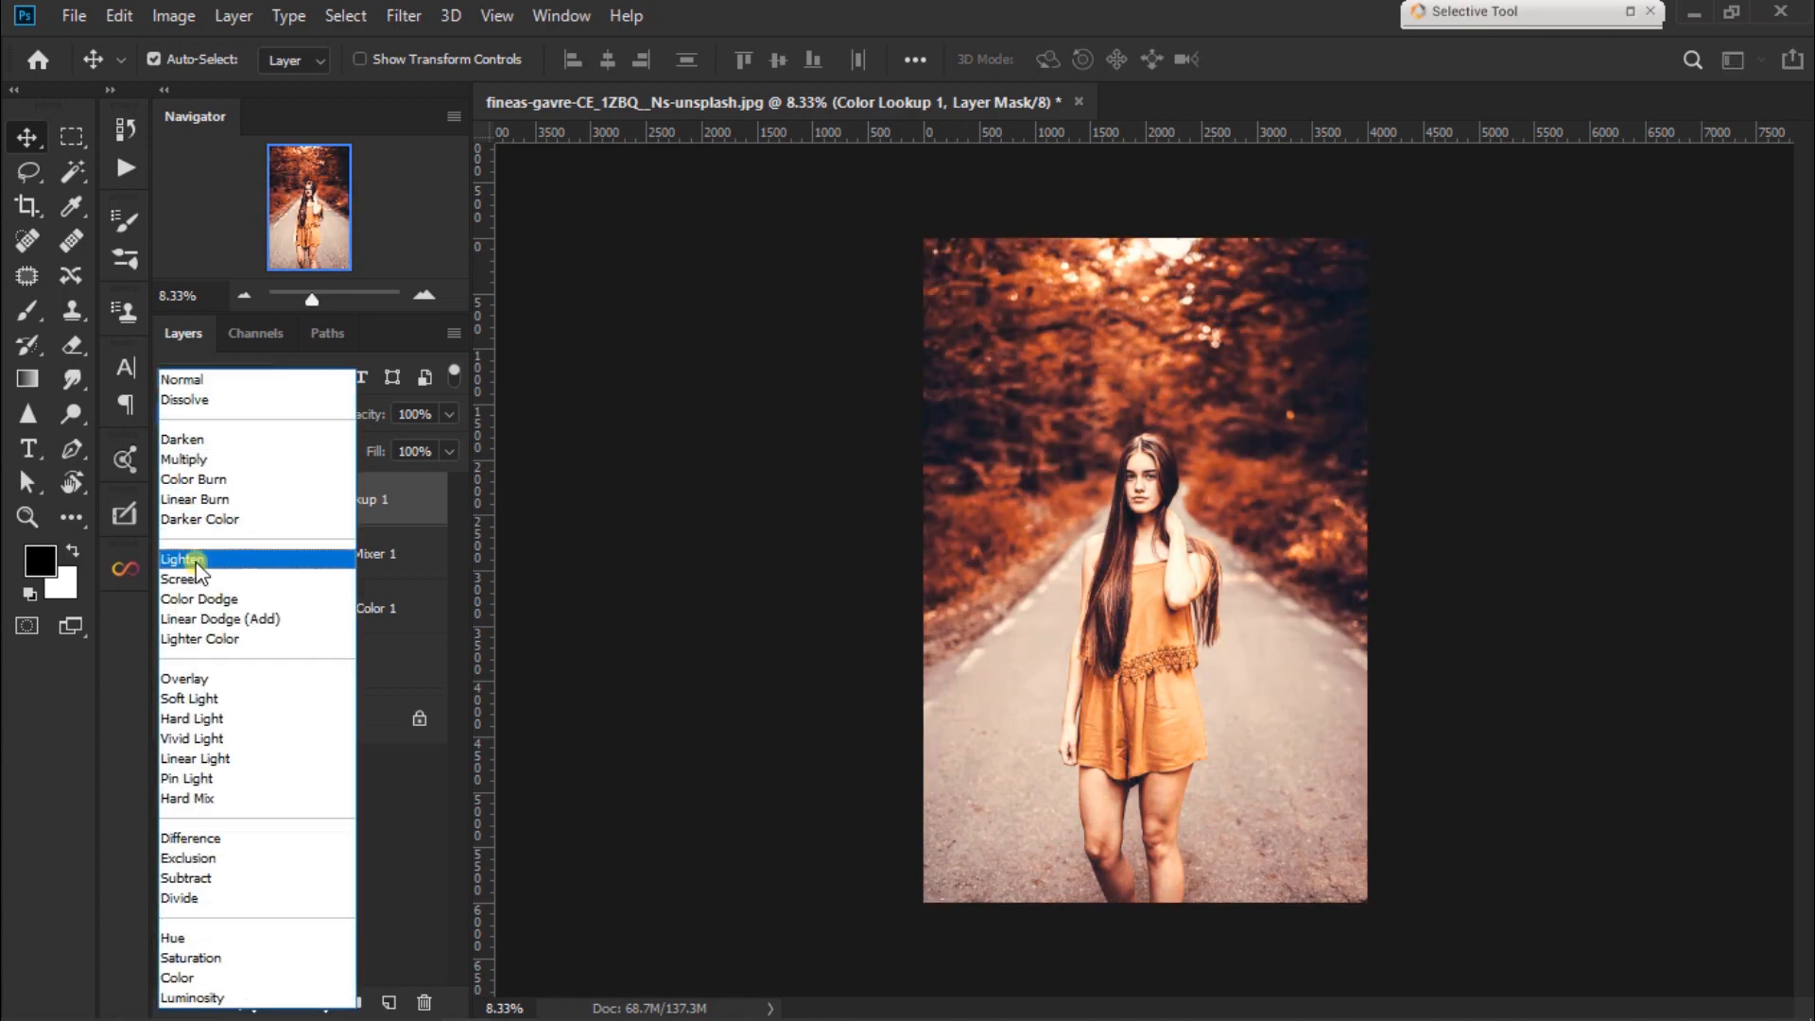
click(181, 559)
click(173, 499)
click(173, 499)
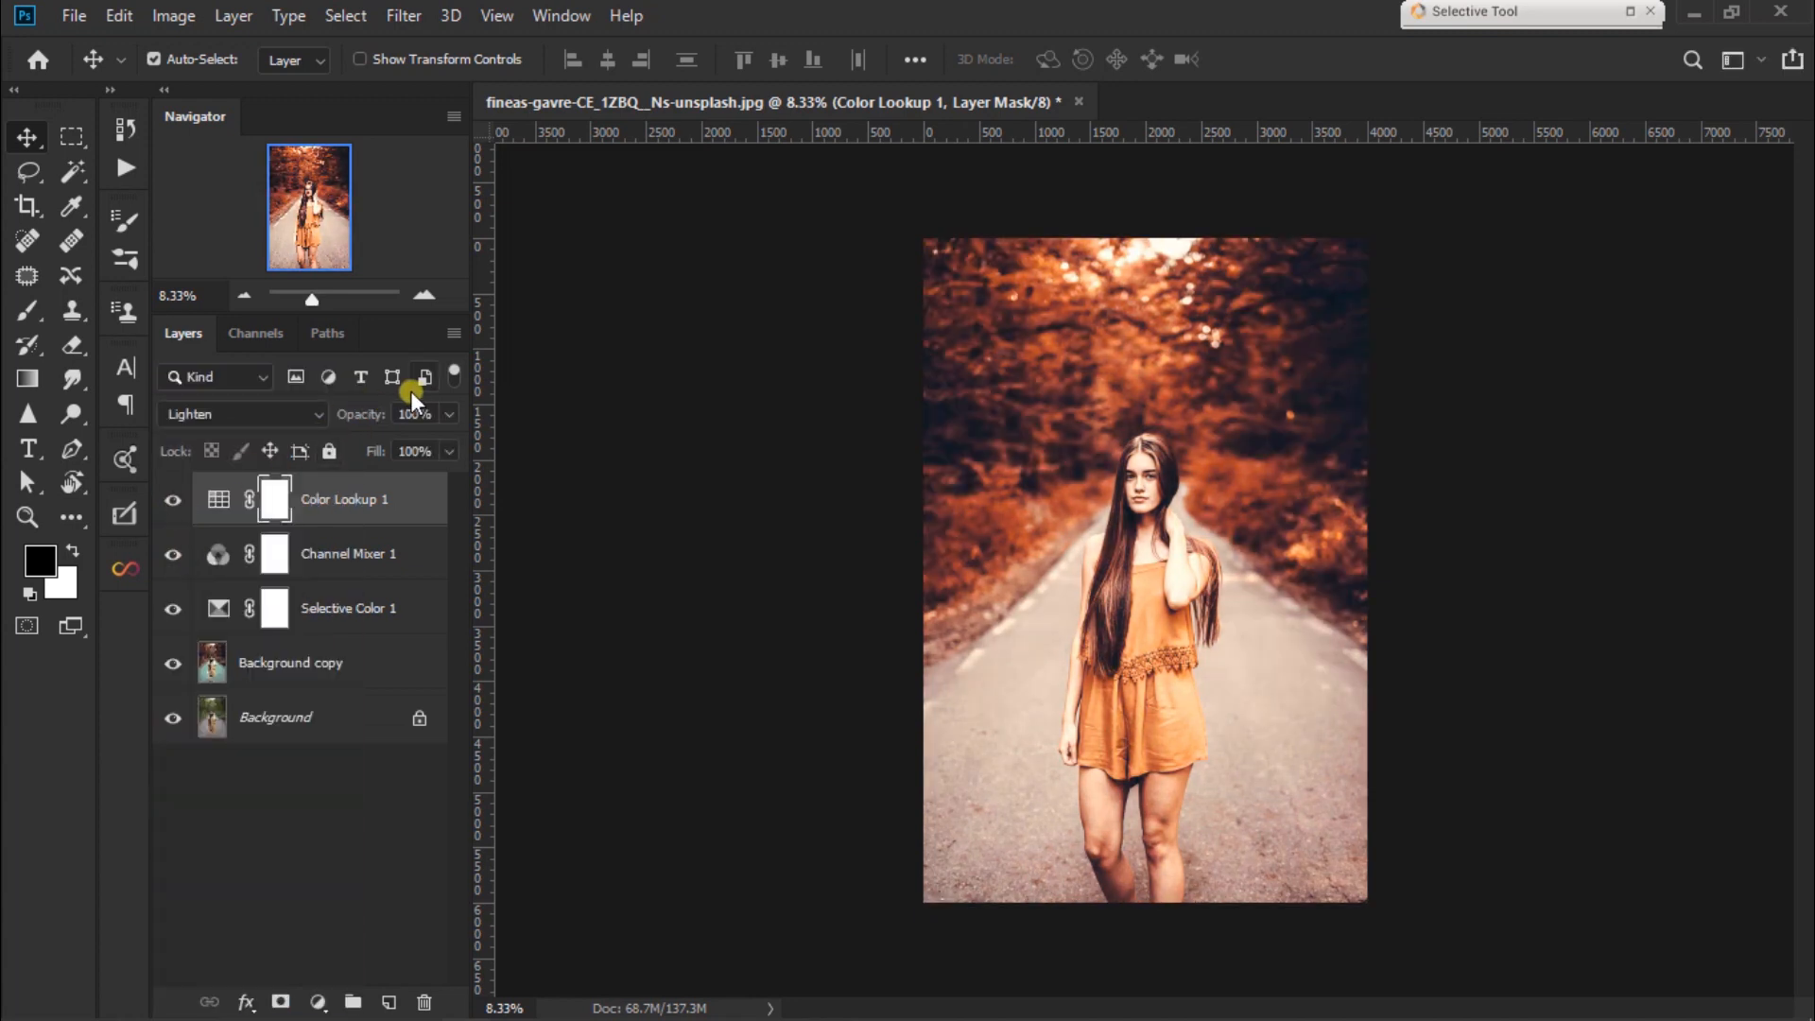
drag(355, 416, 304, 416)
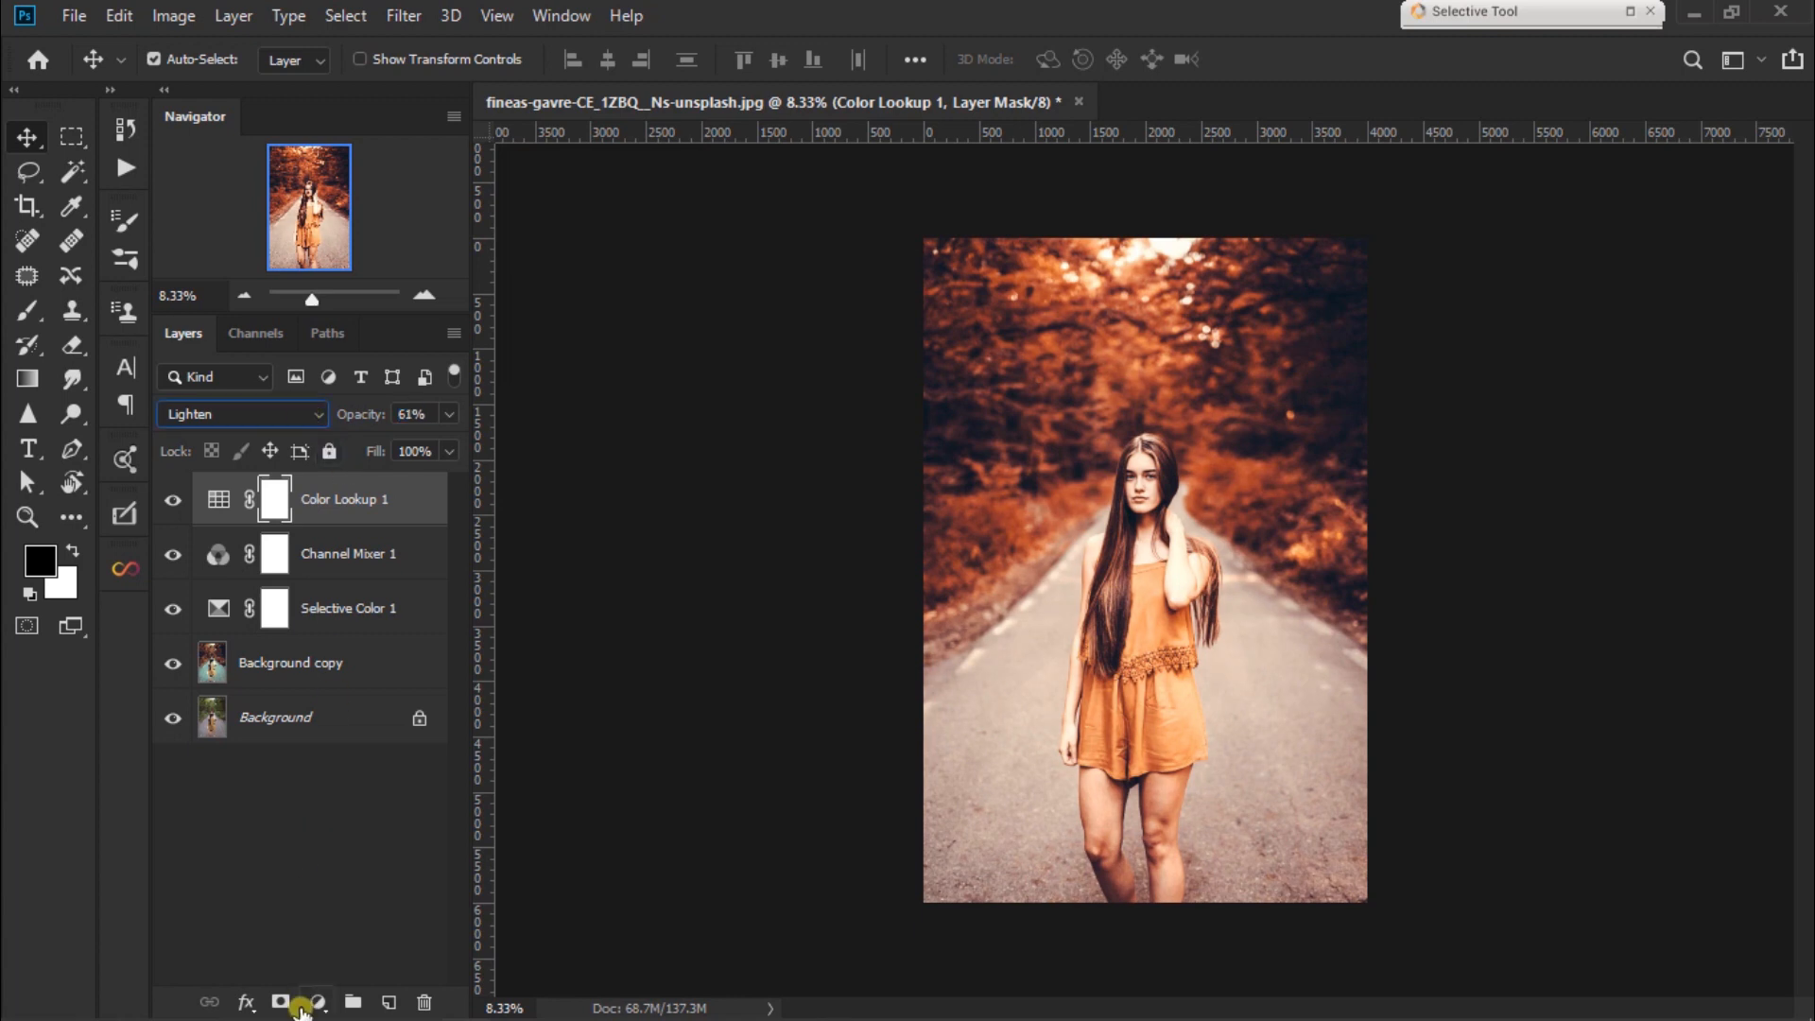
Step: Add a second Color Lookup layer, try Vintage Grade .CUBE, switch to a LUT after it in the list, and set the layer opacity to 85%
click(318, 1001)
click(383, 857)
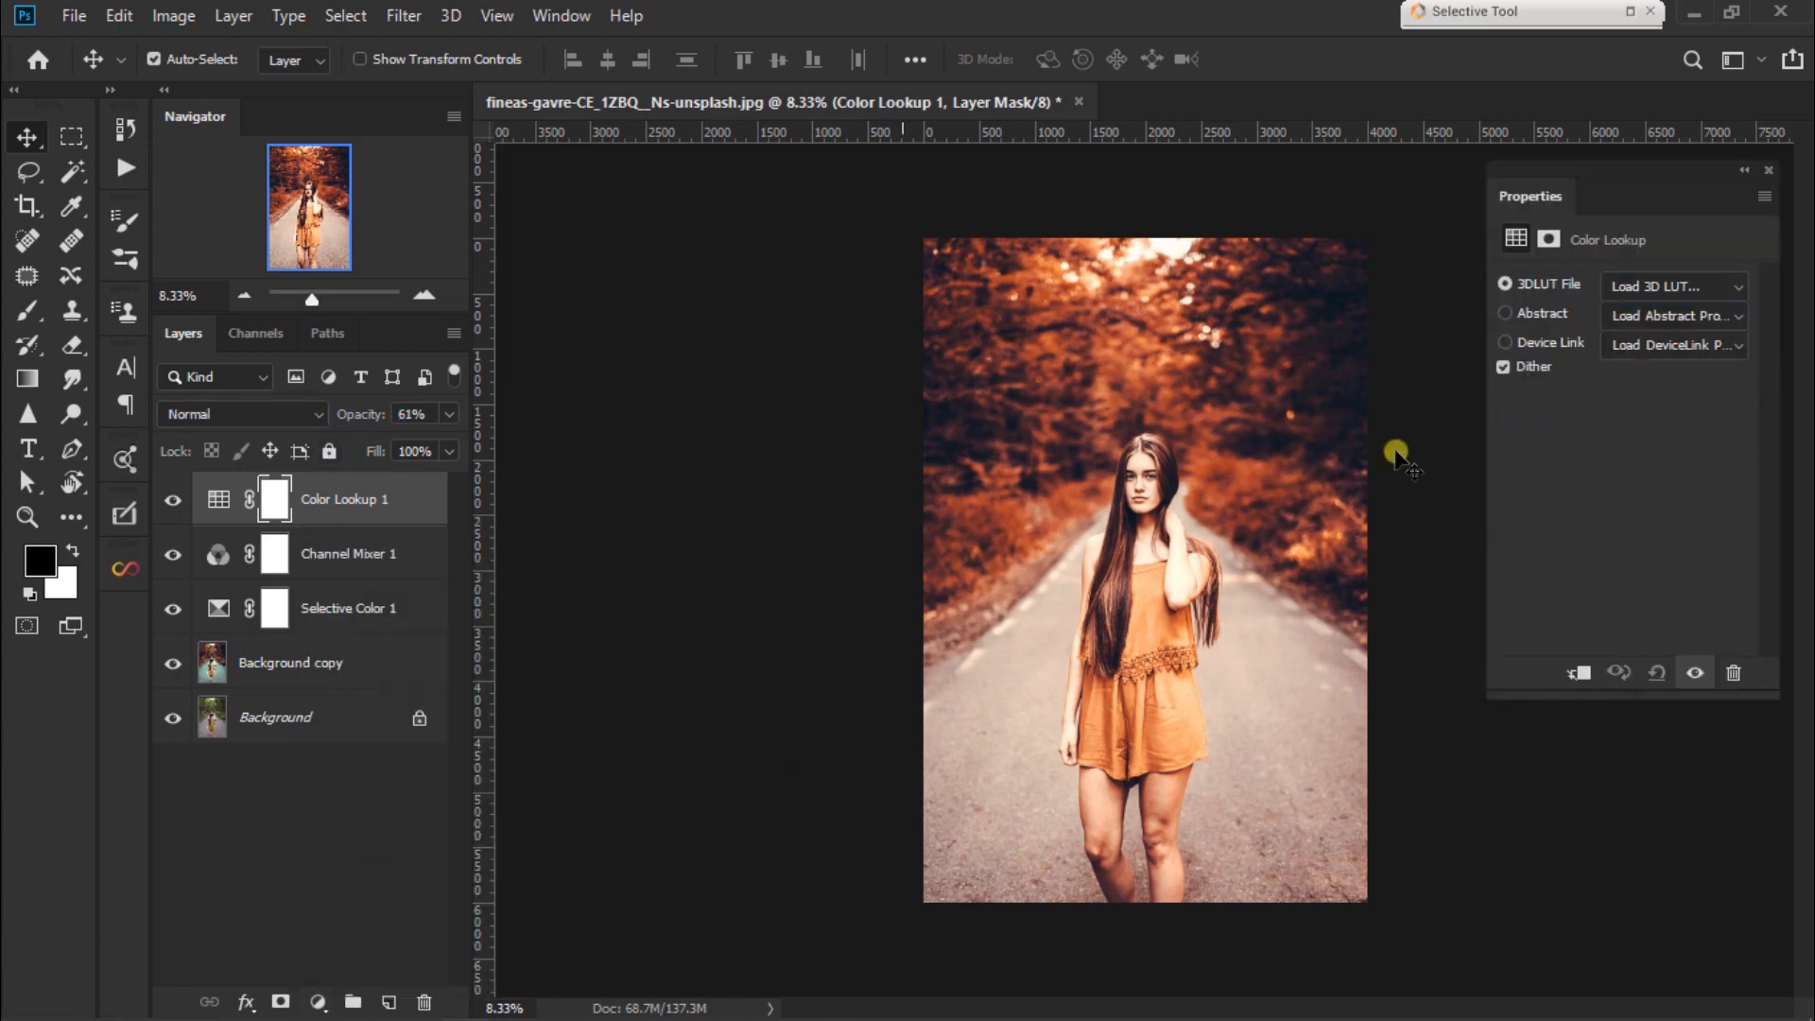
click(1656, 287)
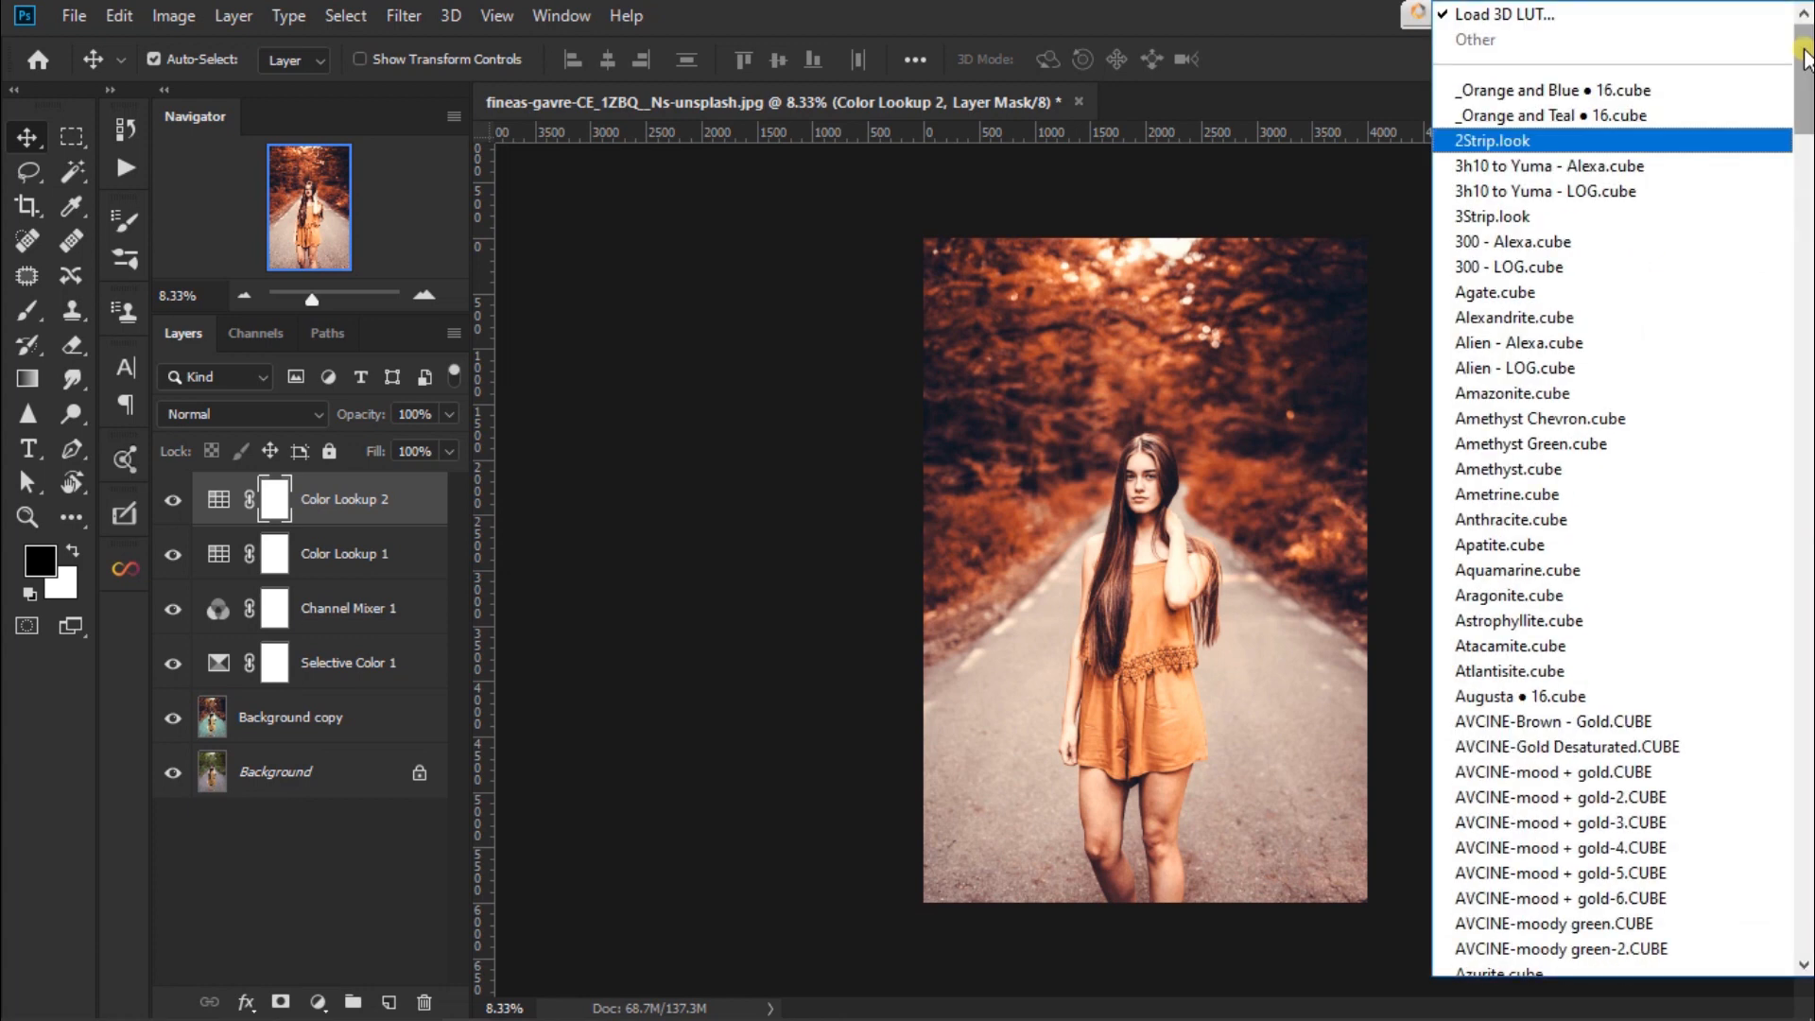
drag(1806, 71, 1777, 912)
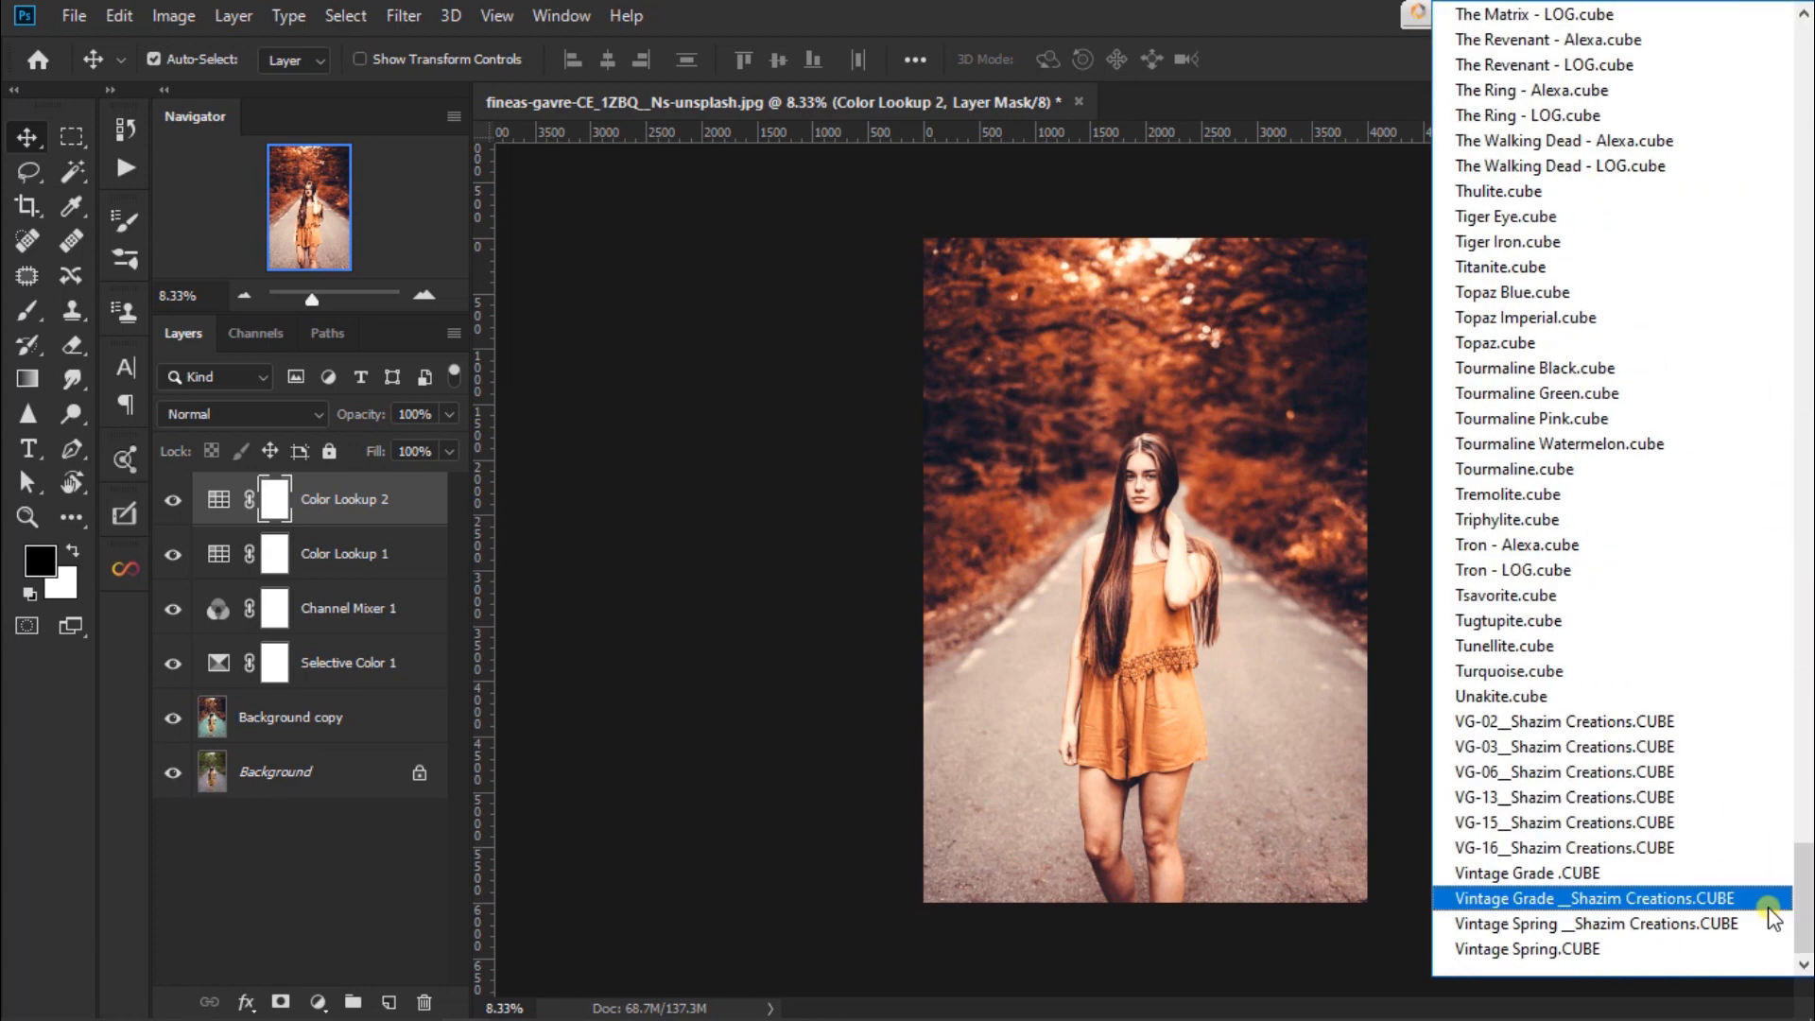
click(1716, 874)
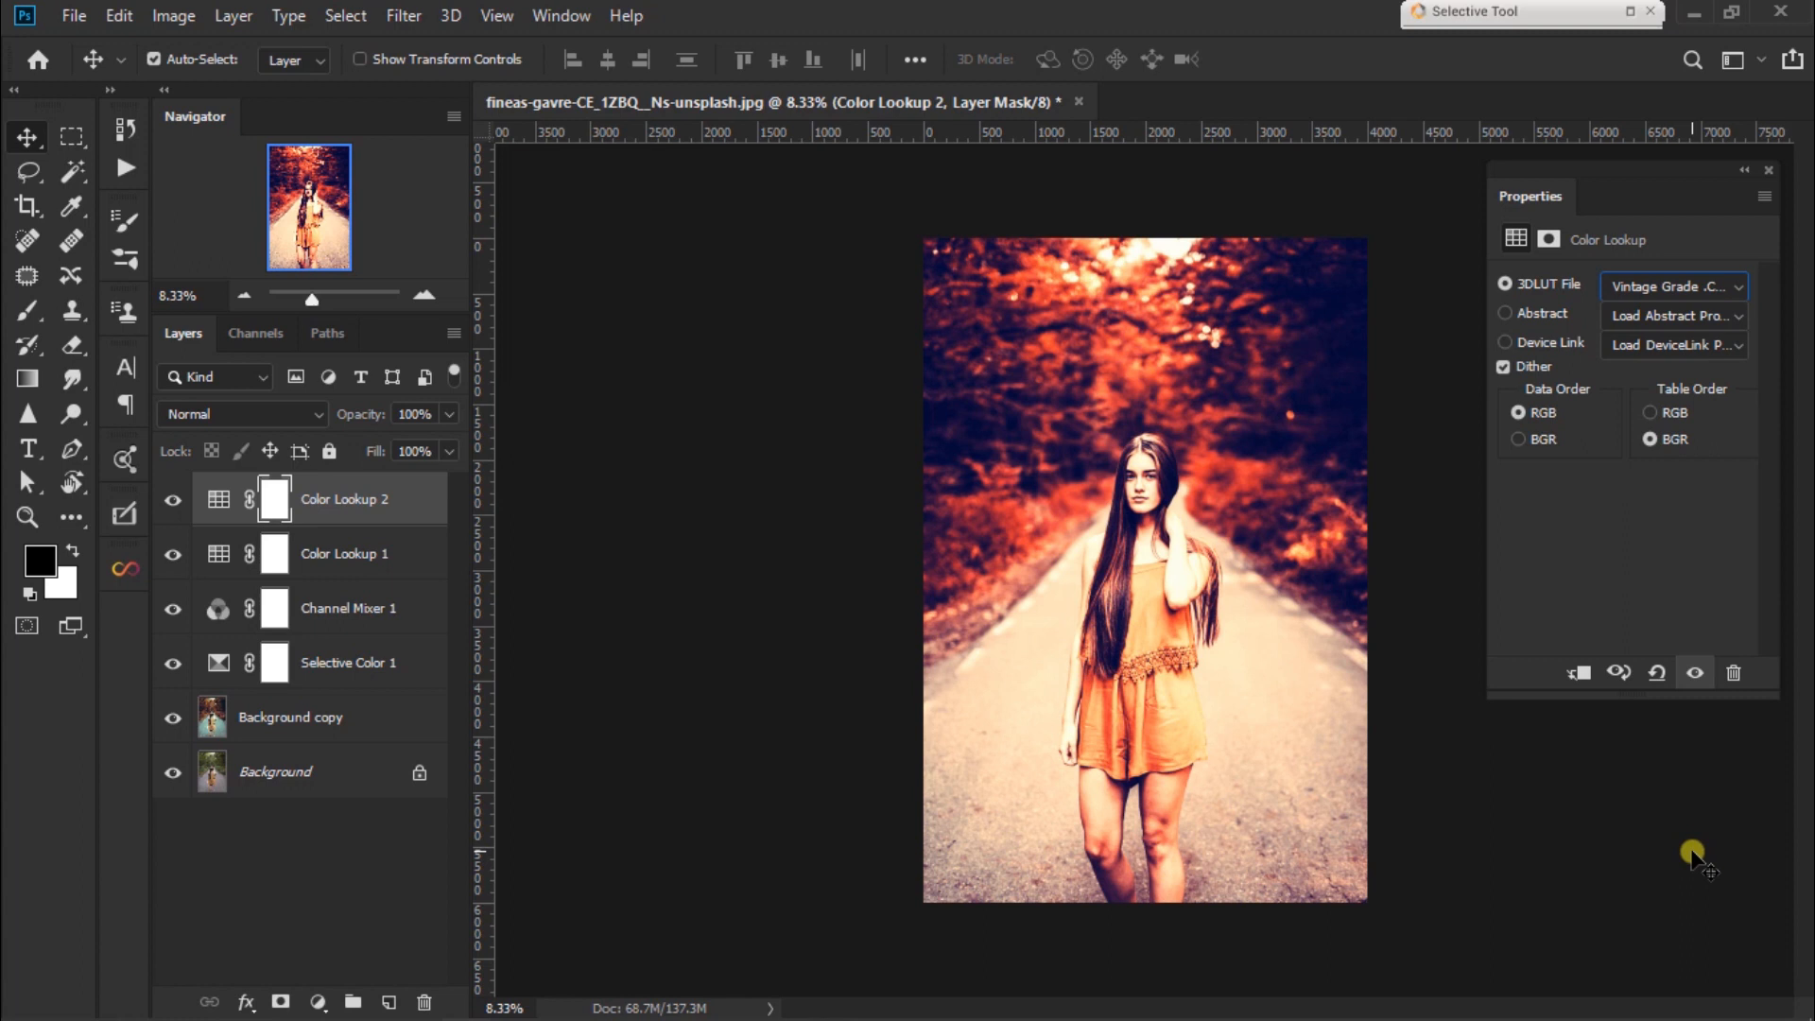
key(Down)
click(1767, 170)
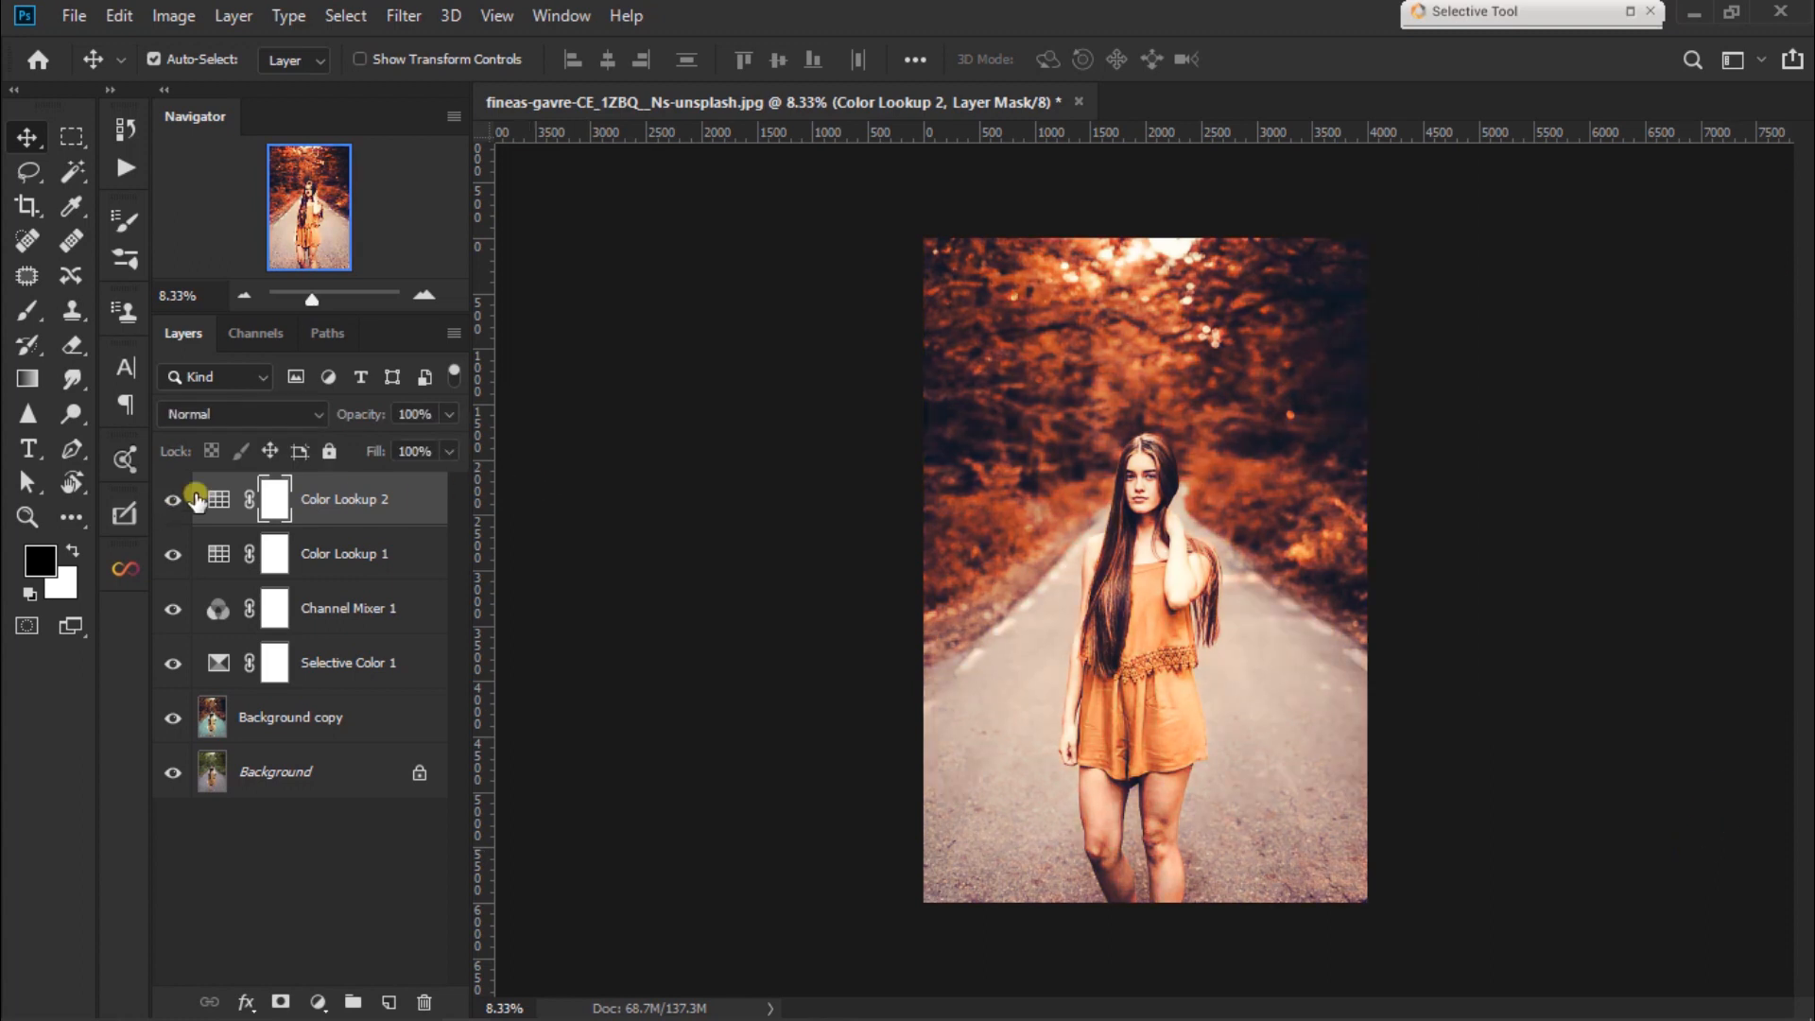
drag(370, 419, 351, 418)
Step: Place the S.R (14) light flare image as an embedded layer and set its blend mode to Screen
click(74, 15)
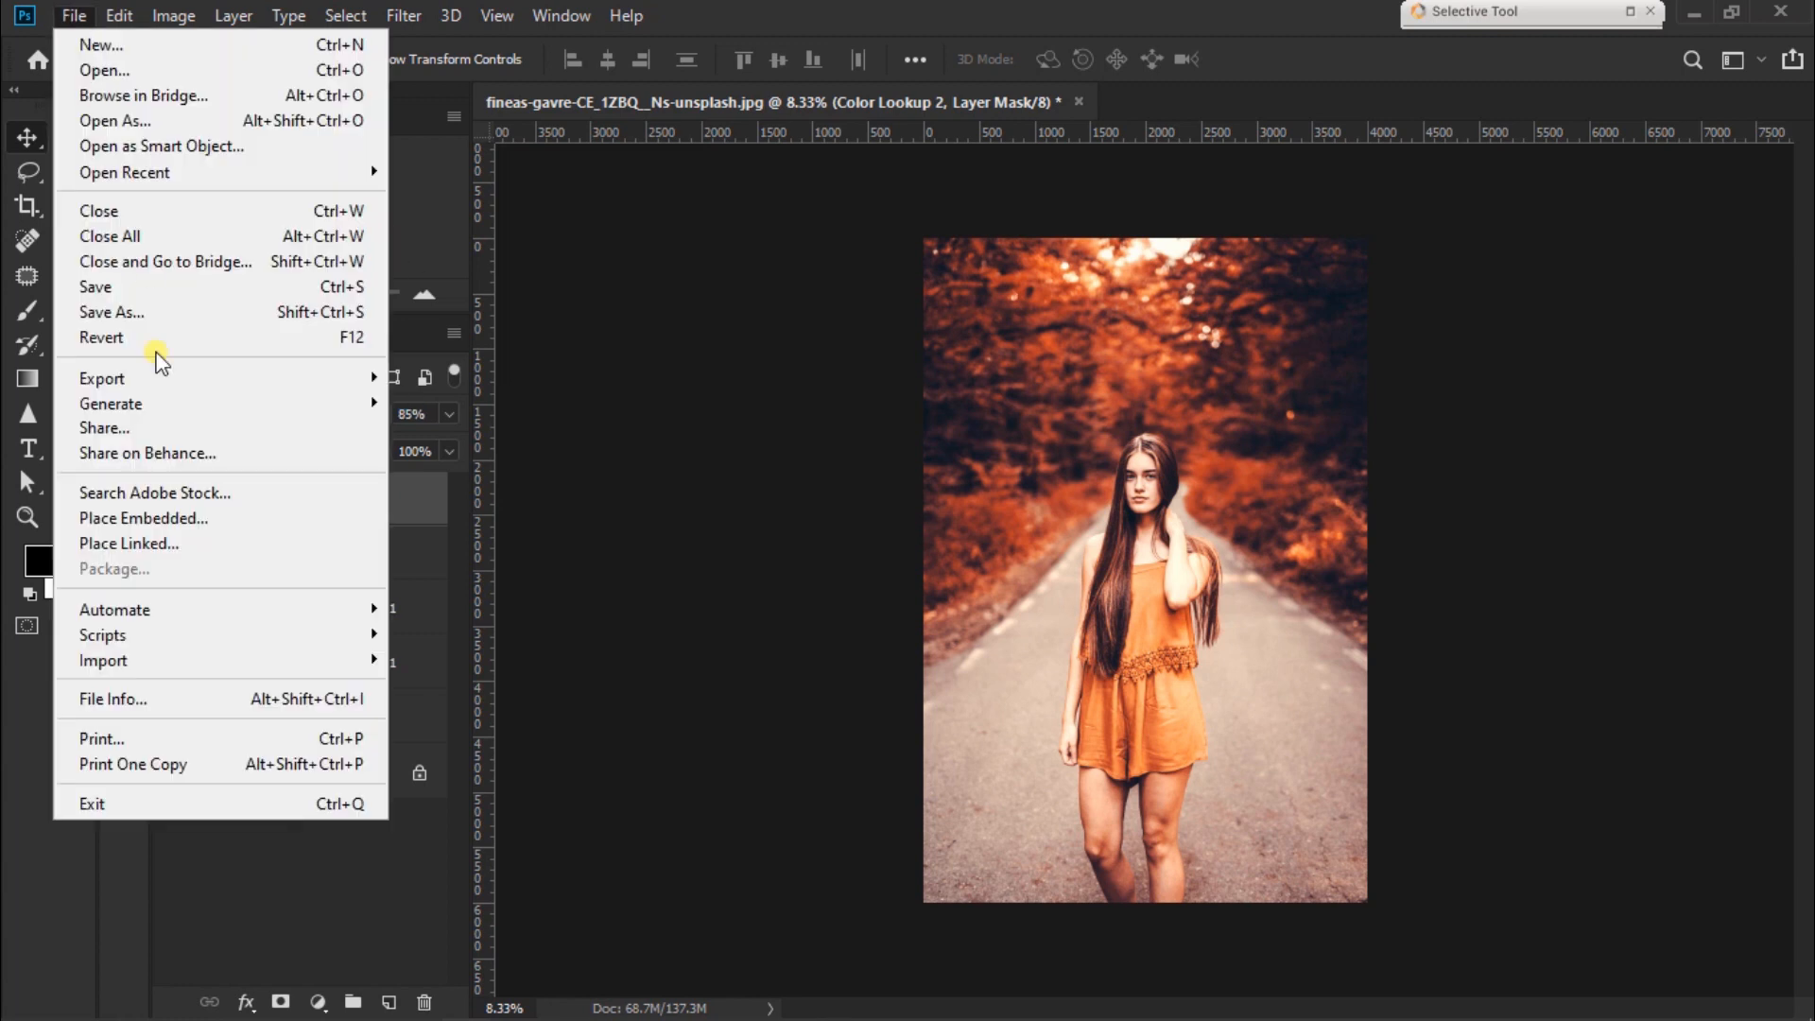
click(194, 518)
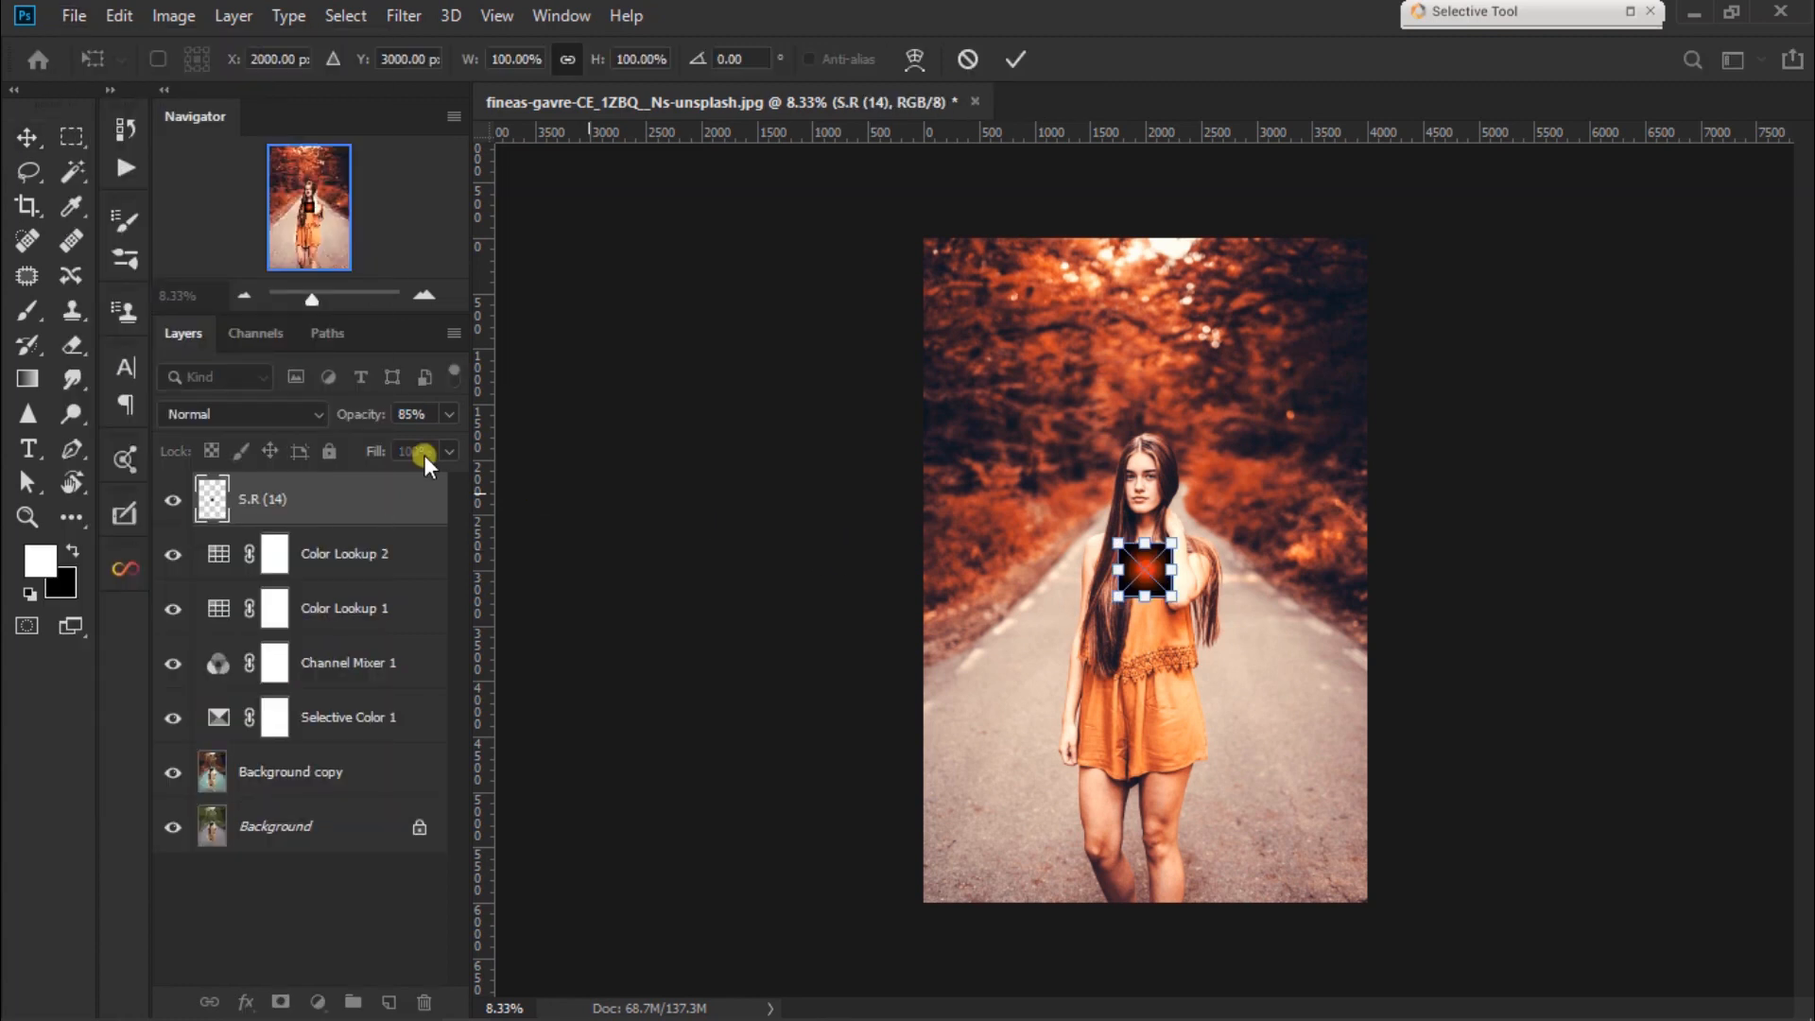
click(223, 408)
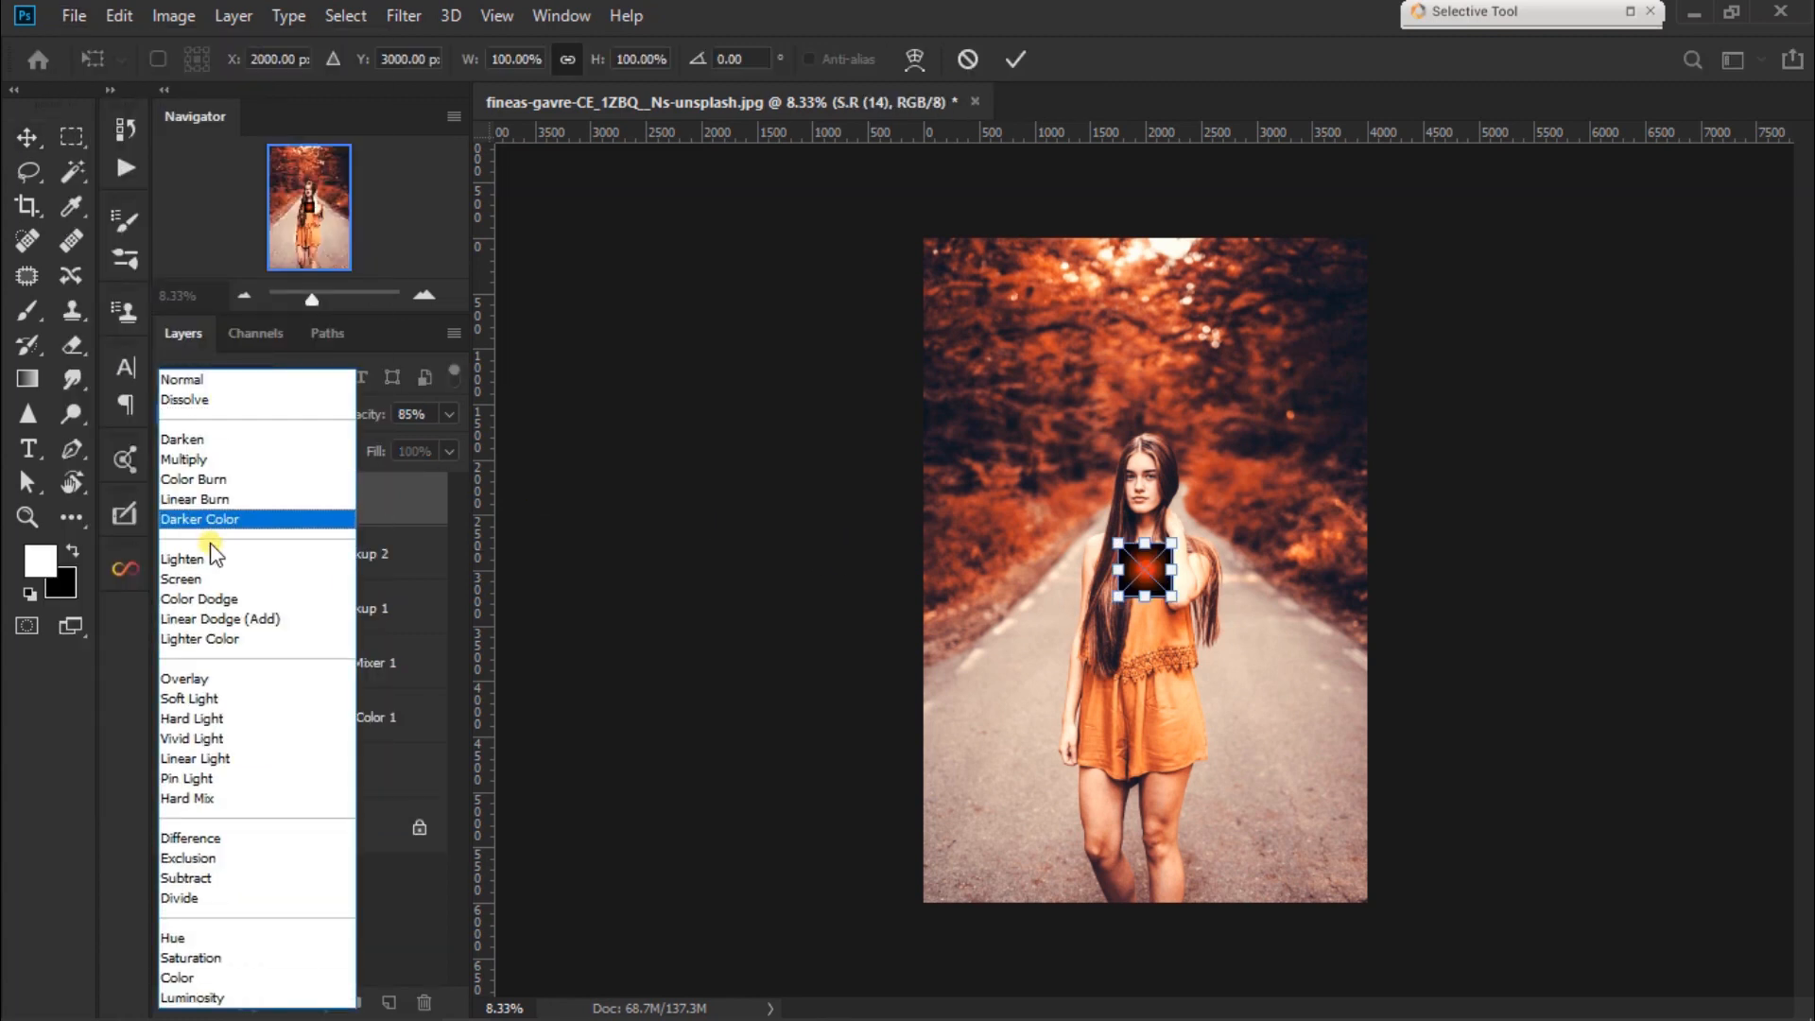
key(Escape)
key(Escape)
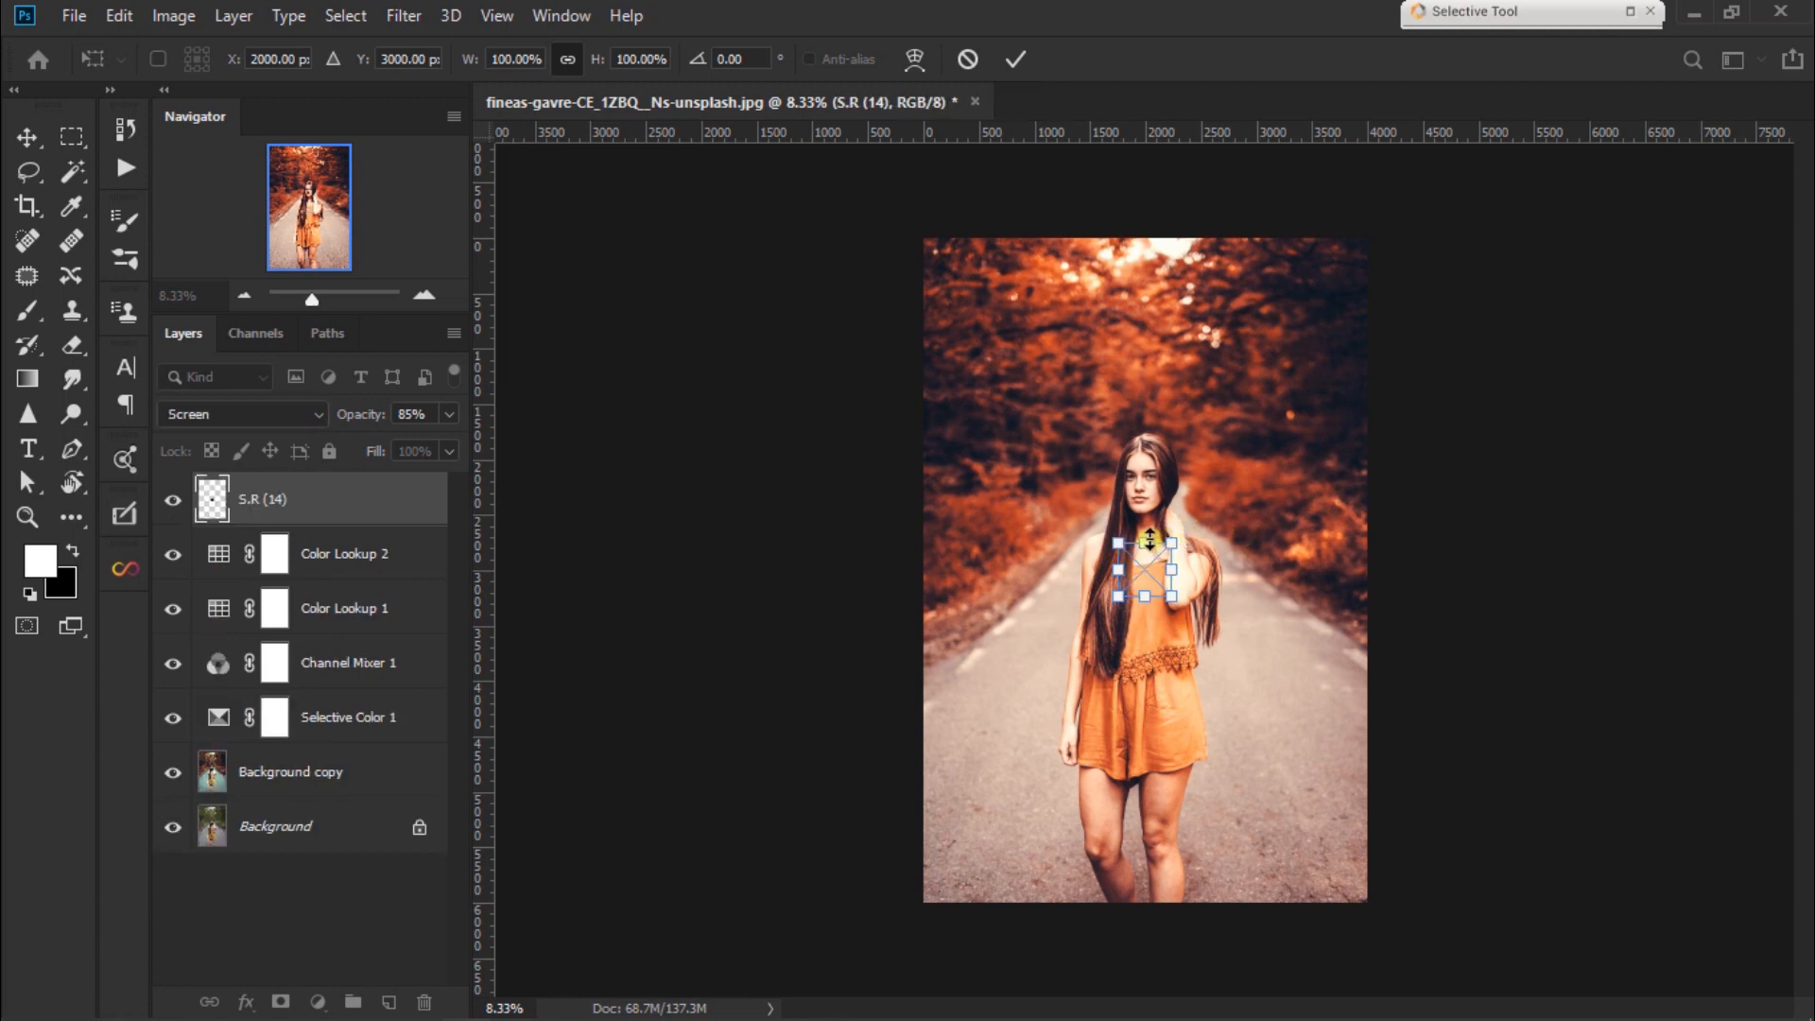
Step: Enlarge the placed flare to about 1667% and position it so its glow falls from above the photo's top edge
drag(1150, 539, 1146, 26)
drag(1147, 599, 1138, 684)
drag(1176, 540, 1197, 460)
click(1013, 62)
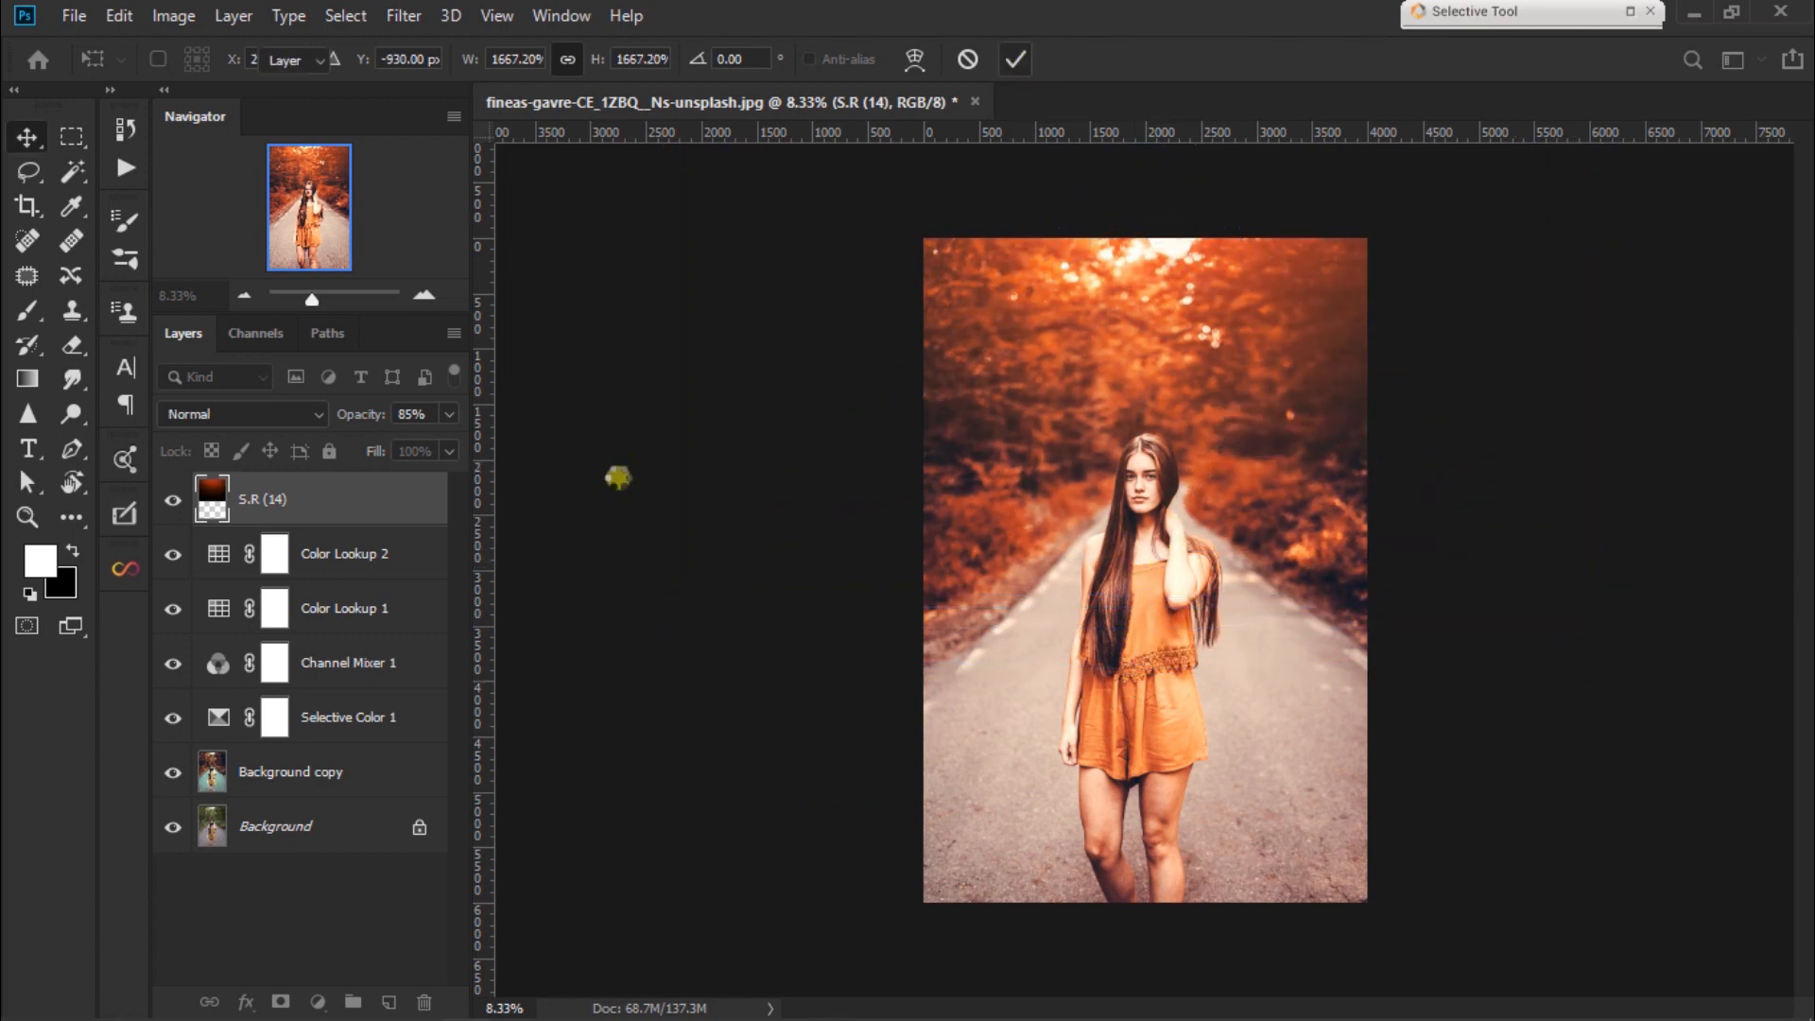
Step: Set the S.R (14) flare layer to Screen blending at 55% opacity
key(alt+shift+s)
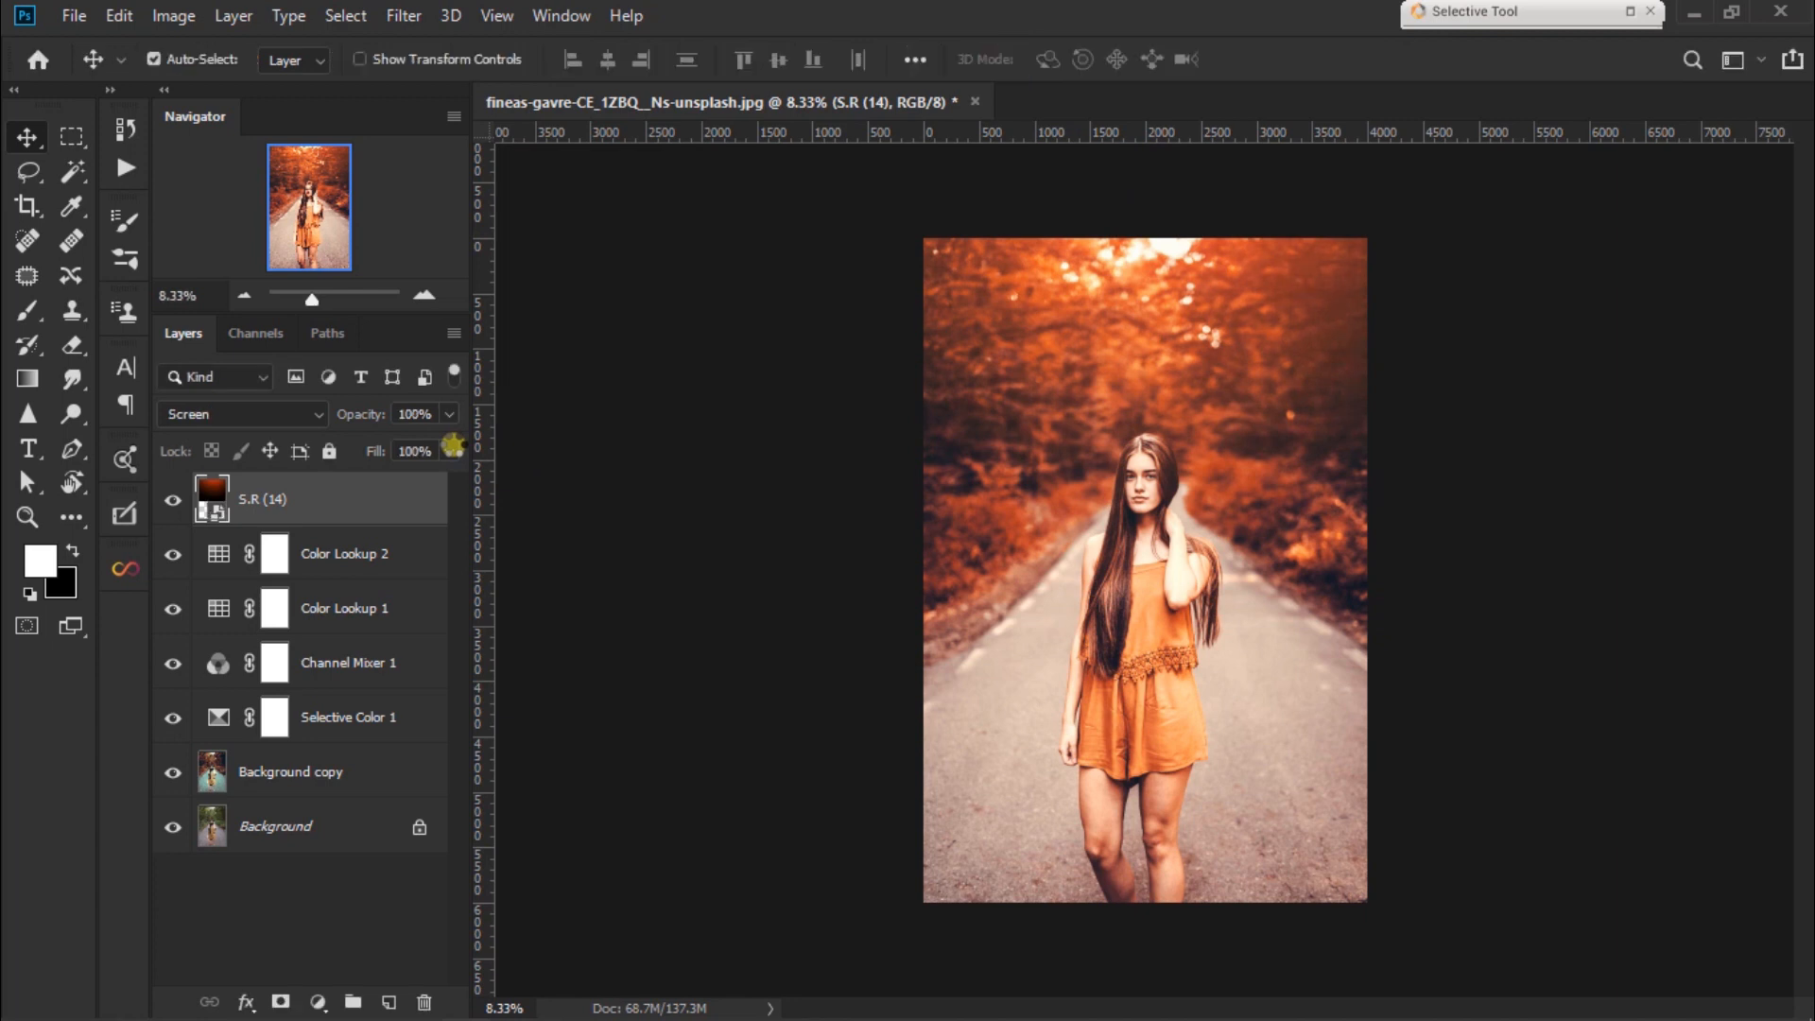
drag(371, 420, 313, 418)
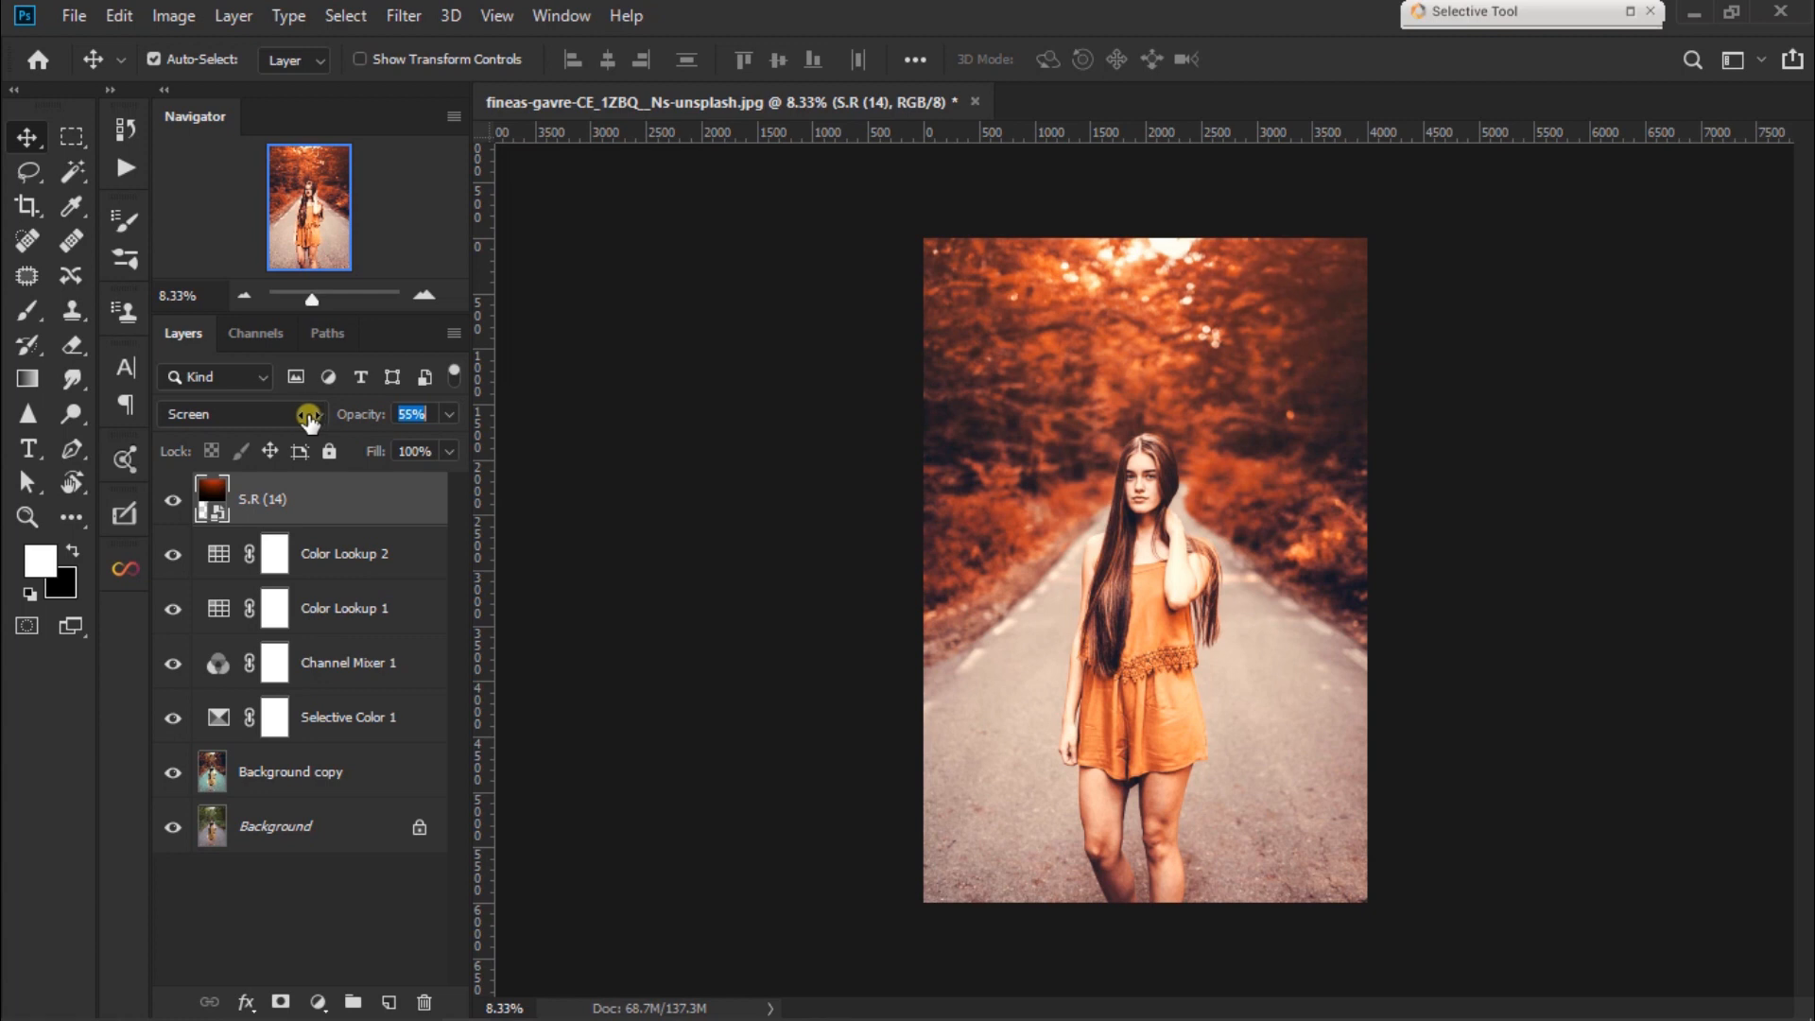
click(1293, 390)
Step: Place the black particle image 49993bacd71e055210ef0e7b8dd4edd6 as an embedded layer and set its blend mode to Lighten
click(74, 15)
click(208, 509)
click(241, 414)
click(227, 574)
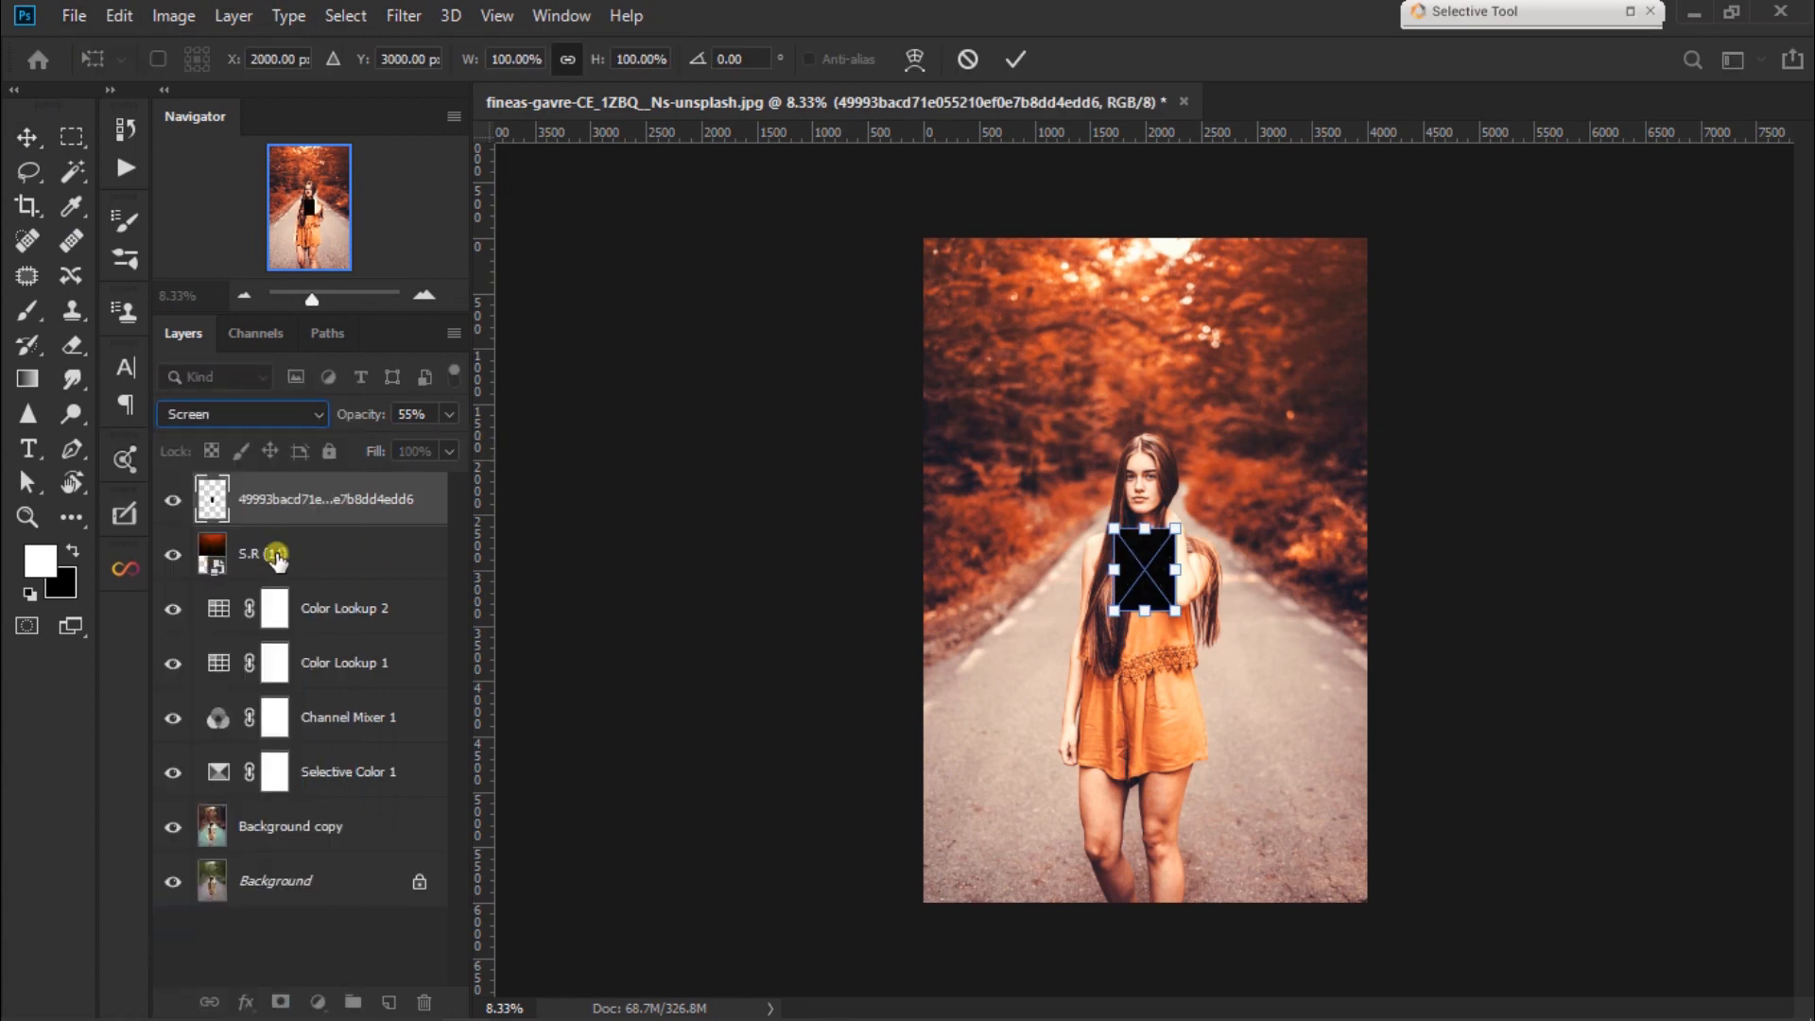
key(Escape)
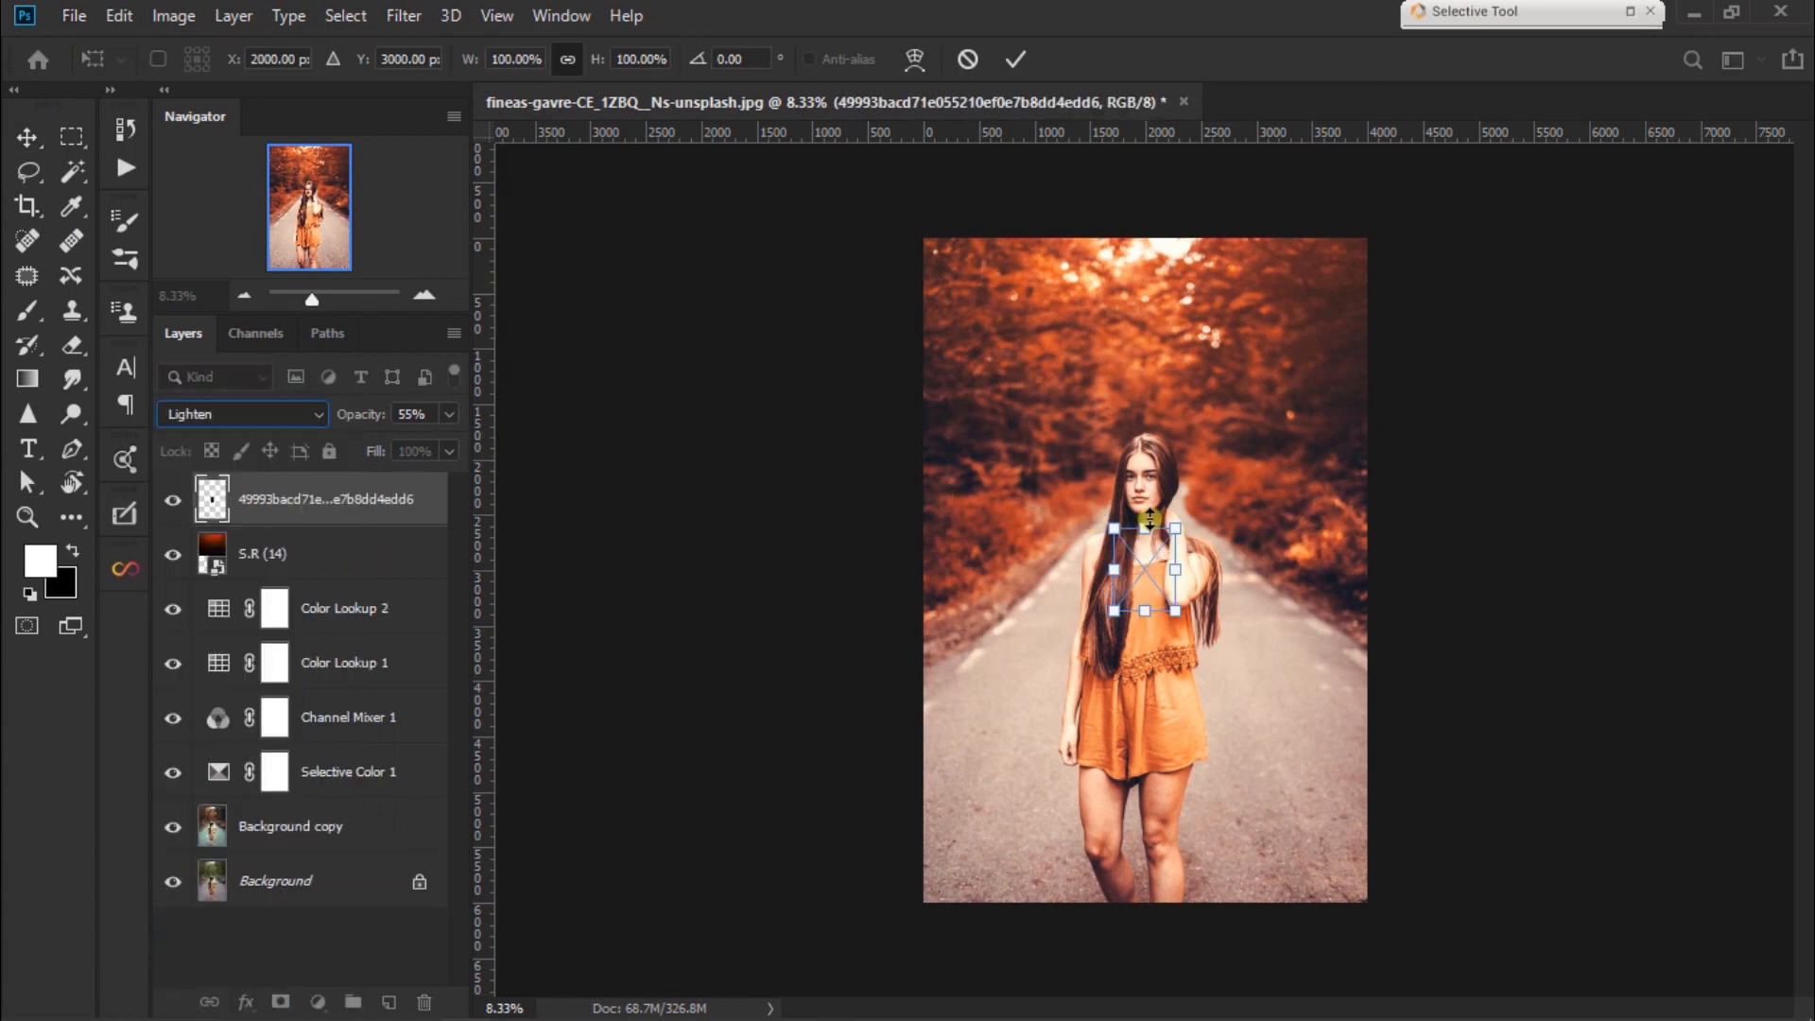
Step: Scale the particle overlay to cover the whole photo, keeping it in Lighten mode
drag(1145, 528, 1144, 242)
drag(1150, 615, 1149, 818)
mouse_move(1187, 650)
mouse_down()
mouse_move(1178, 615)
mouse_move(1196, 648)
mouse_up()
drag(1144, 815, 1145, 833)
key(Return)
key(shift+plus)
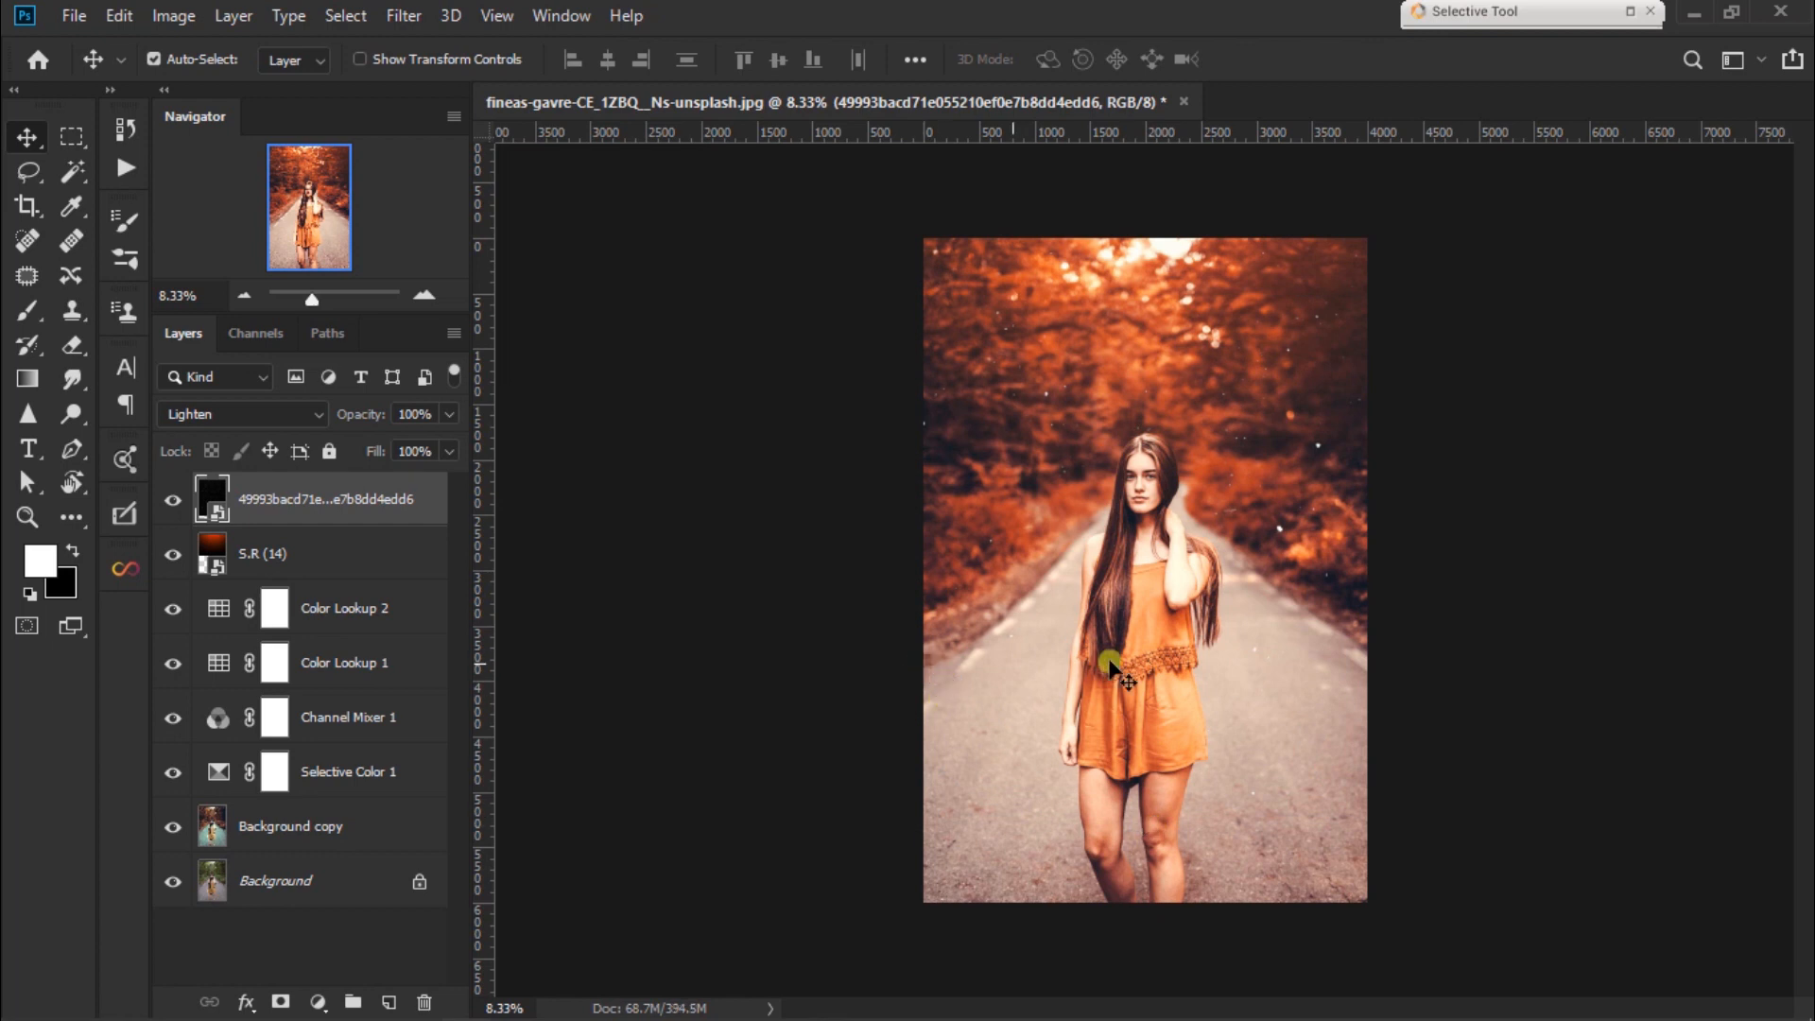
Step: Rasterize the particle overlay for use with the Eraser tool and enlarge the eraser brush to 400
key(e)
click(1098, 631)
key(Return)
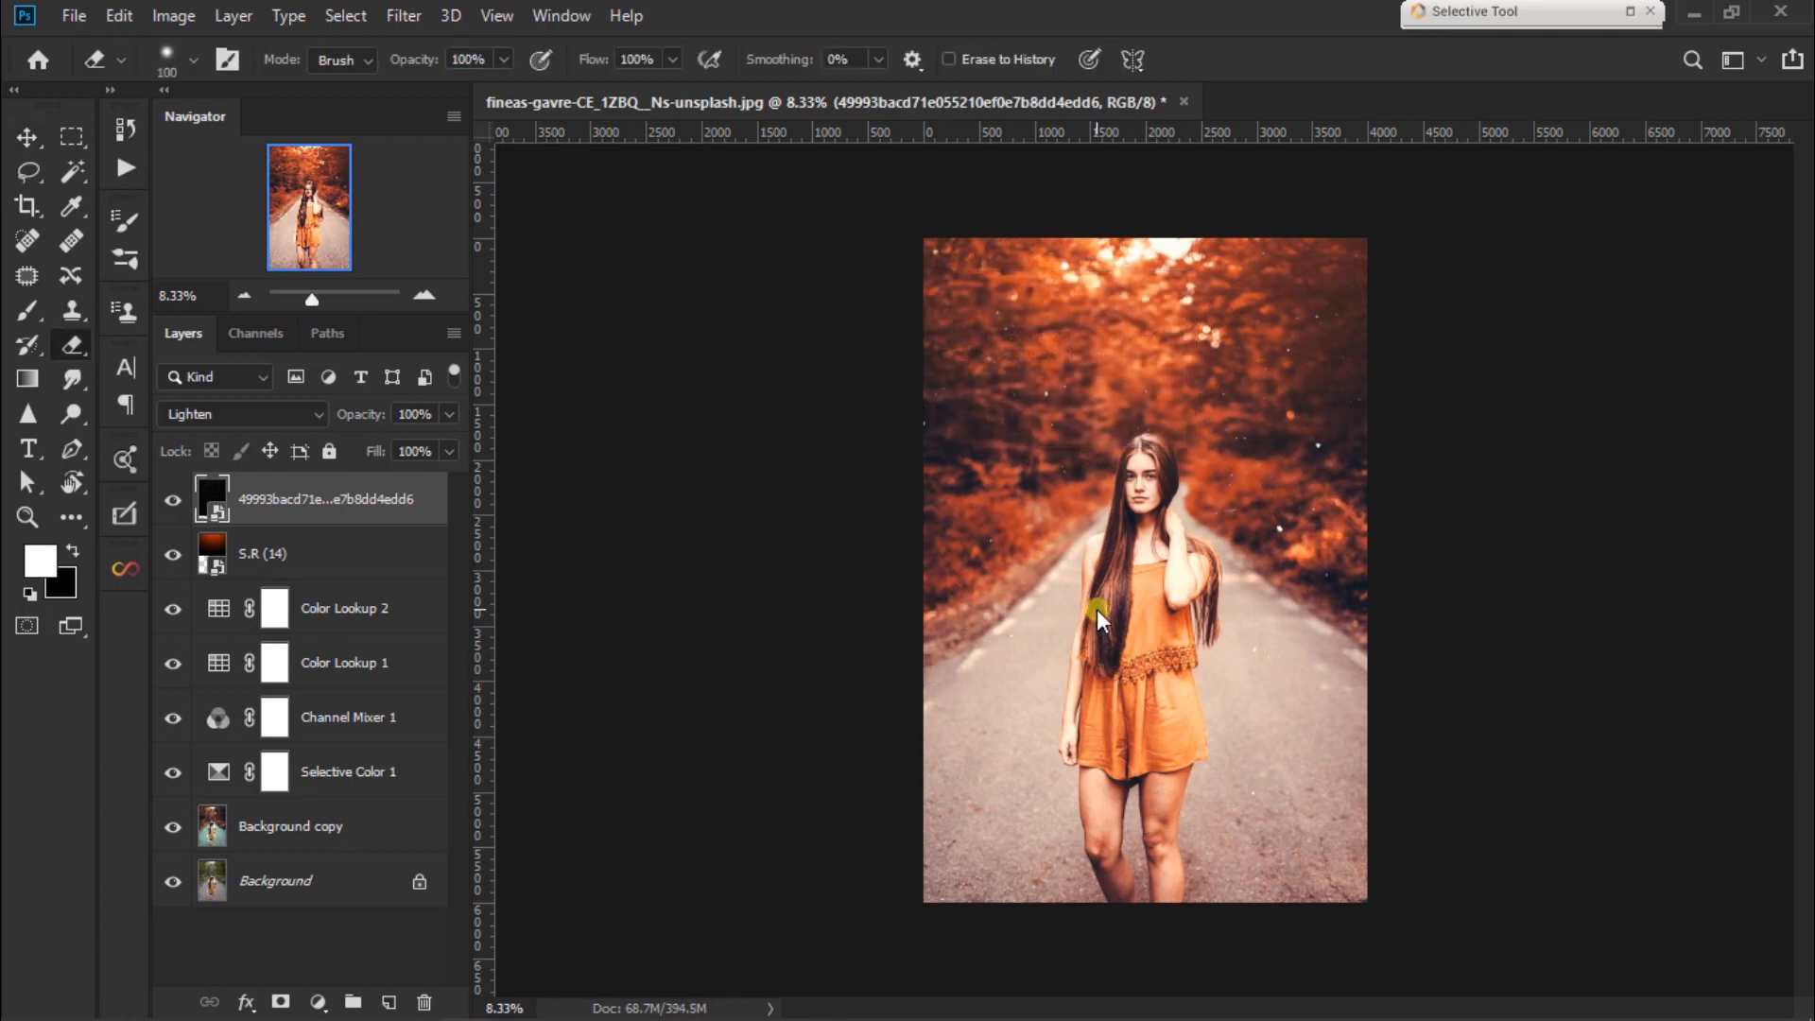
key(bracketright)
Step: Compare the image with and without the particle overlay layer
click(167, 497)
click(167, 496)
click(168, 496)
click(167, 497)
Step: Add a Gradient Map adjustment layer using the Violet, Orange preset
click(318, 1002)
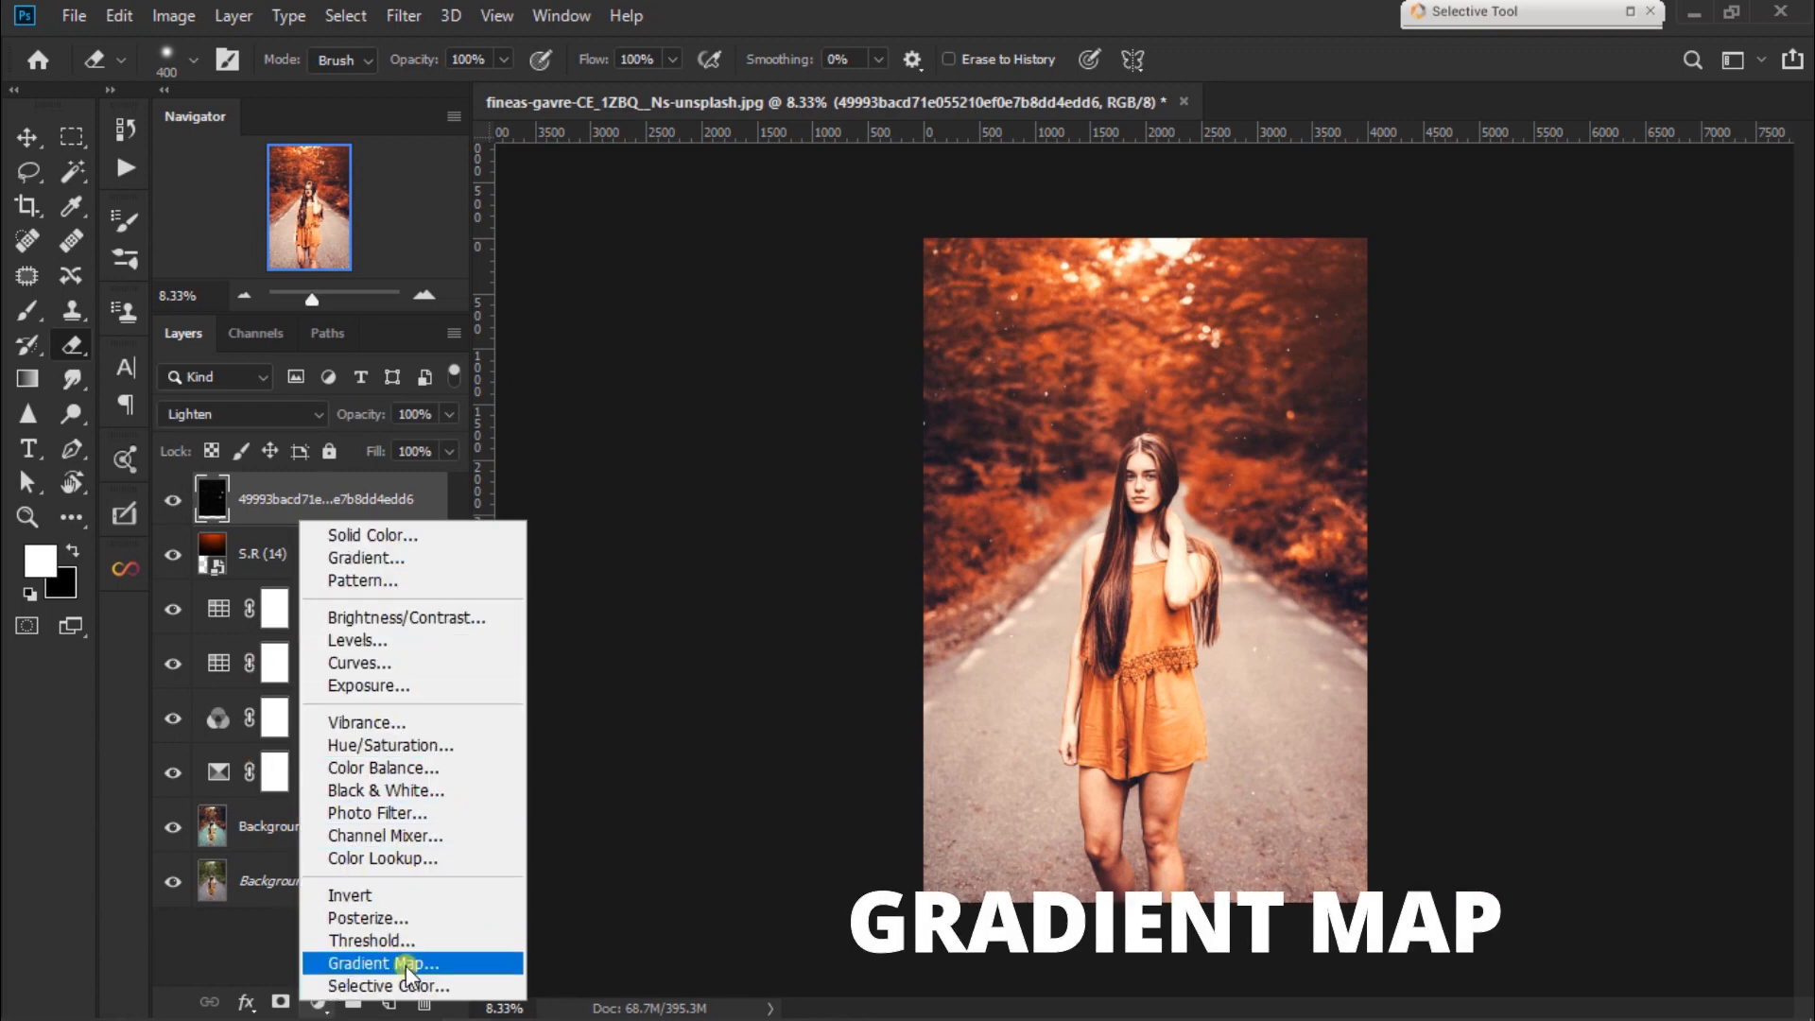
click(460, 964)
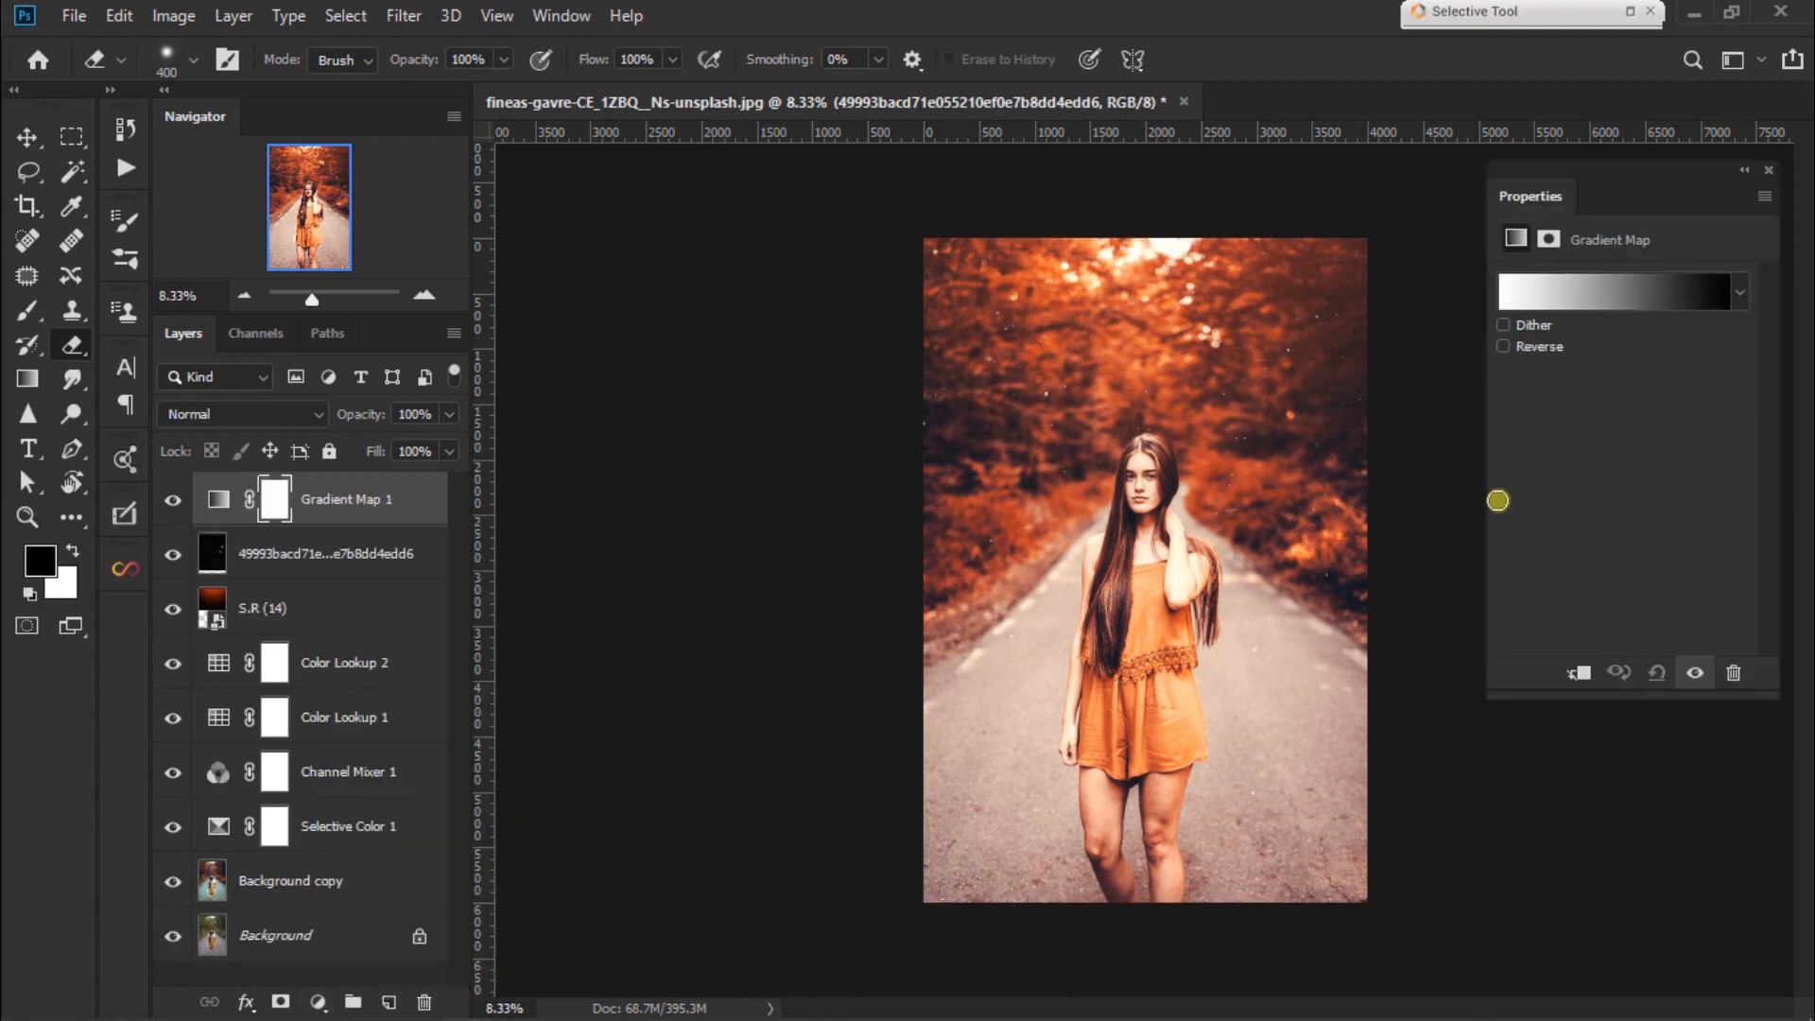
click(1641, 291)
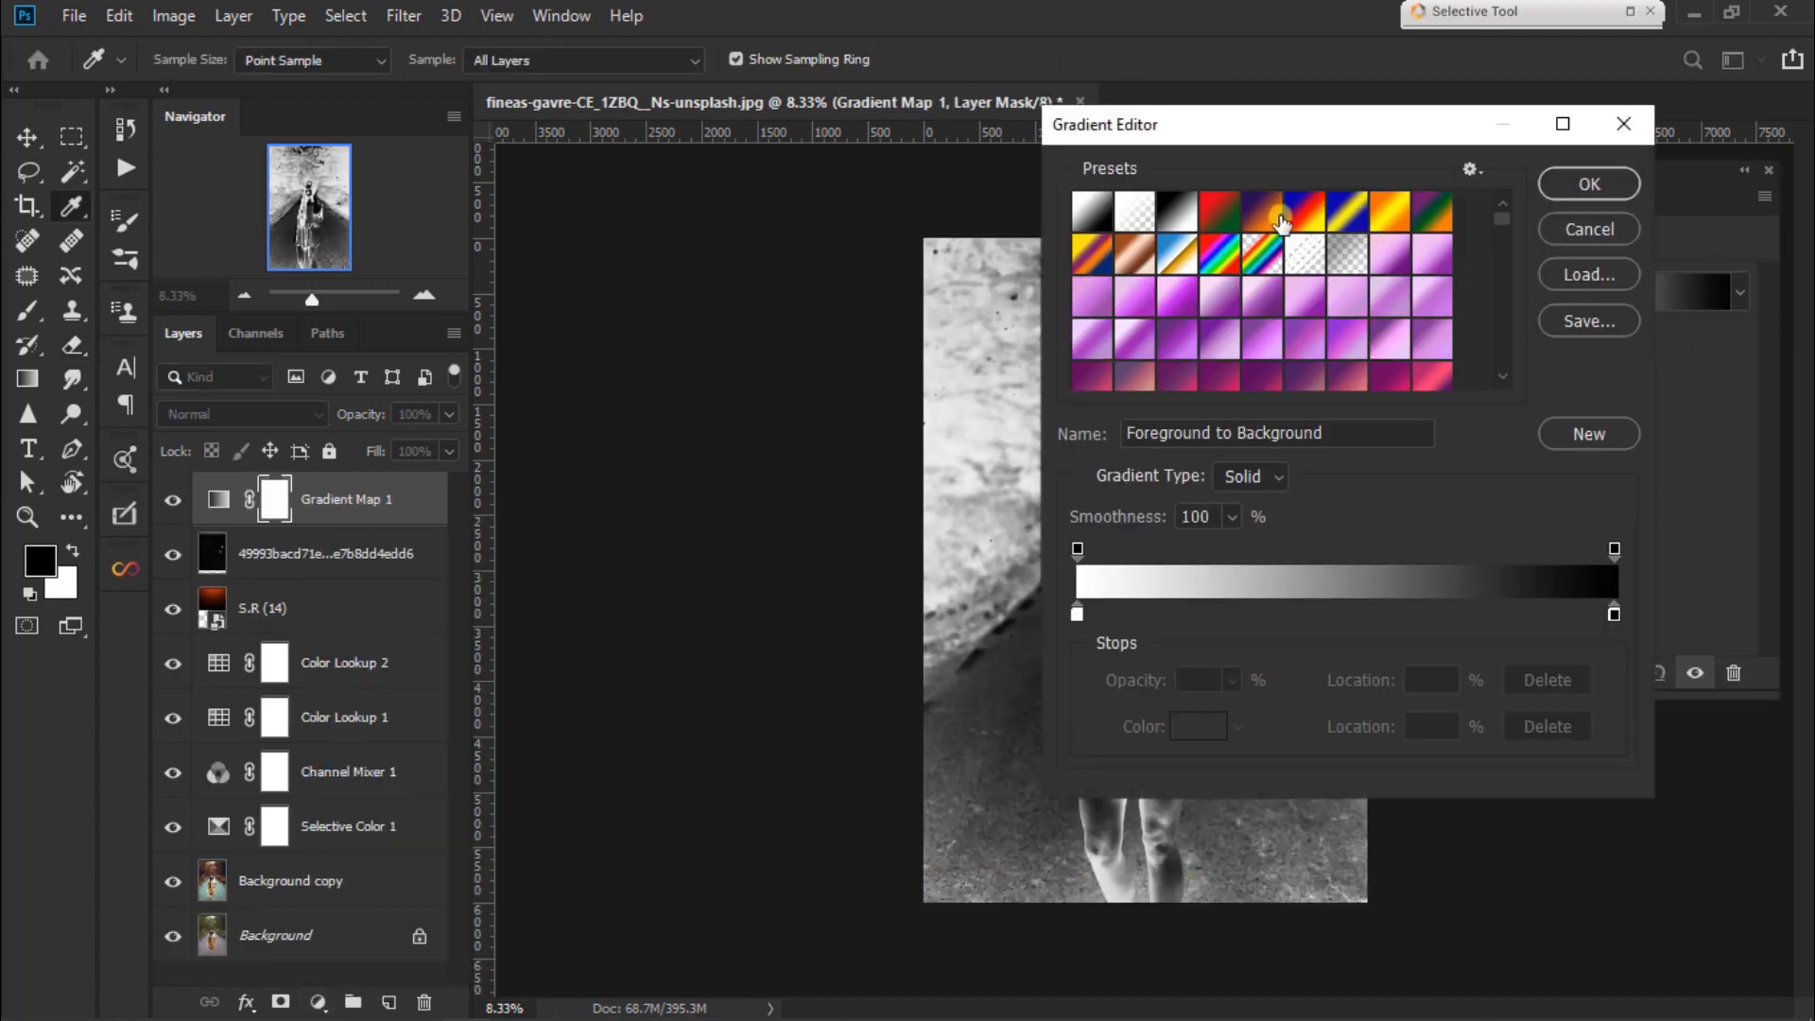
click(1257, 218)
drag(1221, 119, 1085, 135)
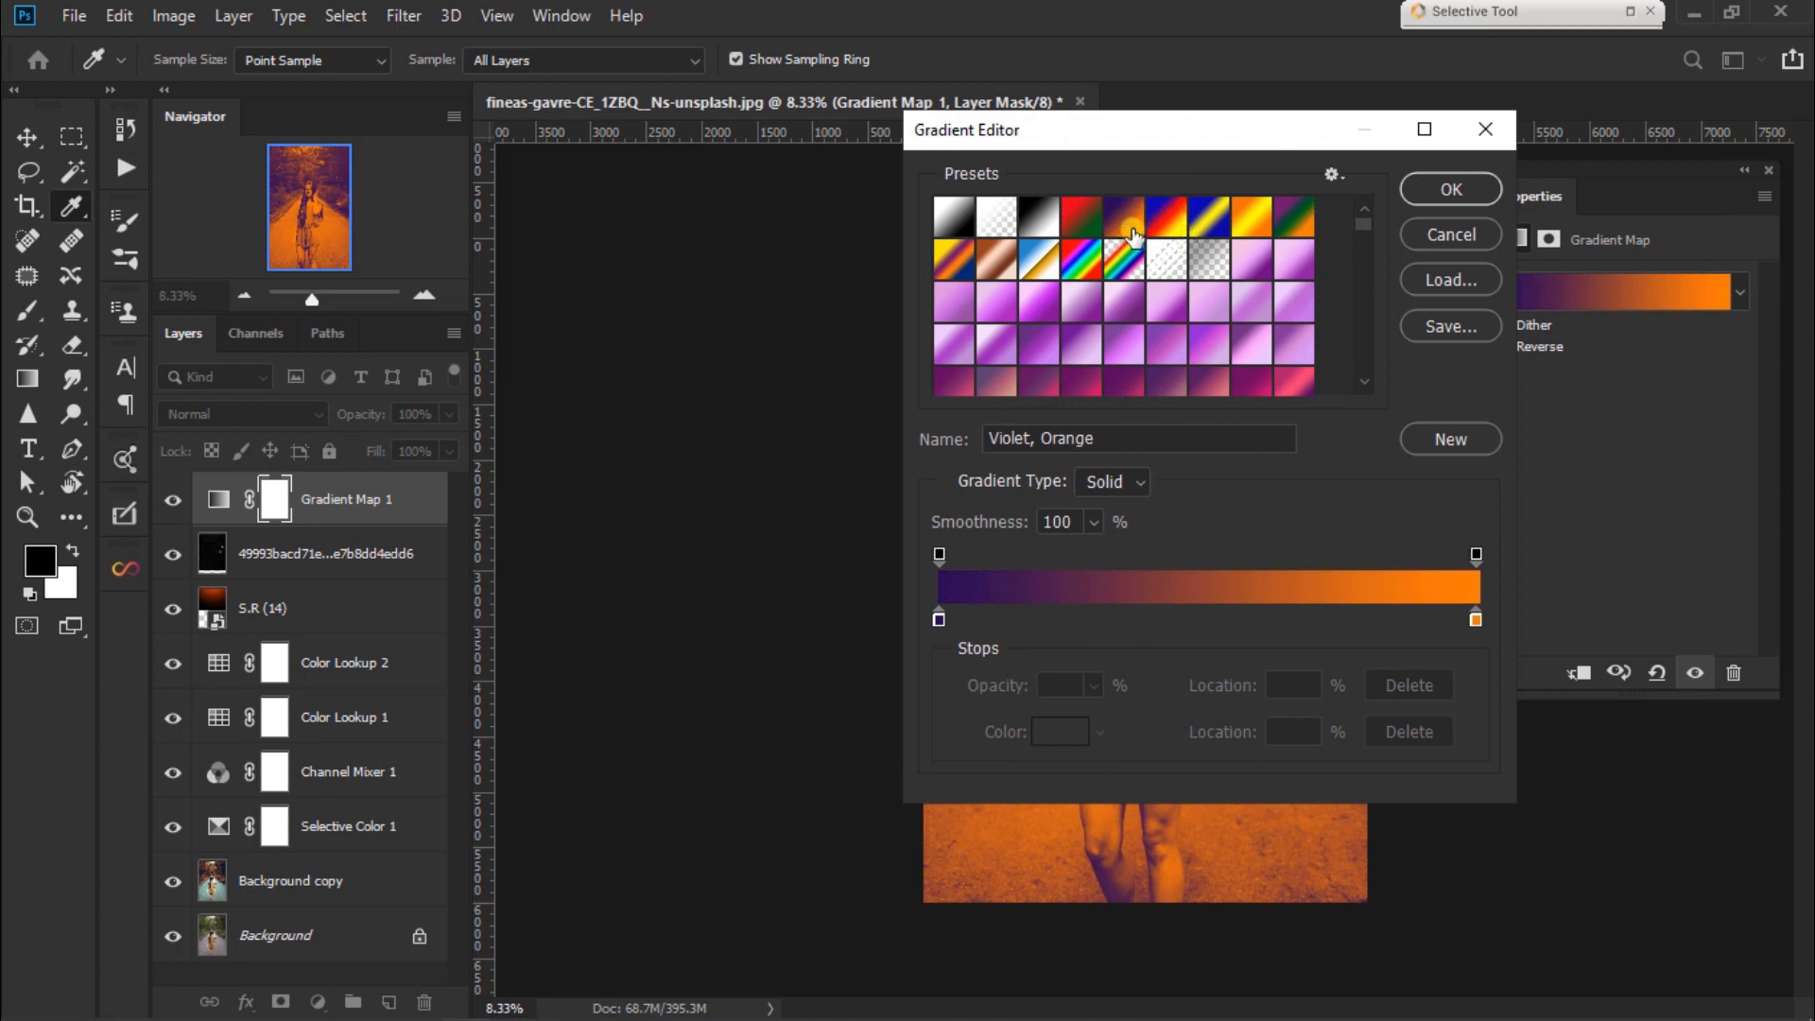
click(1434, 193)
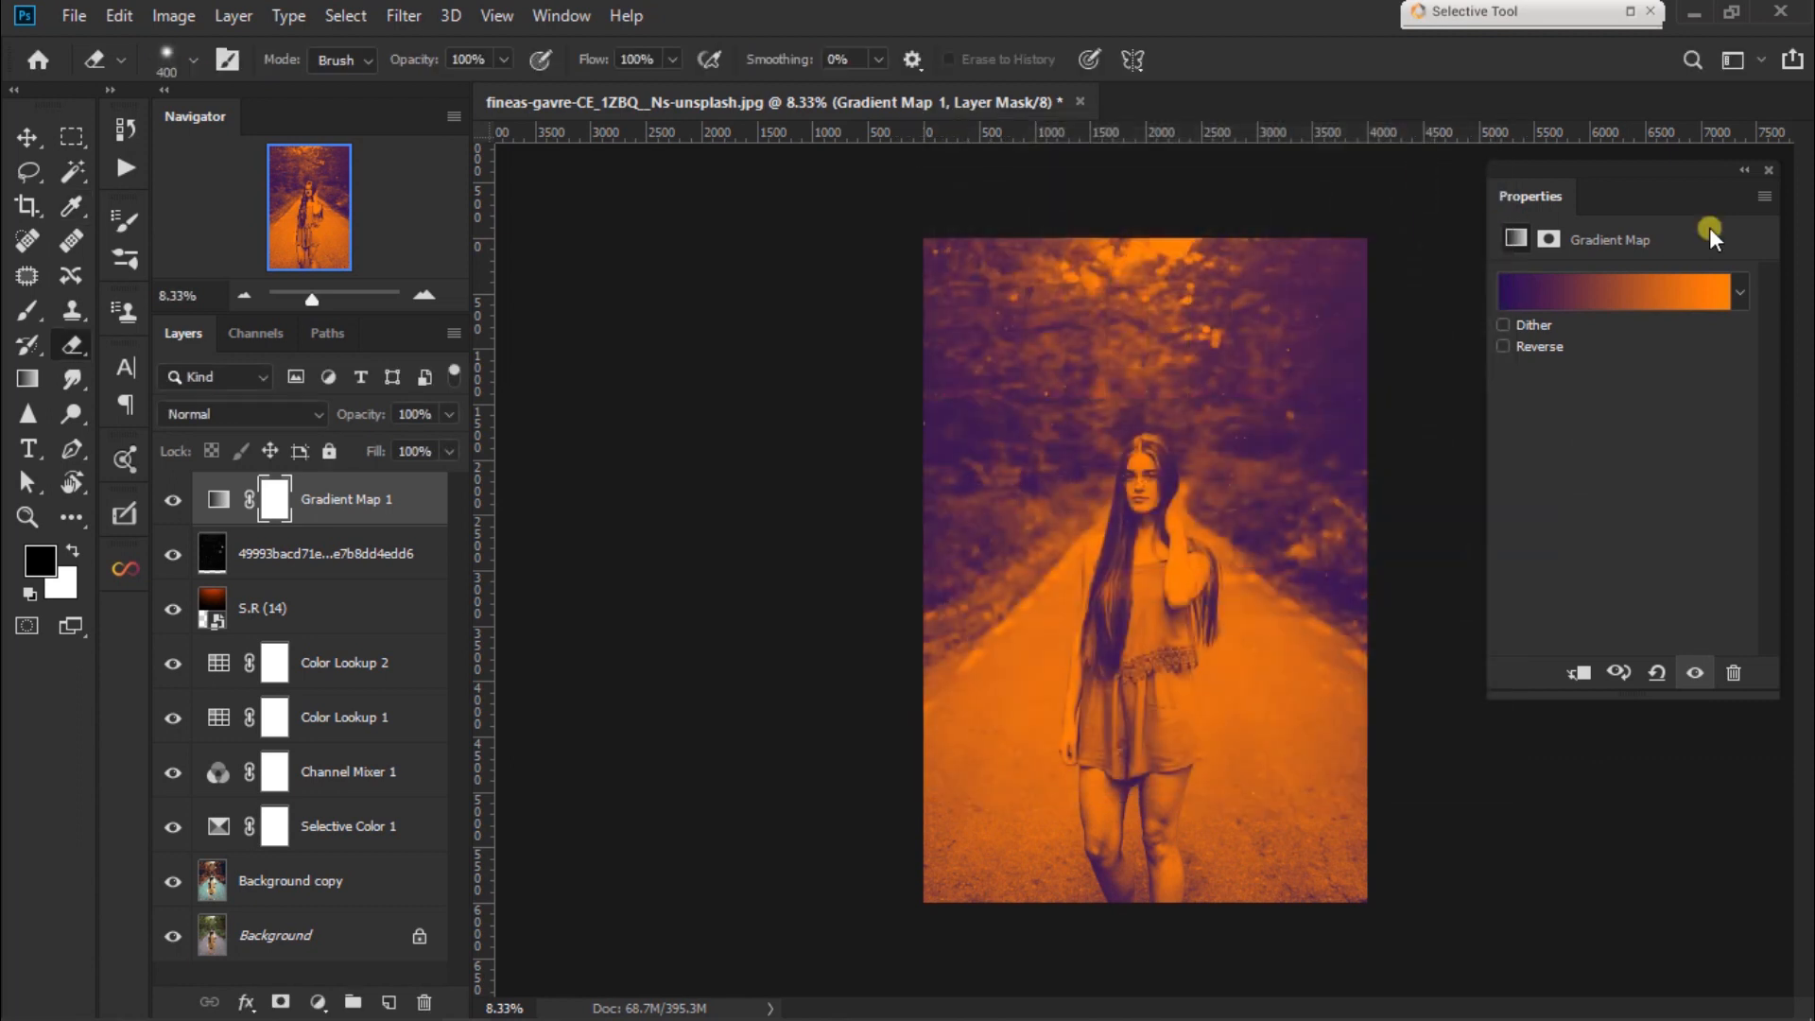
click(1769, 171)
Step: Set the Gradient Map layer's blend mode to Soft Light and its opacity to 28%
click(286, 414)
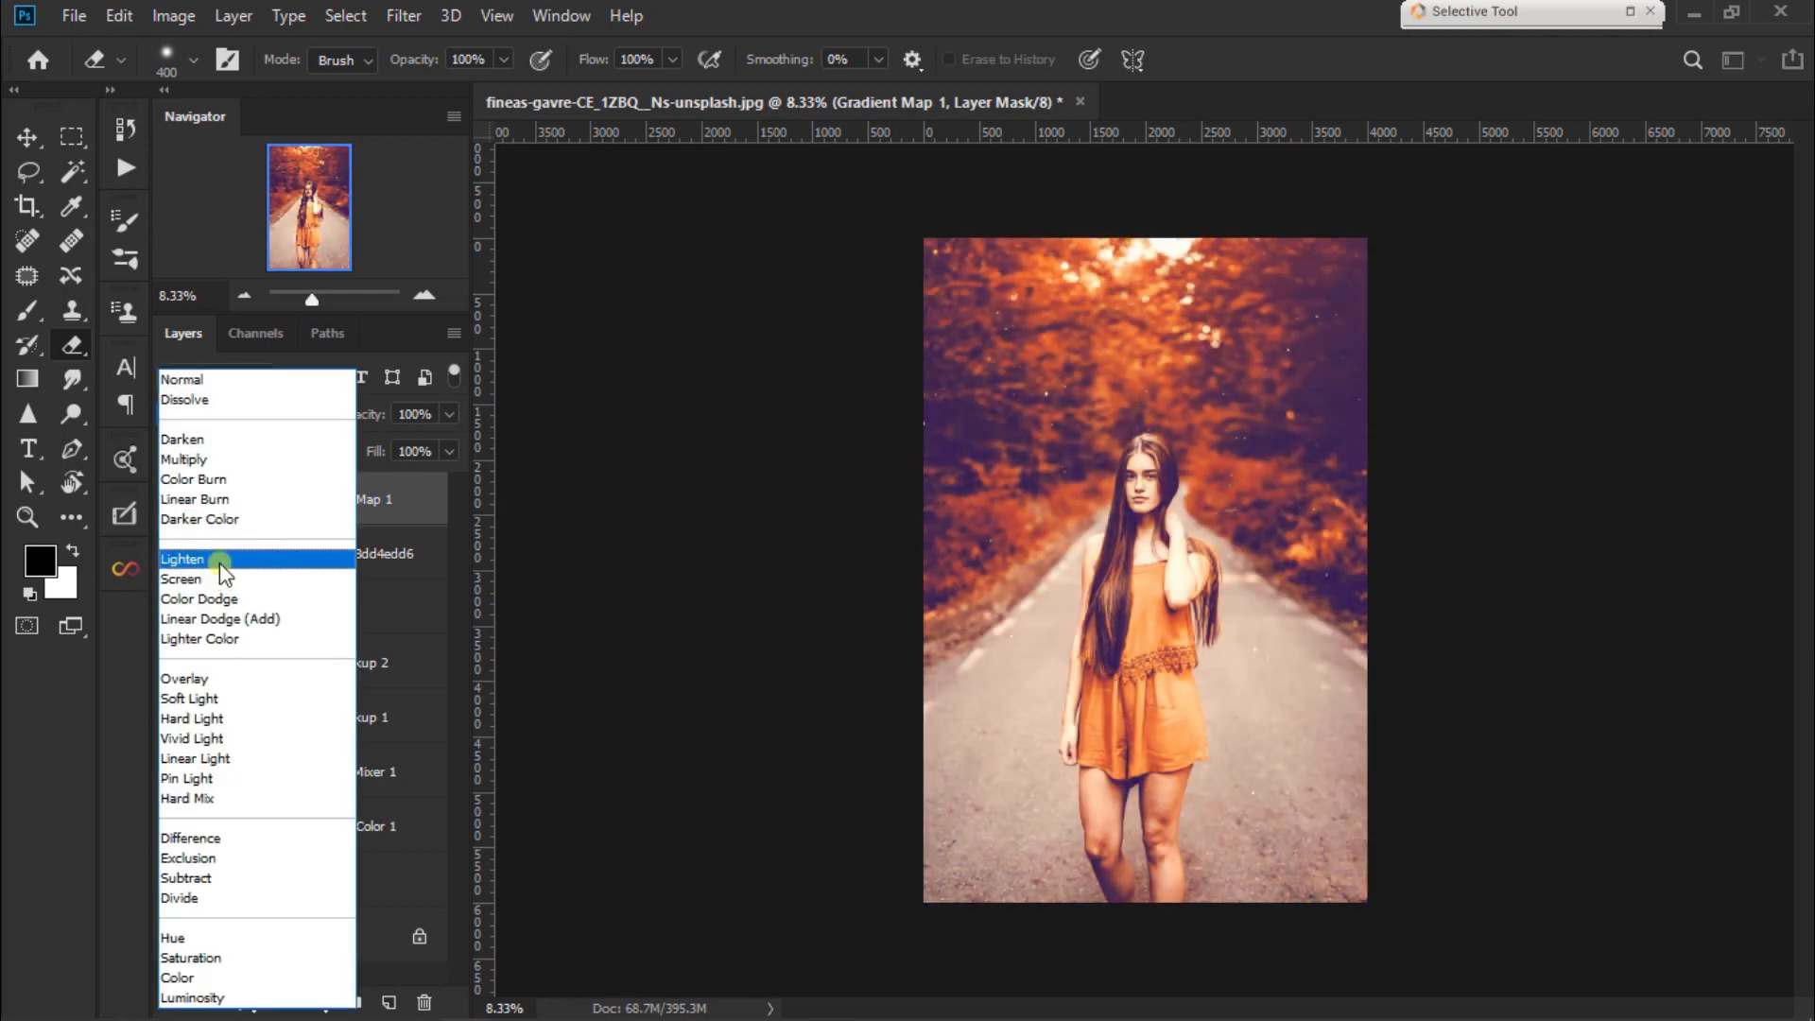
click(202, 704)
drag(357, 414, 259, 412)
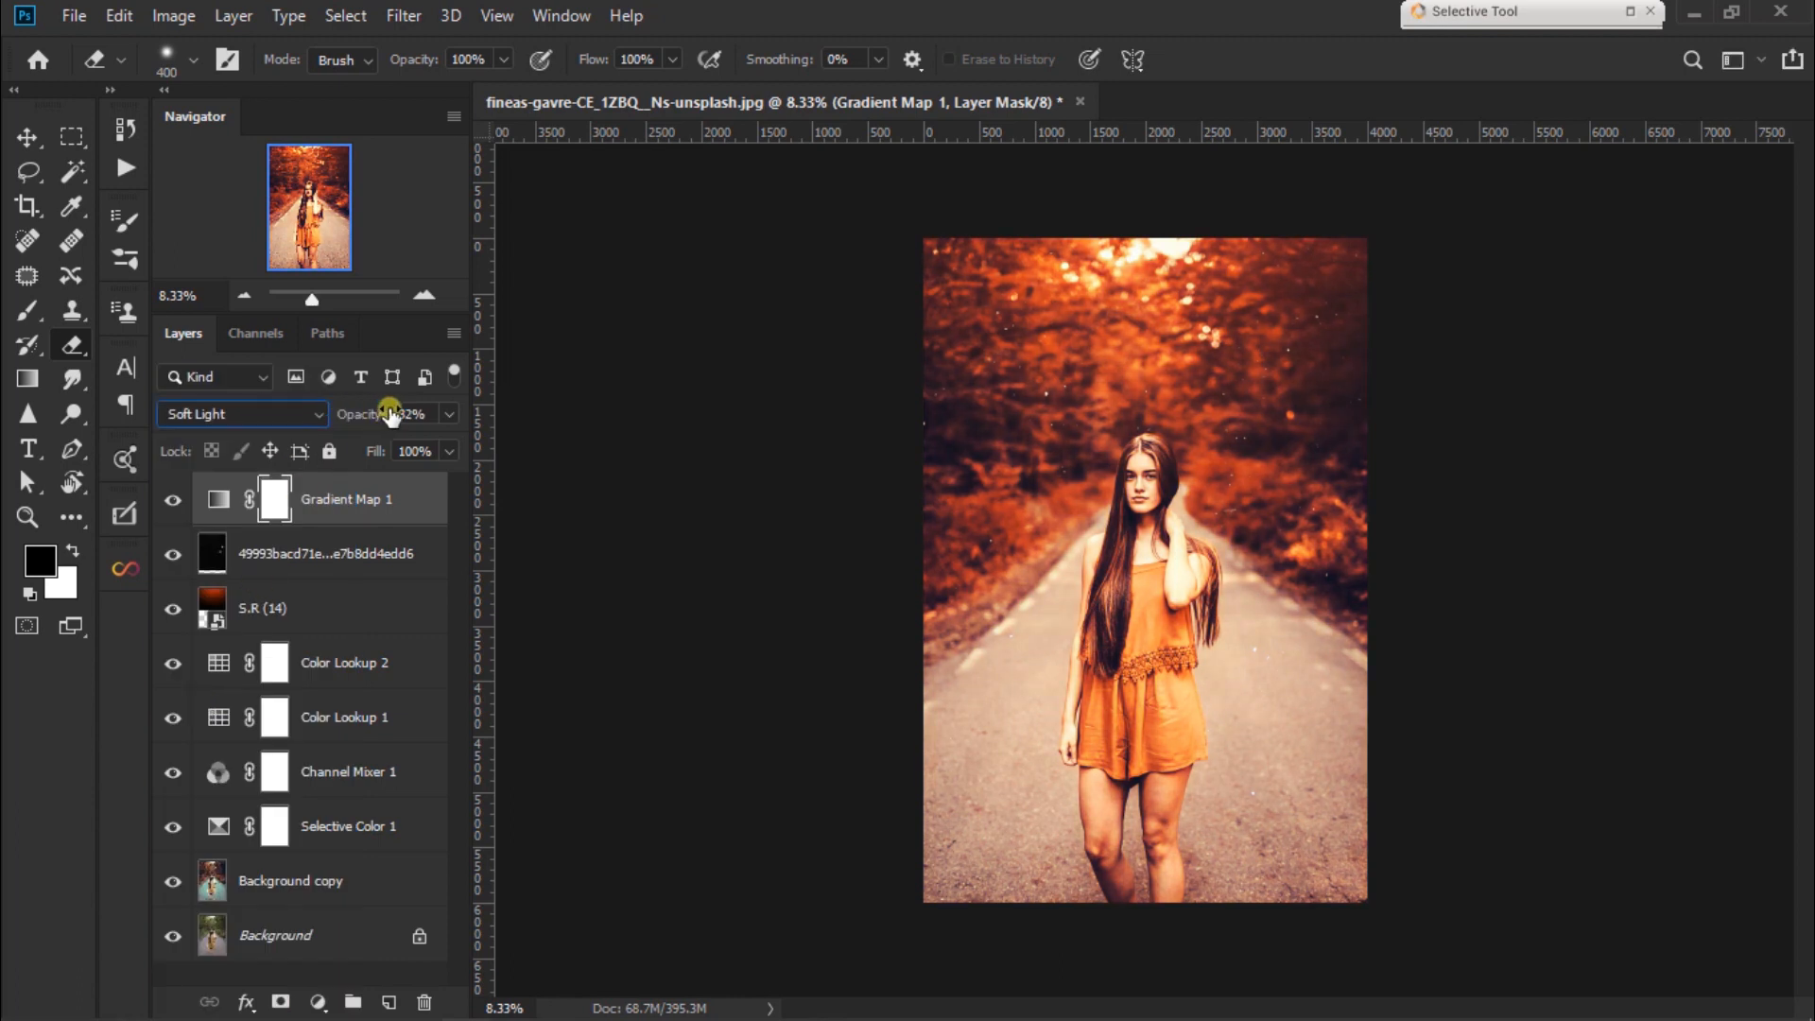
click(411, 414)
text(28)
key(Return)
Step: Compare the image with and without the Gradient Map, and compare the full grade against the original Background photo
click(173, 501)
click(173, 501)
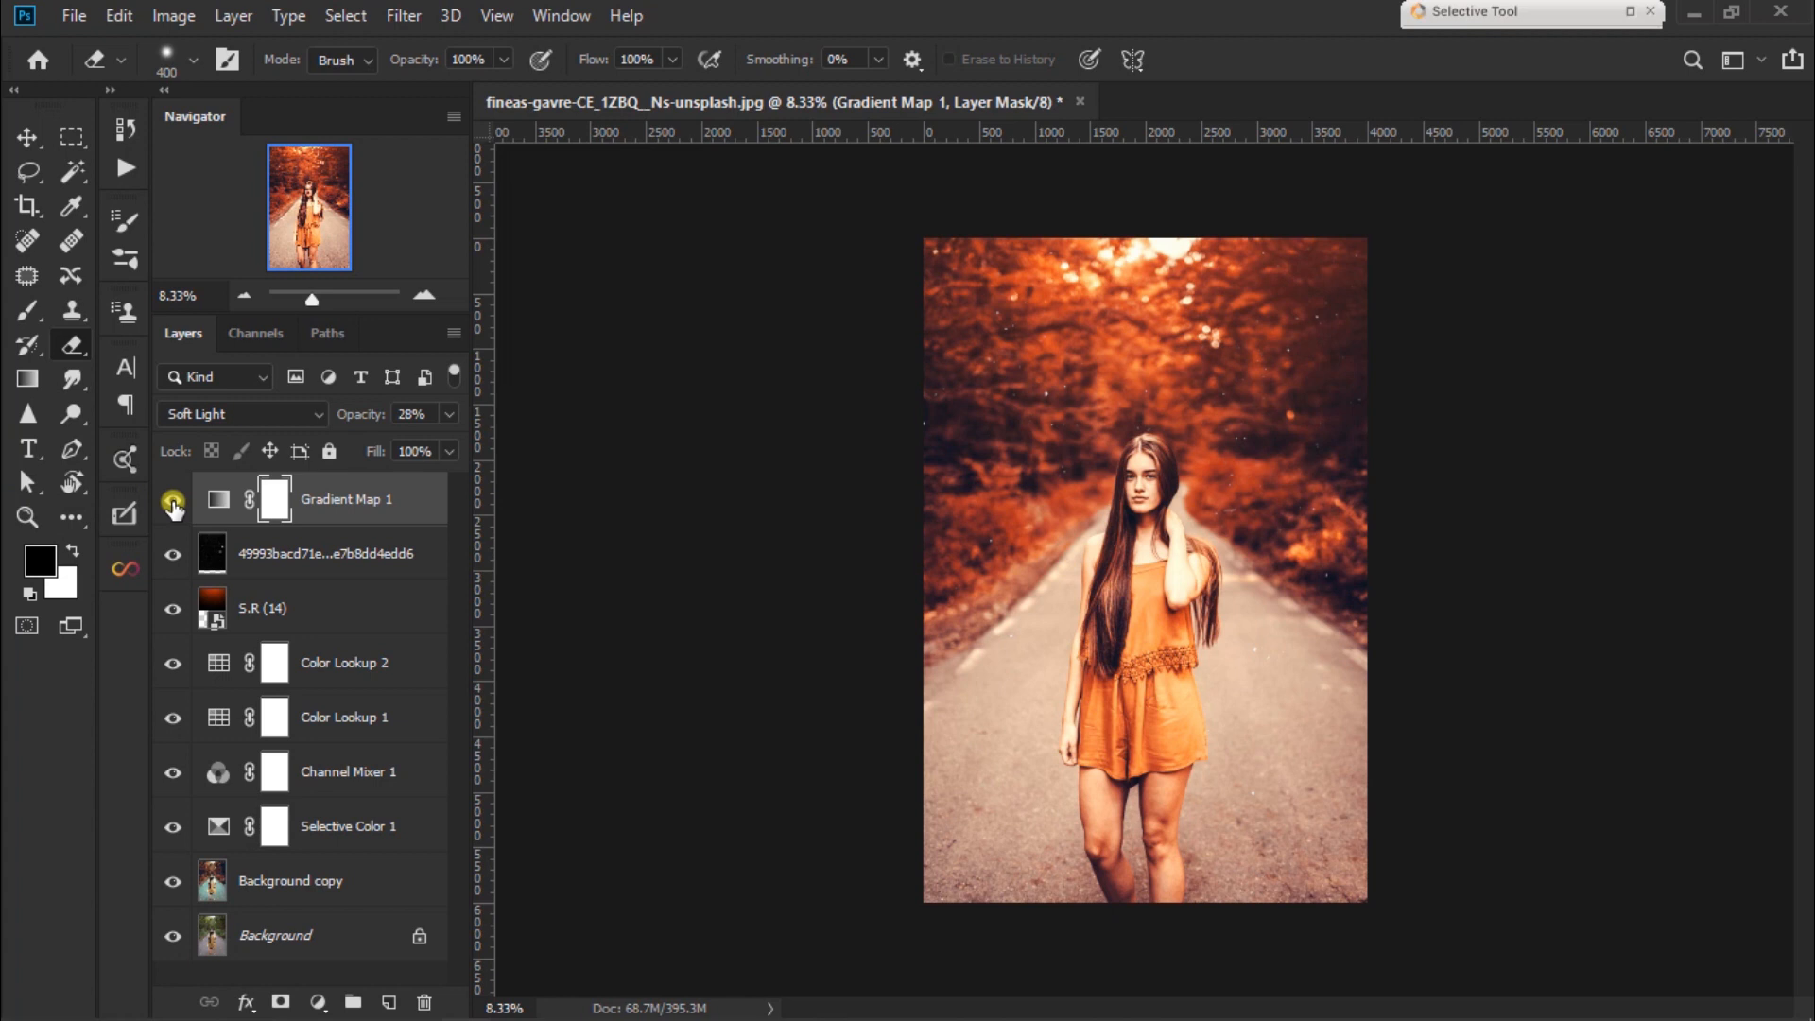
alt+click(168, 938)
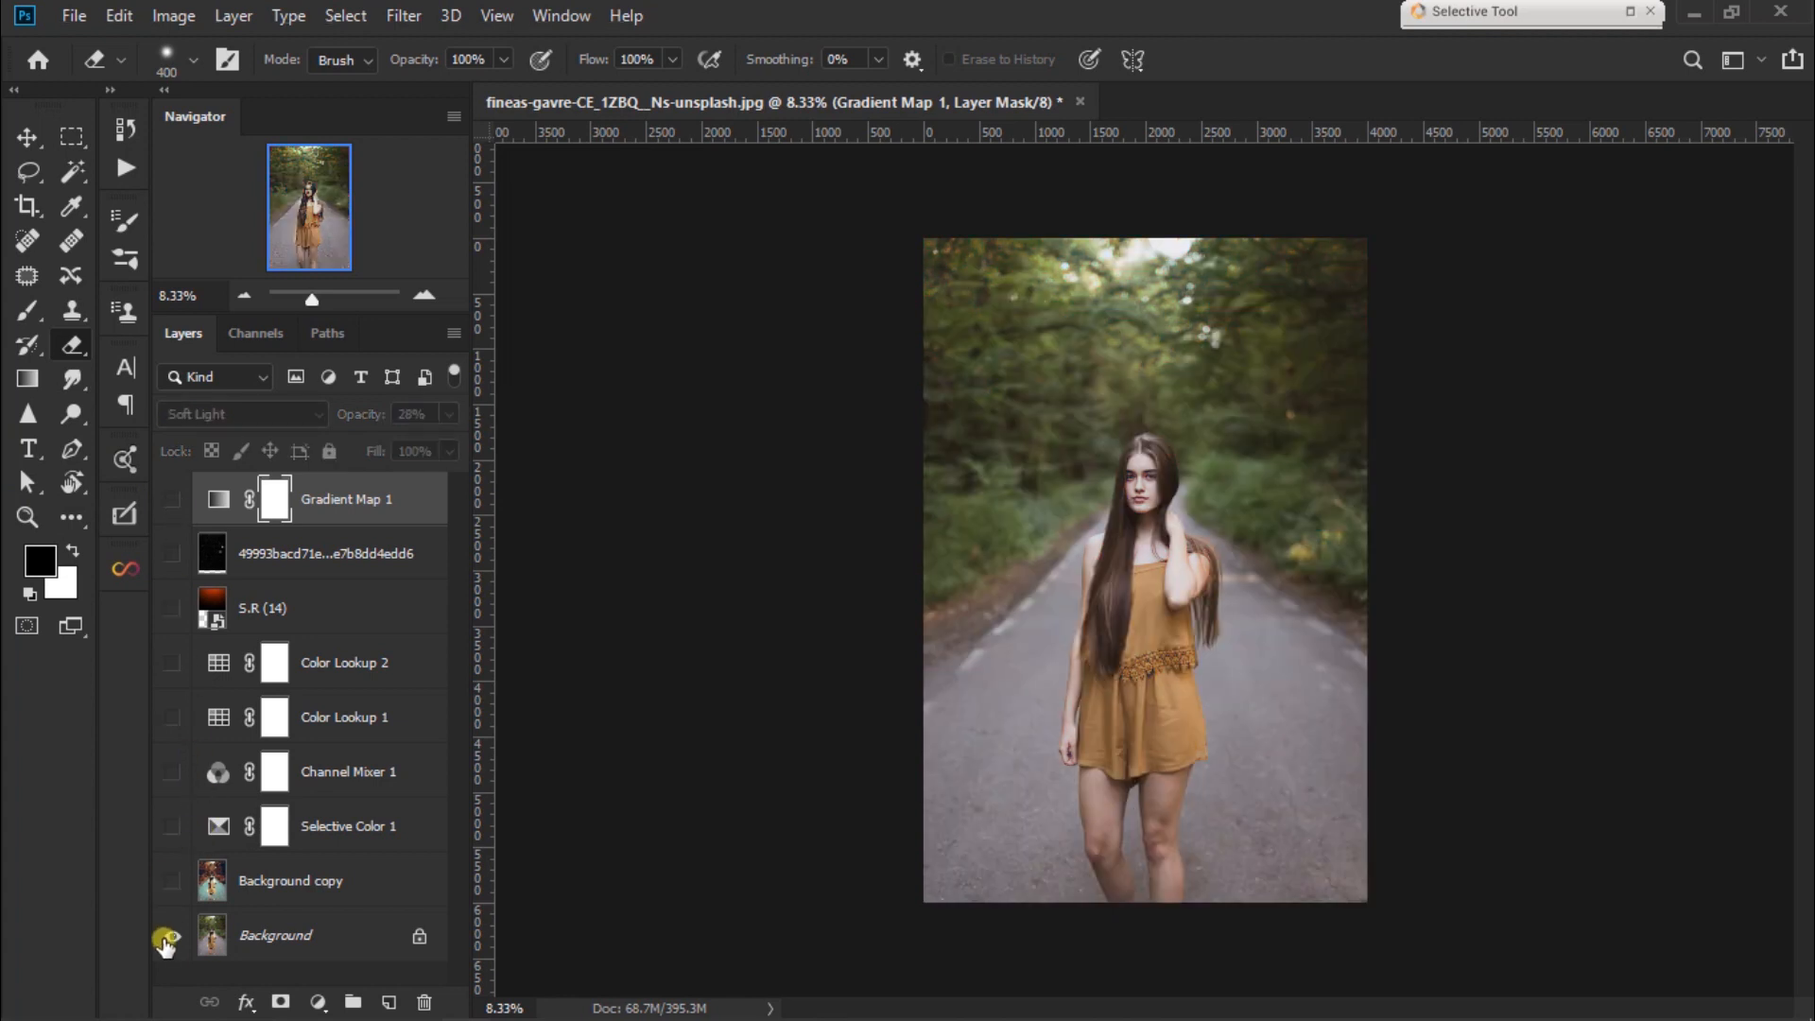
alt+click(168, 938)
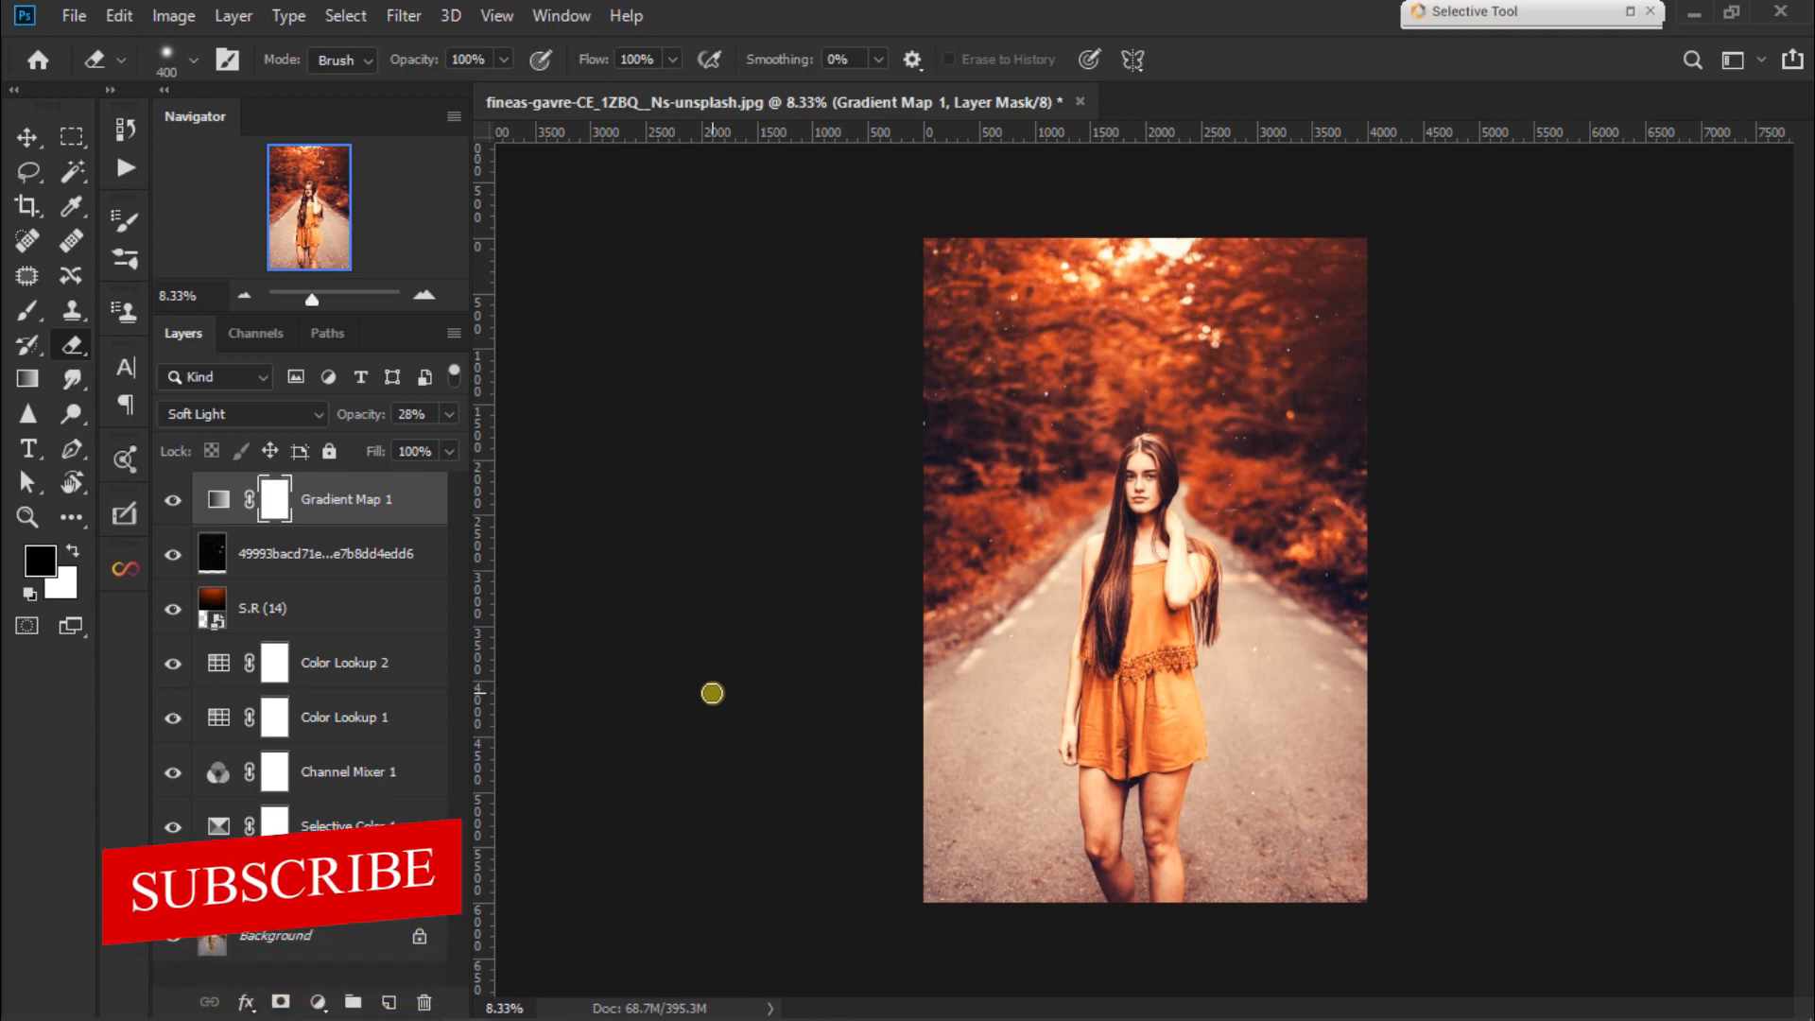